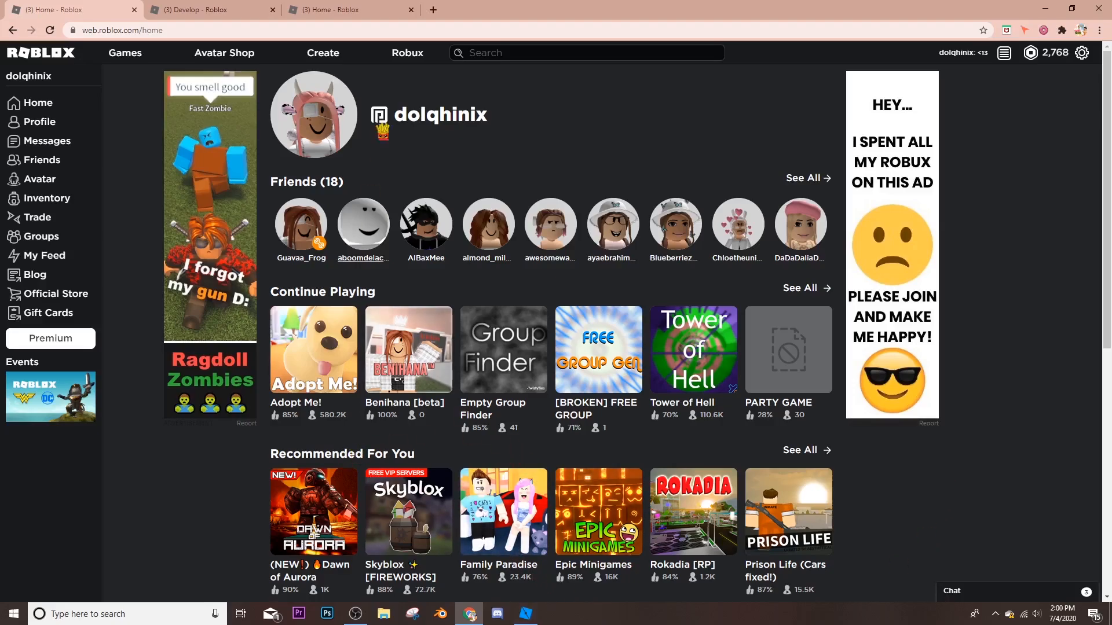
Switch to Roblox Studio and spawn the signed-in account's avatar as an R6 rig with the Load Character plugin
left_click(220, 10)
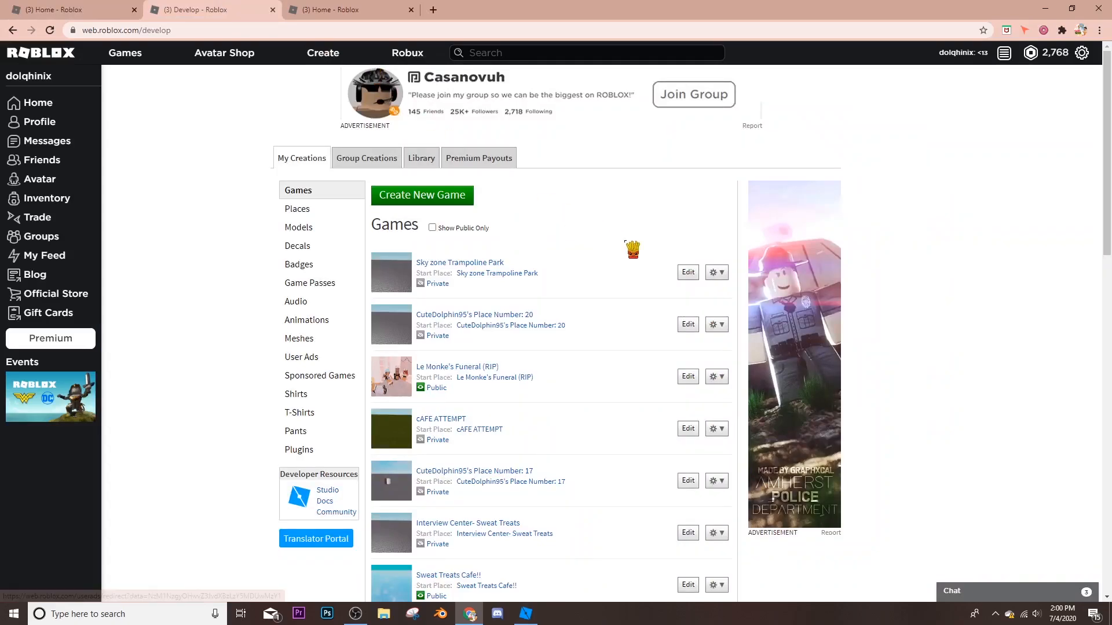
mouse_move(527, 617)
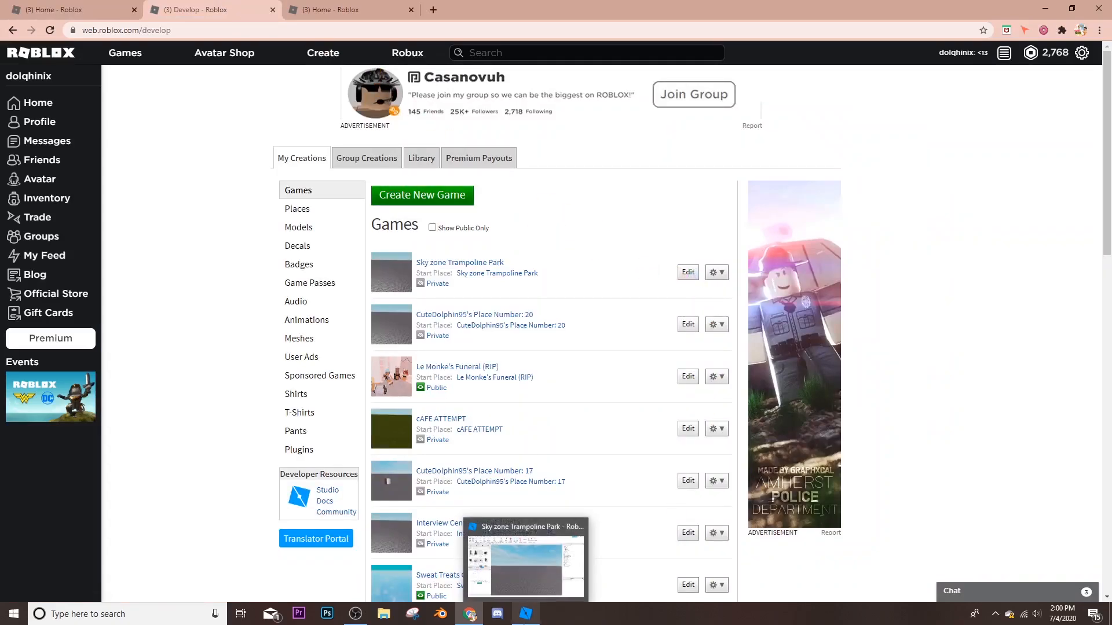
left_click(525, 616)
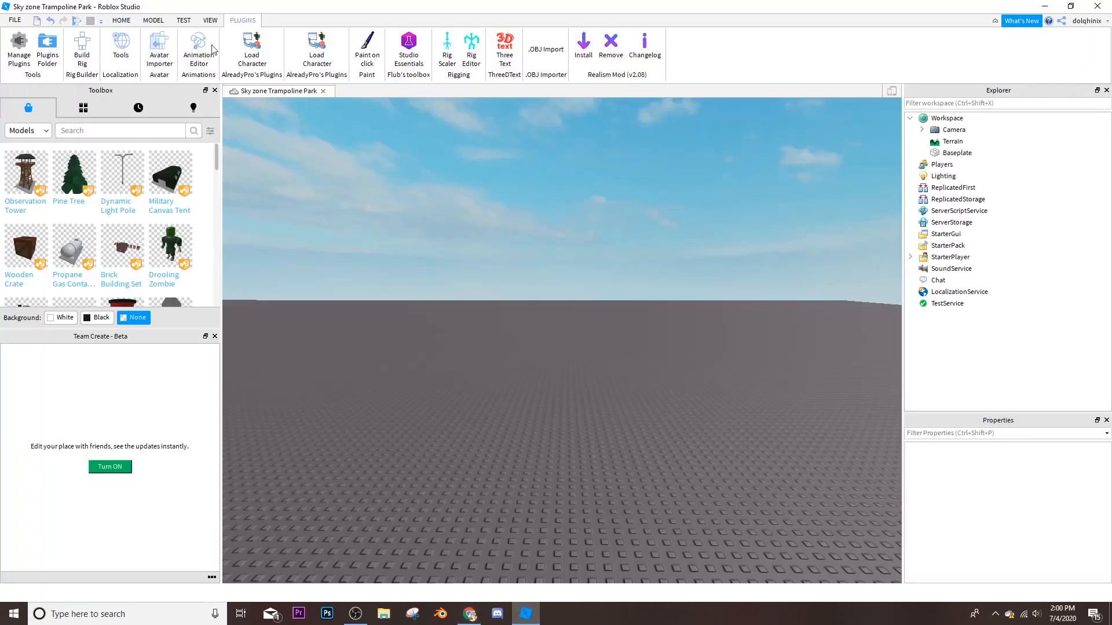
left_click(255, 58)
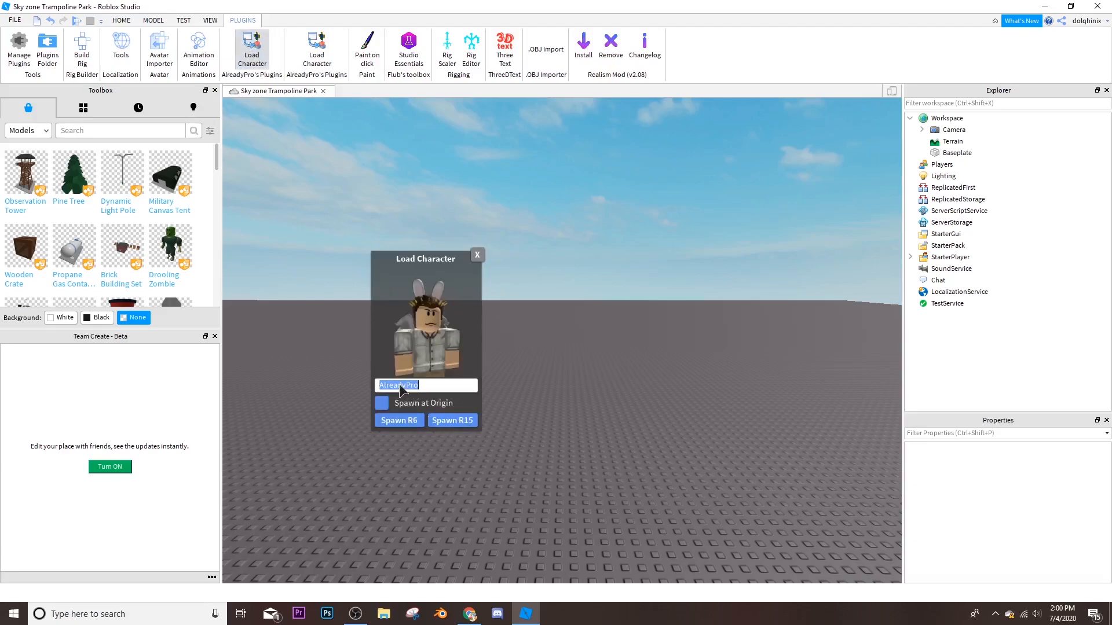
type("dolqhinix")
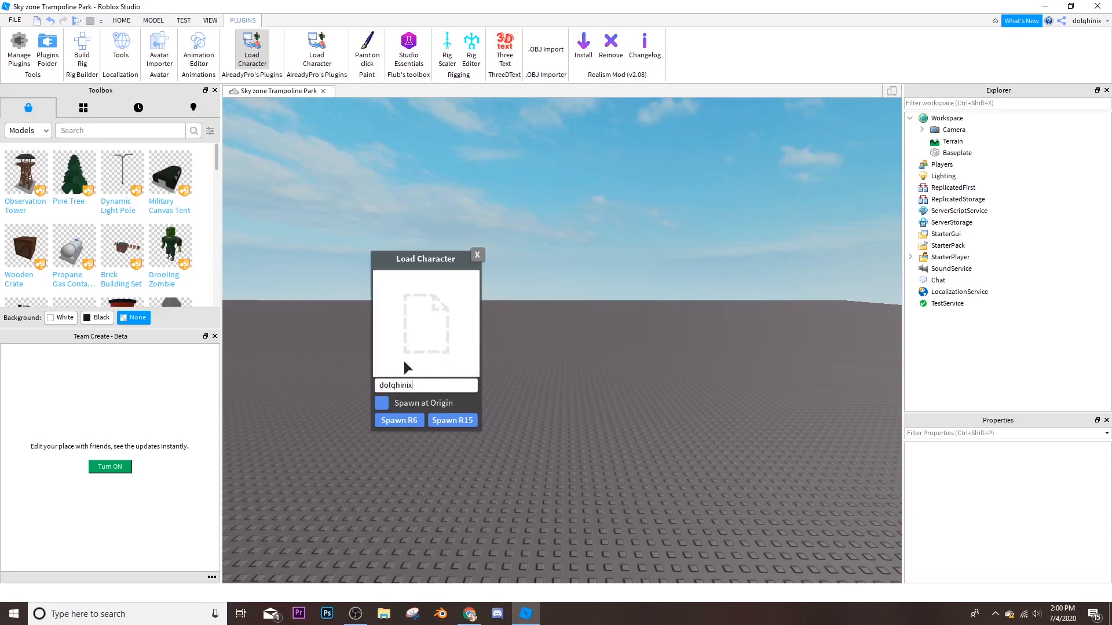
left_click(410, 421)
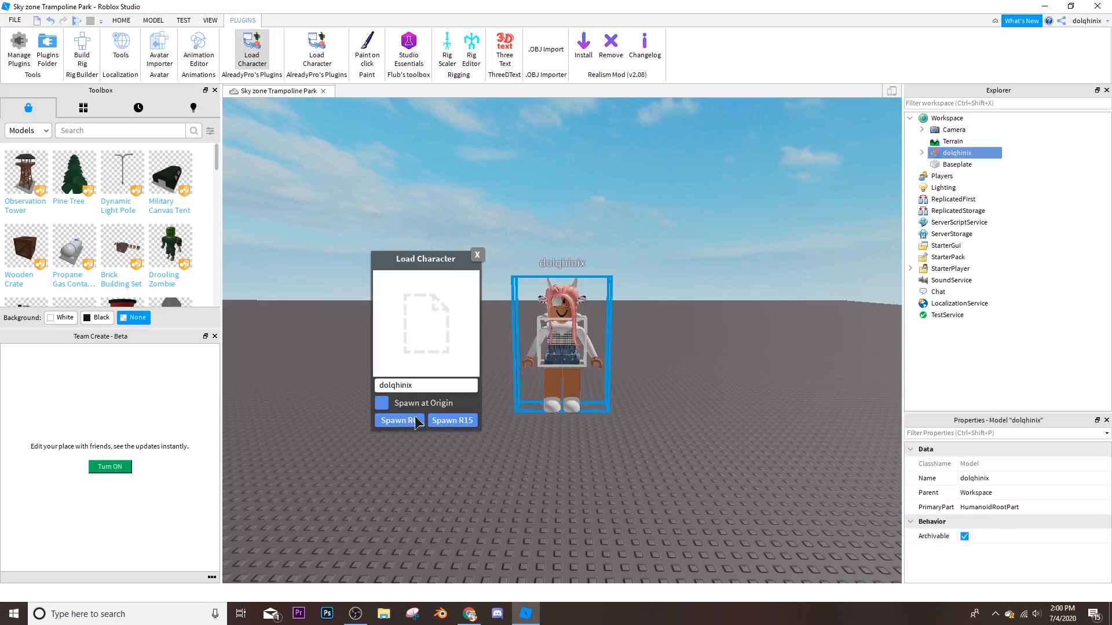
Spawn the friend's avatar as a second R6 rig by entering the friend's username, and close the Load Character window
double_click(408, 386)
type("chloetheun")
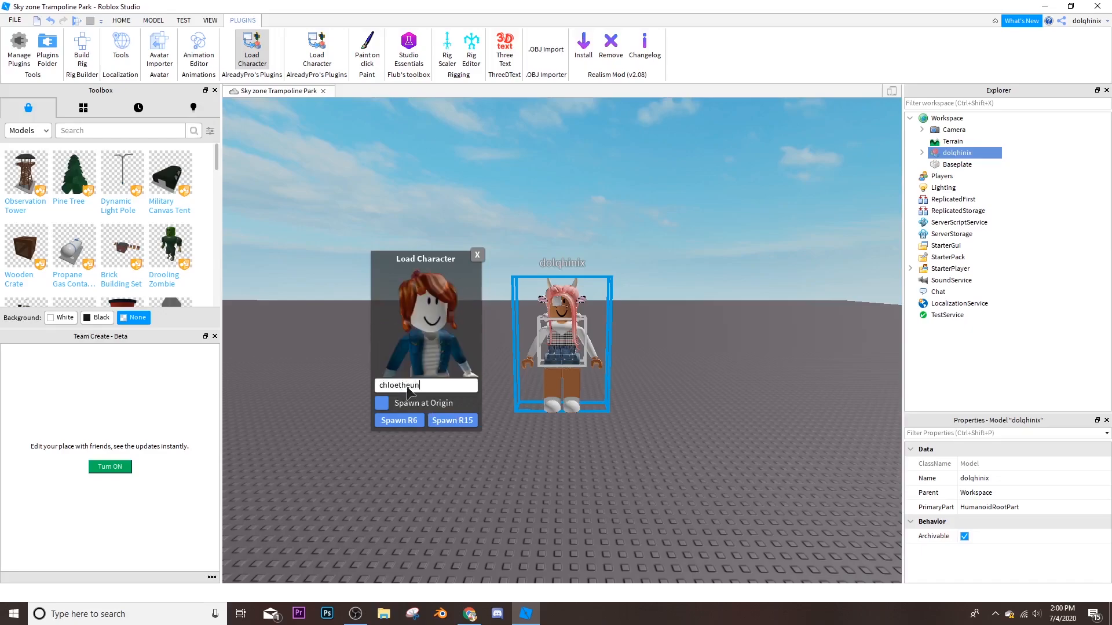
type("icorne")
left_click(399, 420)
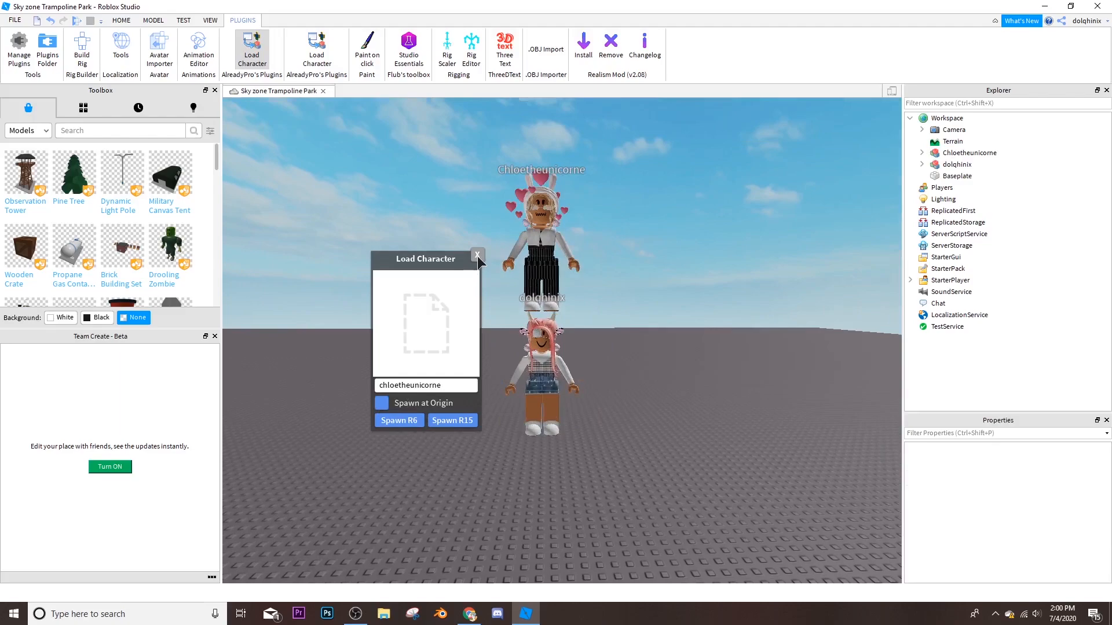
left_click(477, 256)
Export the friend's avatar model as an OBJ file named with the friend's username into the blender saving folder
left_click(541, 244)
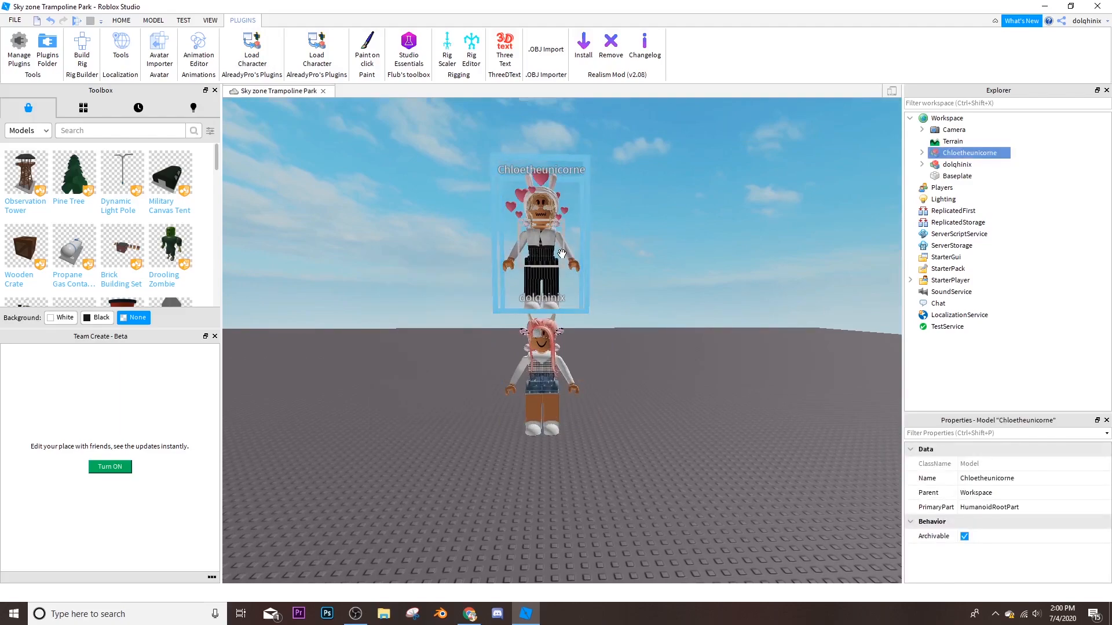
right_click(963, 158)
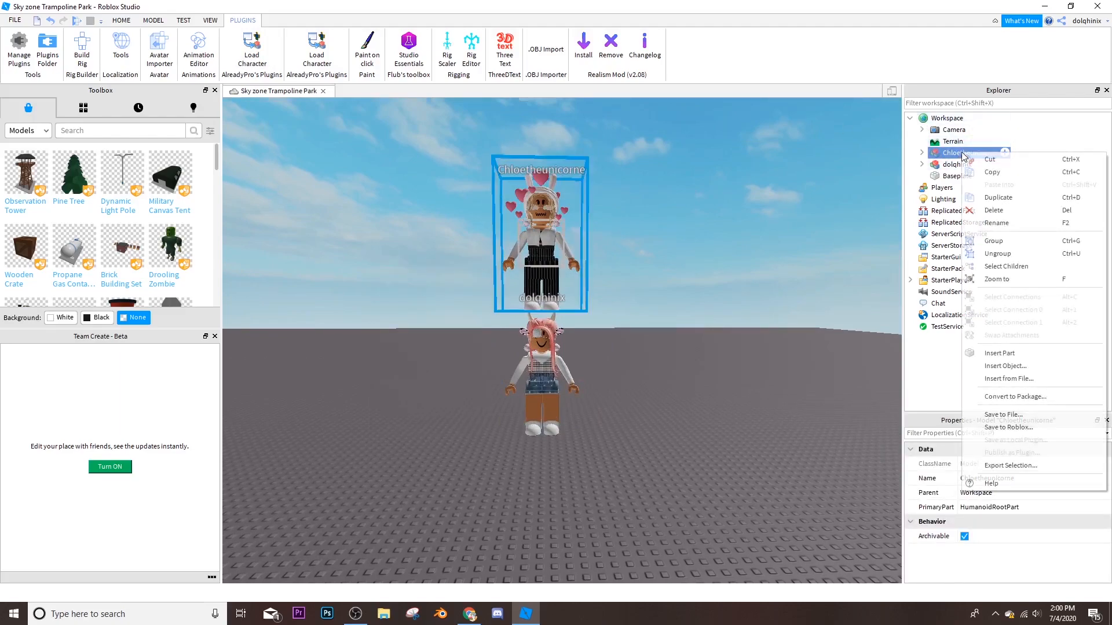
left_click(1030, 462)
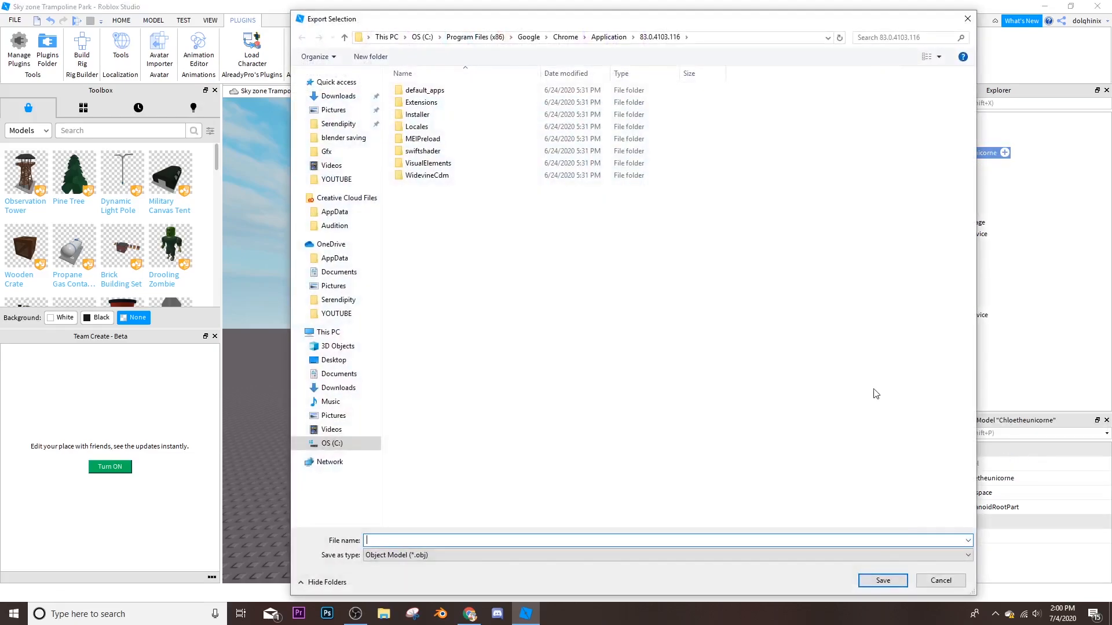
type("chloetheunicorne")
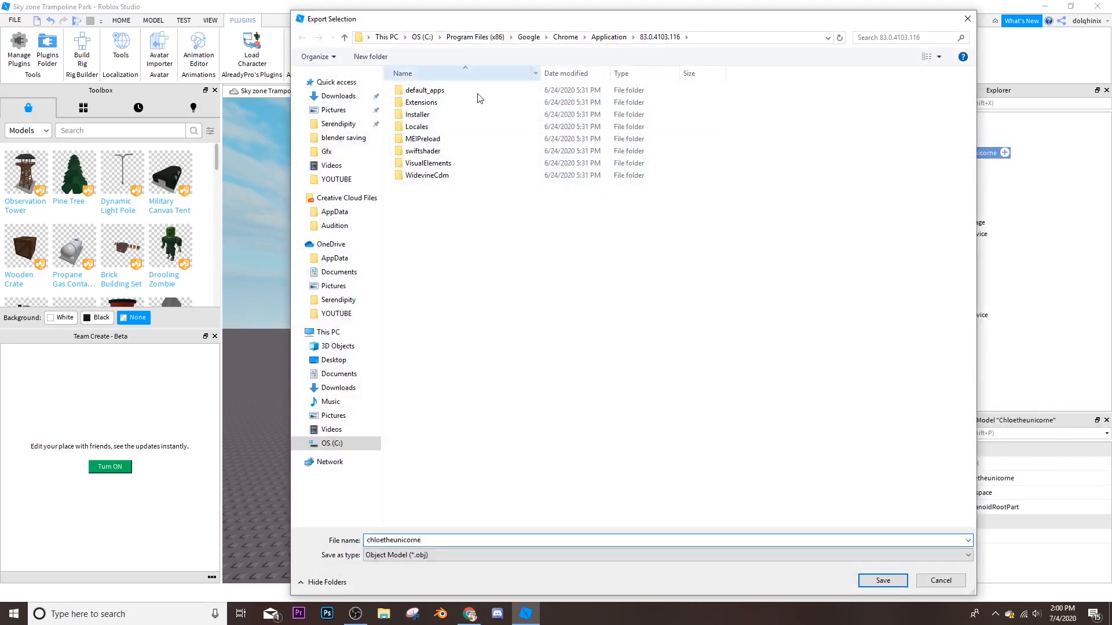
left_click(344, 137)
left_click(882, 582)
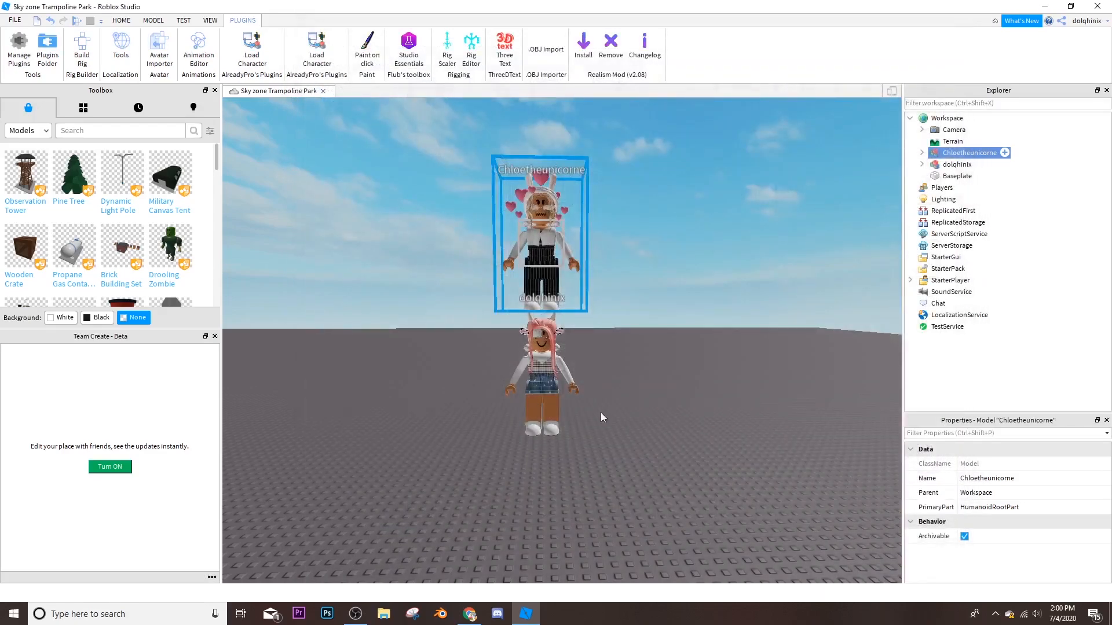
left_click(601, 412)
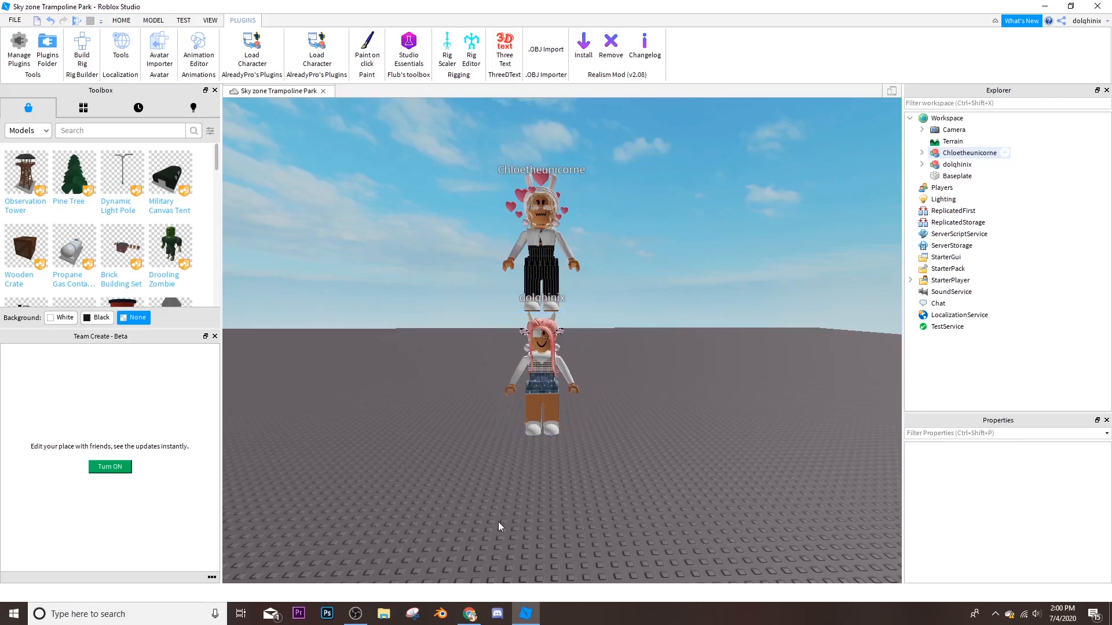
Switch to Blender, delete the default cube and set the render engine to Cycles Render
left_click(440, 614)
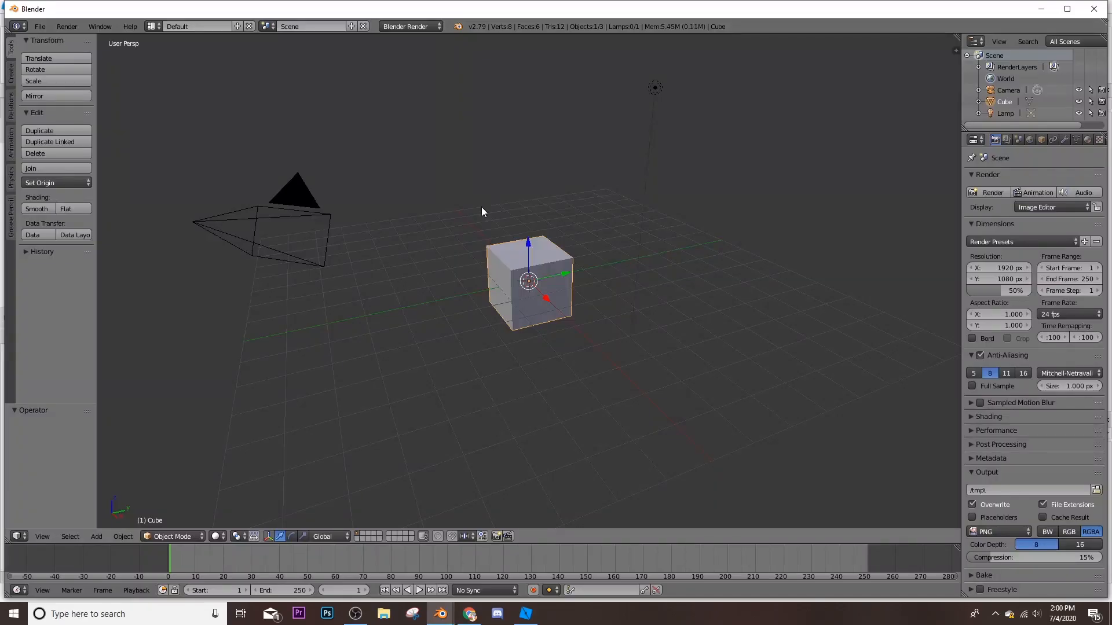
key("x")
key("x")
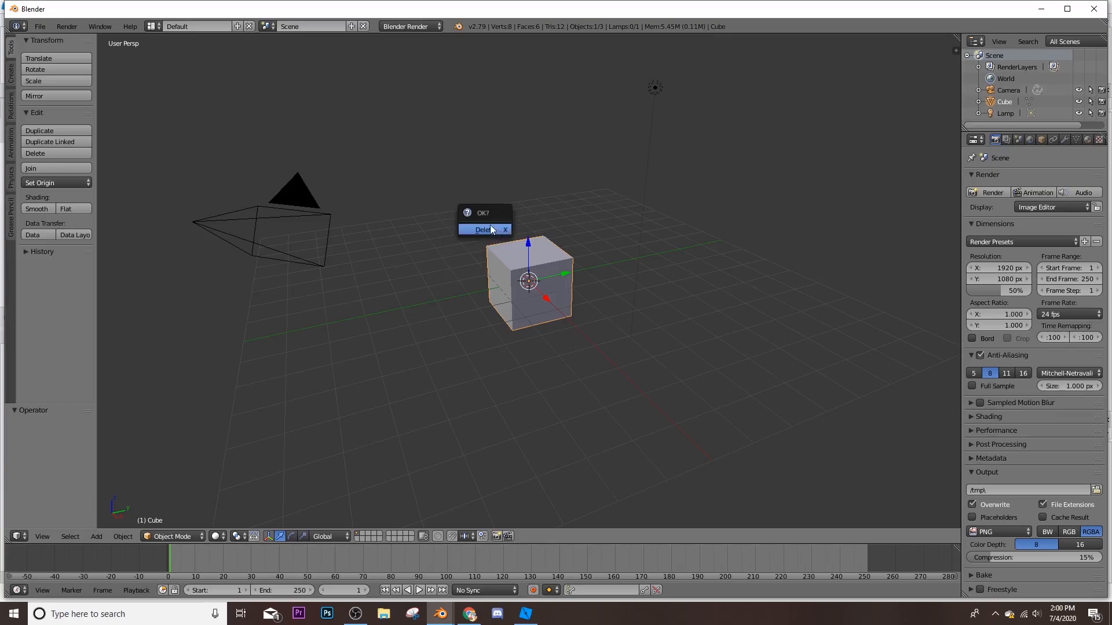
left_click(490, 227)
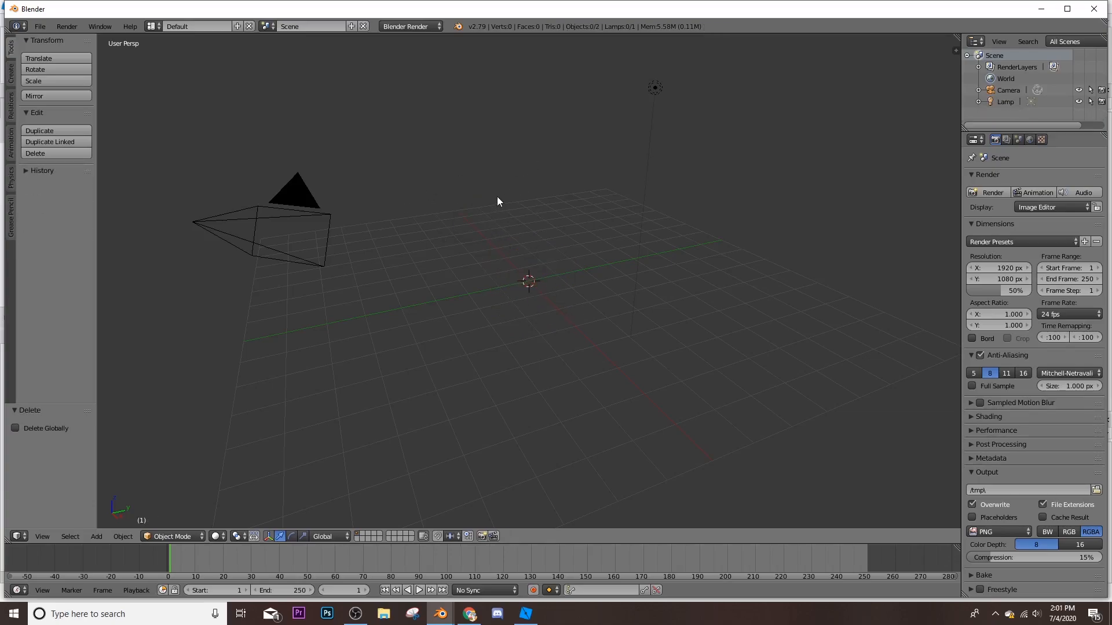
left_click(424, 27)
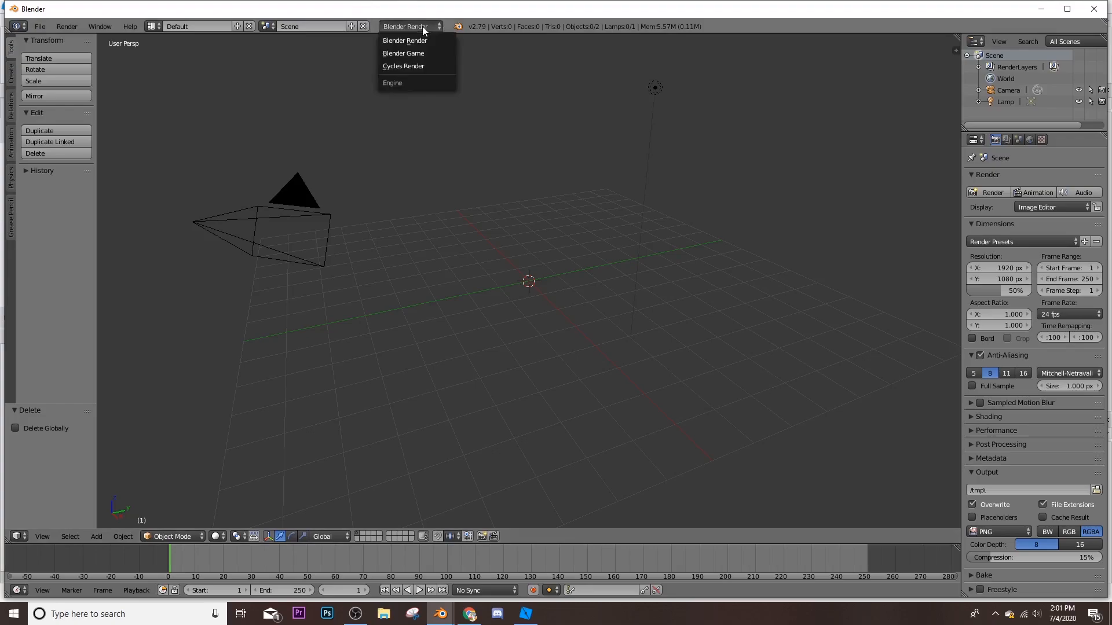
left_click(408, 66)
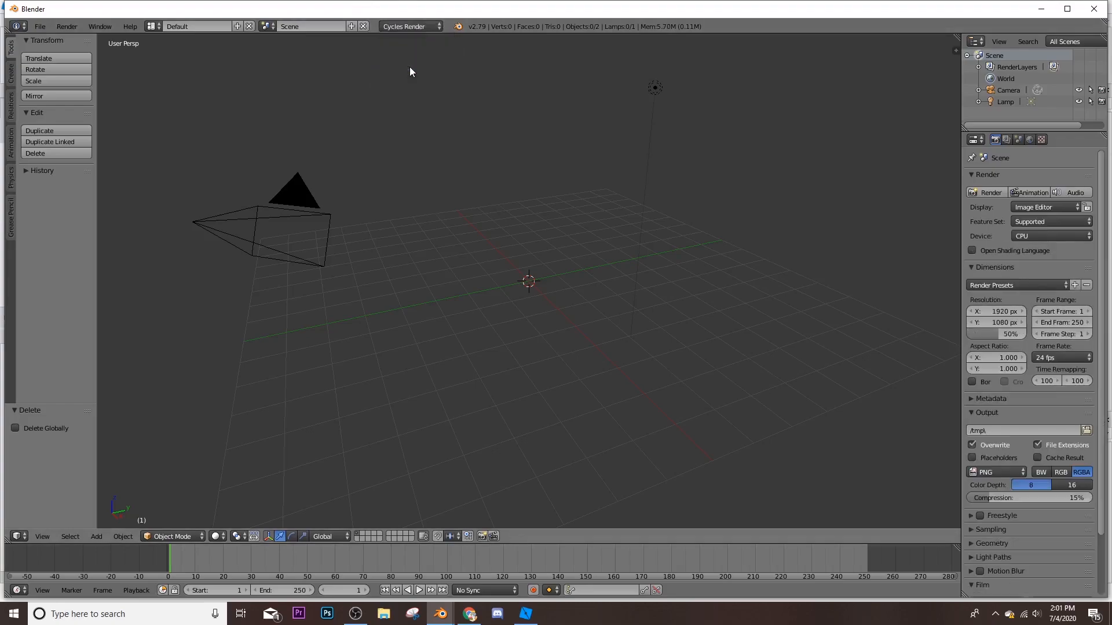
Open the rig file Default - Copy.blend from the Rig folder
left_click(41, 27)
mouse_move(58, 247)
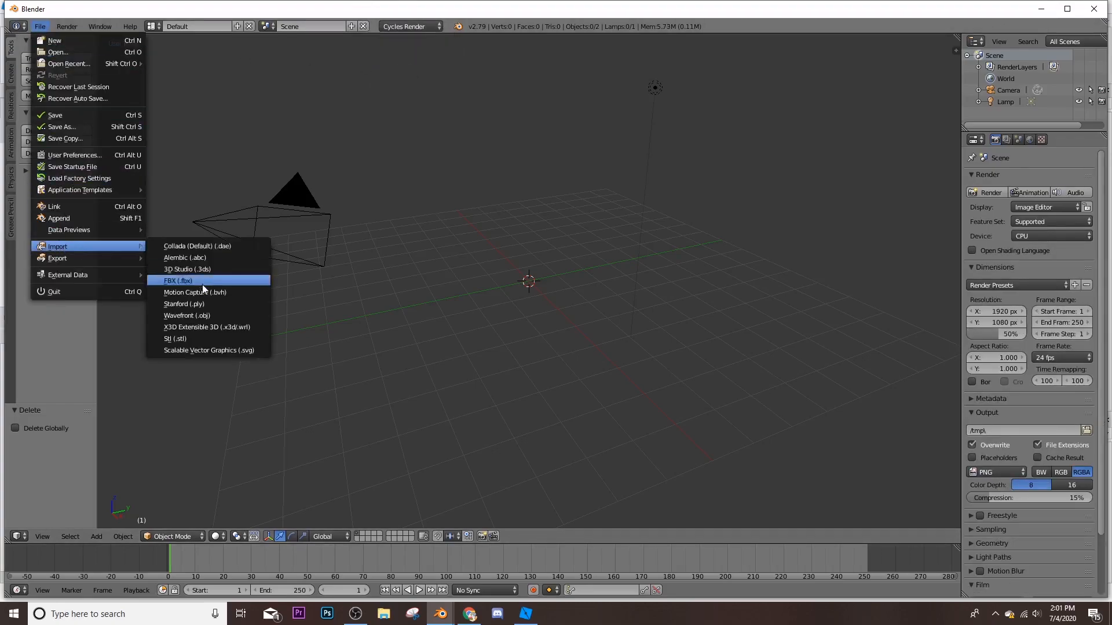
left_click(40, 26)
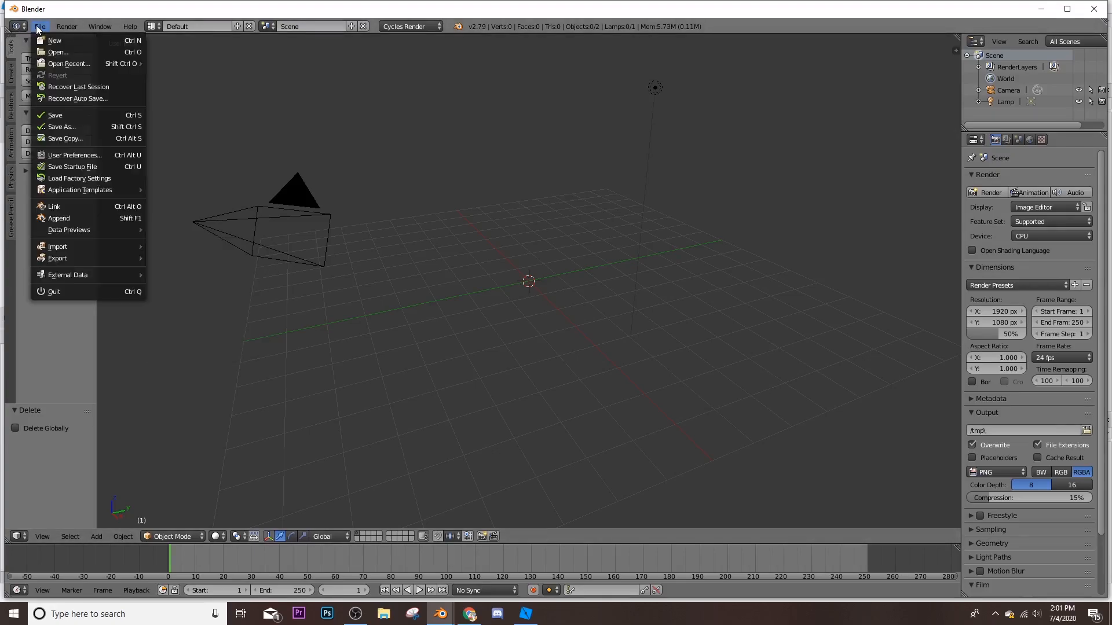
left_click(52, 52)
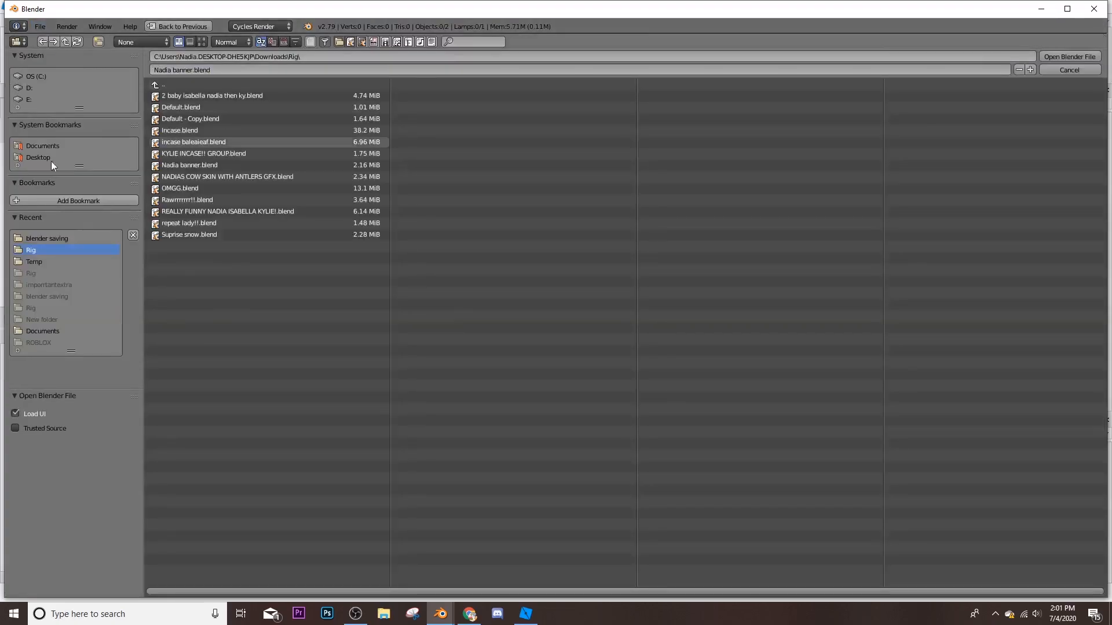
left_click(197, 107)
double_click(192, 120)
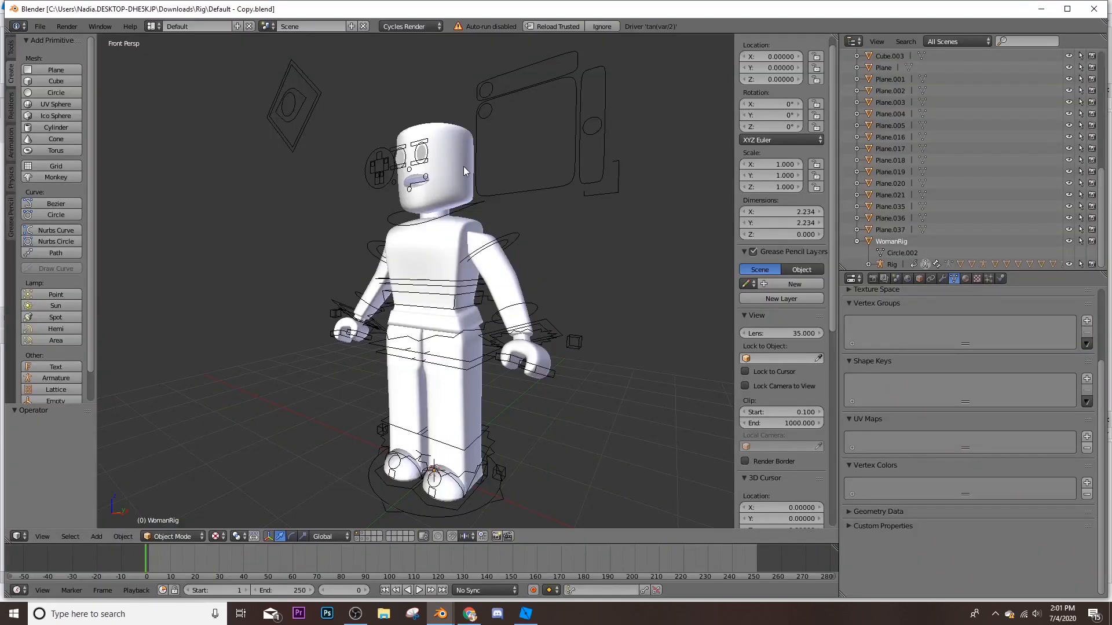
Delete the head and eye meshes from the woman rig
key("shift+f")
key("w")
key("w")
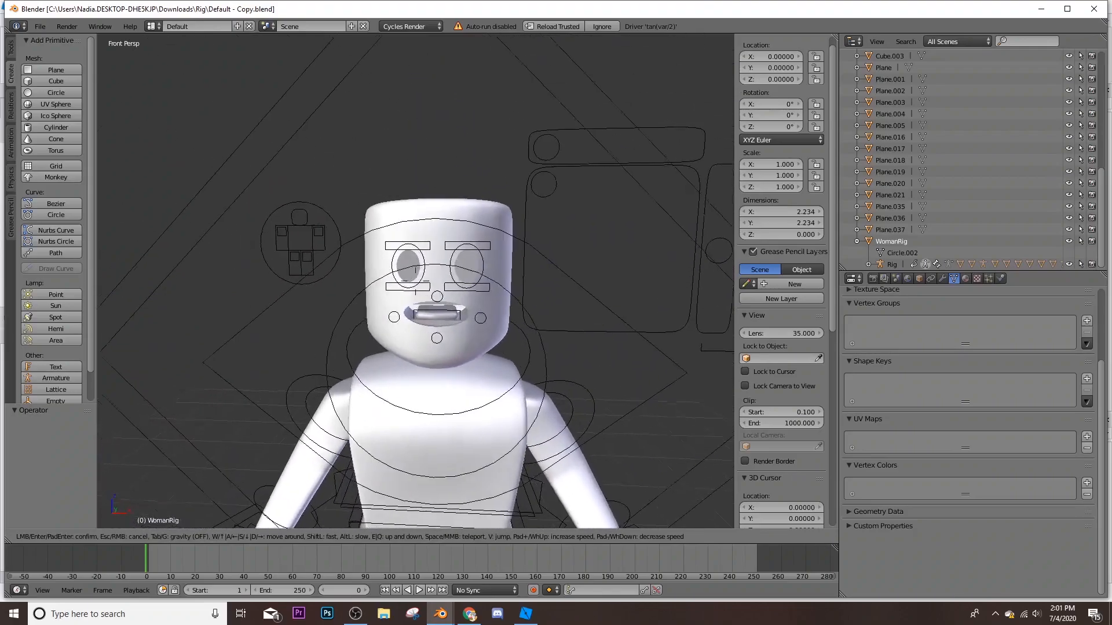
key("Return")
right_click(361, 225)
right_click(405, 214, "shift")
key("x")
left_click(467, 223)
Delete the remaining upper lip, lower lip and tongue meshes from the rig's mouth area
right_click(432, 275)
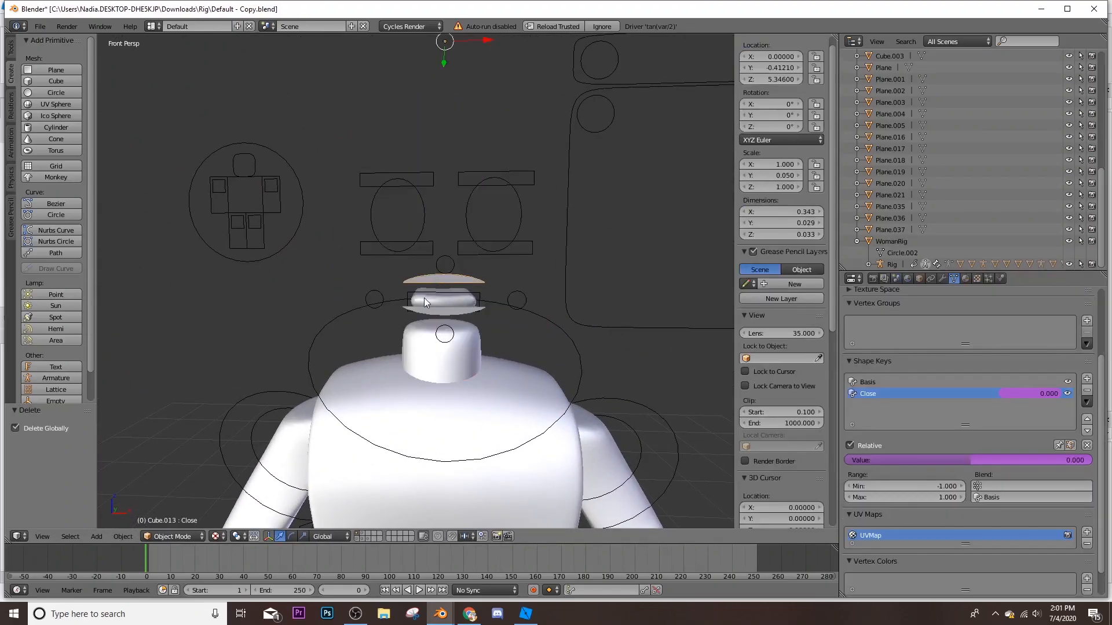
key("ctrl+Tab")
right_click(409, 305)
right_click(418, 303)
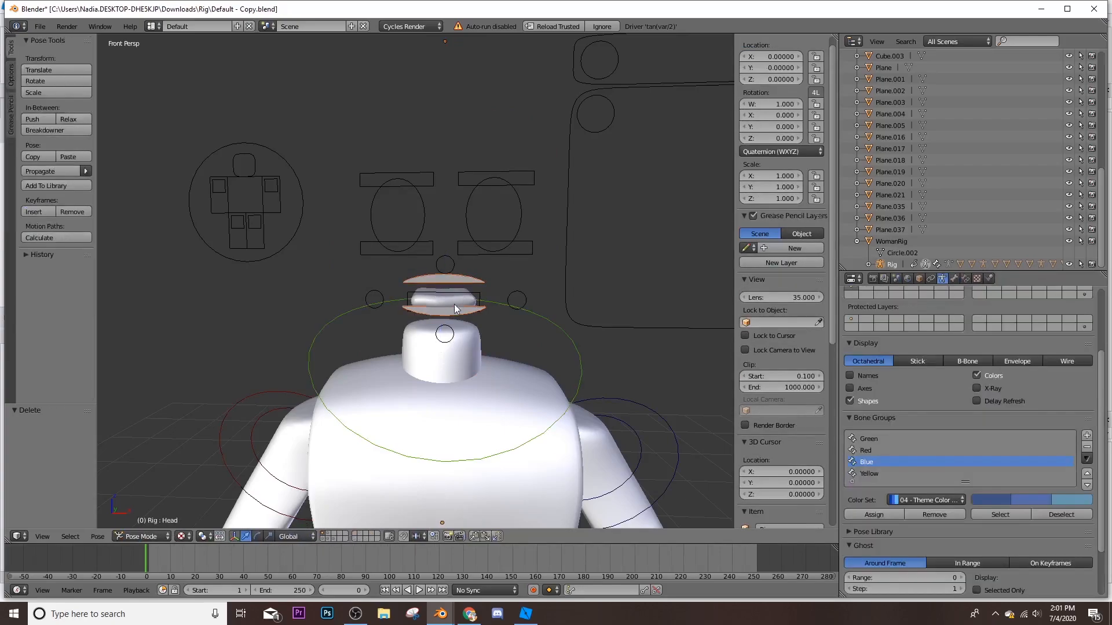
key("shift+f")
key("w")
left_click(415, 281)
right_click(422, 280)
key("shift+f")
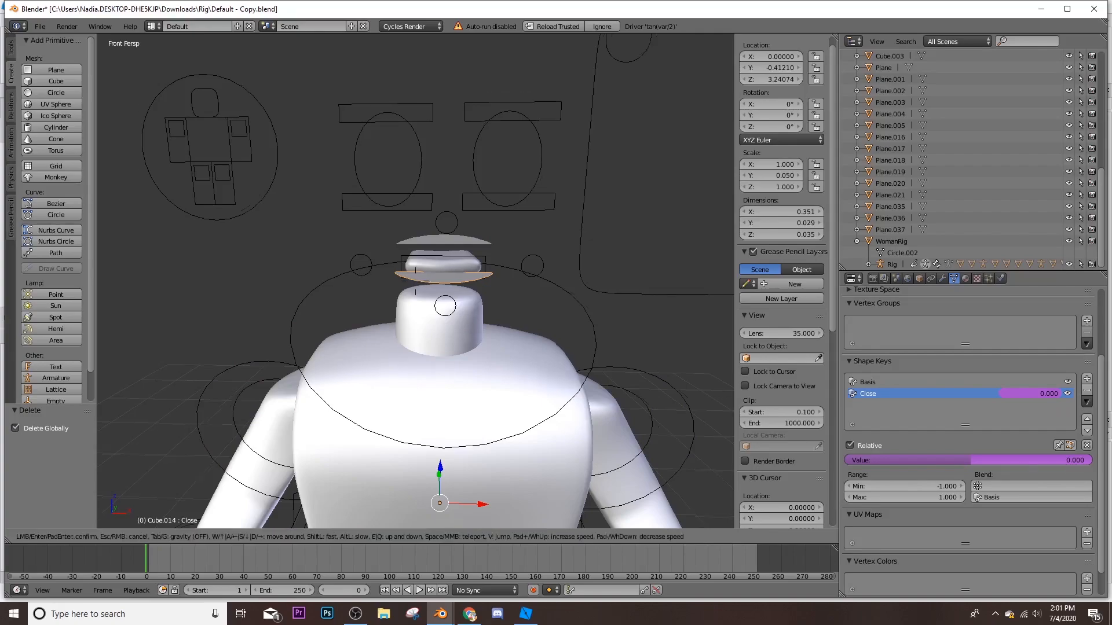
key("w")
key("a")
left_click(415, 281)
right_click(372, 271, "shift")
right_click(289, 312, "shift")
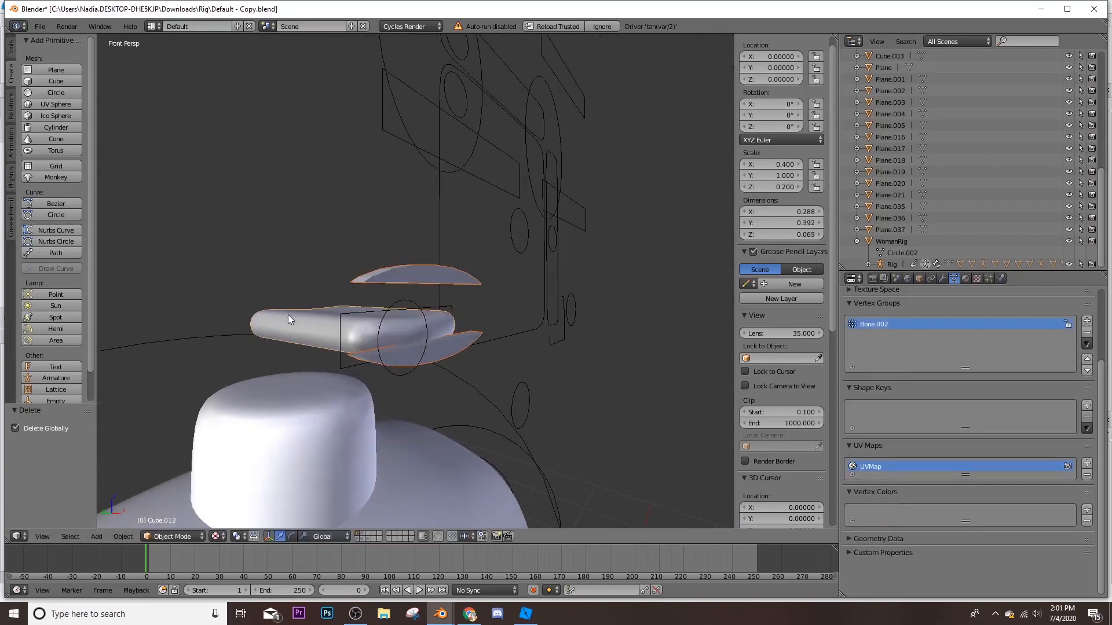
key("x")
left_click(276, 318)
Select the rig's torso, split the 3D view into two stacked areas and turn one into a Node Editor
key("shift+f")
key("s")
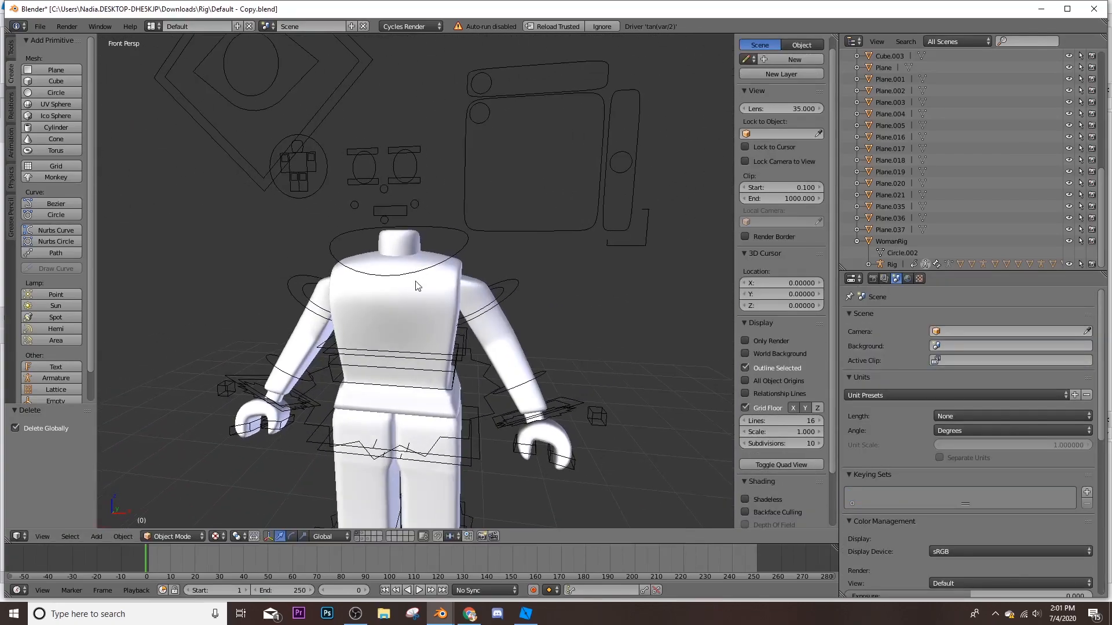
left_click(415, 281)
right_click(420, 310)
left_click_drag(835, 36, 406, 295)
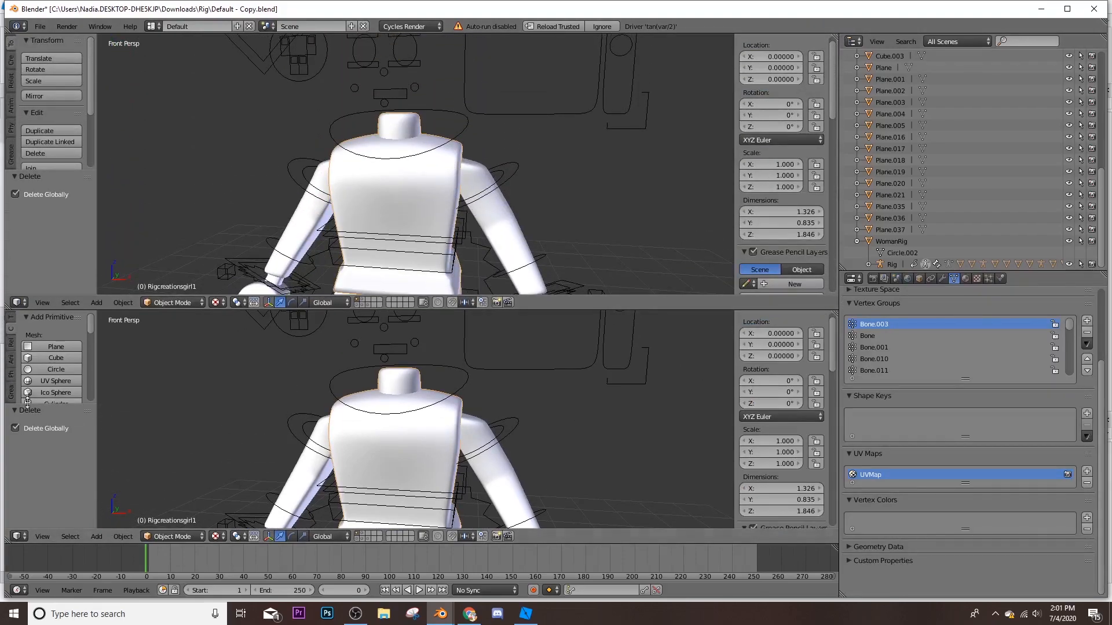
left_click(24, 305)
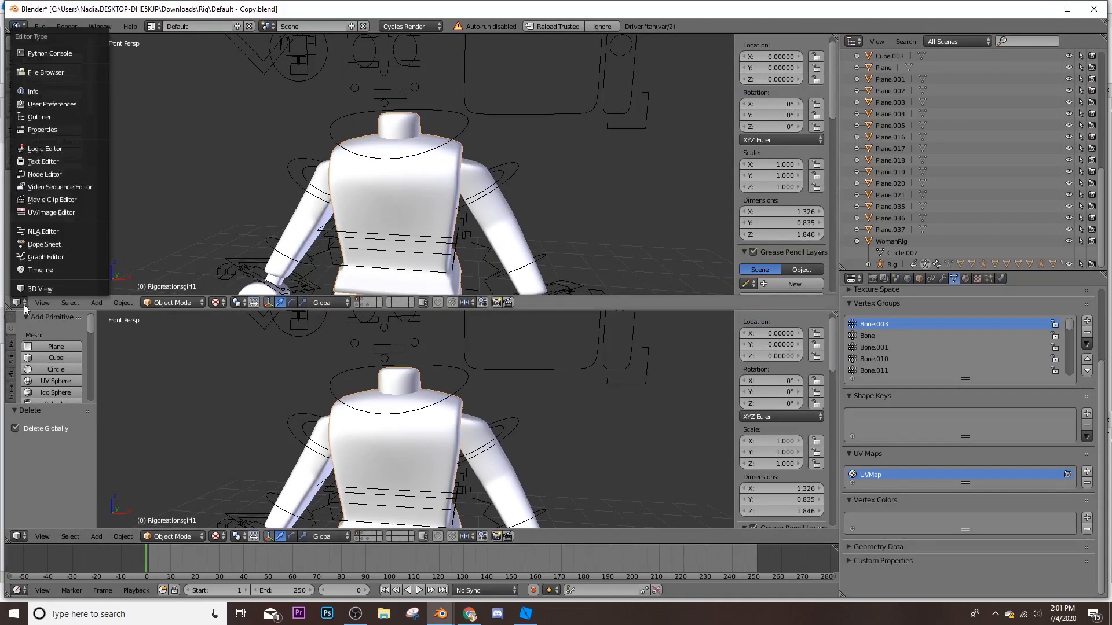
left_click(33, 172)
Load Chloetheunicorne3Tex.png from the blender saving folder into the Image Texture node of the torso's material
scroll(736, 150, "up", 5, "shift")
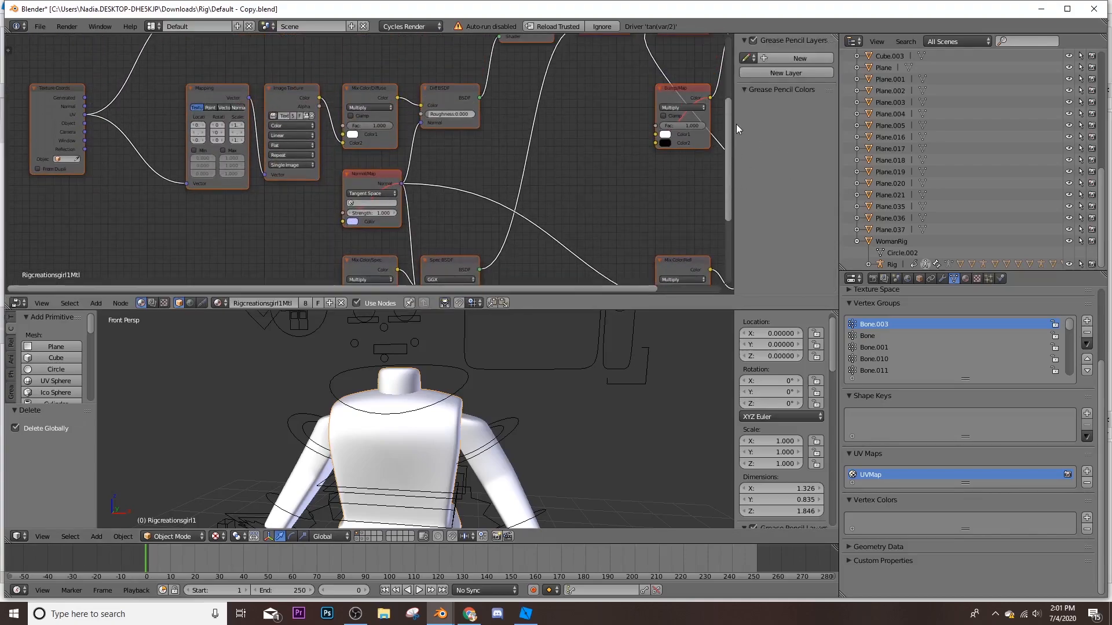
scroll(284, 120, "up", 3)
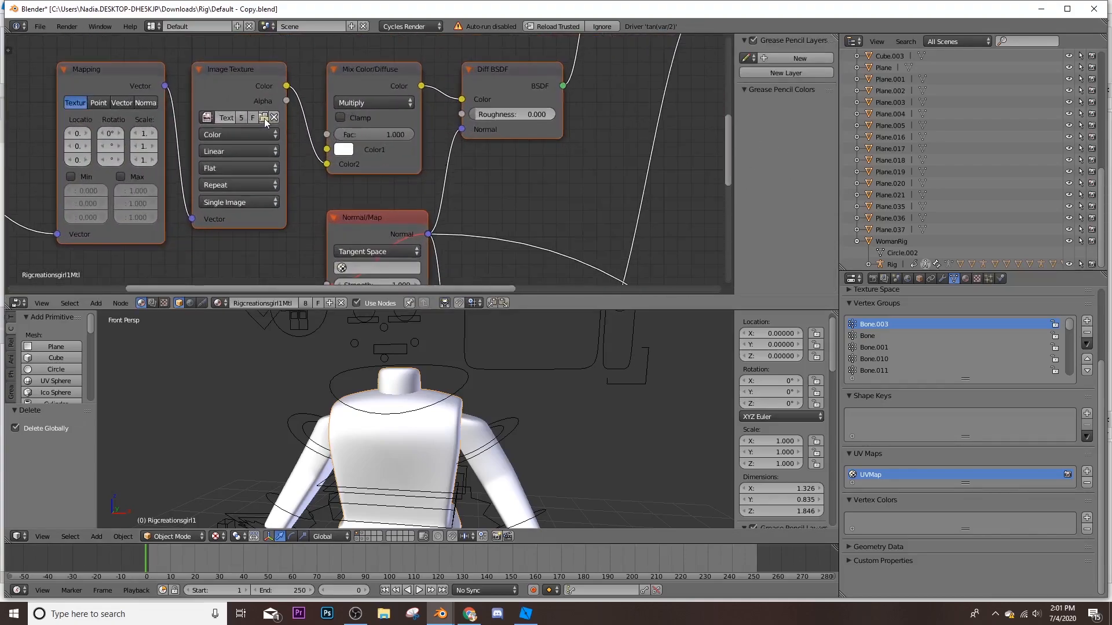
left_click(263, 117)
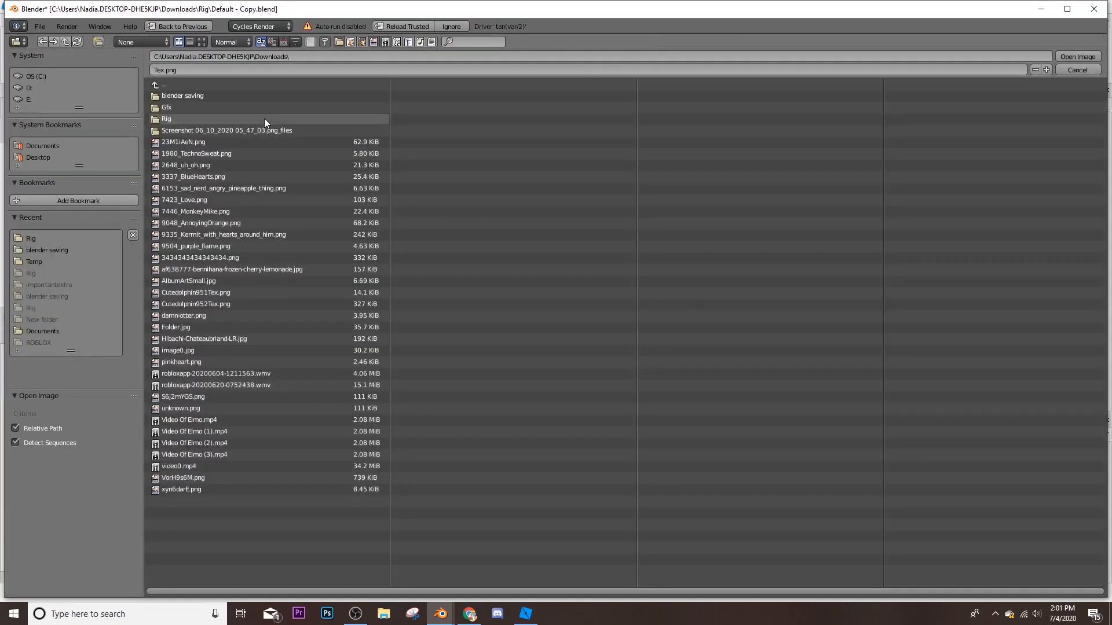
left_click(51, 250)
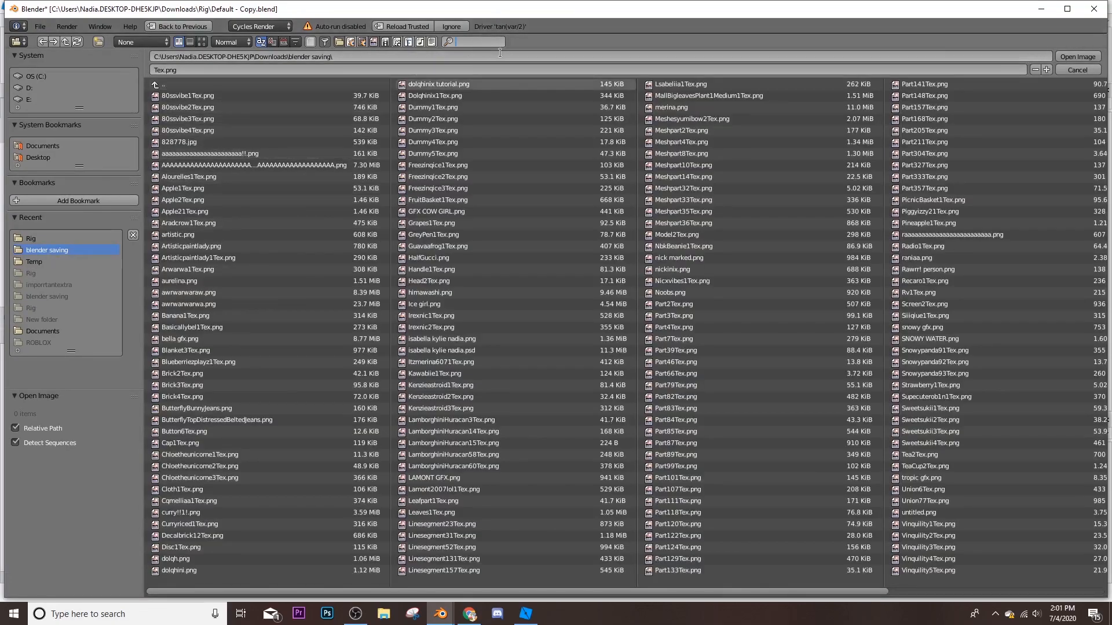
type("dol")
key("BackSpace")
key("BackSpace")
key("BackSpace")
type("chl")
key("Return")
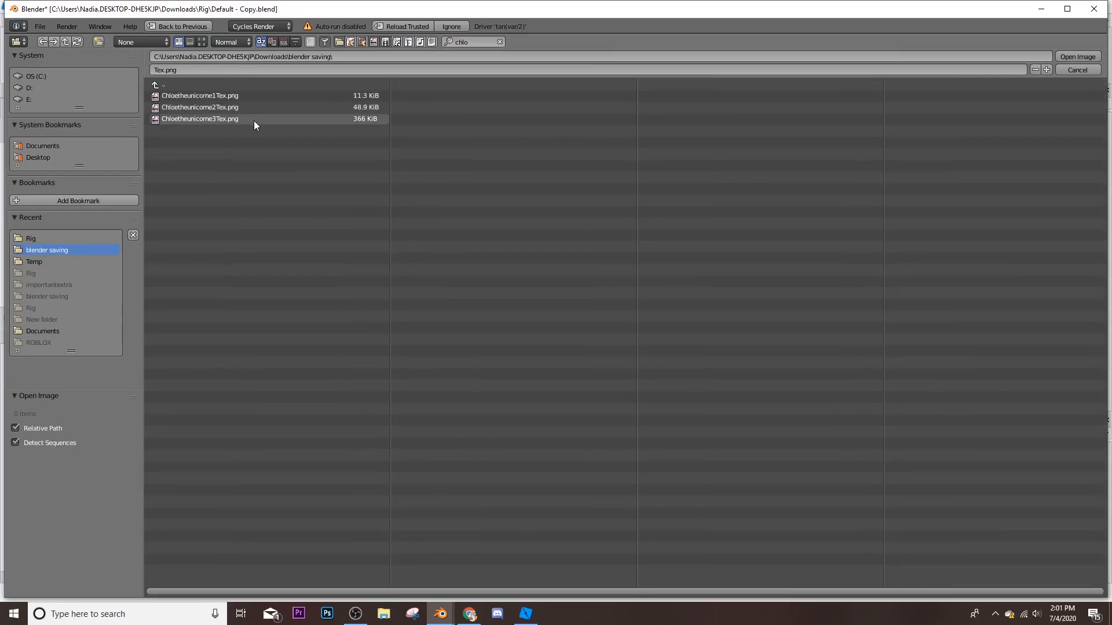
left_click(250, 119)
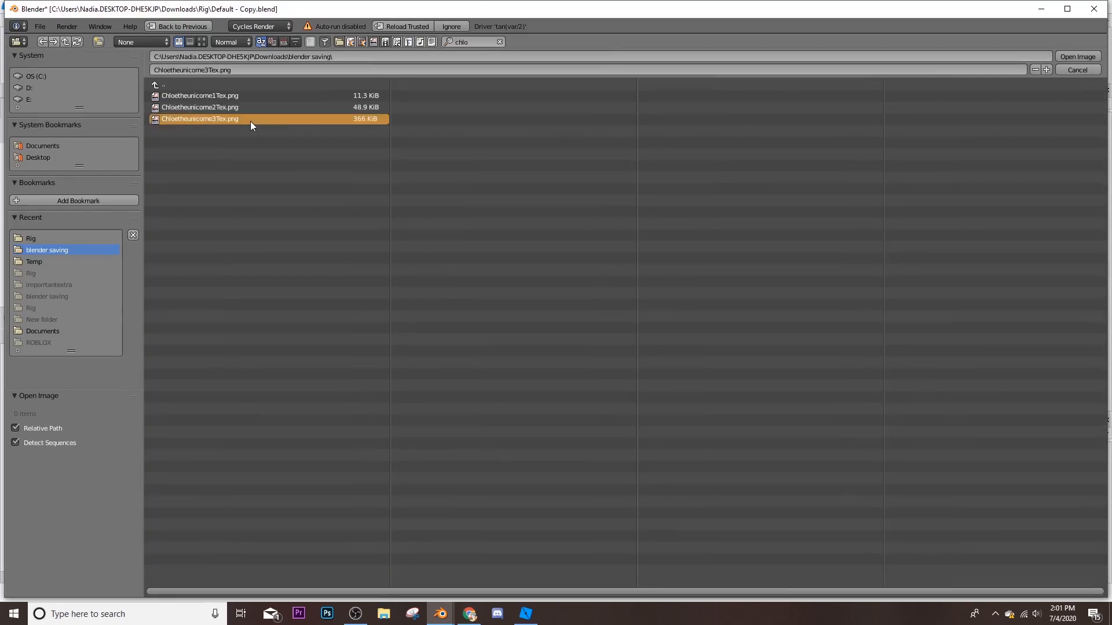
double_click(251, 119)
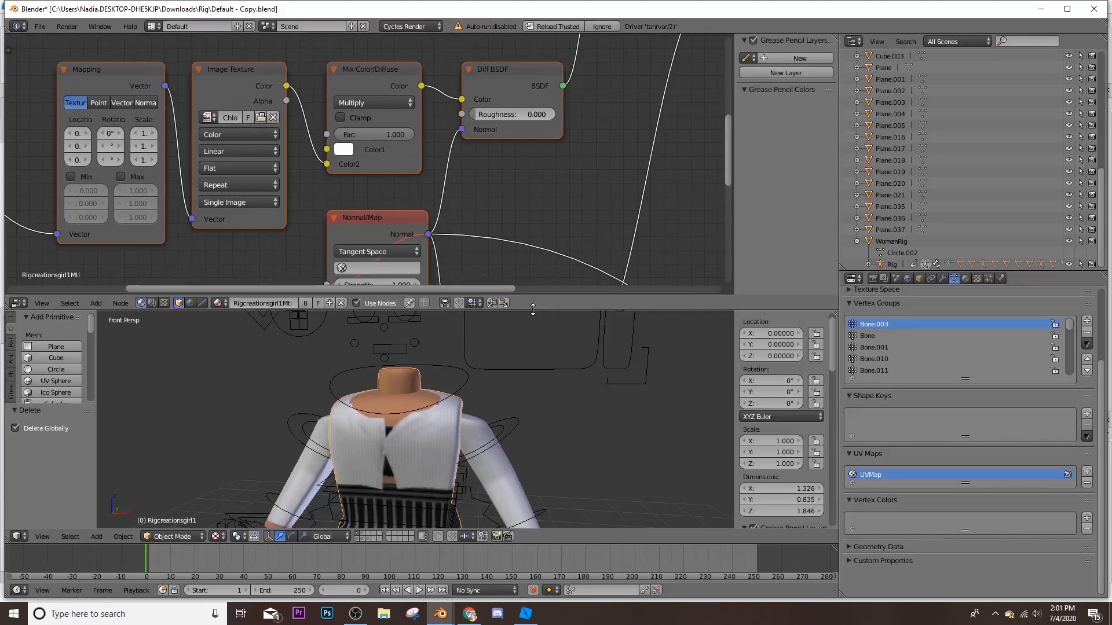
Enlarge the 3D view over the Node Editor and import chloetheunicorne.obj from the blender saving folder
key("ctrl+Up")
scroll(426, 296, "down", 4)
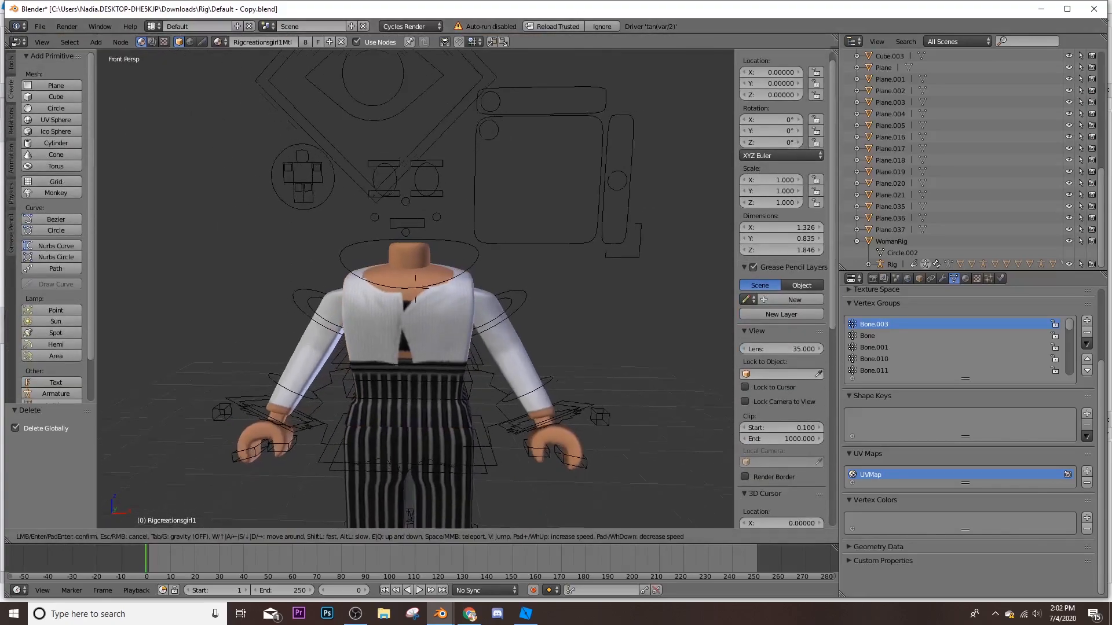
left_click(40, 26)
mouse_move(71, 245)
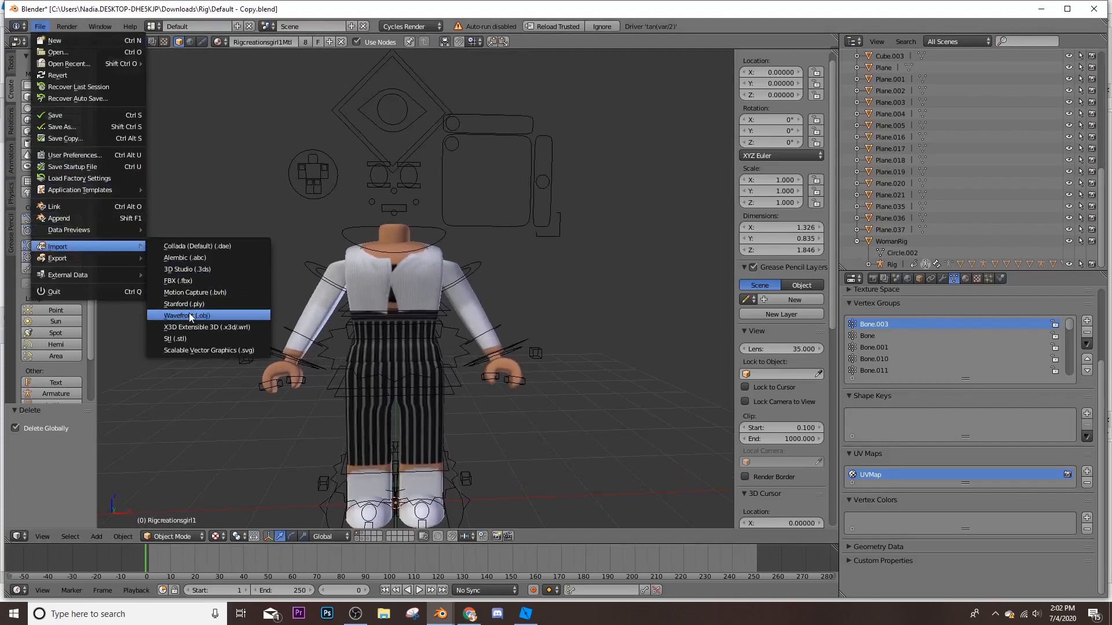
left_click(188, 314)
left_click(71, 239)
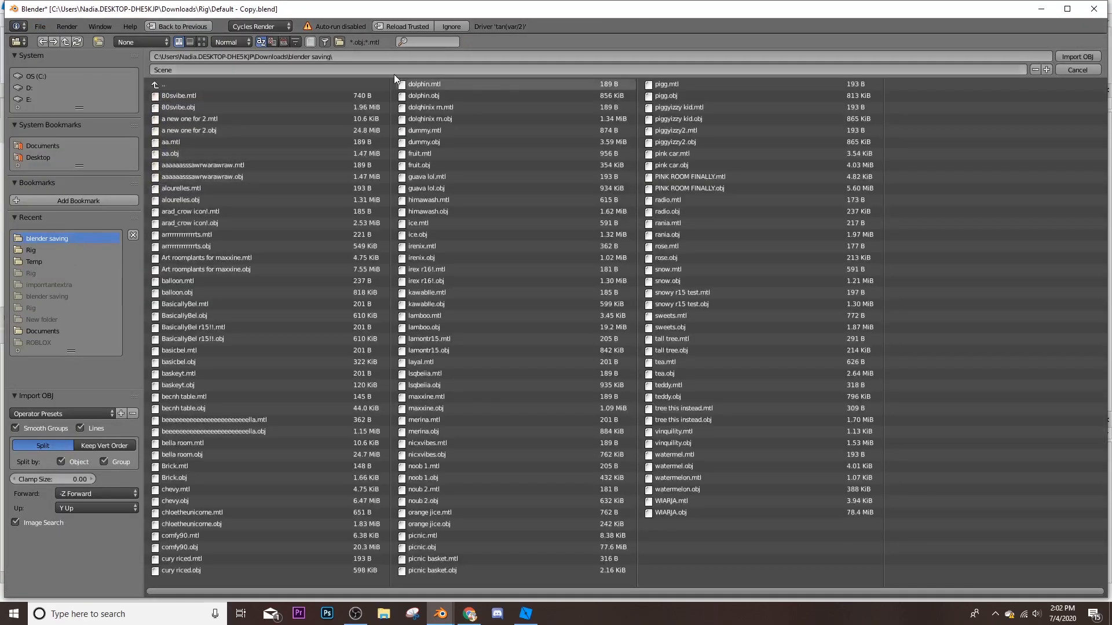
type("chloe")
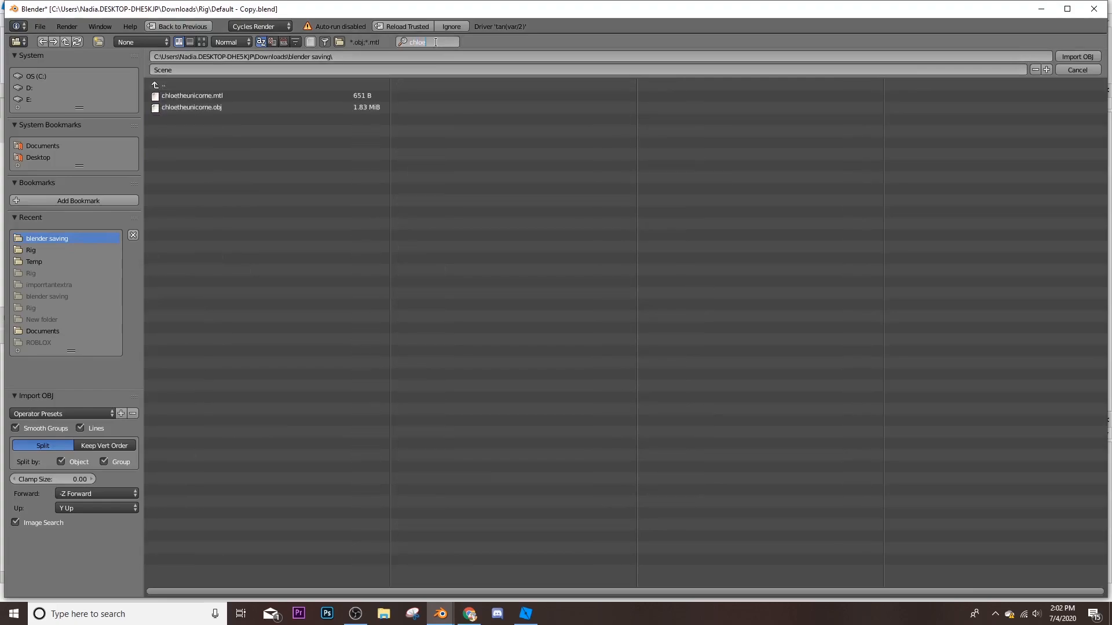
left_click(183, 107)
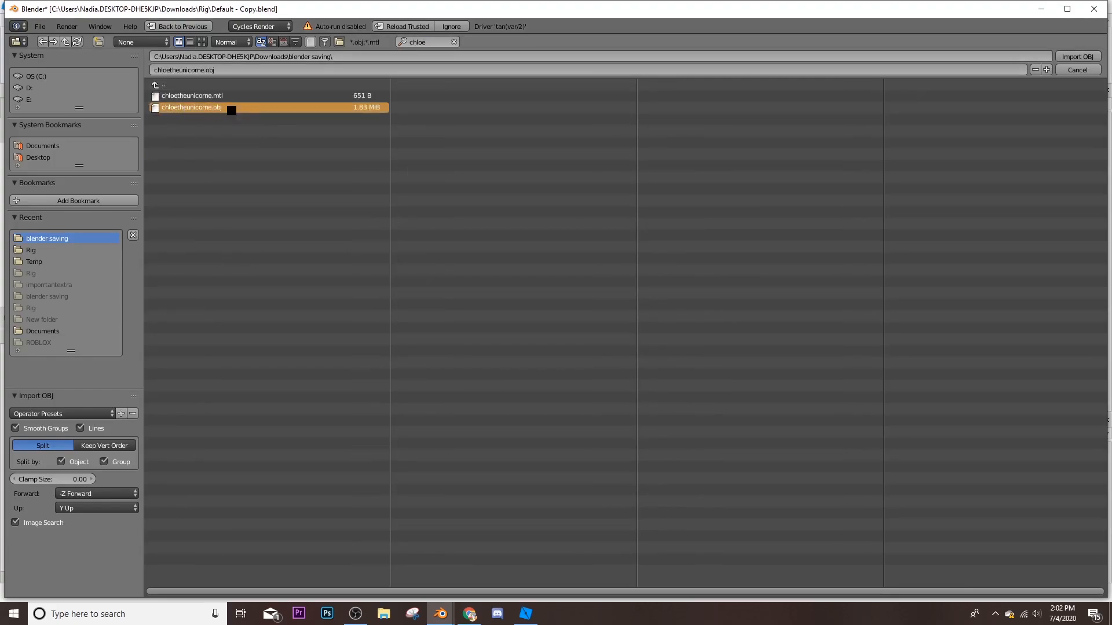
double_click(231, 110)
Delete the torso, arm and leg meshes of the imported avatar, keeping its head and accessories
key("shift+f")
key("s")
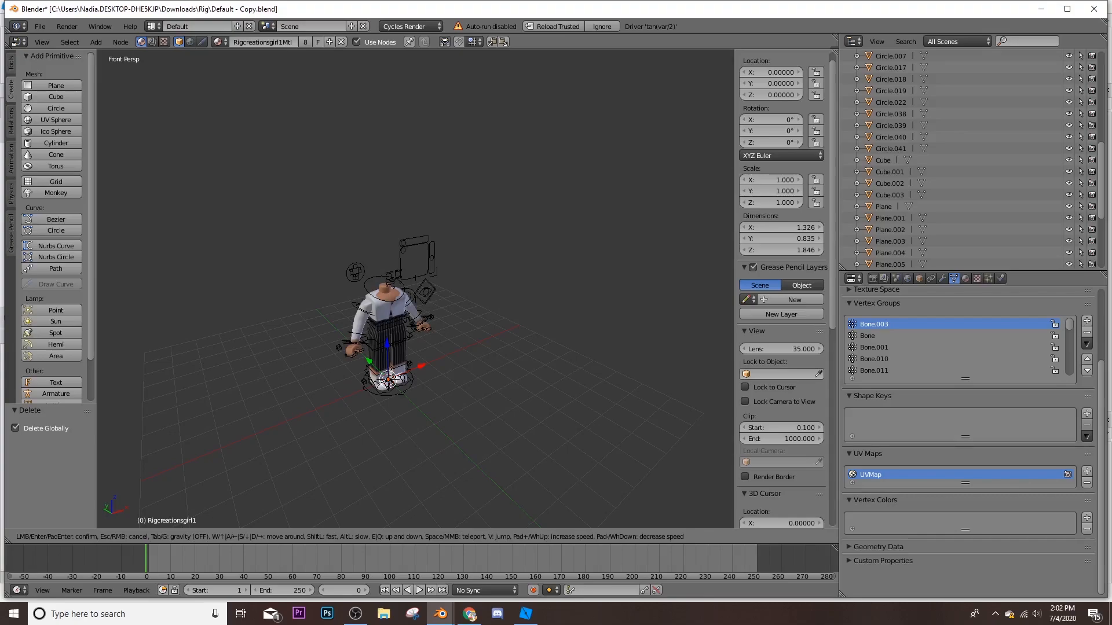
key("s")
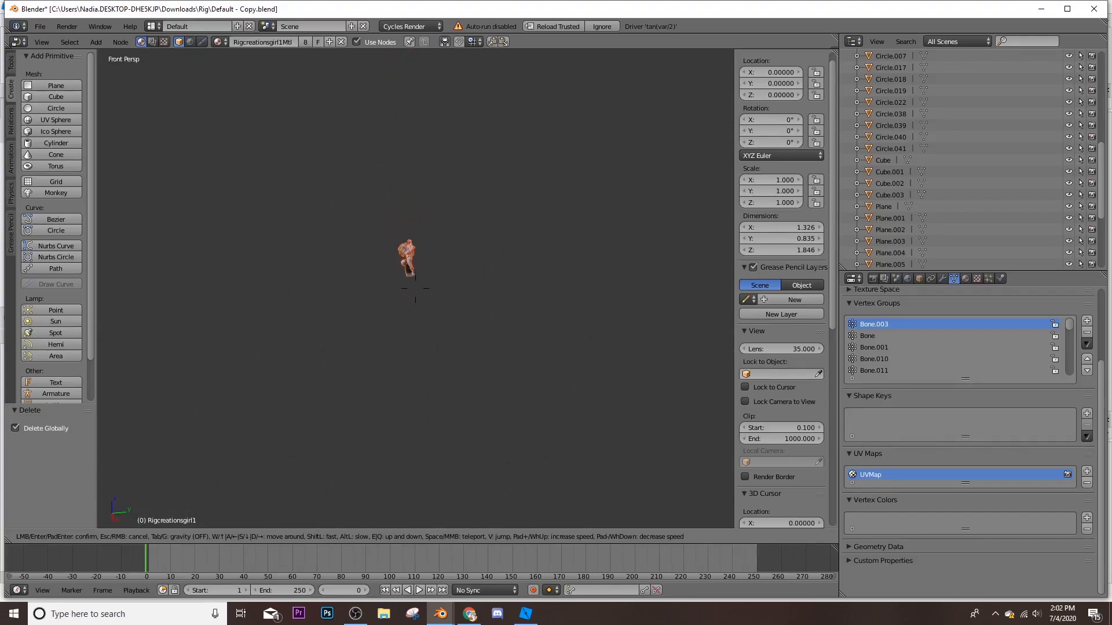
key("w")
key("w")
key("d")
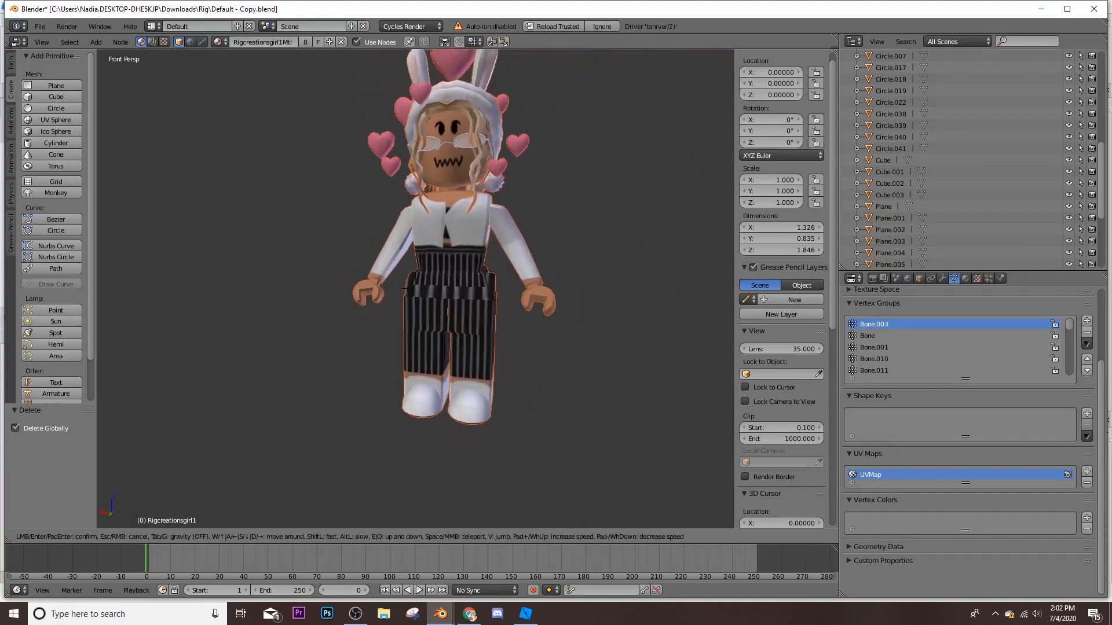
key("s")
key("w")
left_click(390, 287)
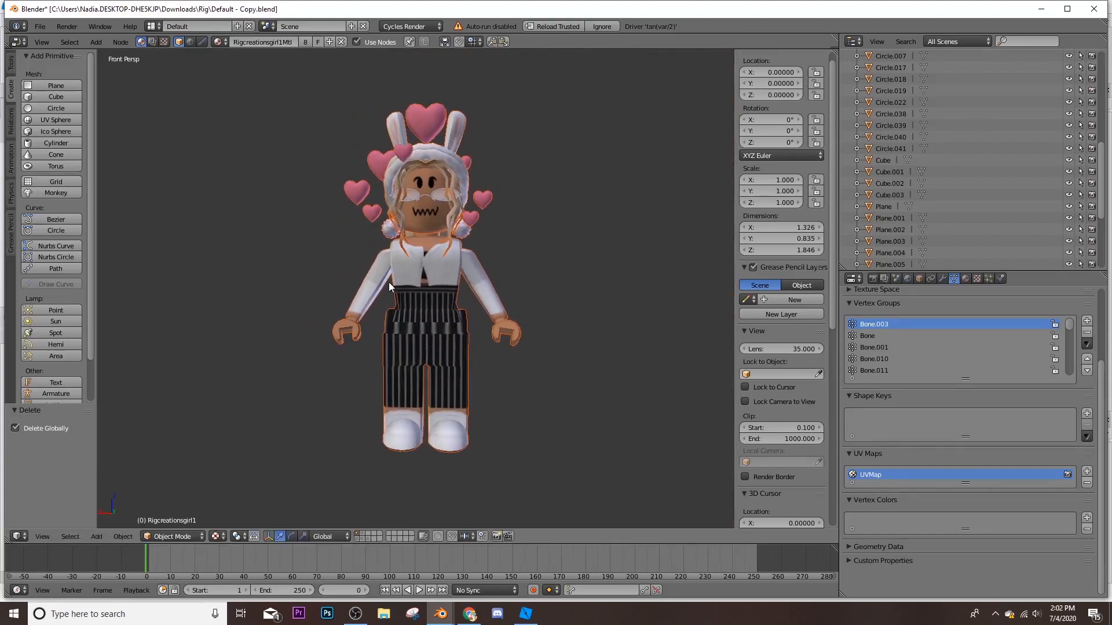
right_click(389, 287)
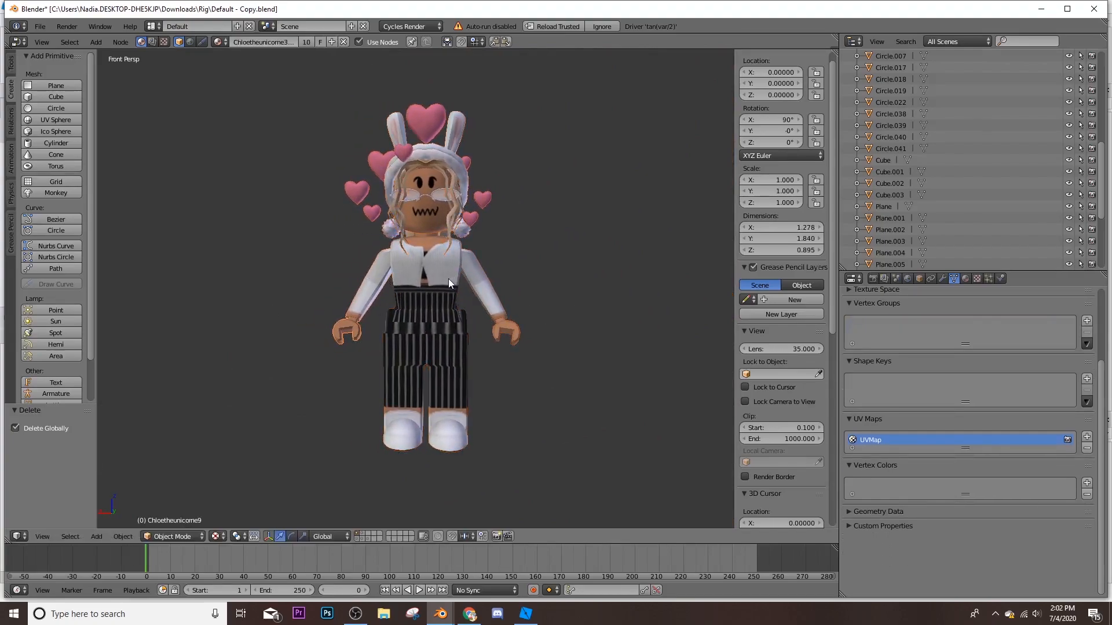
right_click(388, 290)
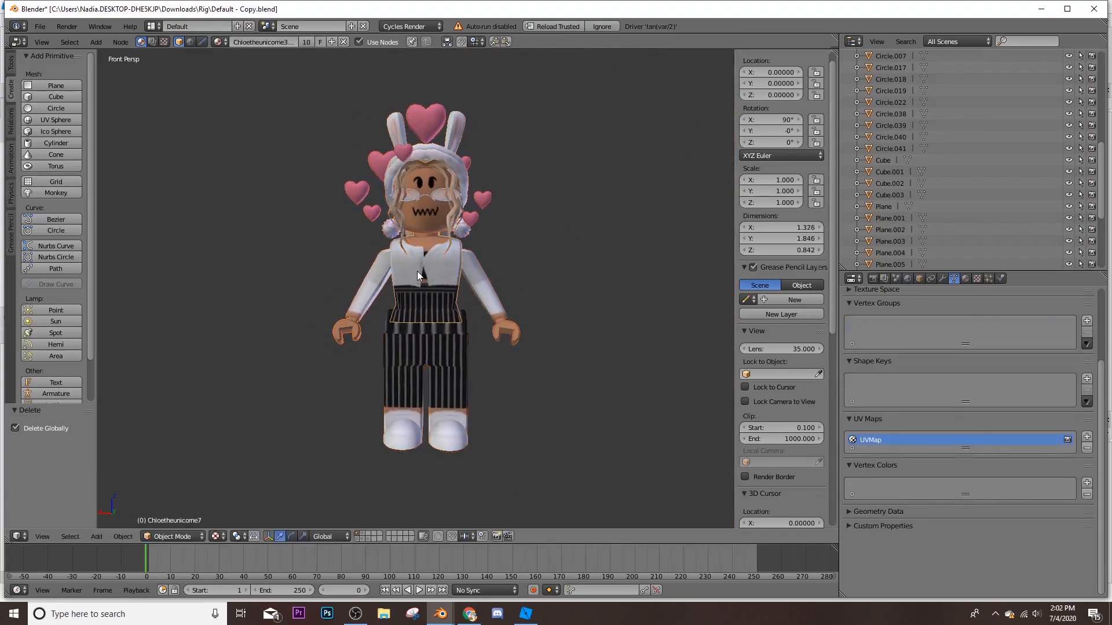
right_click(481, 288)
key("x")
left_click(446, 372)
Select the avatar's head together with its hair, hat and hearts and set the origin to geometry
key("shift+f")
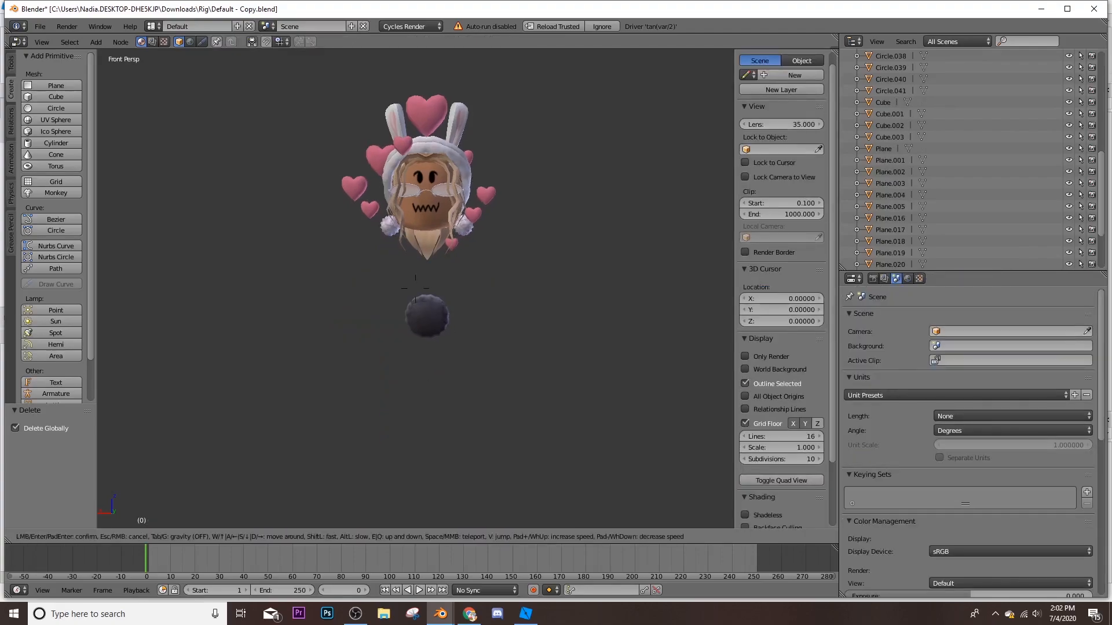
key("w")
key("a")
key("d")
key("s")
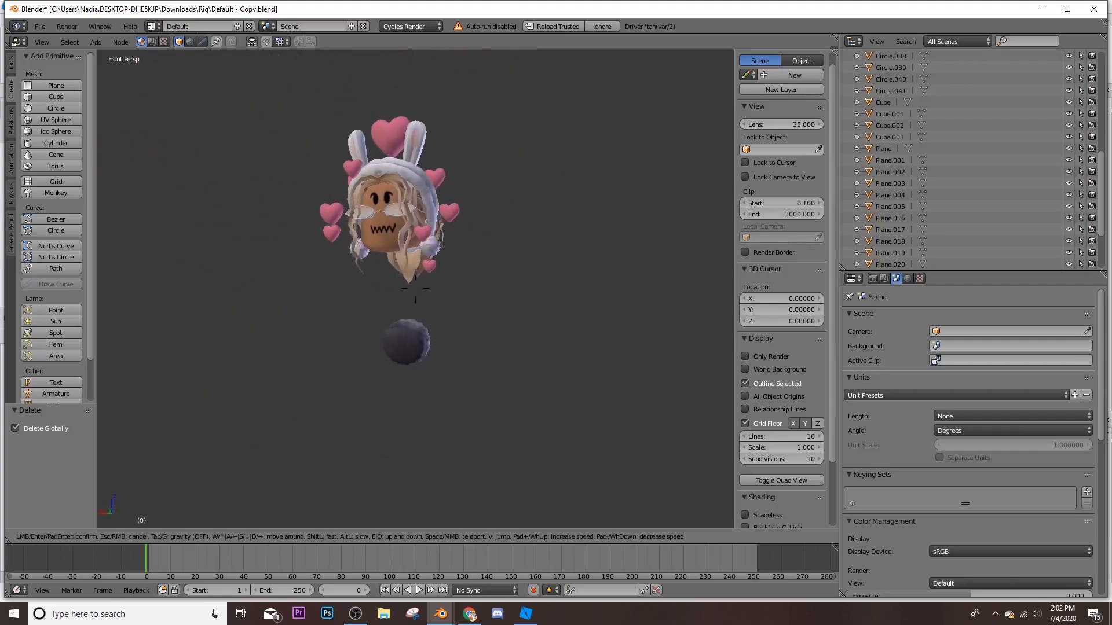
left_click(415, 288)
right_click(374, 192)
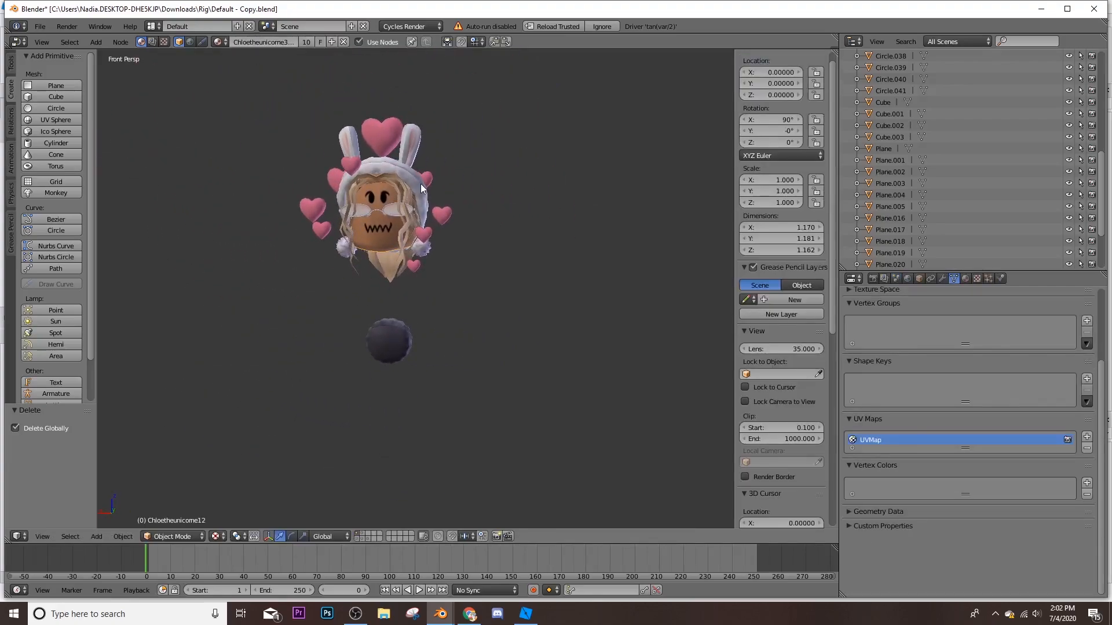
right_click(391, 124)
right_click(393, 259)
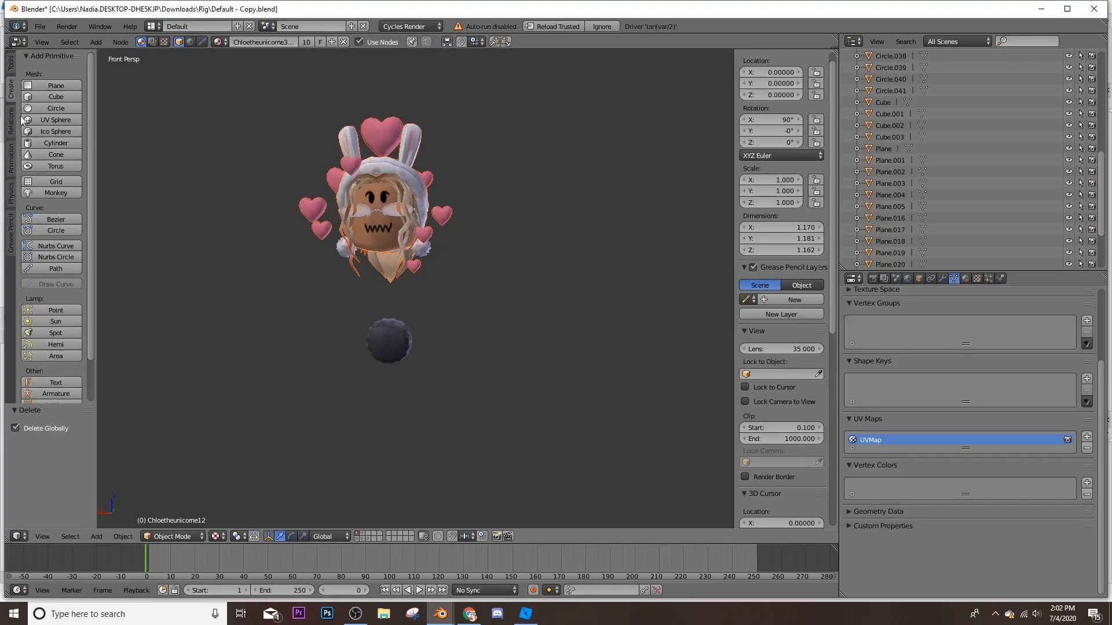
left_click(9, 62)
left_click(52, 200)
left_click(74, 226)
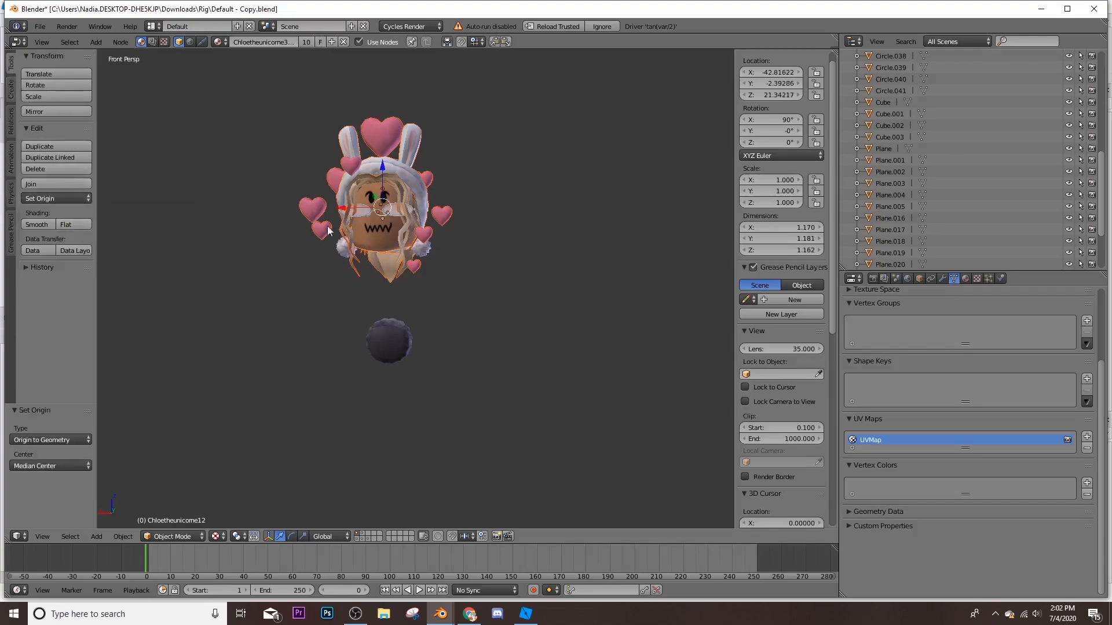
key("g")
key("x")
key("Escape")
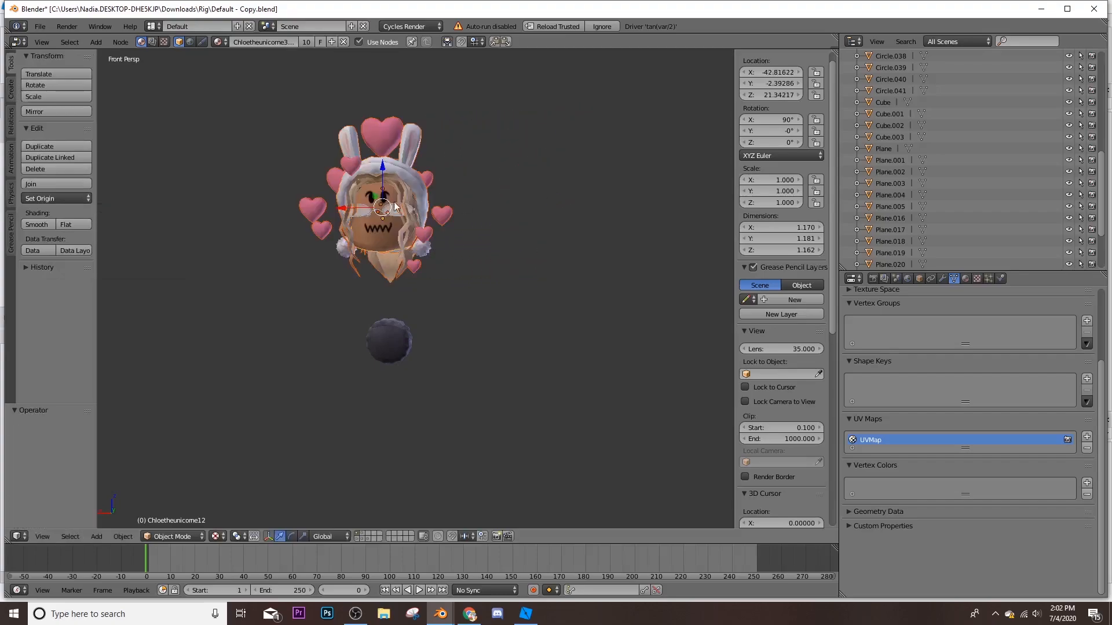
left_click(60, 200)
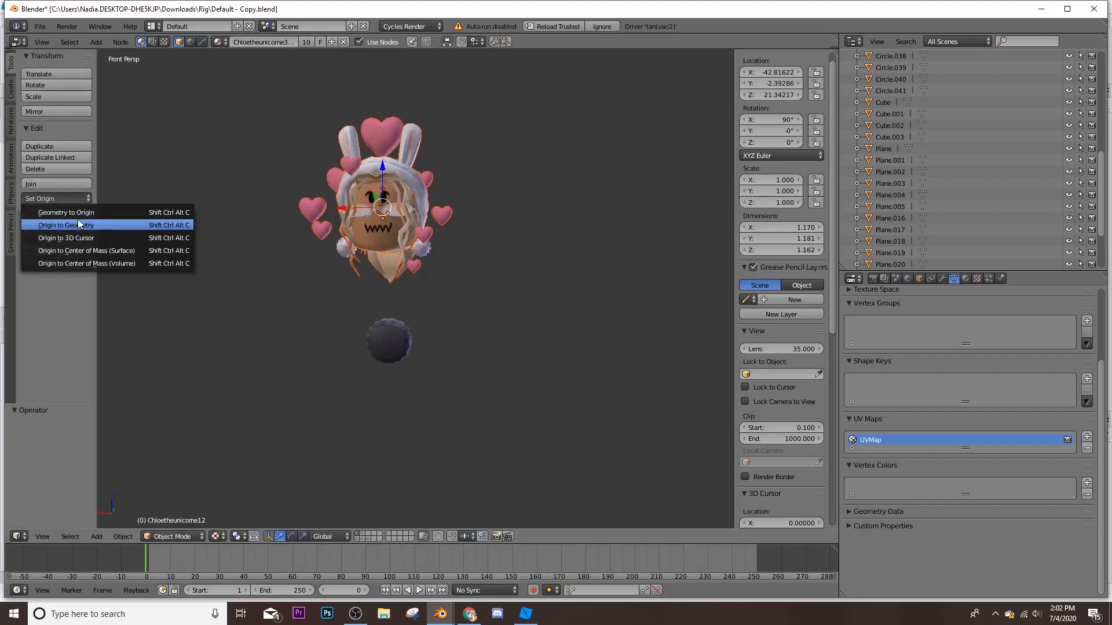
left_click(78, 220)
key("g")
key("x")
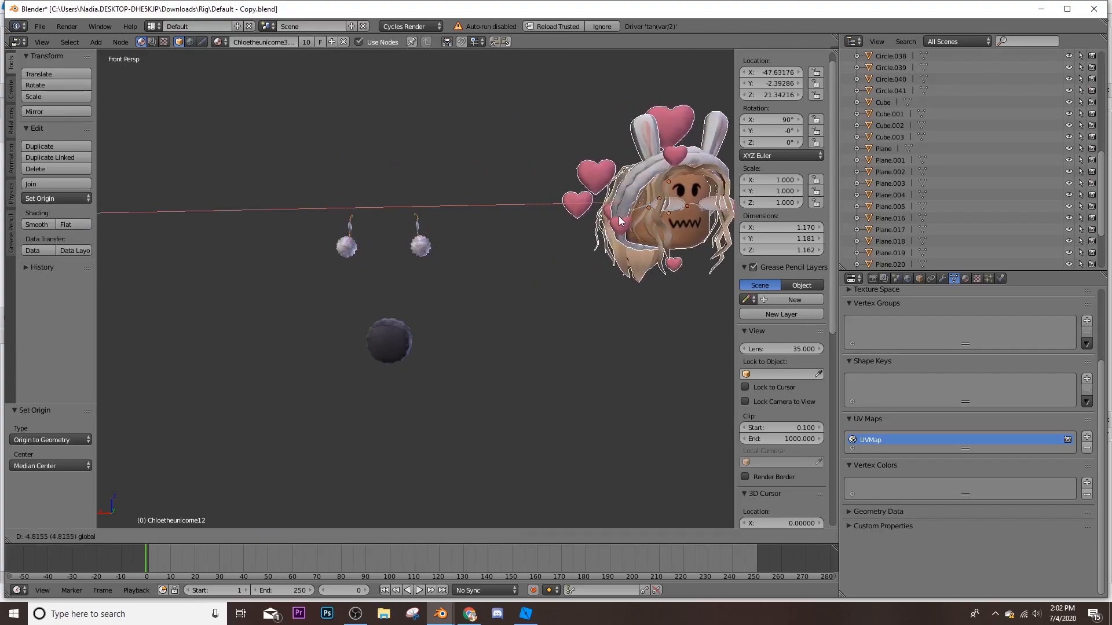
key("Escape")
Join the head, pom-poms and round tail into one mesh and set its origin to geometry
right_click(338, 251, "shift")
right_click(390, 347, "shift")
left_click(47, 185)
left_click(56, 198)
left_click(66, 226)
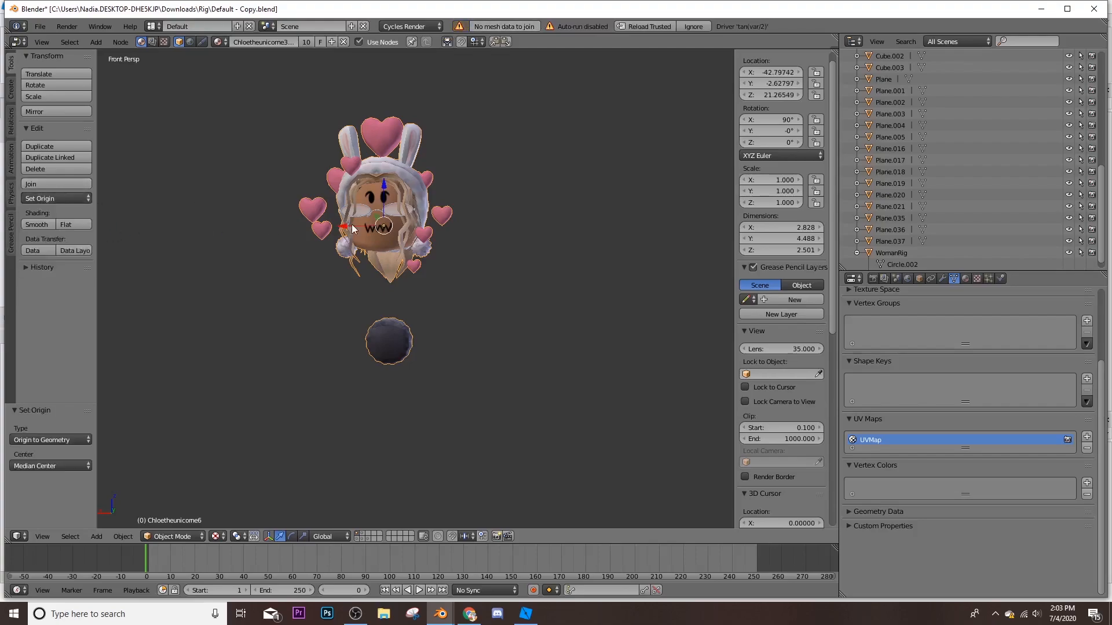
Move the joined head mesh toward the rig along the X axis by about 3.2 and about 33.9 units
left_click_drag(347, 229, 176, 230)
key("shift+f")
key("s")
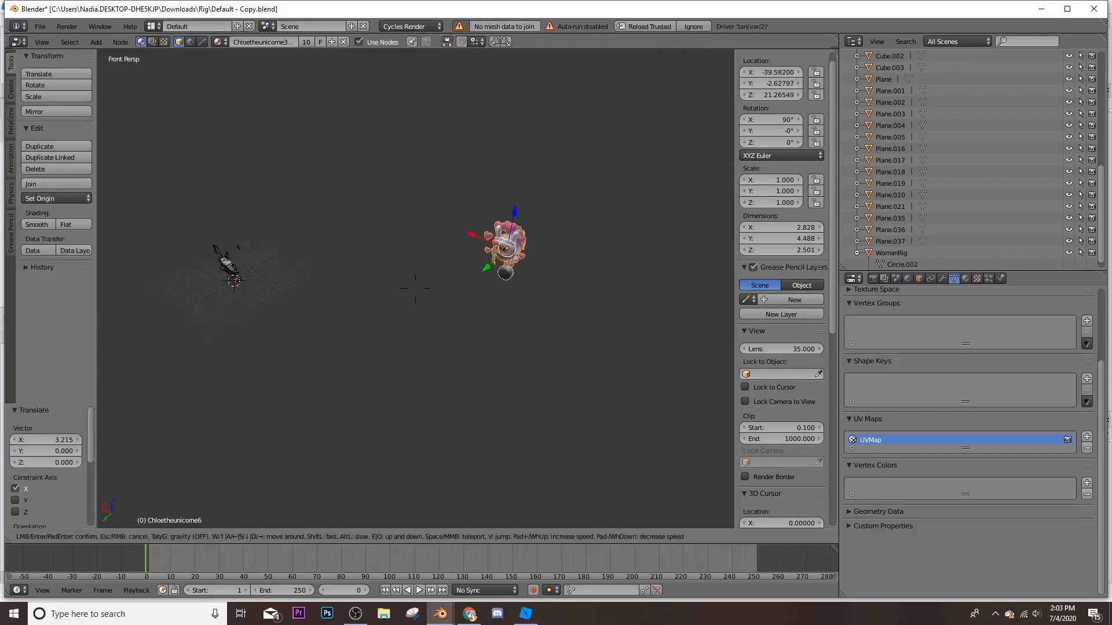
left_click(457, 272)
left_click_drag(448, 213, 115, 174)
Lower the head mesh about 19.7 units along Z and bring it over the rig along X and Y
key("shift+f")
key("w")
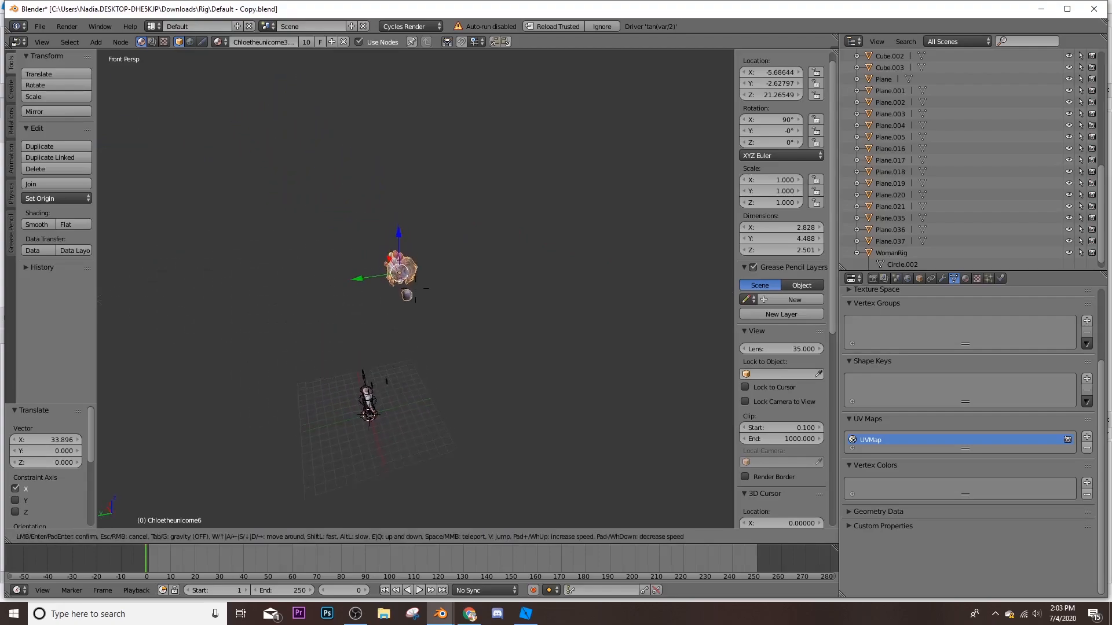
key("w")
key("a")
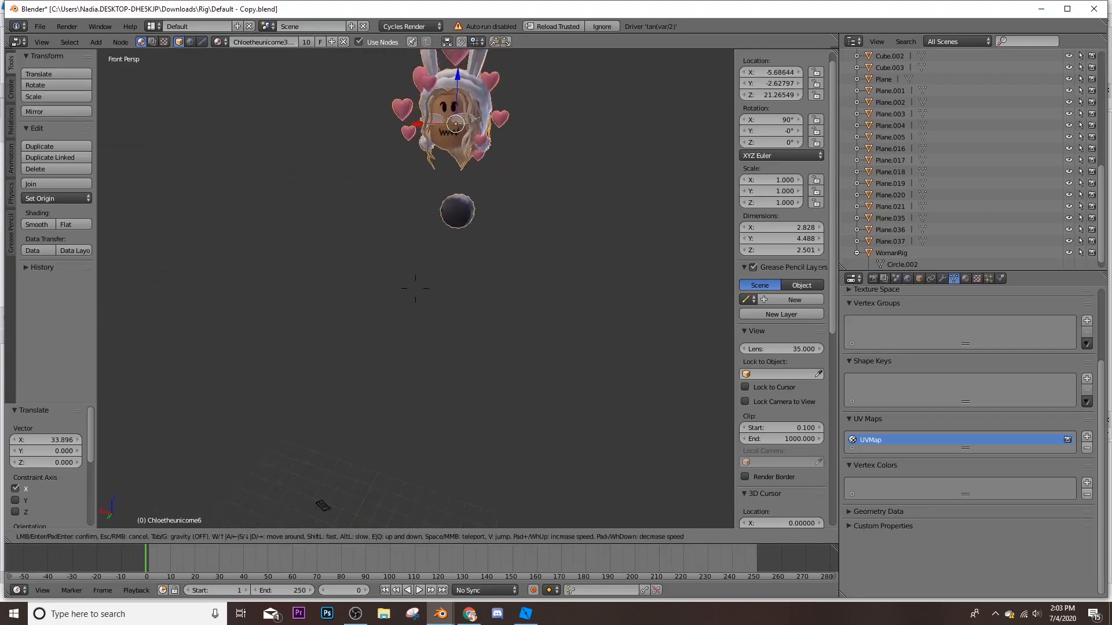
key("s")
left_click(416, 288)
left_click_drag(416, 202, 338, 512)
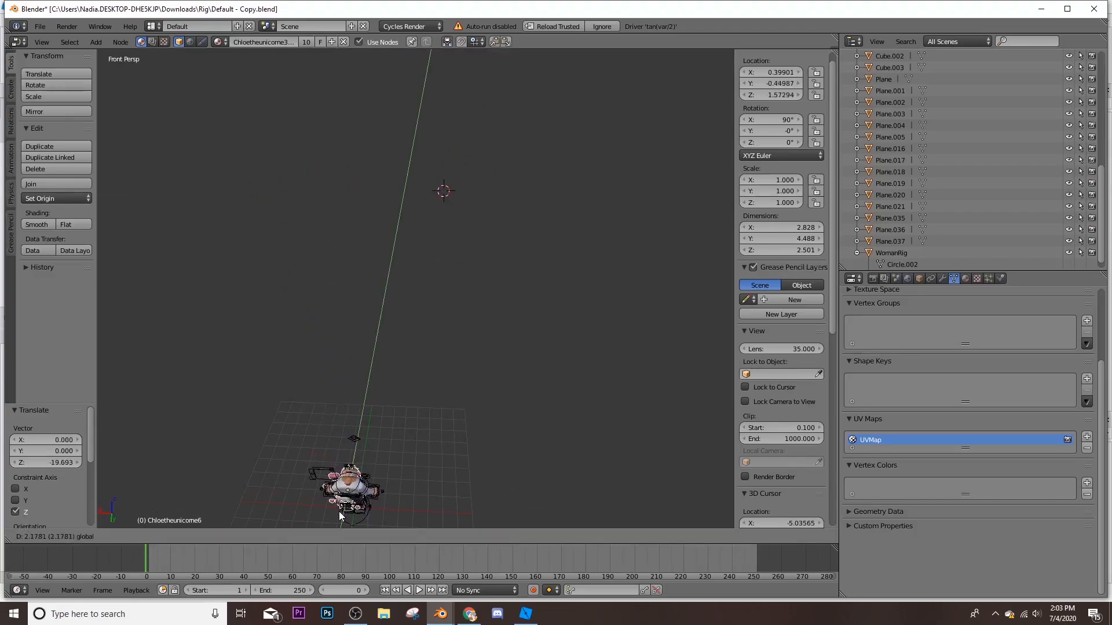
Raise the head mesh along Z by about 1.56 and about 1.27 units above the rig's torso
key("shift+f")
key("w")
key("s")
left_click(404, 242)
left_click_drag(406, 238, 410, 114)
key("shift+f")
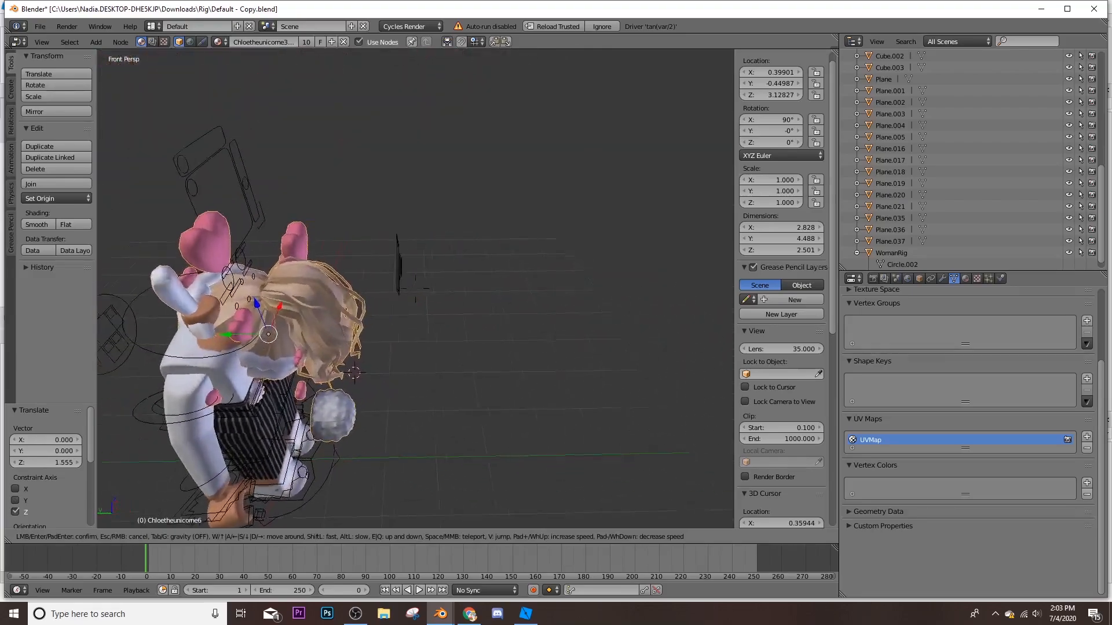
key("a")
left_click(415, 288)
left_click_drag(358, 284, 366, 258)
left_click(363, 259)
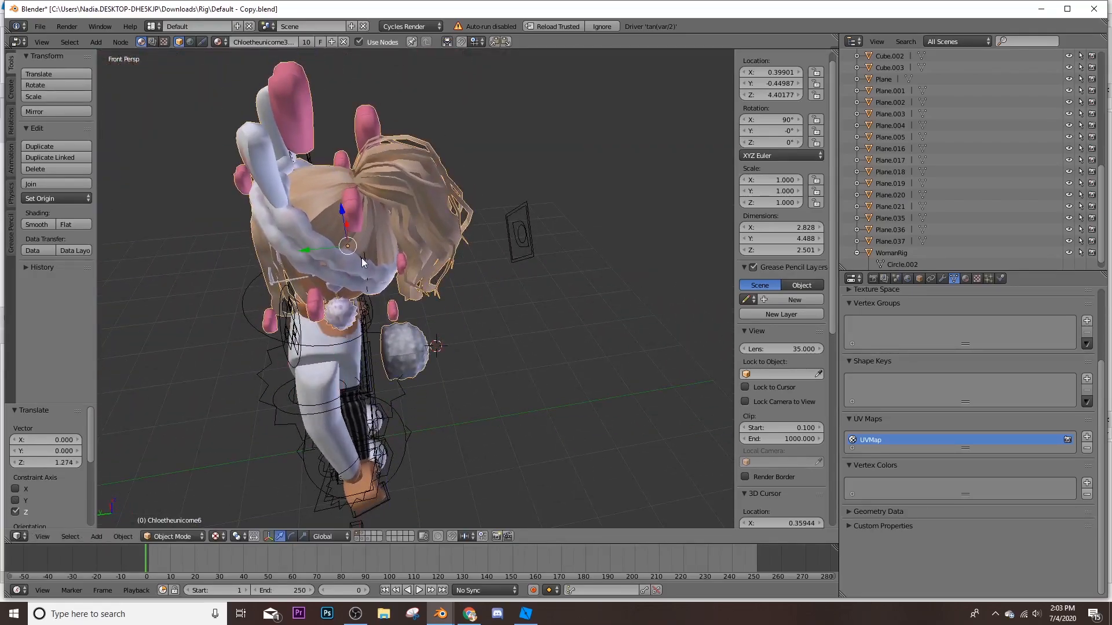
Move the head mesh about 0.188 units along Y and about -0.344 units along X to center it over the torso
left_click_drag(310, 251, 292, 253)
key("shift+f")
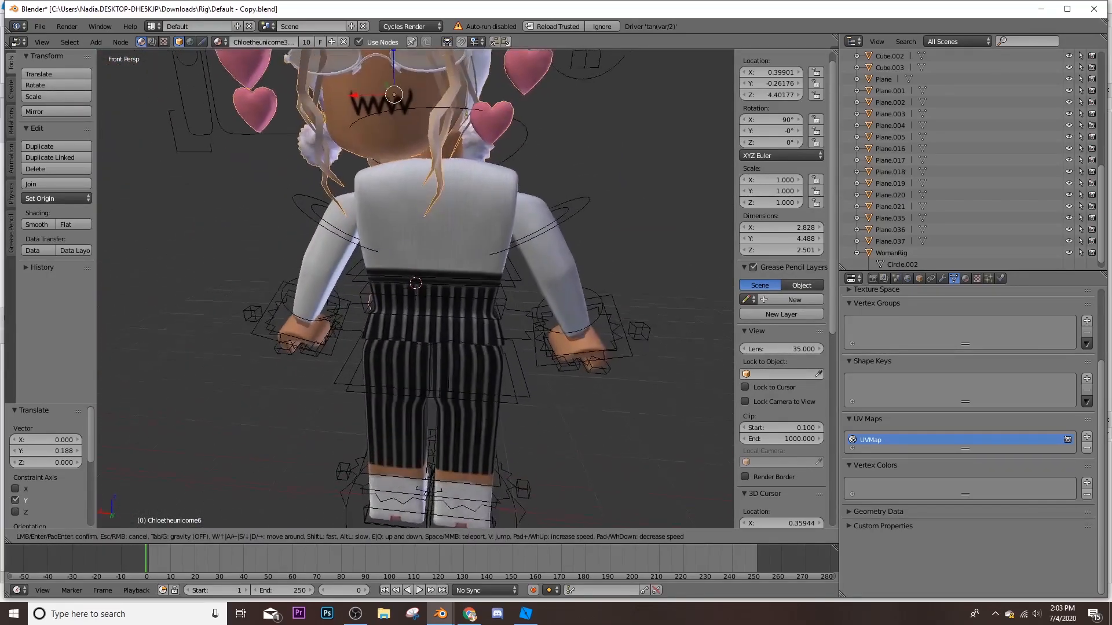
key("Escape")
left_click_drag(256, 235, 292, 238)
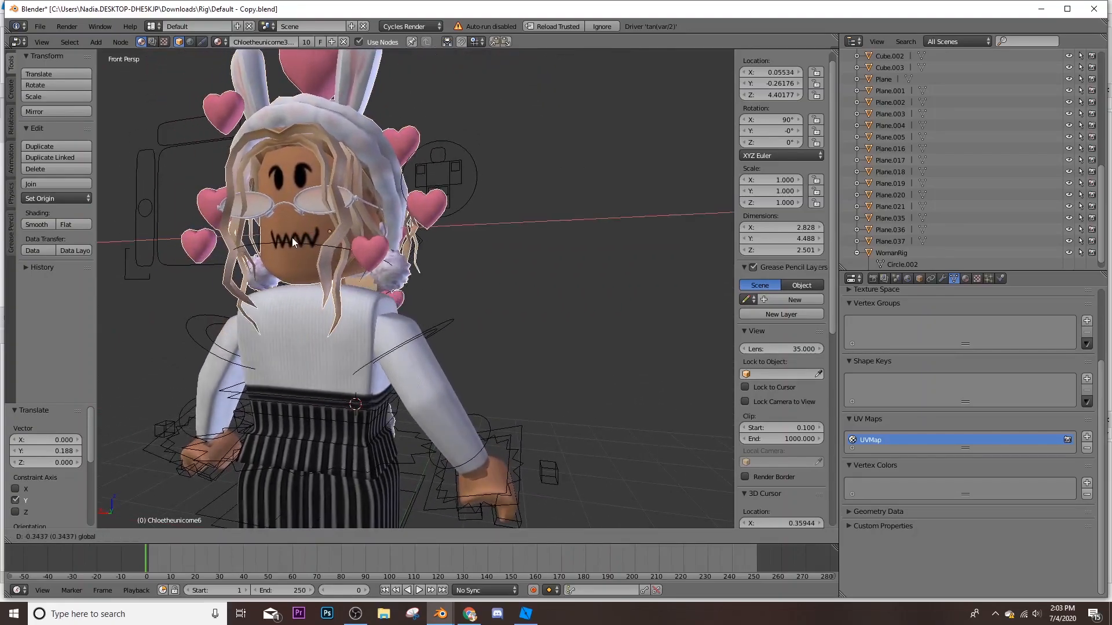
key("shift+f")
key("Return")
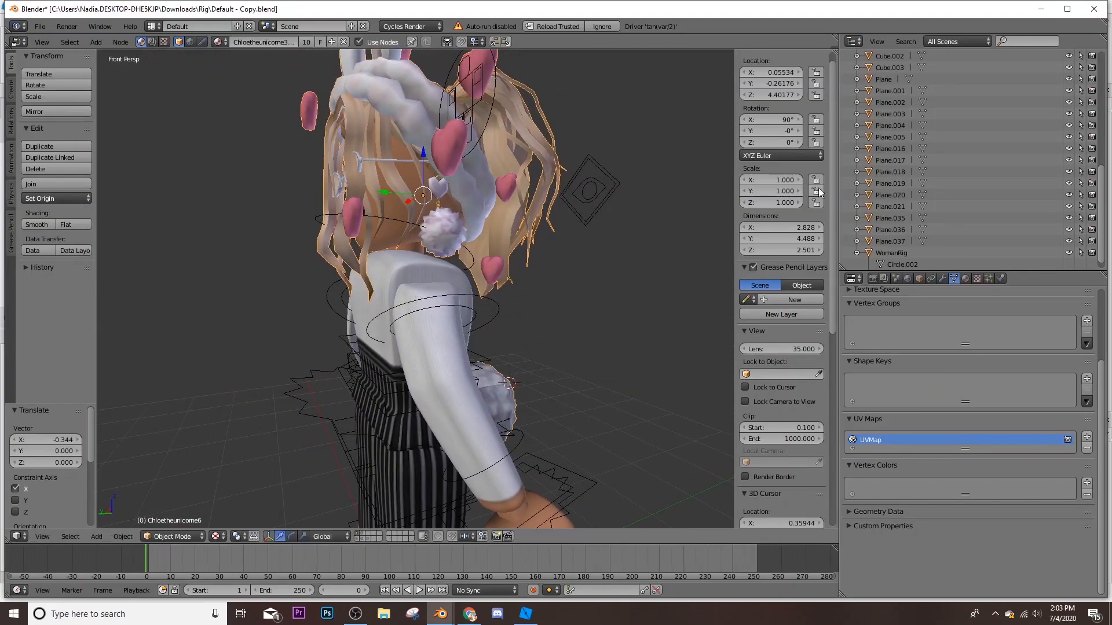
Set the head mesh's Z rotation to 180° so the face points the same way as the body
left_click(753, 143)
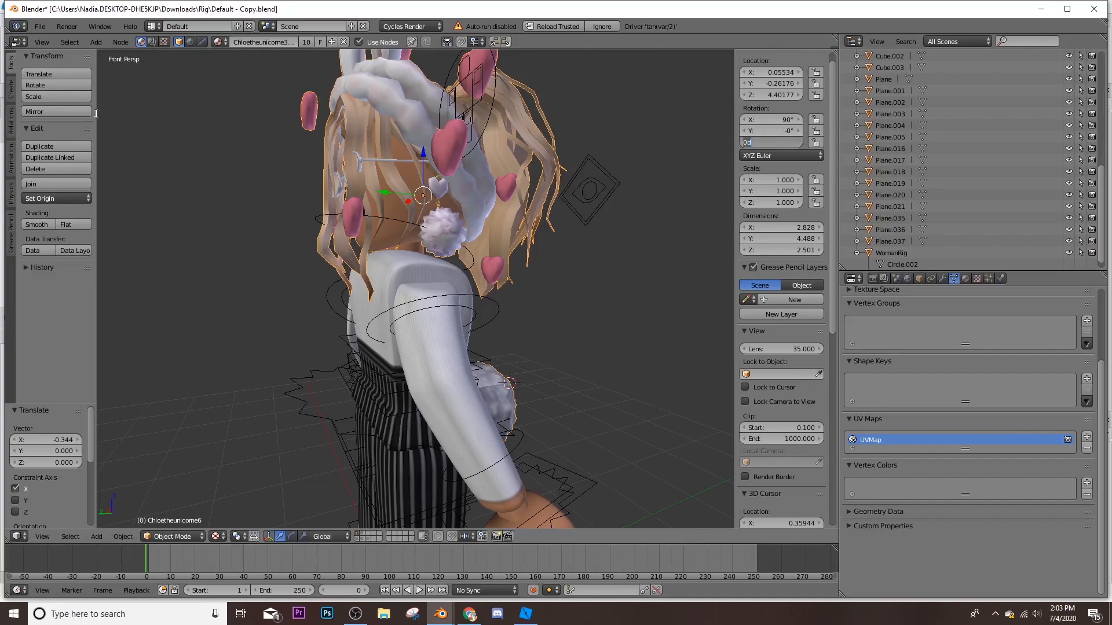
key("Return")
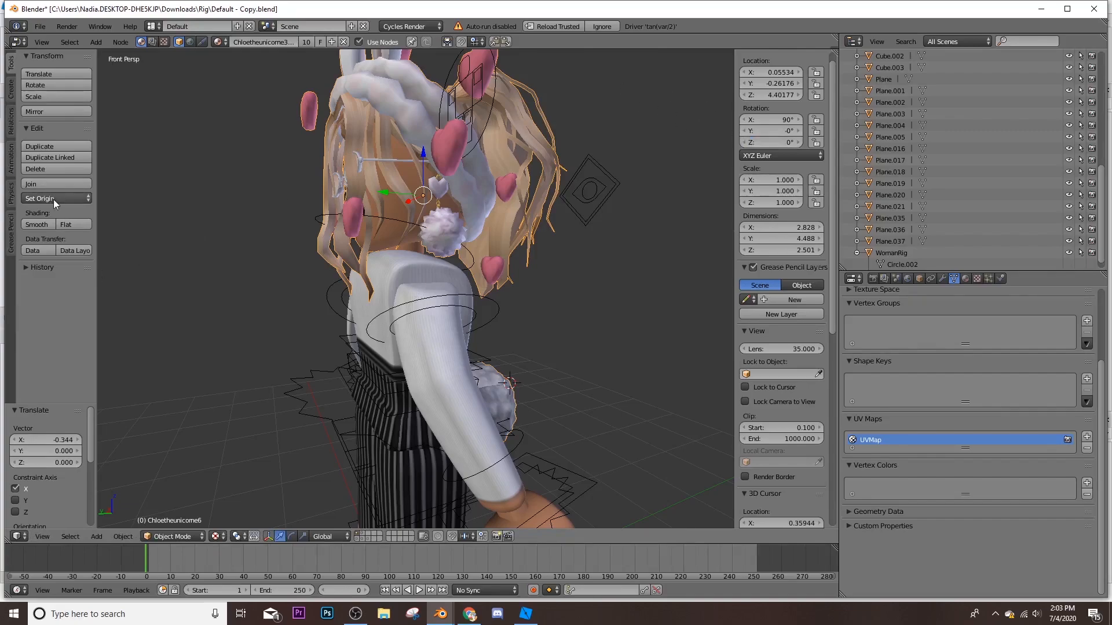
left_click(54, 199)
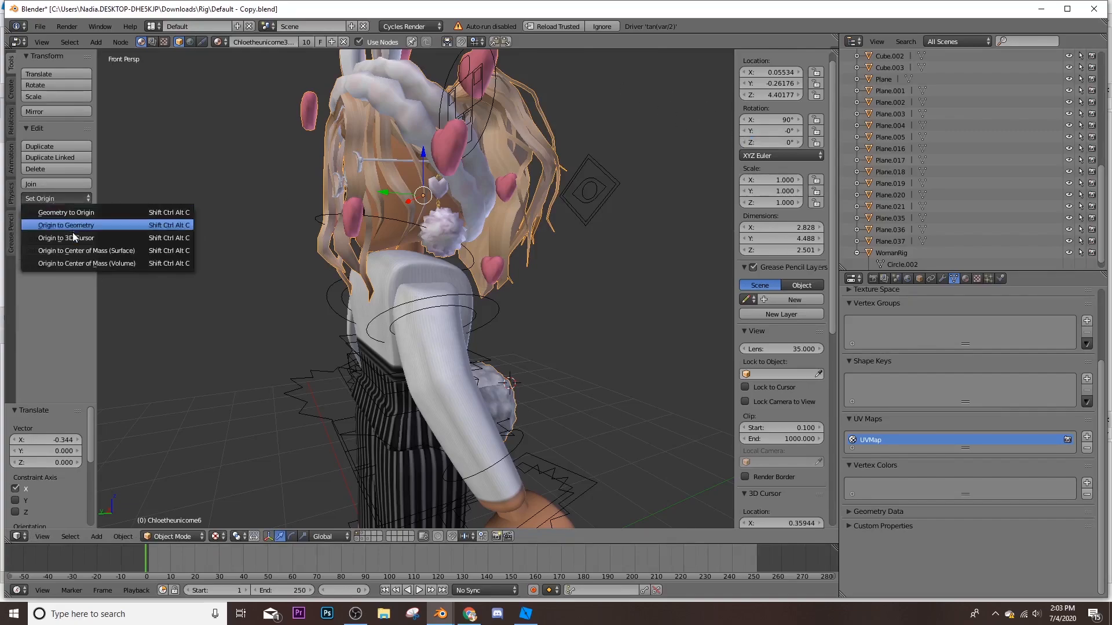
left_click(766, 142)
type("180")
key("Return")
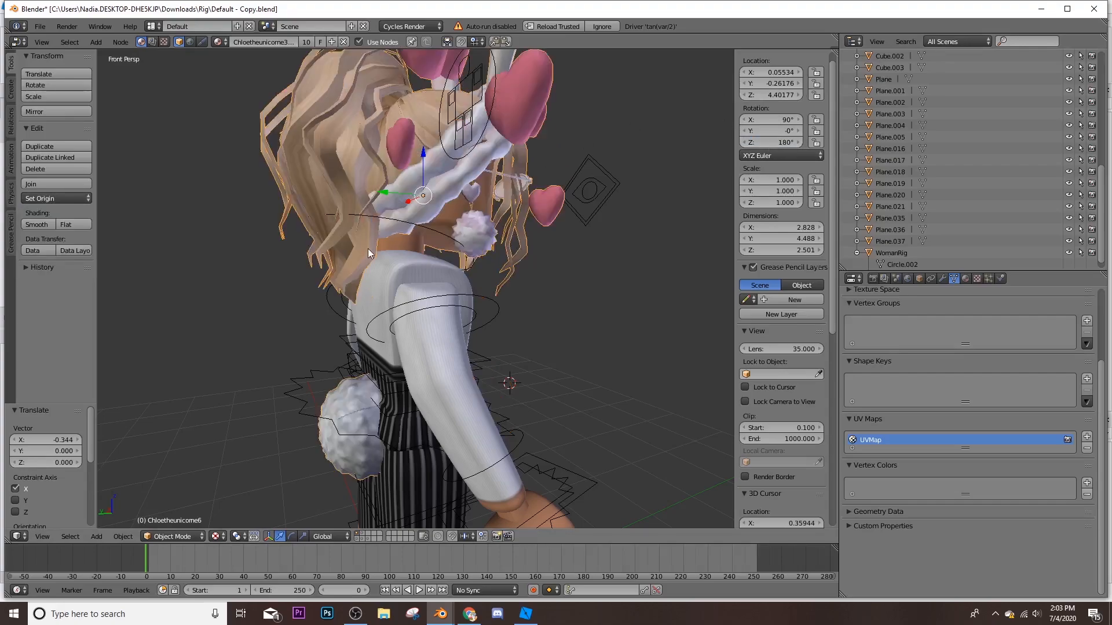
Shift the rotated head mesh about 0.147 units along Y and about -0.077 units along X over the neck
key("g")
key("y")
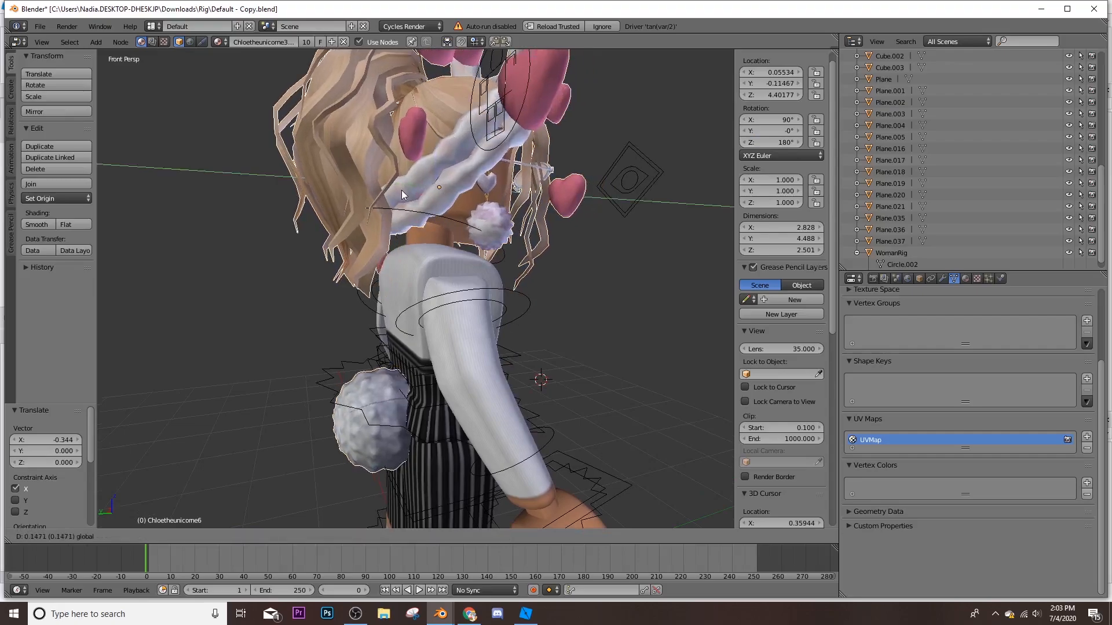
left_click(401, 190)
key("KP_1")
key("g")
key("x")
left_click(443, 247)
Move the head mesh about 0.205 units along Y and lower it about 0.016 units along Z onto the neck
key("KP_3")
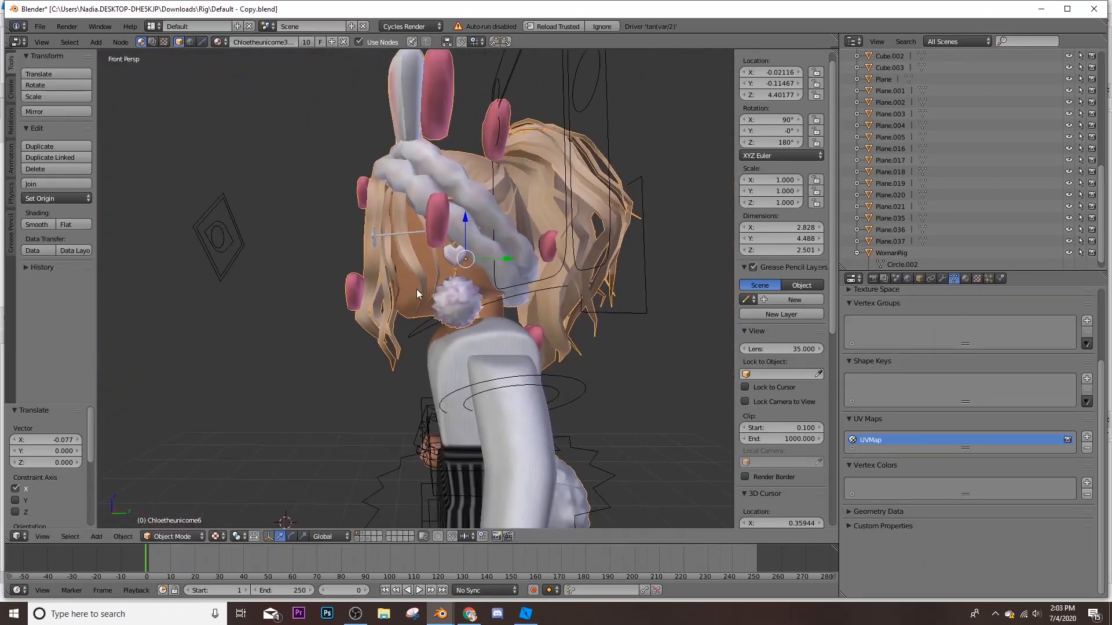
key("g")
key("y")
left_click(527, 256)
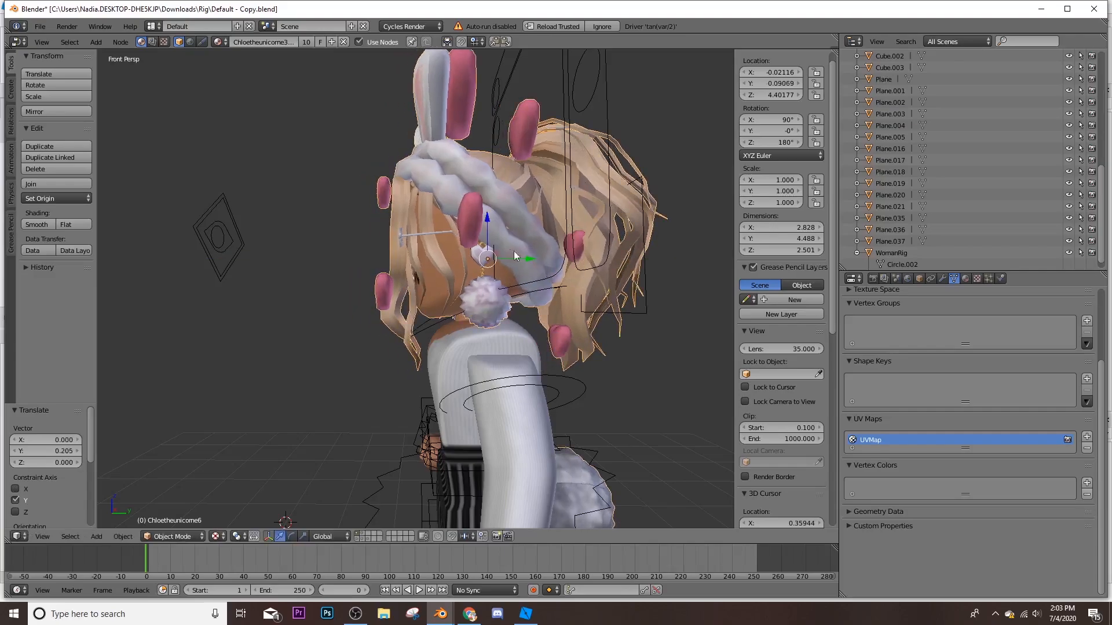
key("g")
key("z")
left_click(485, 220)
Fine-tune the head mesh's depth along Y by about -0.015 units and about 0.020 units, checking the fit from several sides
key("shift+f")
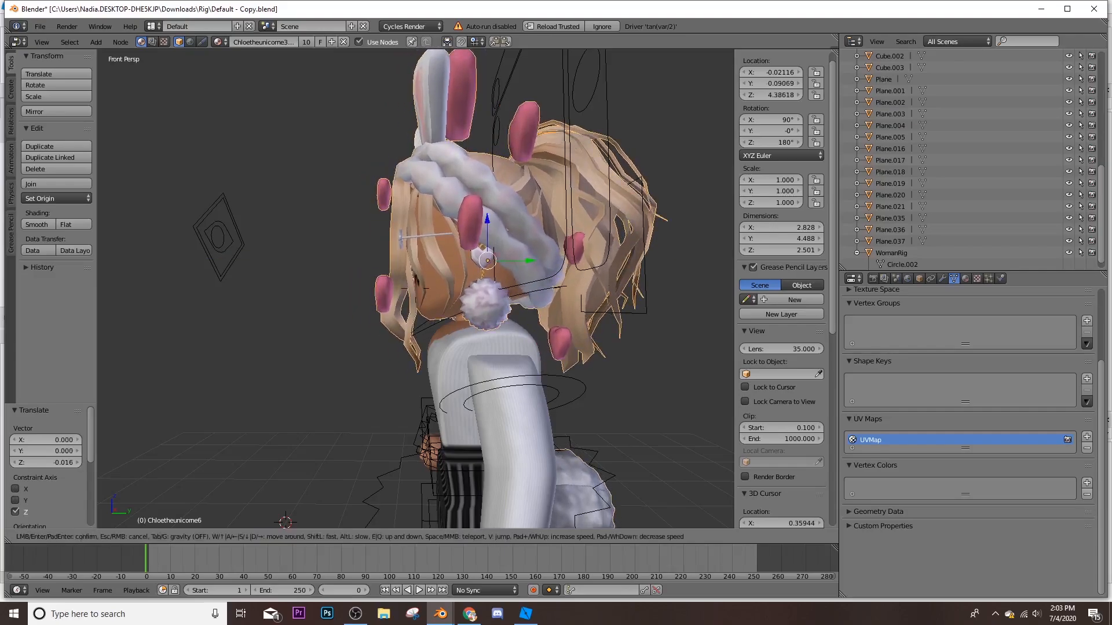
left_click(417, 294)
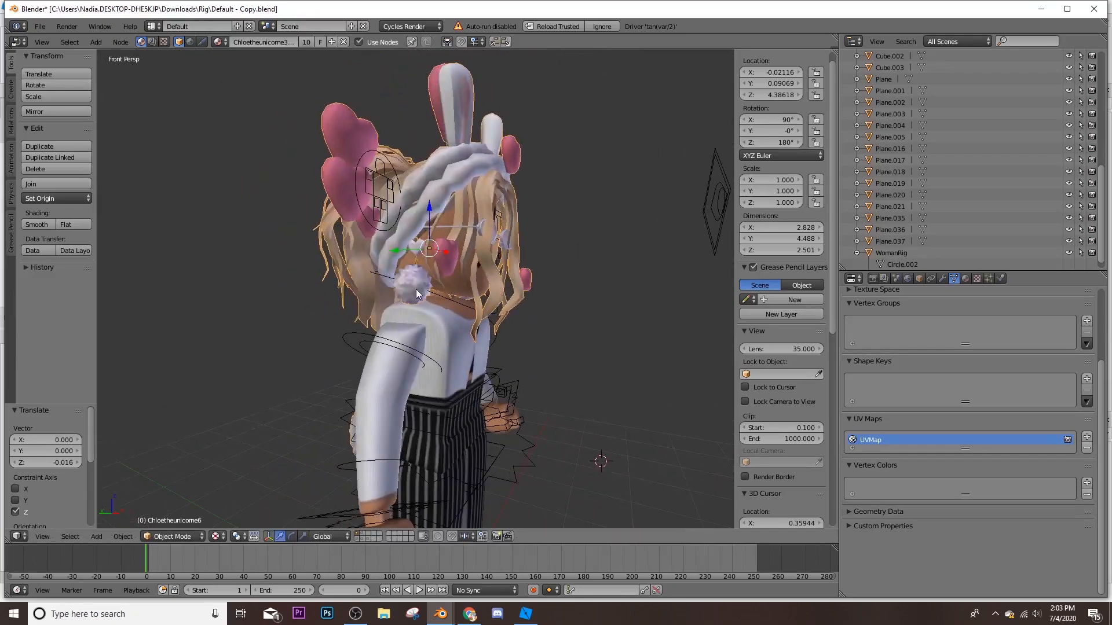
key("g")
key("y")
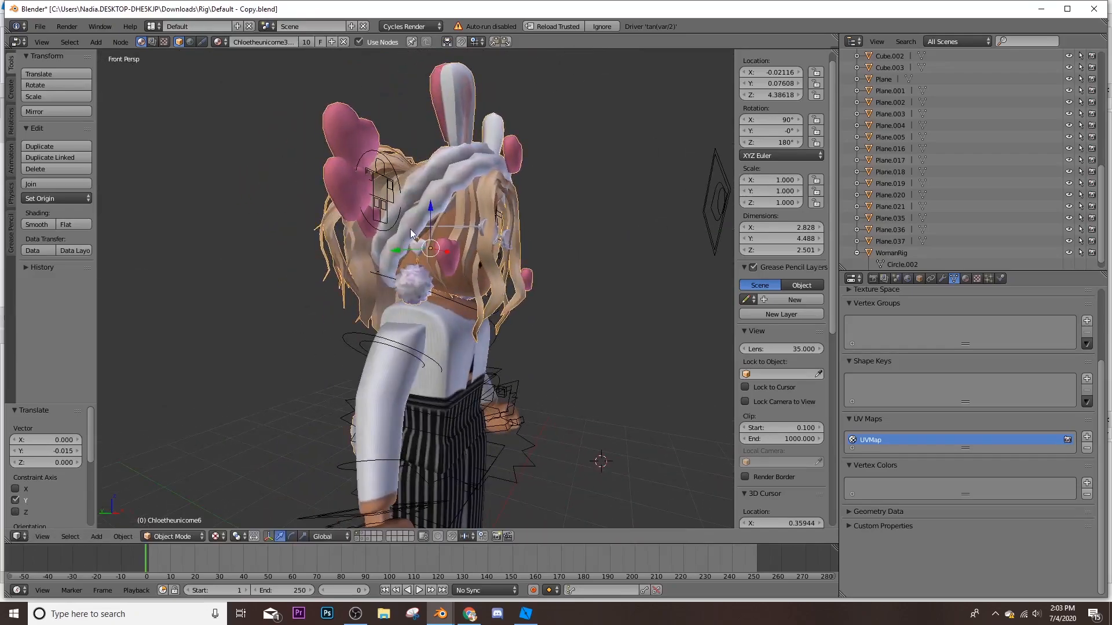
left_click(407, 177)
key("shift+f")
key("s")
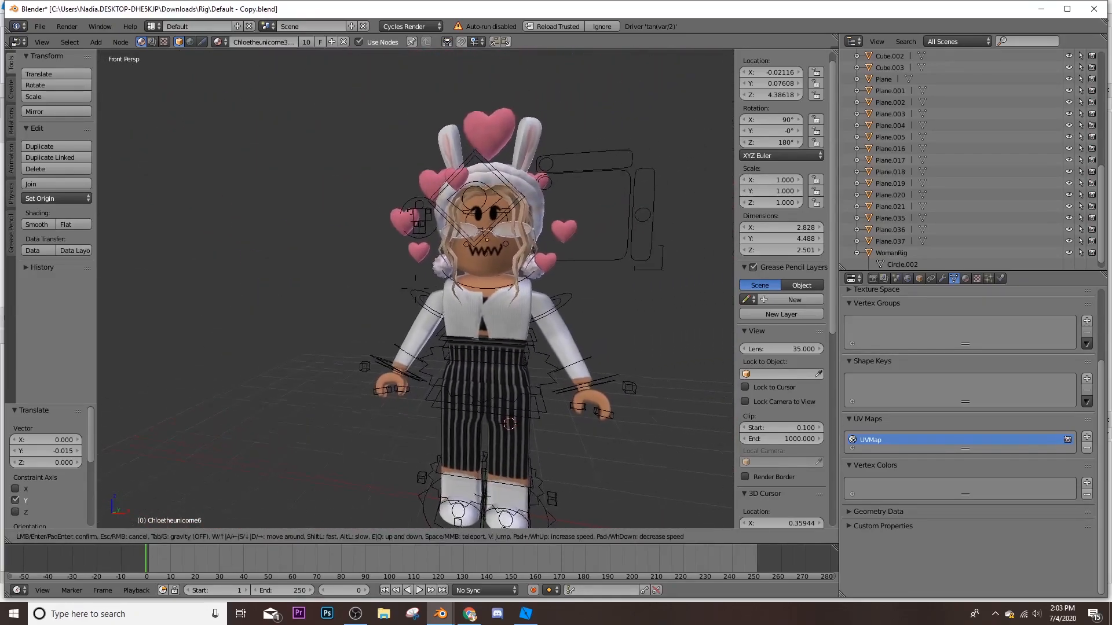
left_click(358, 193)
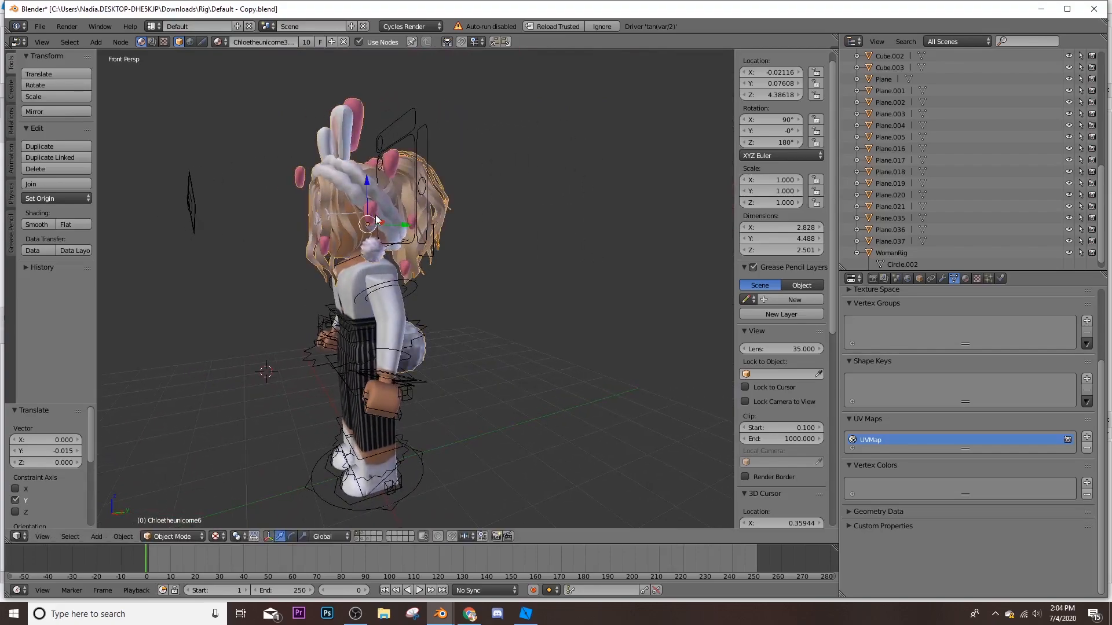
key("g")
key("y")
left_click(437, 200)
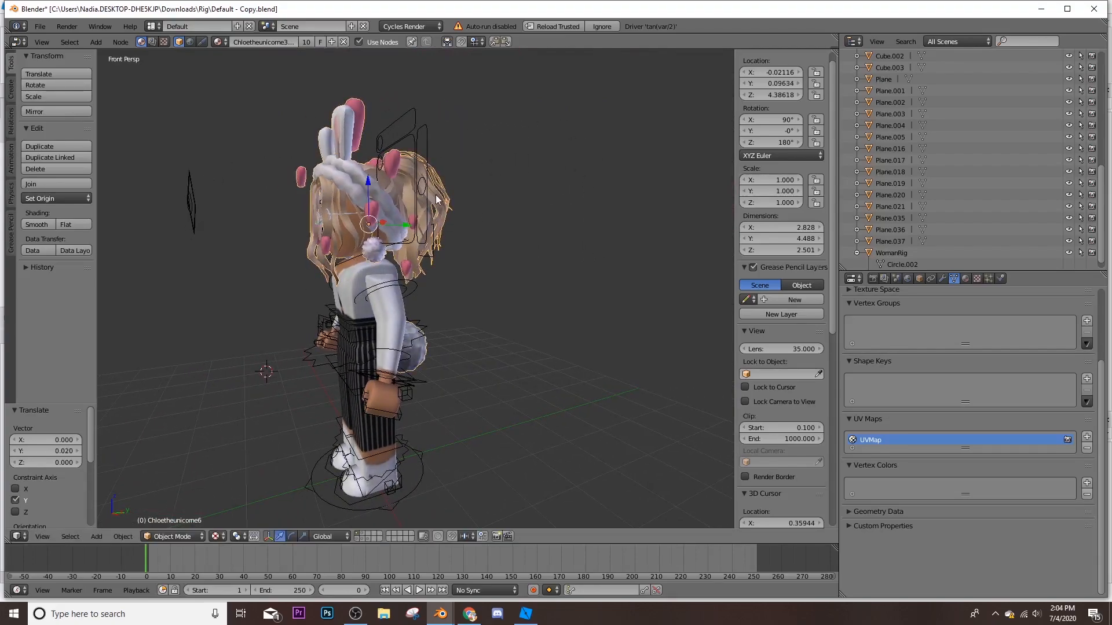
Rotate the rig's right upper-arm bone to raise the arm with its hand beside the head
key("shift+f")
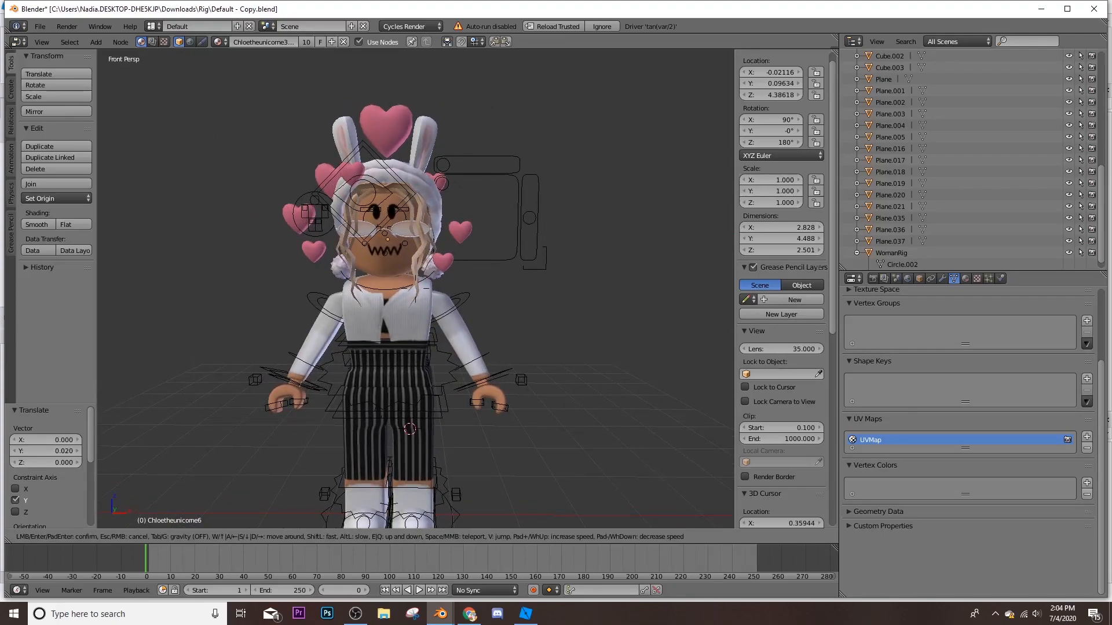
left_click(471, 345)
key("shift+f")
key("s")
left_click(318, 288)
right_click(329, 290)
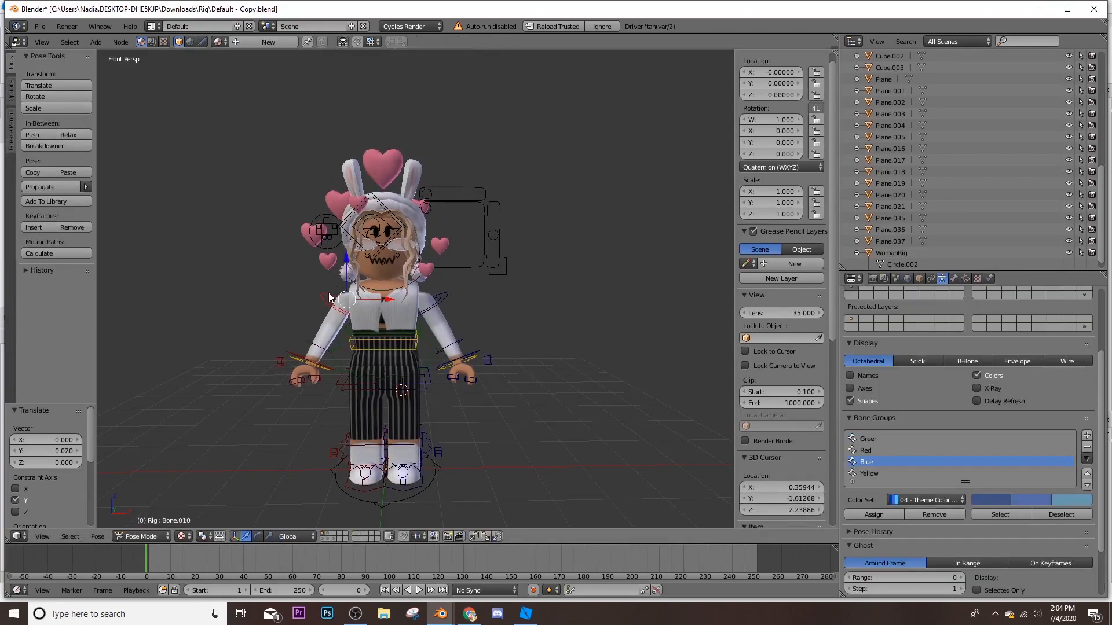
left_click(257, 536)
left_click(360, 298)
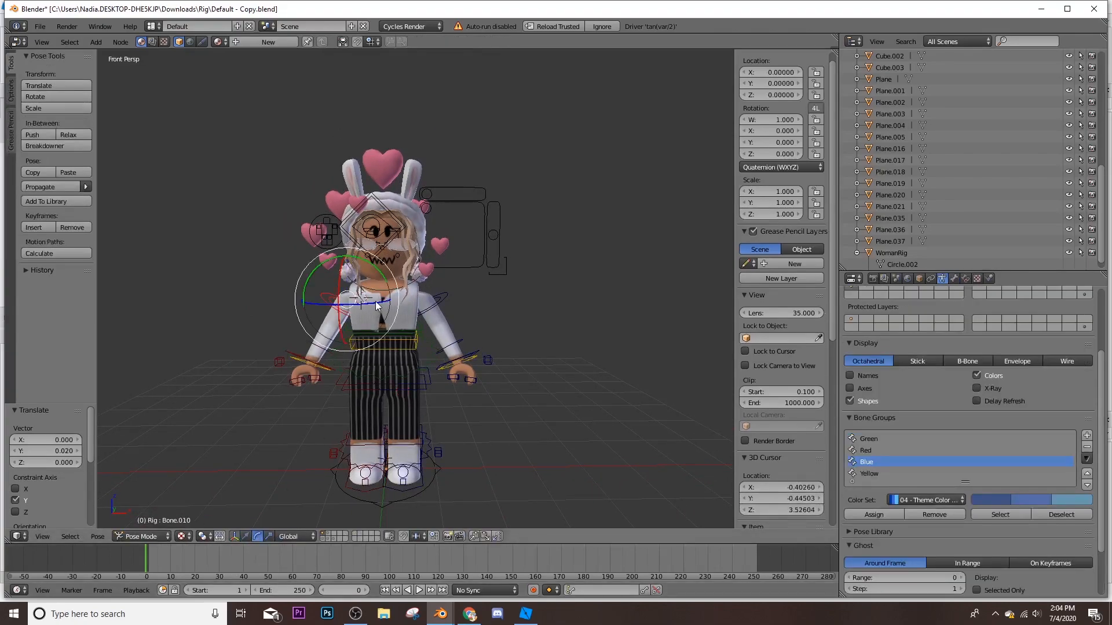
mouse_move(348, 296)
left_mouse_down()
mouse_move(325, 325)
mouse_move(351, 350)
mouse_move(353, 298)
mouse_move(342, 313)
left_mouse_up()
mouse_move(379, 277)
left_mouse_down()
mouse_move(372, 304)
mouse_move(367, 268)
left_mouse_up()
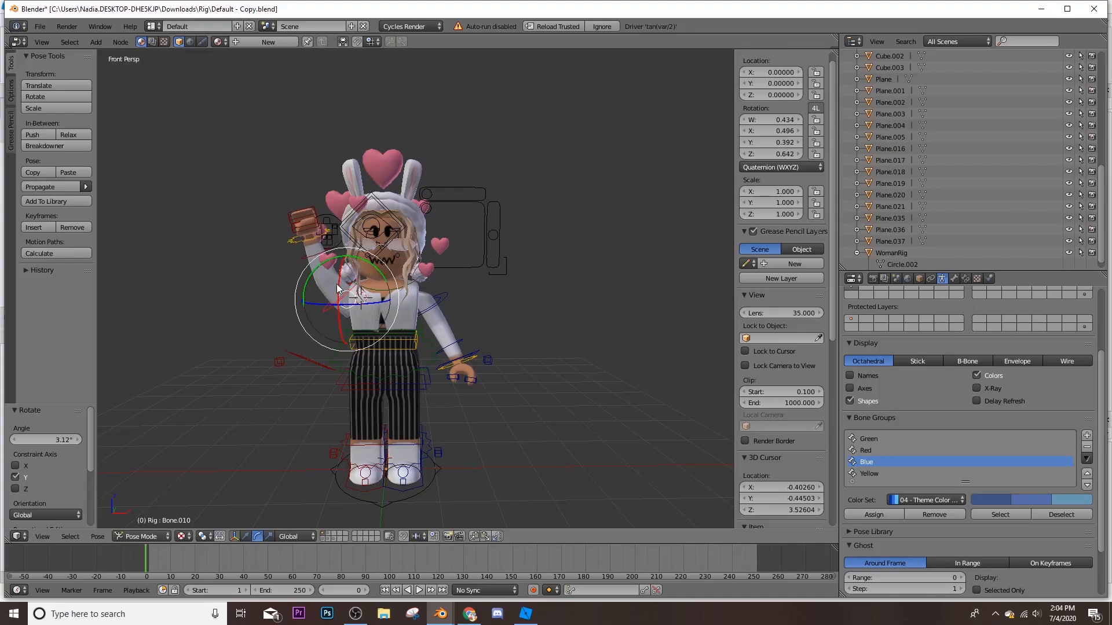
Adjust the raised arm's rotation by about -1.94° around Y and return to Object Mode
key("ctrl+z")
key("ctrl+z")
key("ctrl+z")
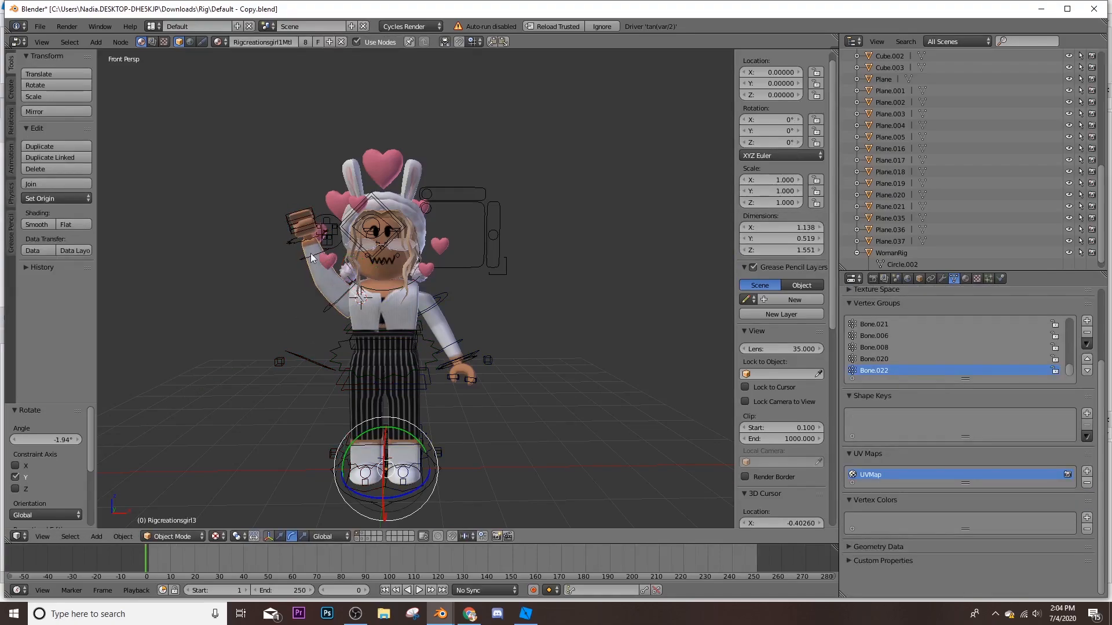
key("ctrl+z")
key("ctrl+z")
key("ctrl+z")
Turn the head mesh to a rotation of about 90.5°, 0.679° and 206°, and shift it to about -0.10 on X
left_click_drag(368, 215, 413, 253)
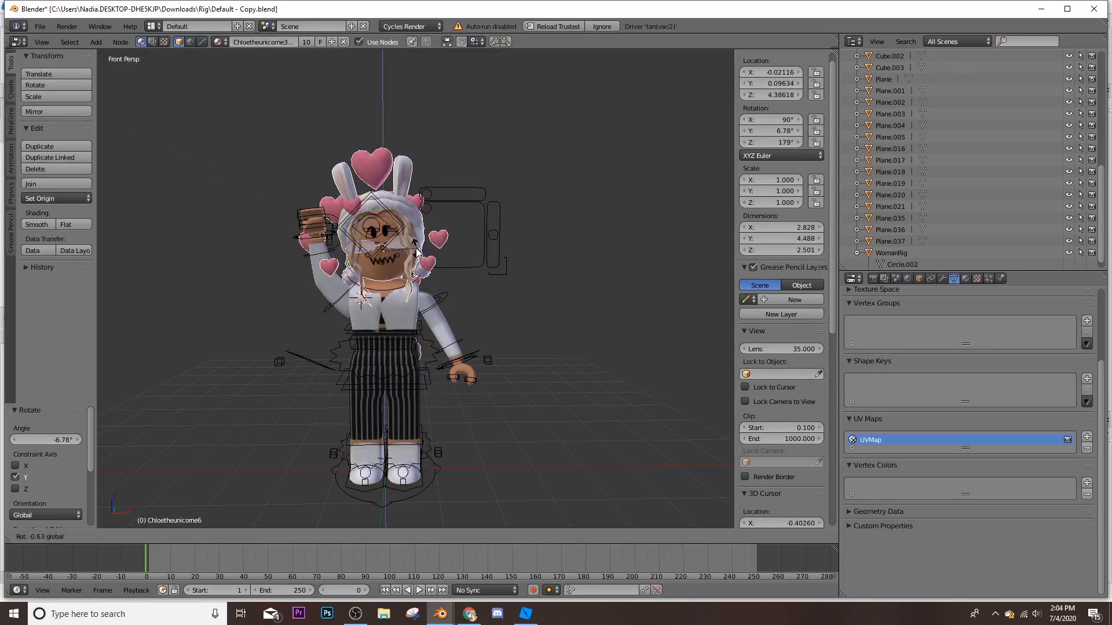
key("ctrl+z")
key("ctrl+z")
key("ctrl+z")
key("ctrl+z")
key("ctrl+z")
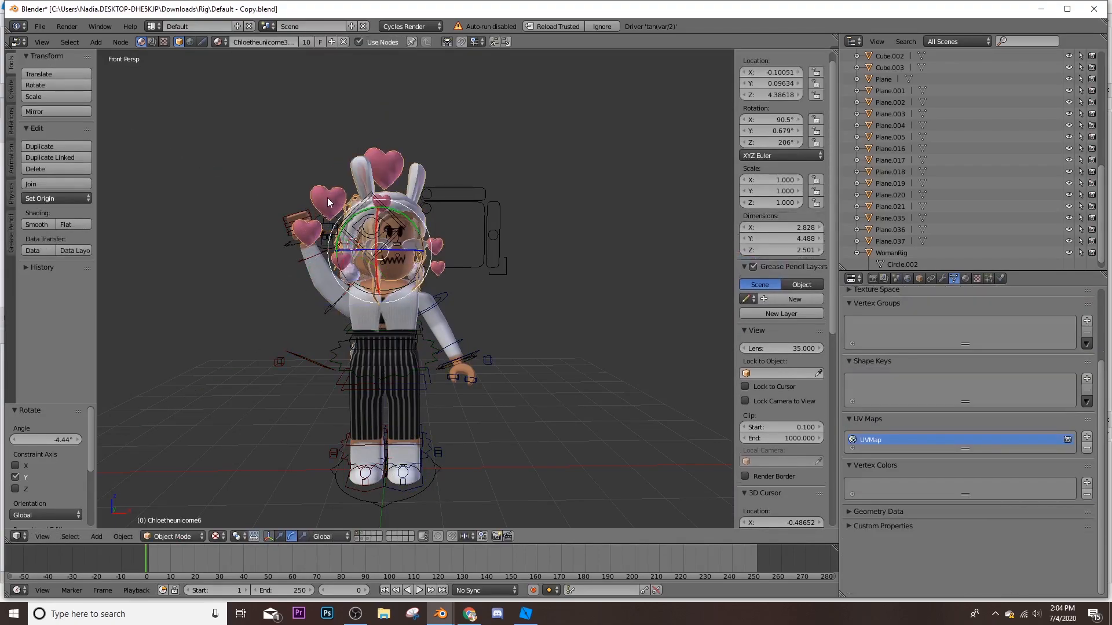
key("ctrl+z")
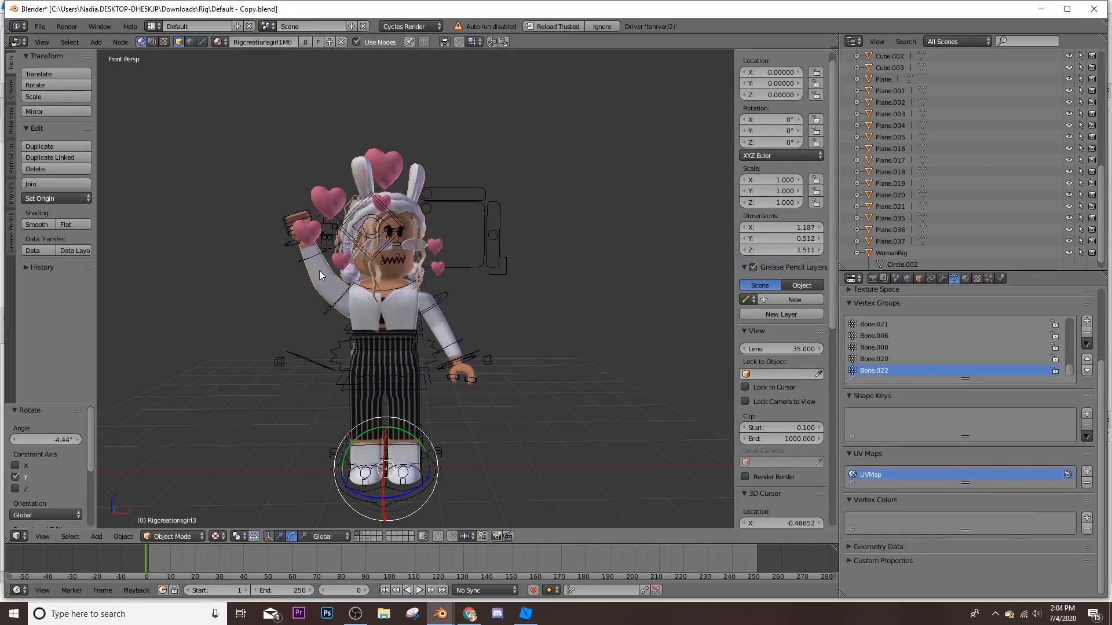
key("shift+f")
key("Escape")
key("ctrl+z")
key("ctrl+z")
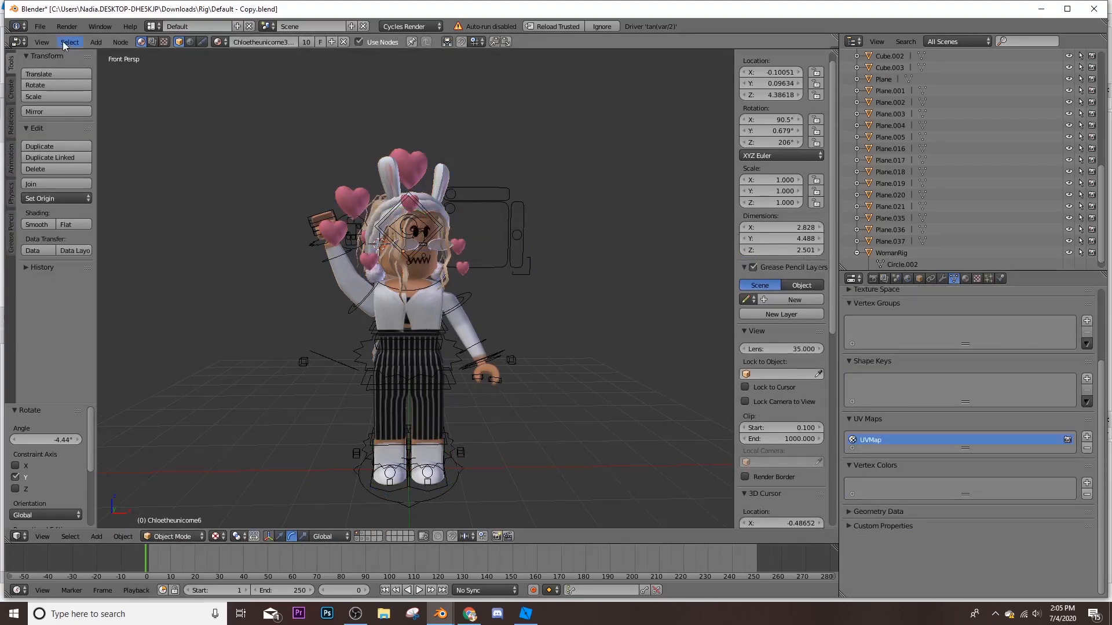
Start appending from the Downloads\Rig folder and look inside its first .blend file before returning to the file list
left_click(40, 27)
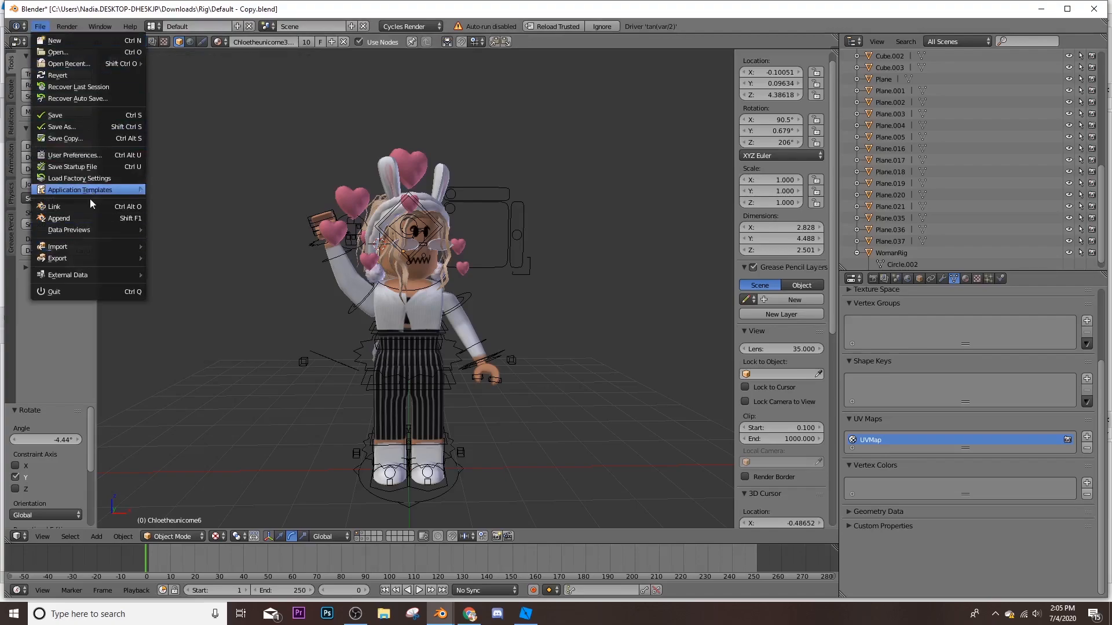
left_click(75, 218)
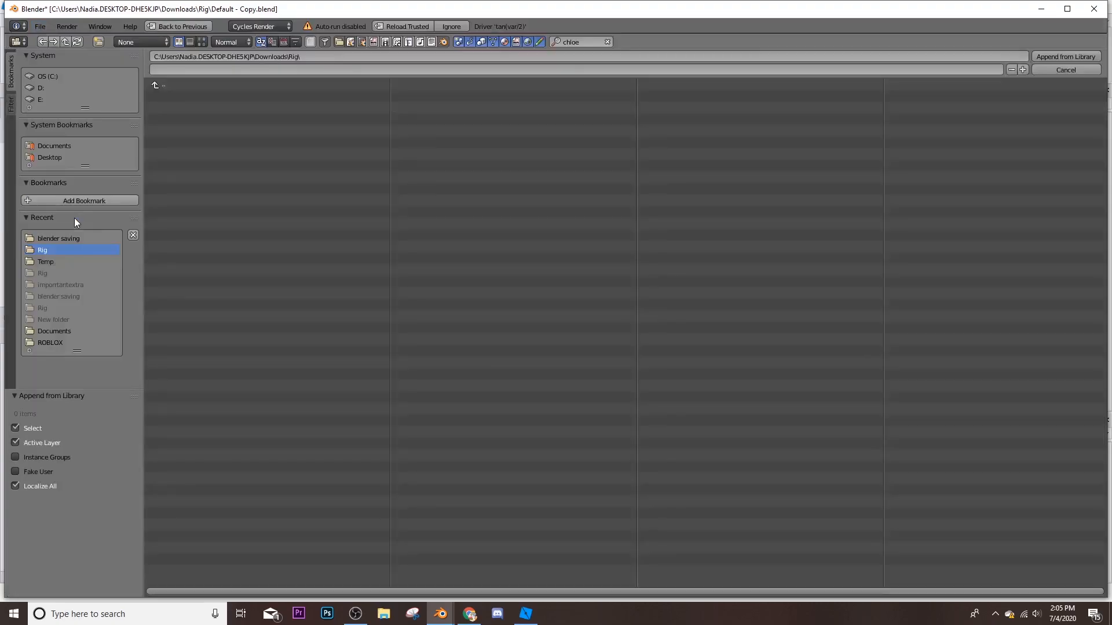
left_click(64, 238)
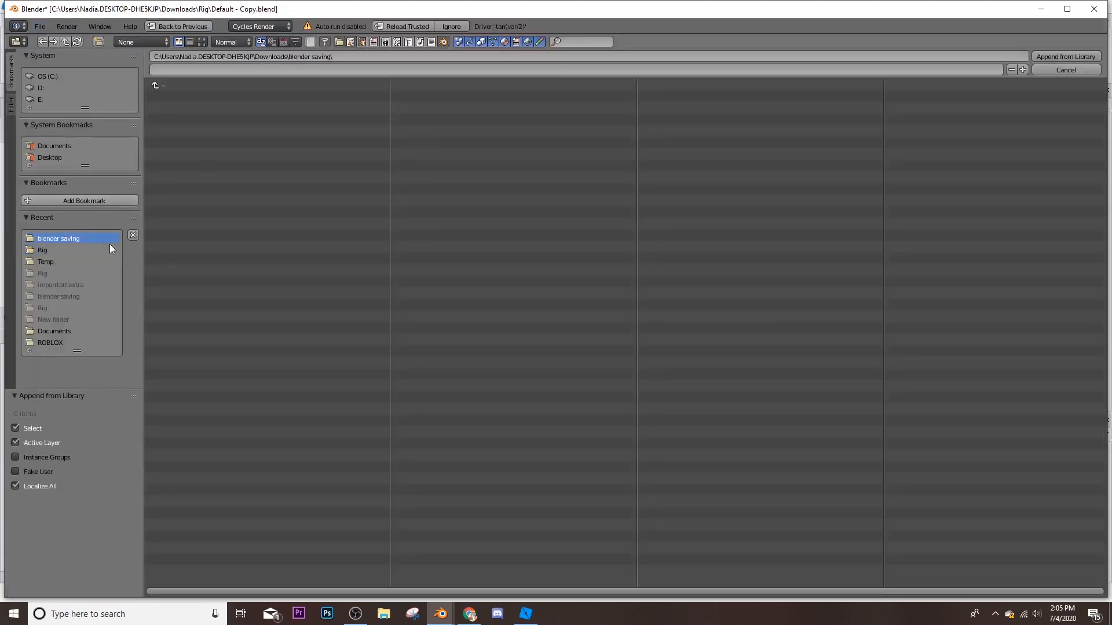
left_click(58, 249)
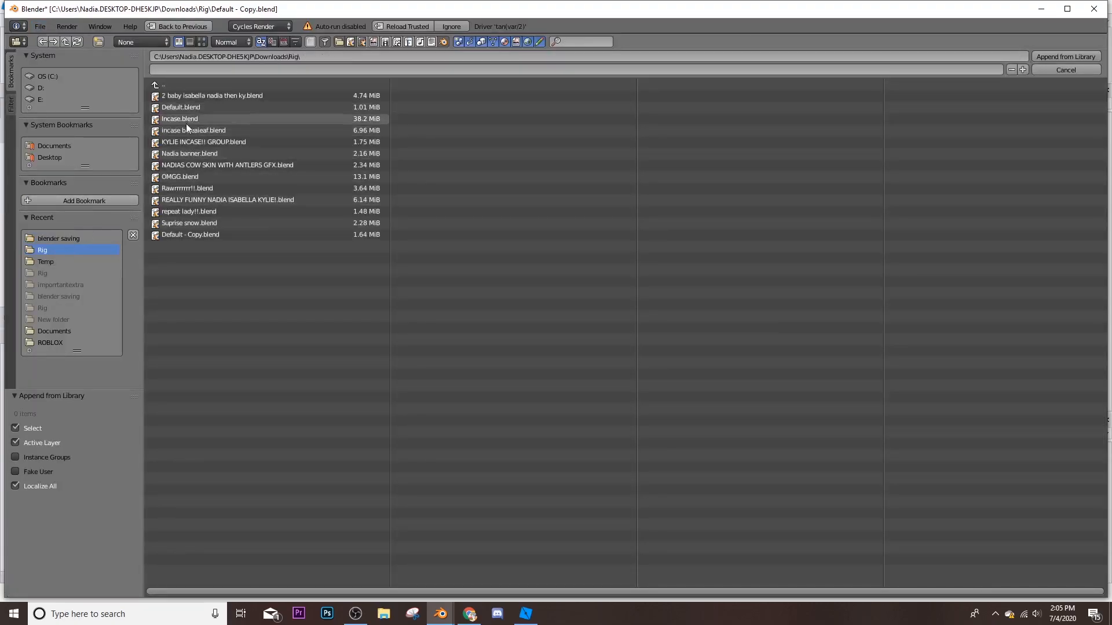
double_click(197, 95)
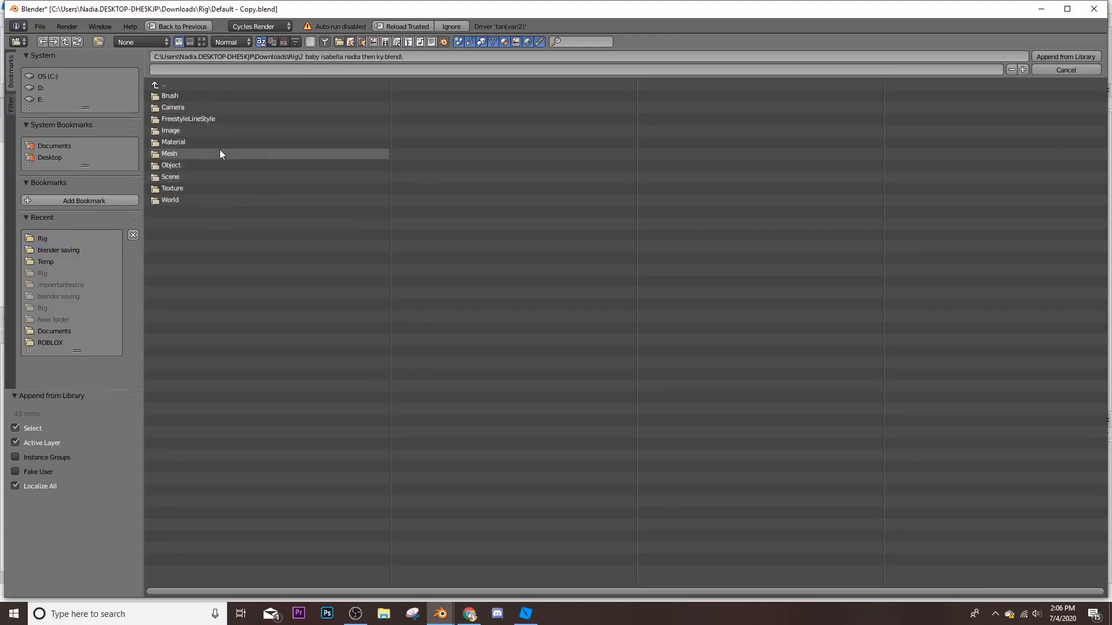
key("BackSpace")
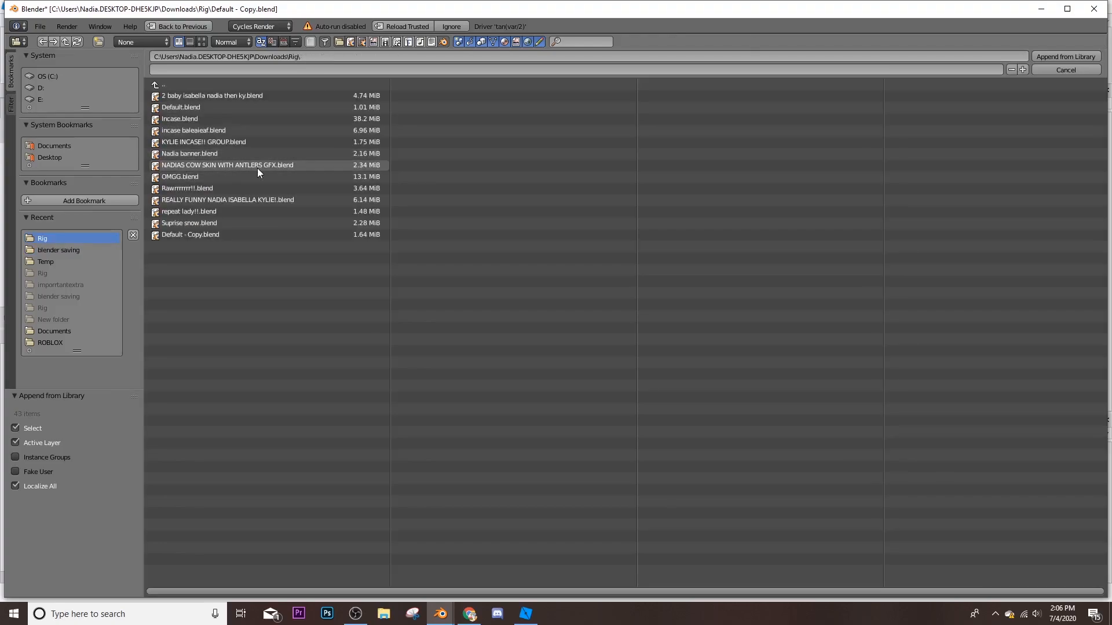
Append every object from the Object folder of the banner .blend file in the Rig folder
left_click(208, 155)
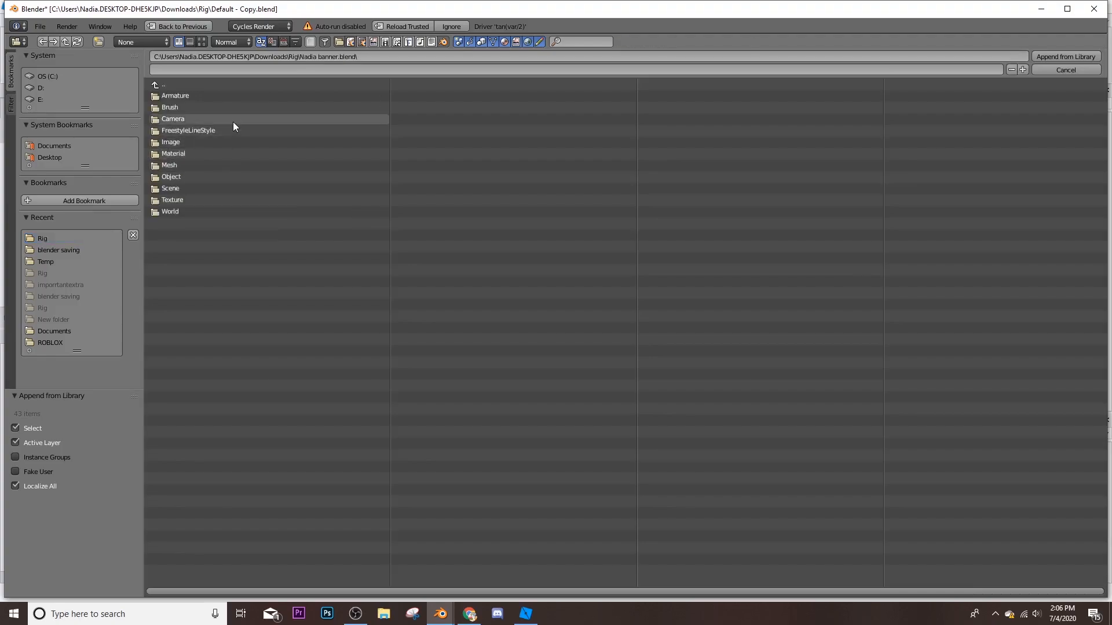
left_click(183, 178)
key("a")
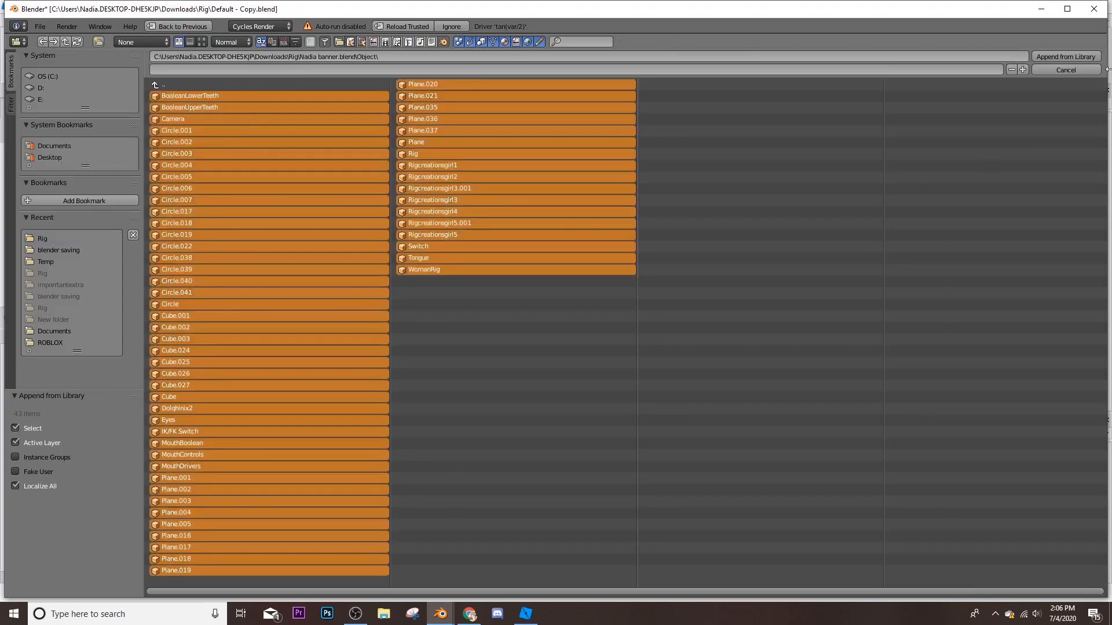
left_click(1078, 57)
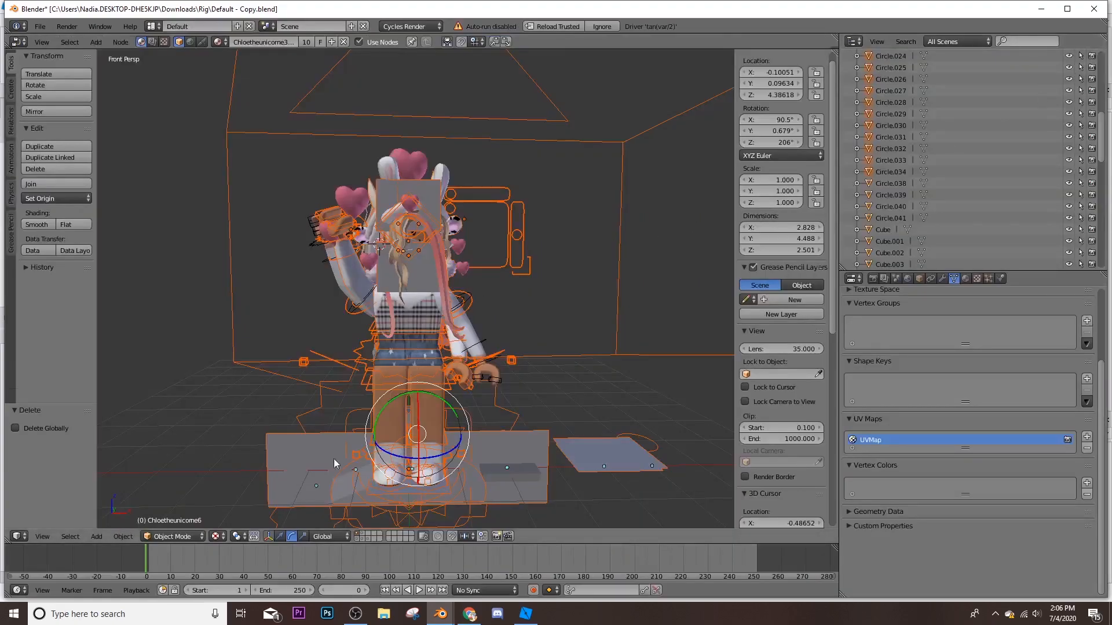
Move the appended objects about 3.713 units along X, away from the first character
left_click(280, 537)
left_click_drag(457, 432, 643, 422)
key("shift+f")
key("w")
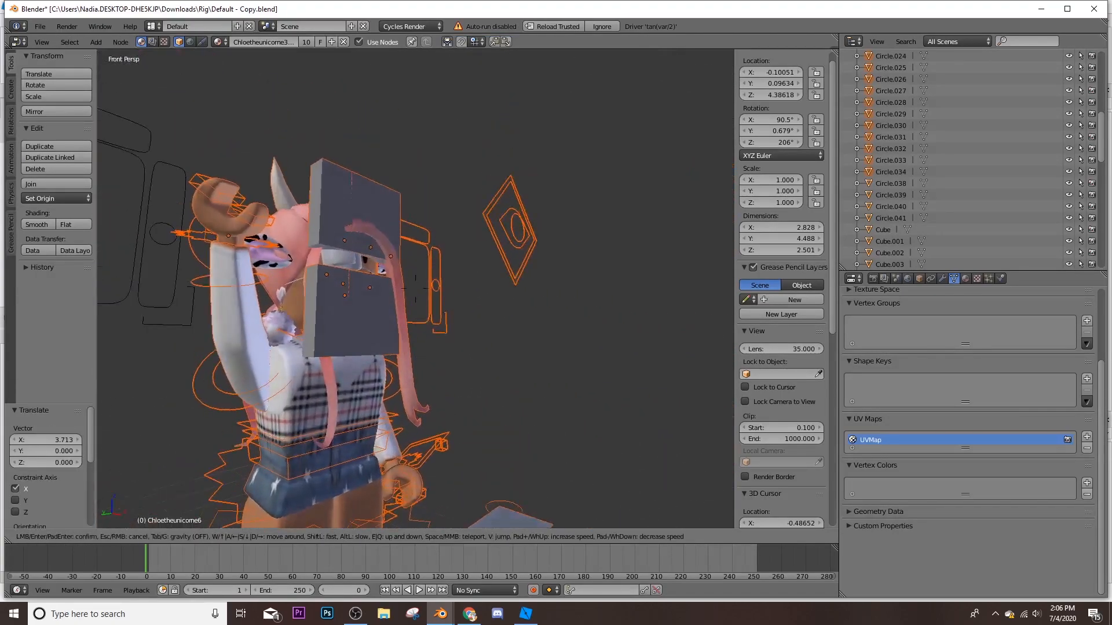
Delete the grey blocks covering the pink-haired character's face and the stray grey planes beside its legs
left_click(415, 288)
right_click(446, 157)
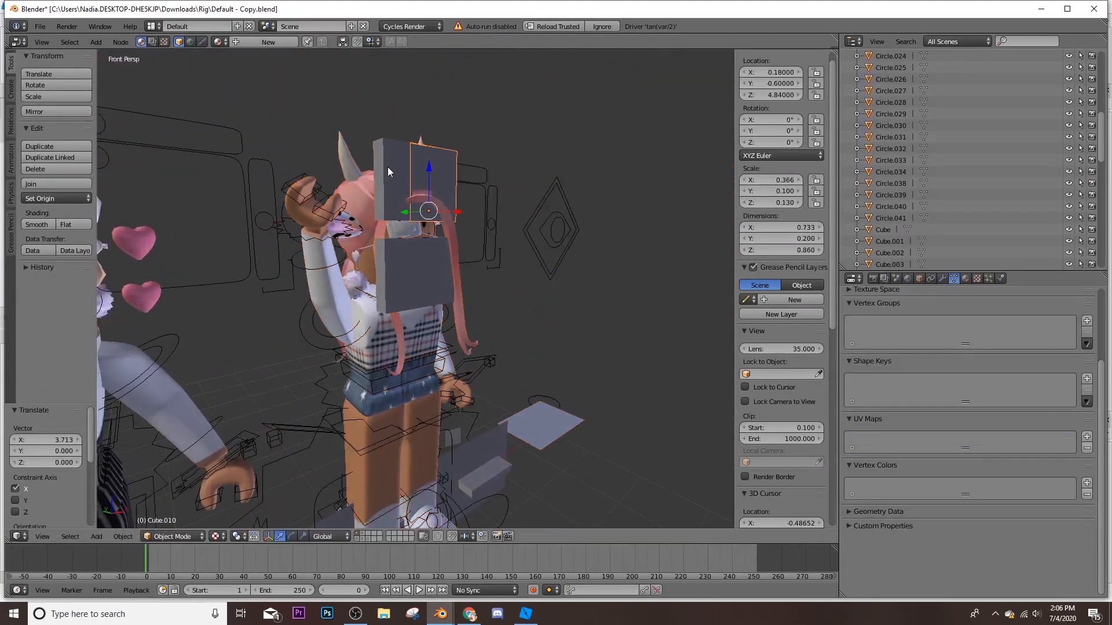
right_click(399, 145, "shift")
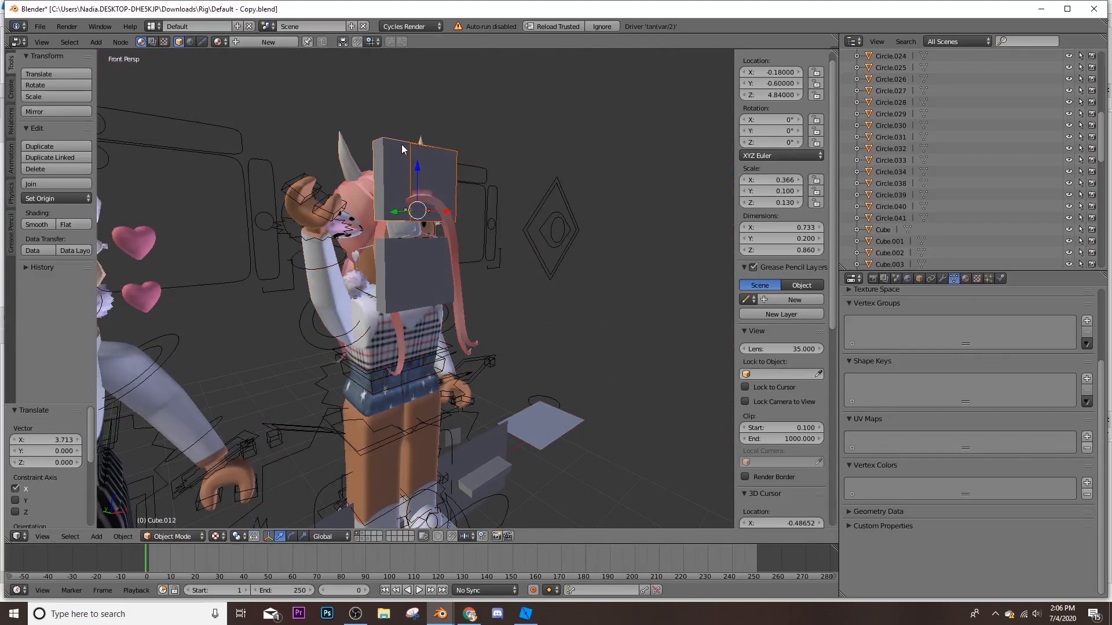
right_click(406, 276, "shift")
key("shift+x")
left_click(419, 278)
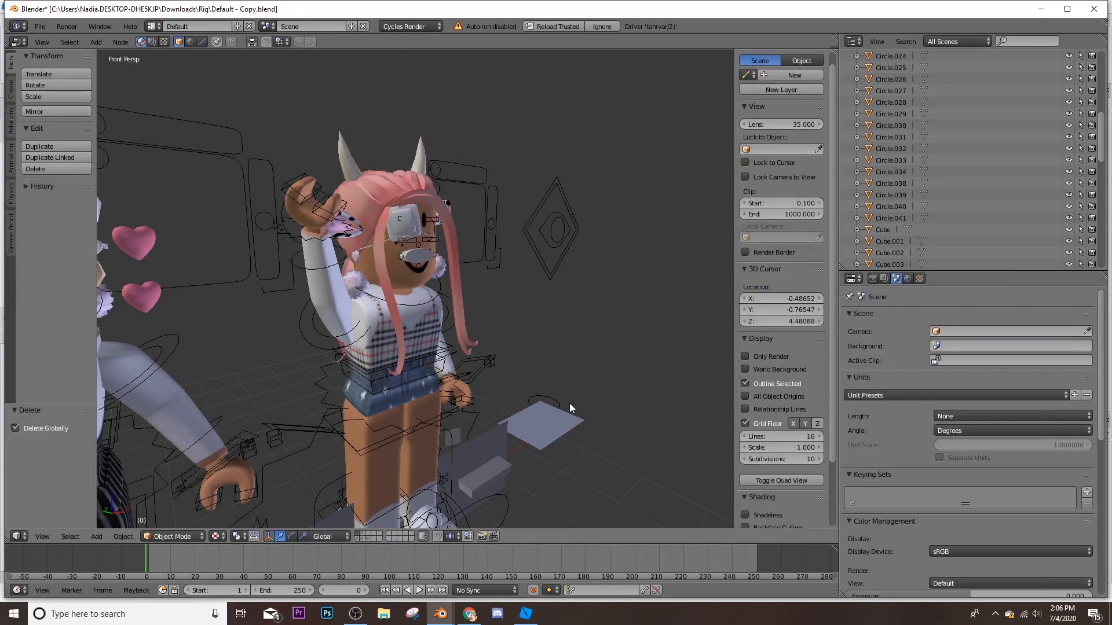
key("x")
left_click(421, 262)
Switch the 3D view's shading to Material mode for both characters
key("shift+f")
key("s")
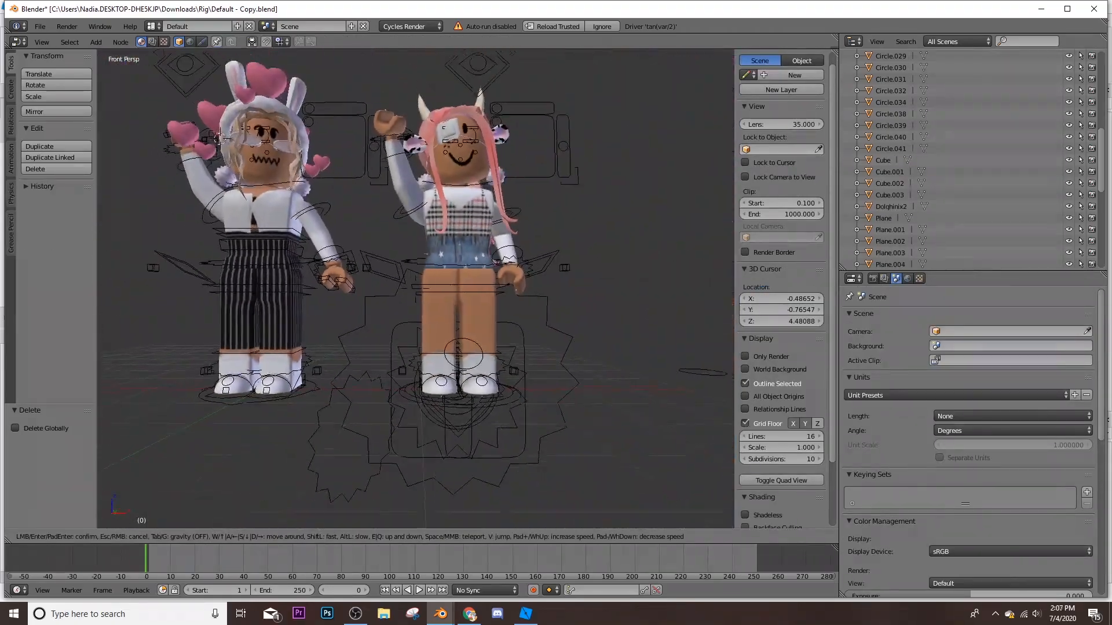
key("w")
key("w")
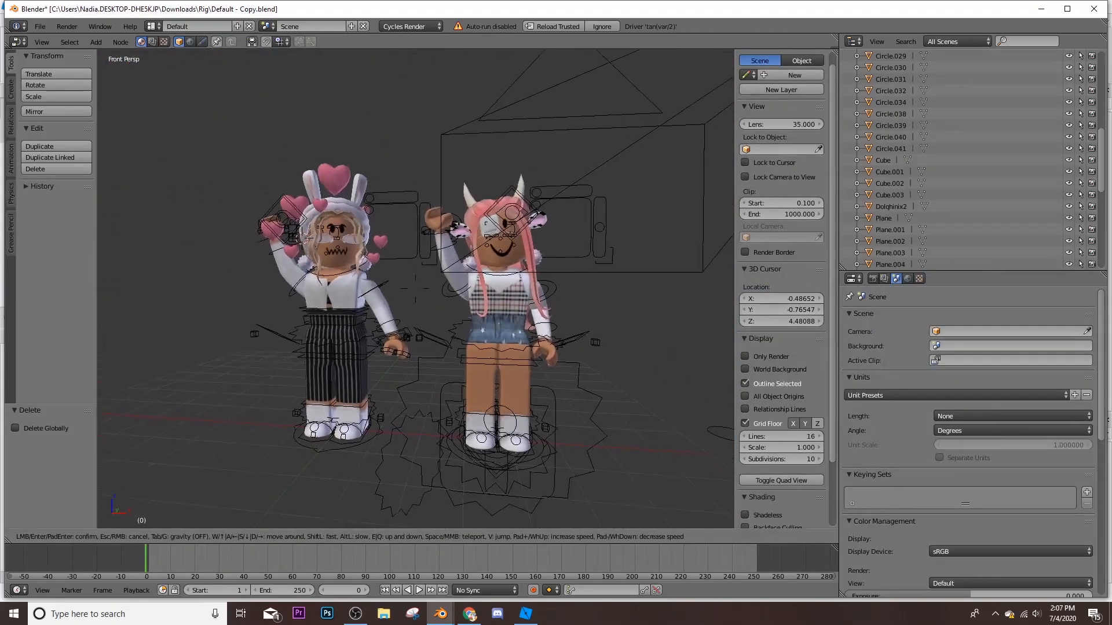
key("w")
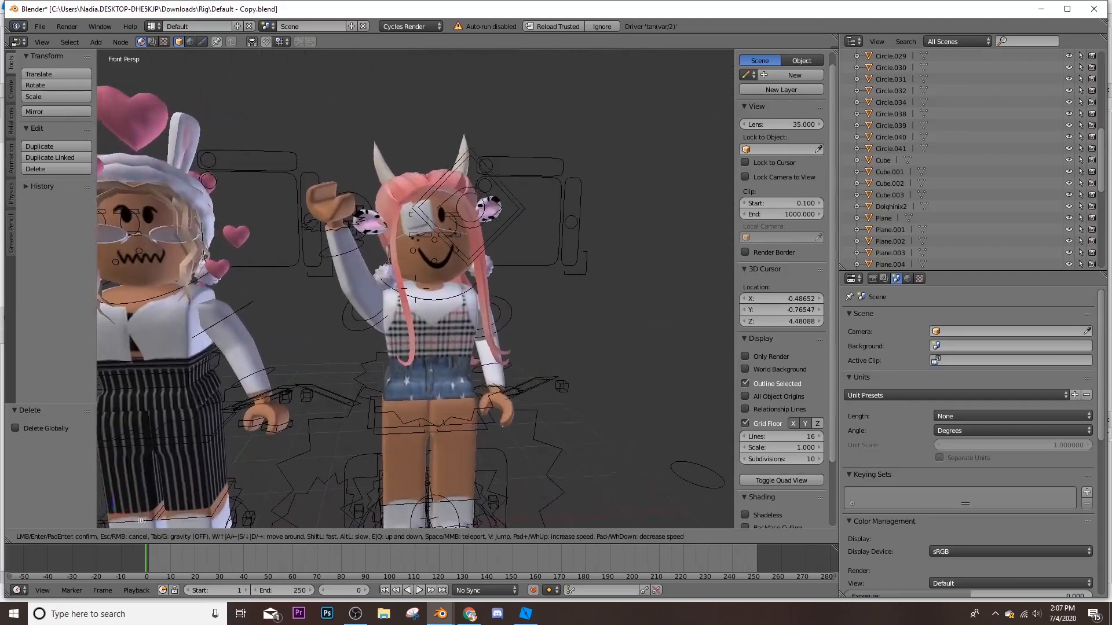
left_click(415, 293)
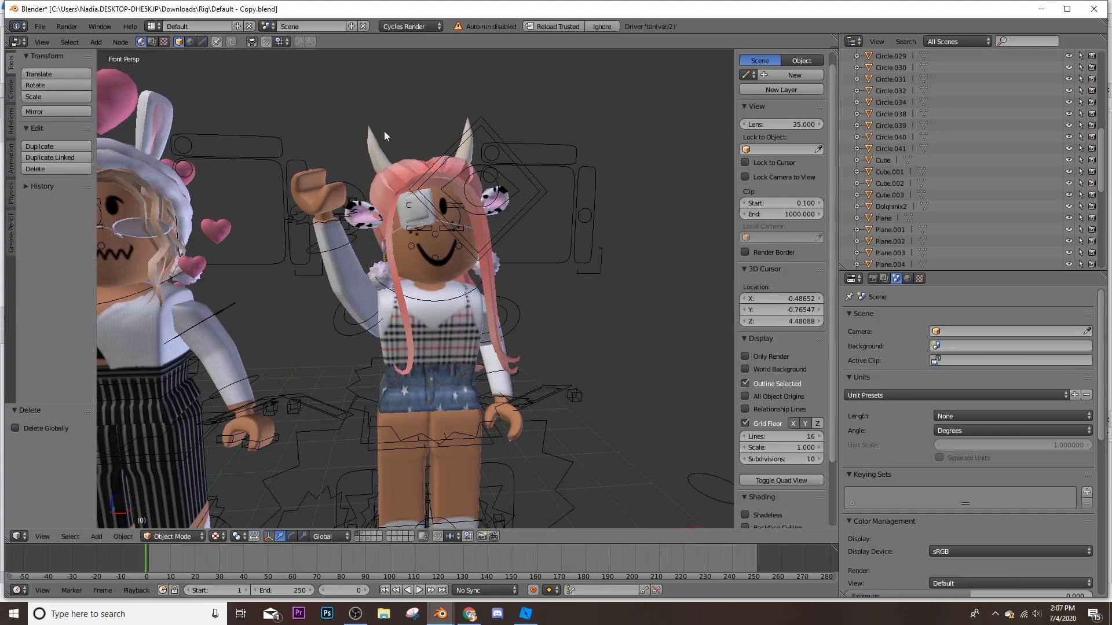
left_click(216, 537)
left_click(216, 537)
left_click(220, 537)
left_click(238, 472)
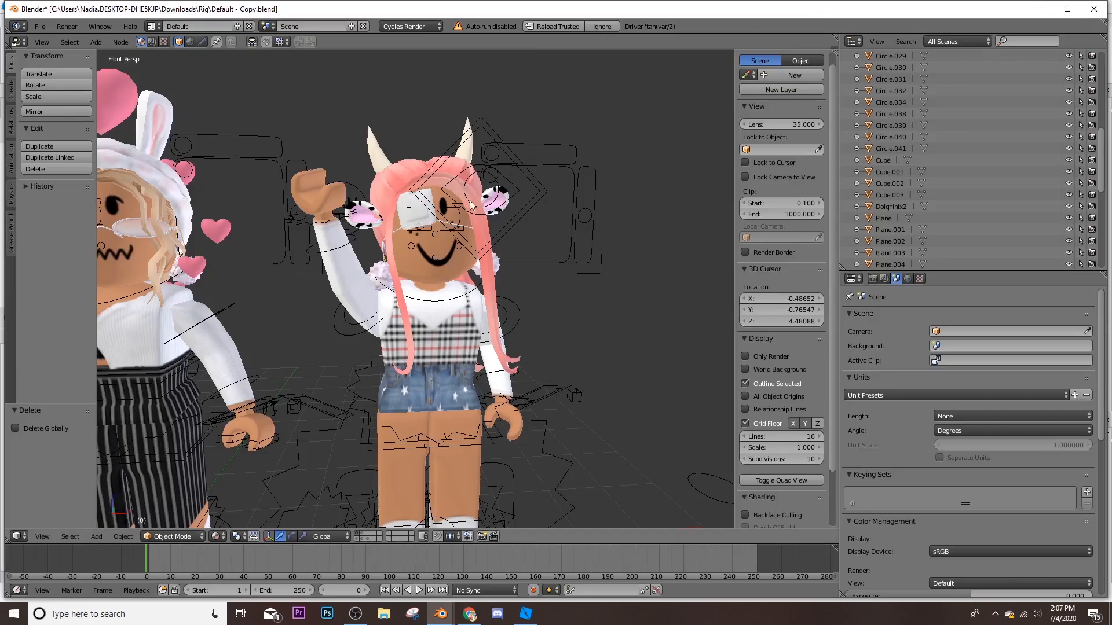
Split a thin strip with its own header off the upper edge of the 3D view
key("shift+f")
key("s")
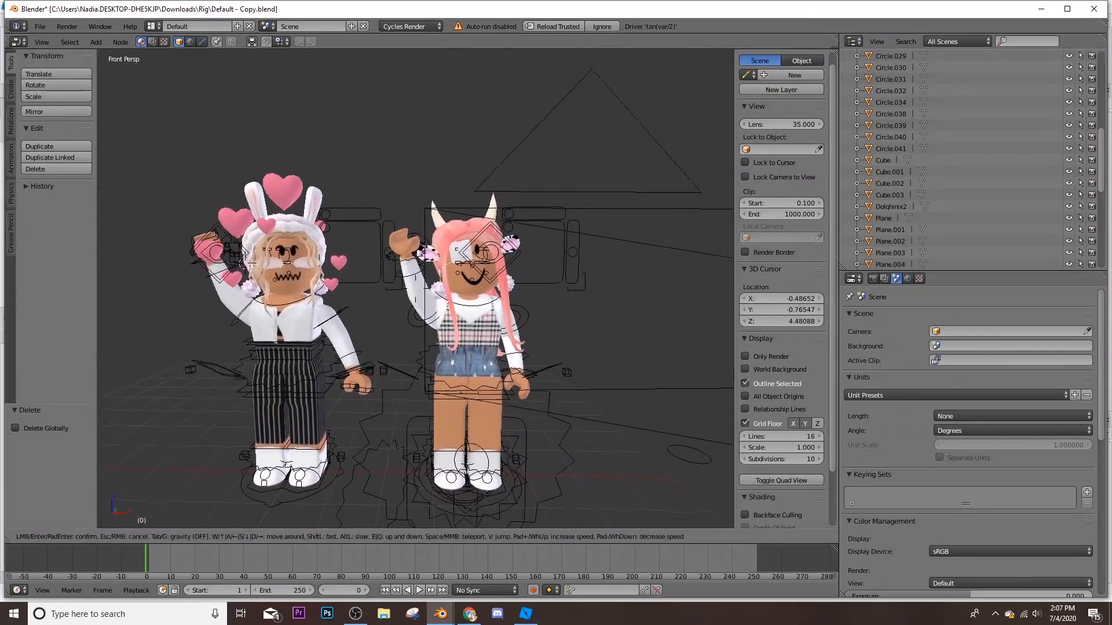
key("w")
left_click(415, 292)
right_click(390, 269)
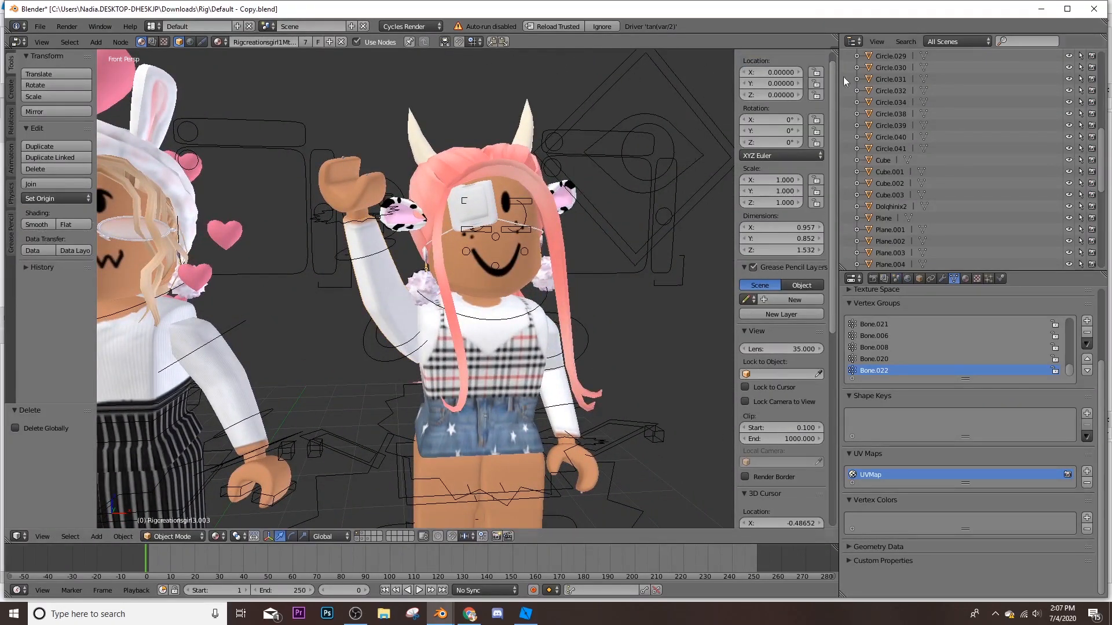
left_click_drag(833, 51, 850, 21)
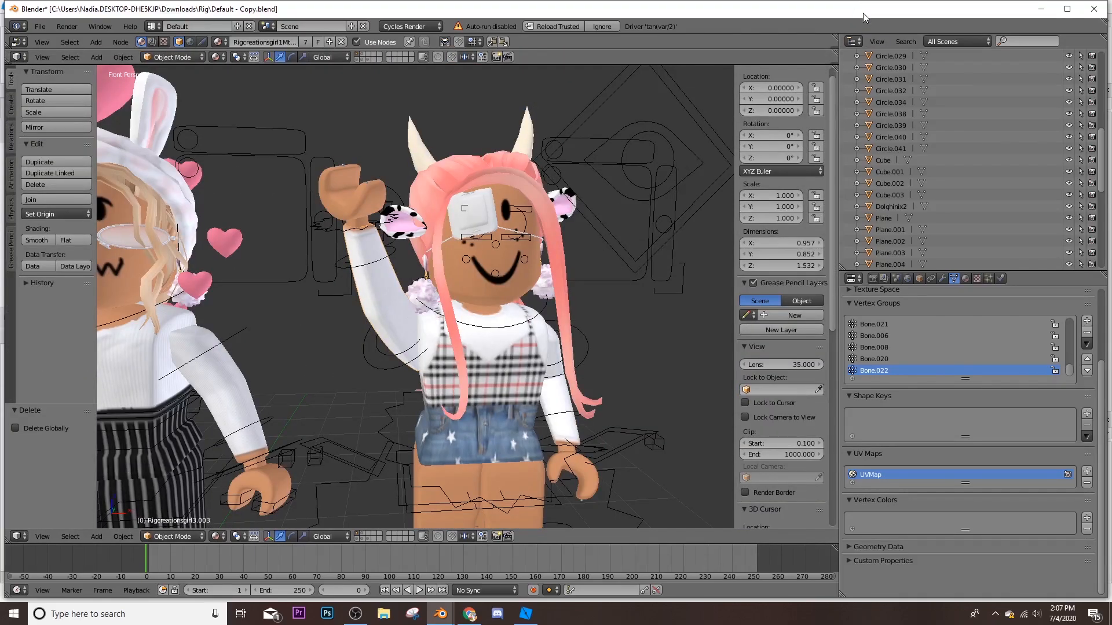
Select the pink-haired character's armature and put it in Pose Mode
key("shift+f")
key("s")
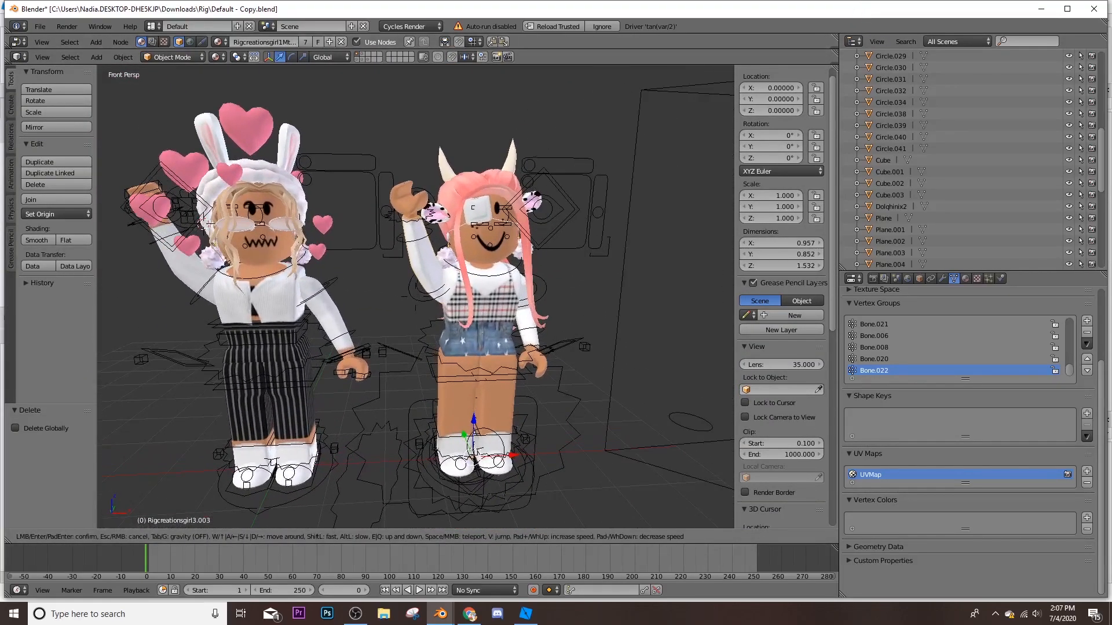
left_click(469, 363)
right_click(472, 359)
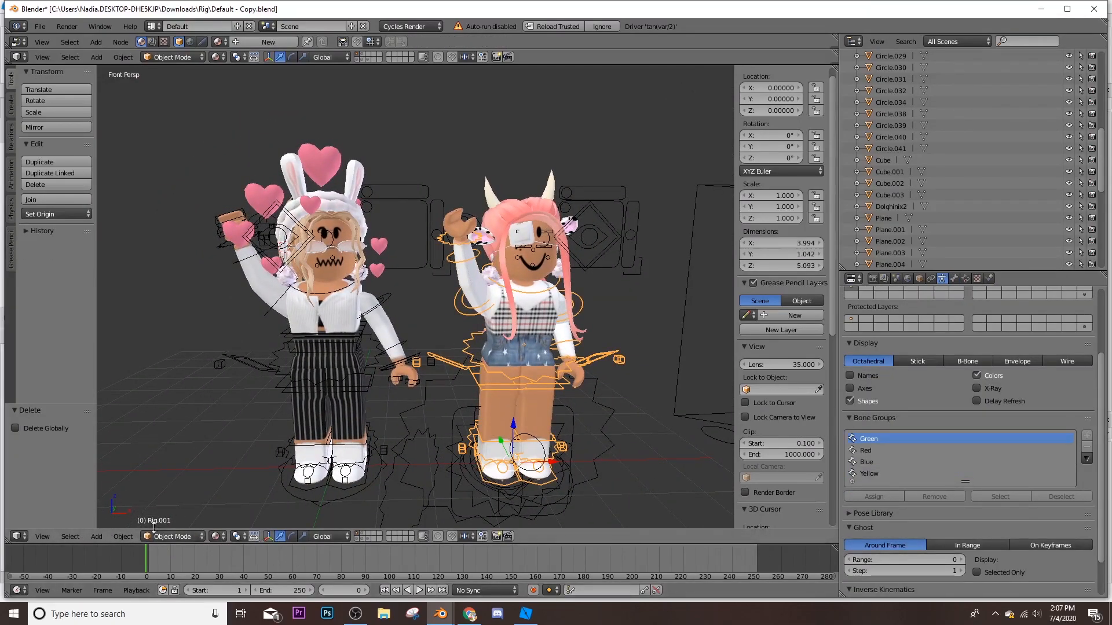
left_click(182, 538)
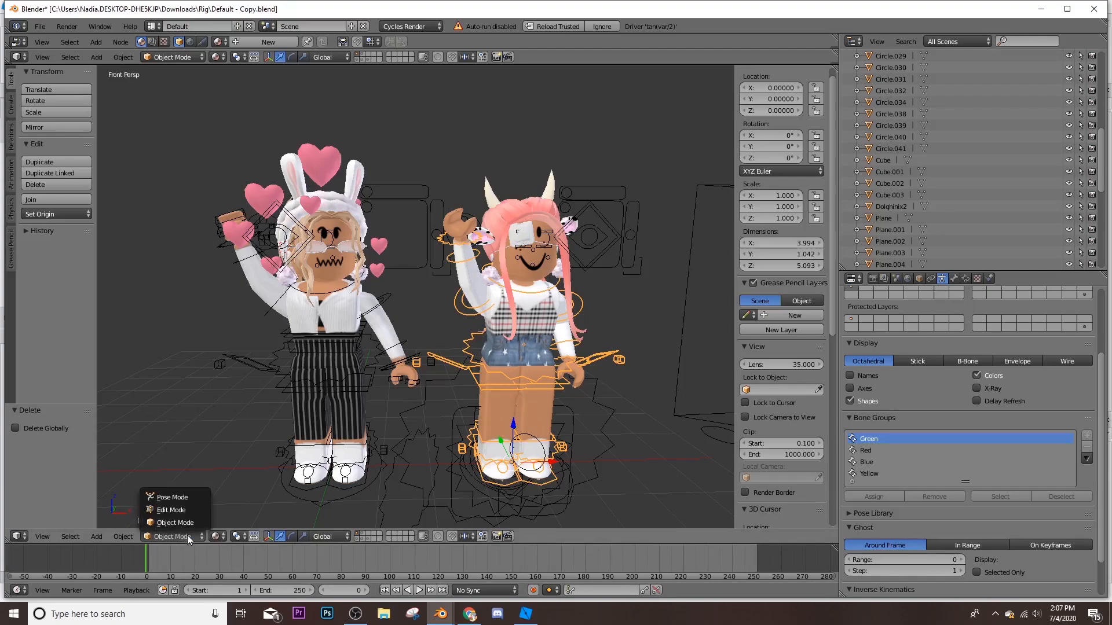
left_click(177, 498)
mouse_move(595, 299)
left_mouse_down()
mouse_move(638, 296)
mouse_move(597, 301)
left_mouse_up()
key("ctrl+z")
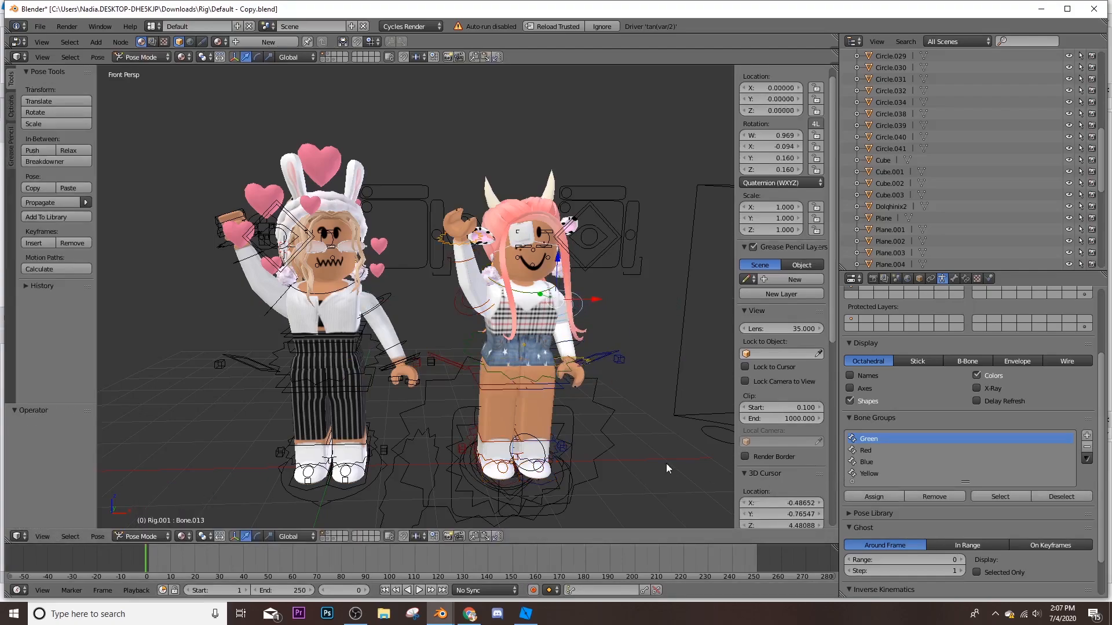
Move the whole pink-haired character closer to the blonde one and rotate it about -17.6° around Z
right_click(461, 479)
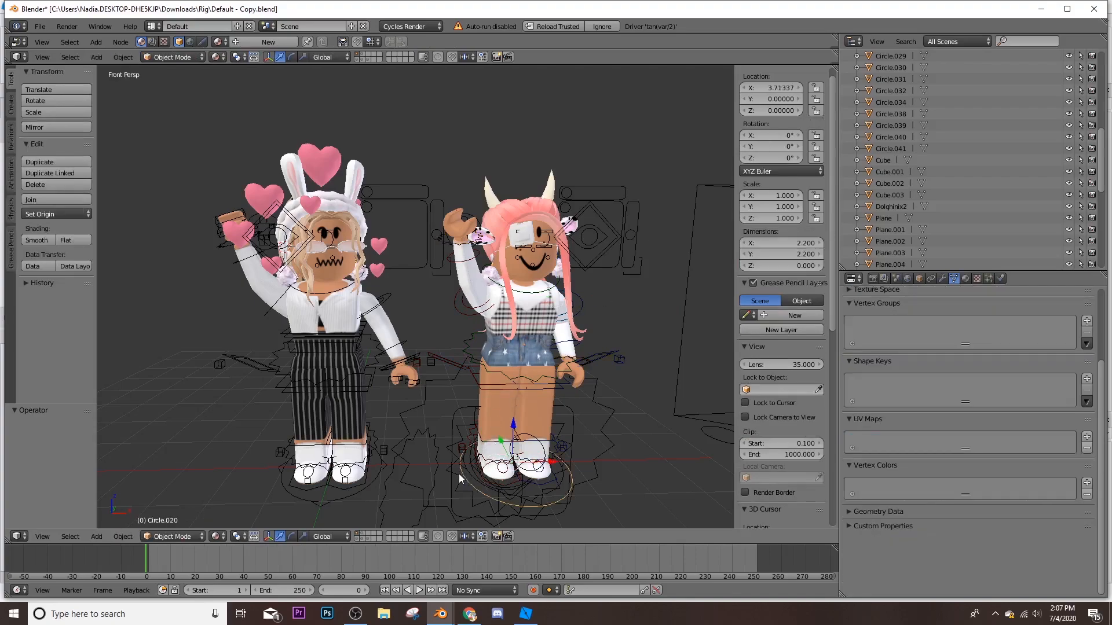
right_click(457, 474)
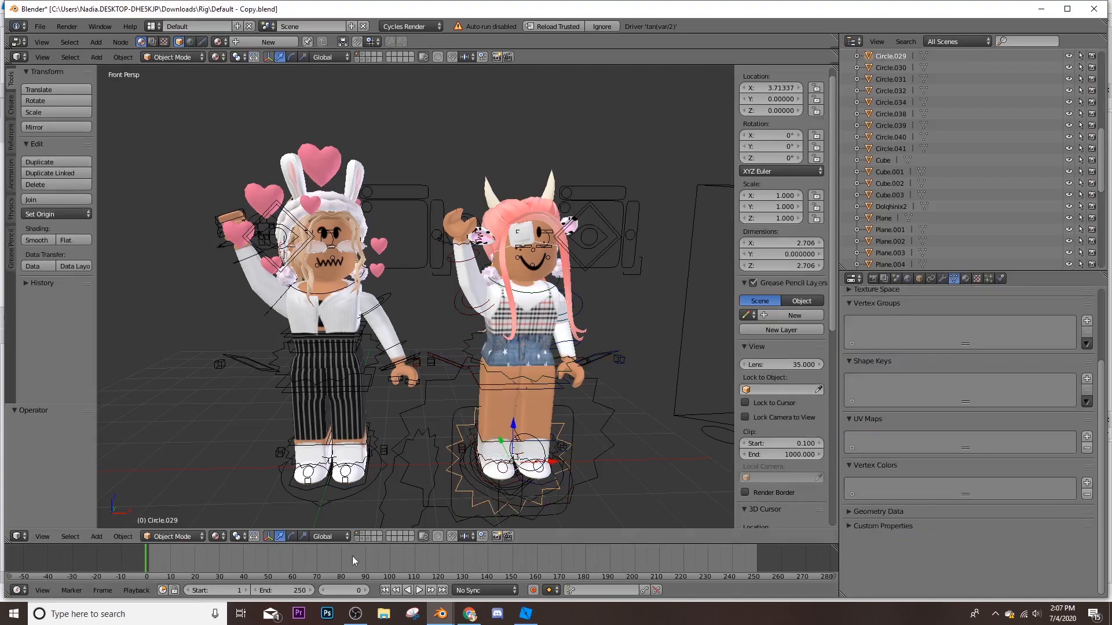
right_click(441, 505)
right_click(441, 513)
right_click(551, 470)
right_click(545, 386)
right_click(506, 234)
left_click_drag(549, 395, 467, 422)
left_click(292, 538)
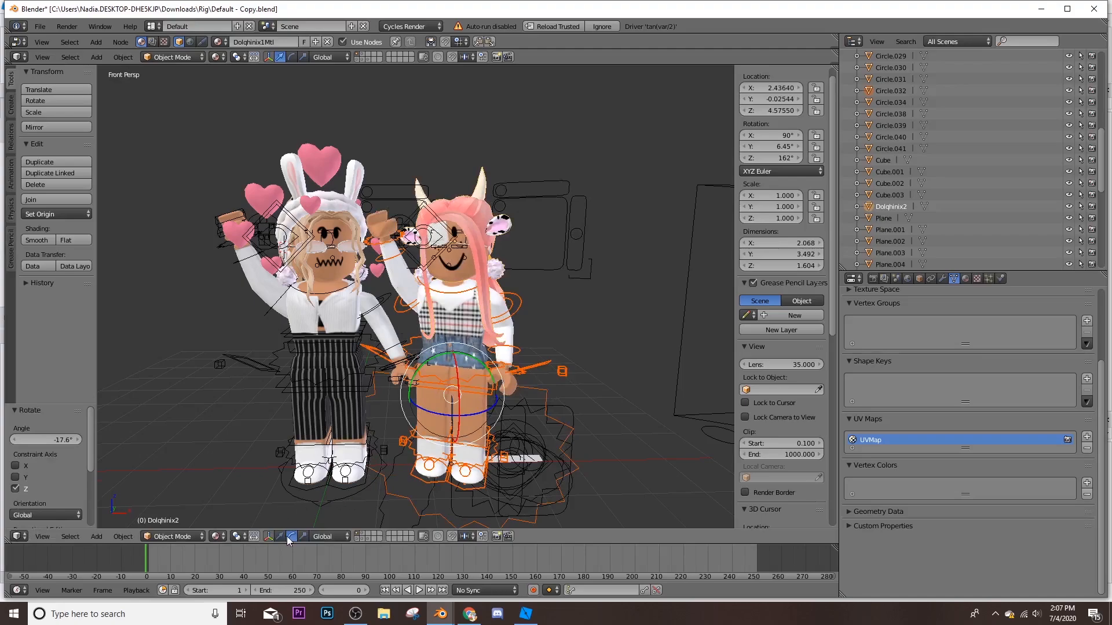
Swing the blonde character's near forearm toward the pink-haired one, rotating it about 122° around X and -18.6° around Z
key("r")
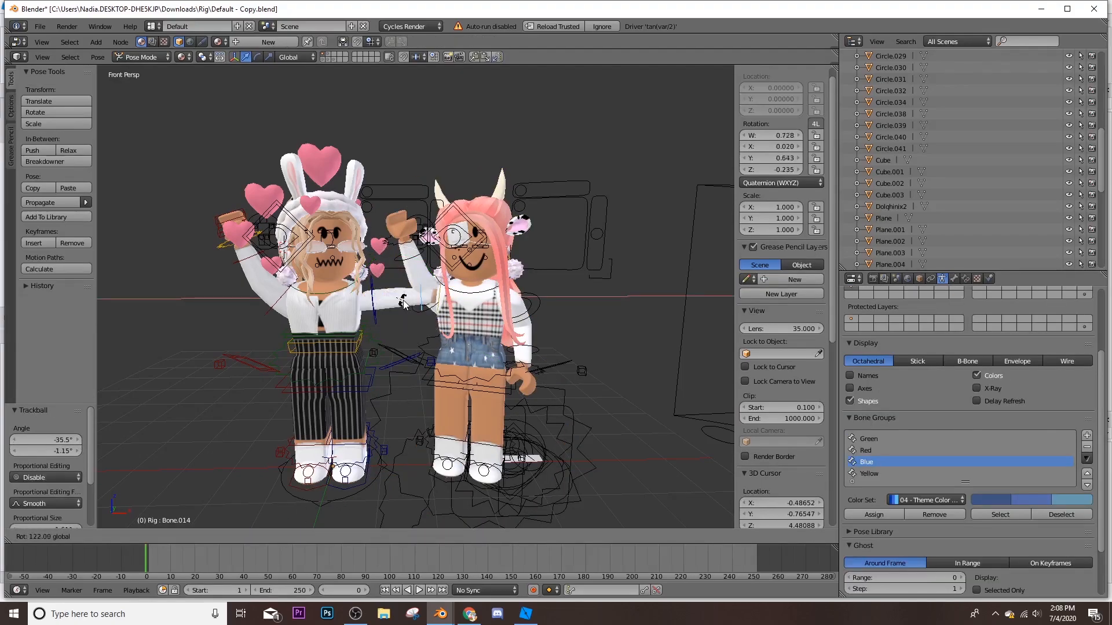
left_click(404, 302)
key("r")
key("z")
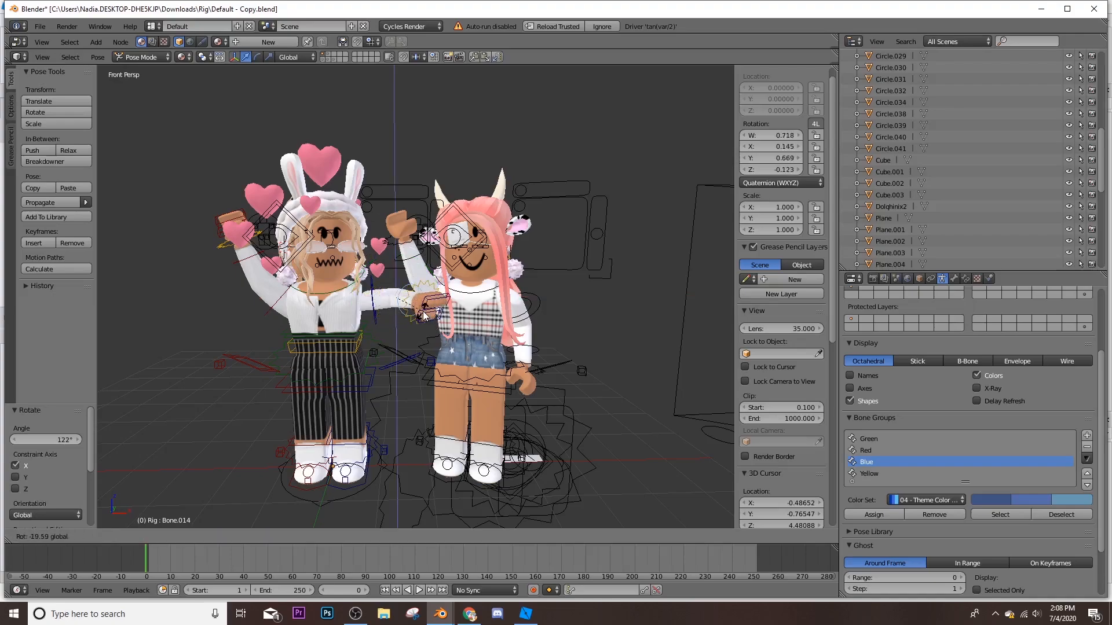
left_click(460, 305)
Turn the pink-haired character about 4.61° around Z
right_click(554, 476)
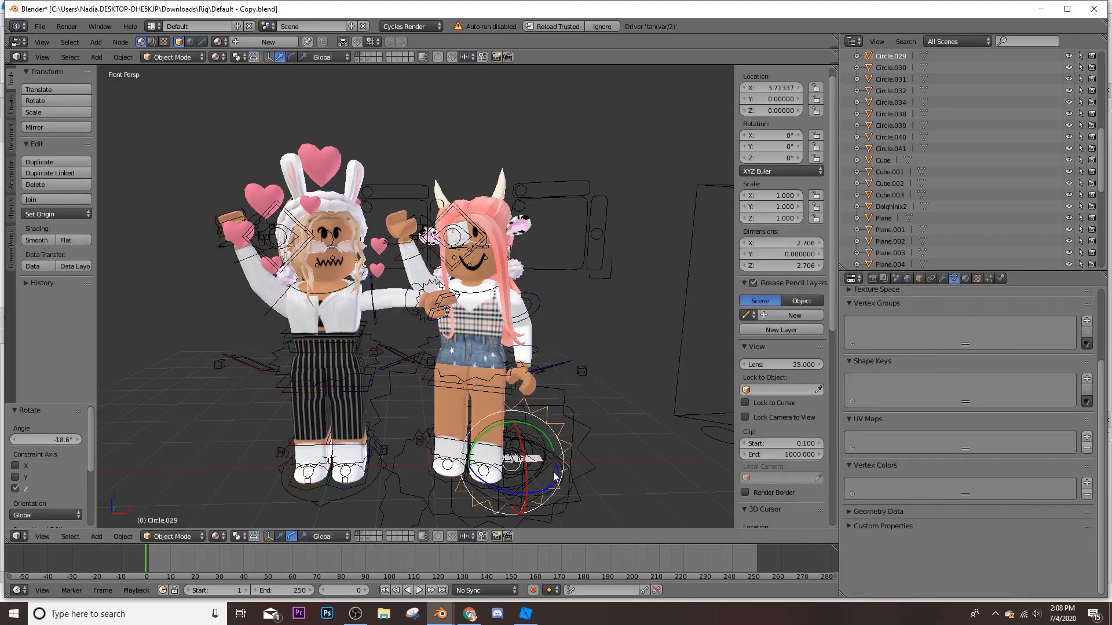
right_click(467, 230)
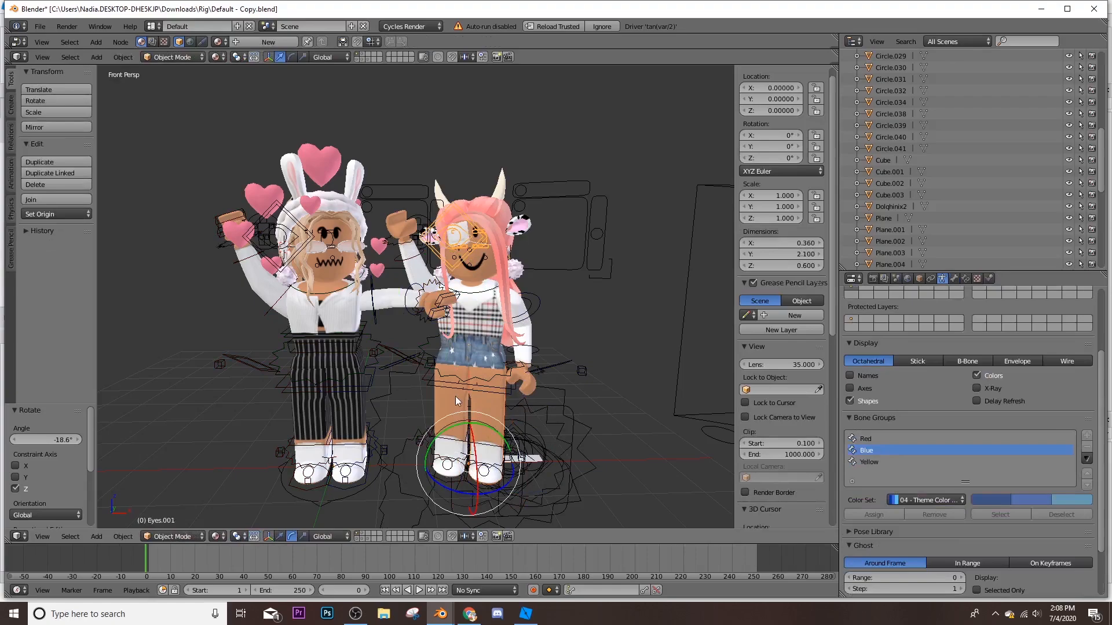
right_click(462, 390)
right_click(460, 382)
key("r")
left_click_drag(457, 371, 459, 372)
Rotate the blonde character's near hand about -11.8° around Y
right_click(439, 319)
right_click(431, 322)
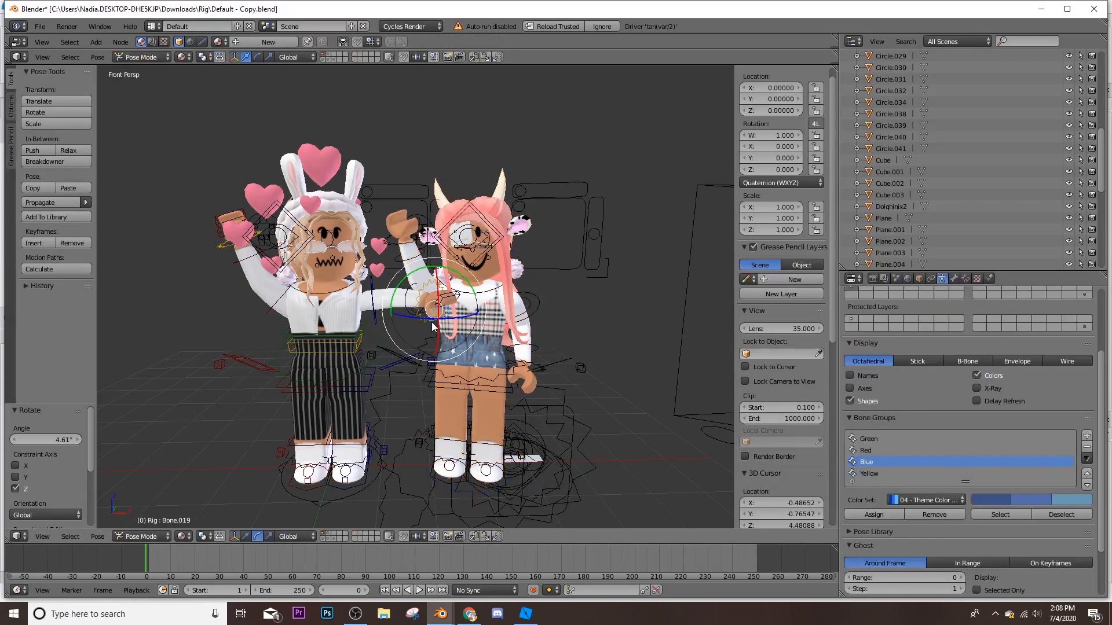
right_click(427, 273)
key("r")
key("y")
left_click(432, 324)
Bring the pink-haired character's raised arm toward the blonde one, rotating its upper arm bone about 22.1° around Y
right_click(414, 311)
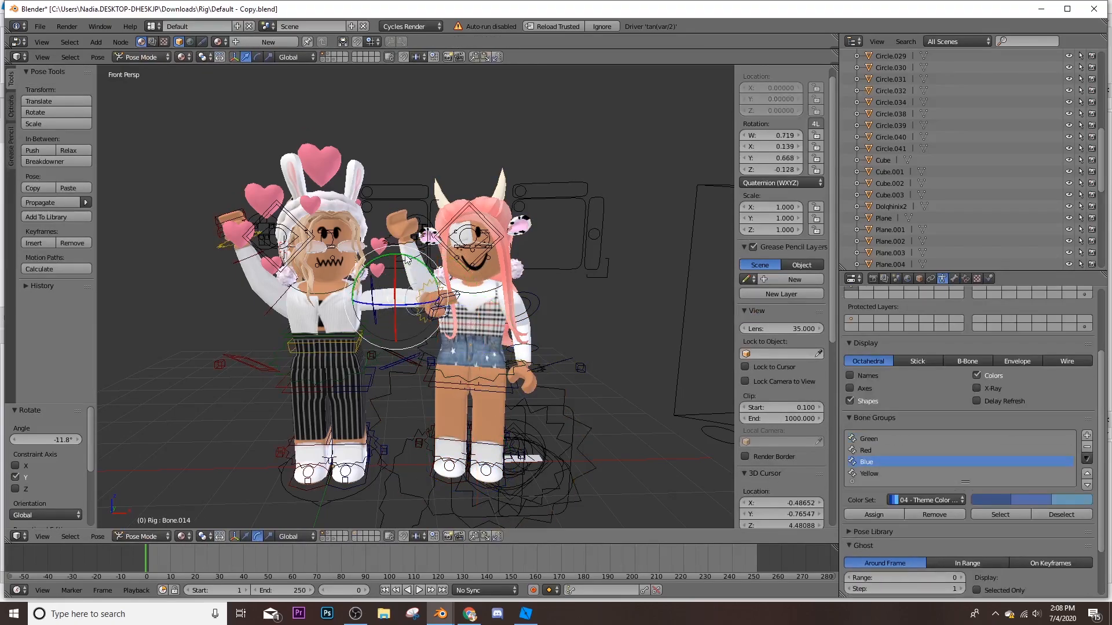
key("shift+f")
key("w")
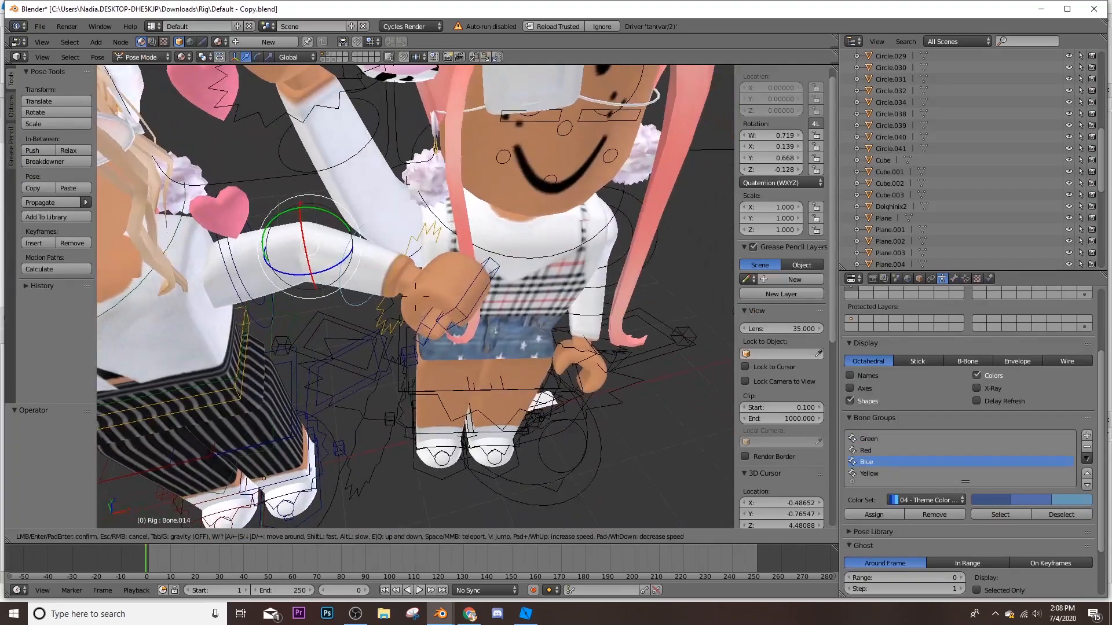
left_click(416, 297)
right_click(419, 258)
right_click(415, 266)
right_click(414, 271)
left_click(393, 213)
left_click_drag(387, 220, 410, 221)
Lay the blonde character's near arm across the pink-haired one's shoulder, adjusting the upper arm by about -0.374° around Y
key("shift+f")
key("s")
key("w")
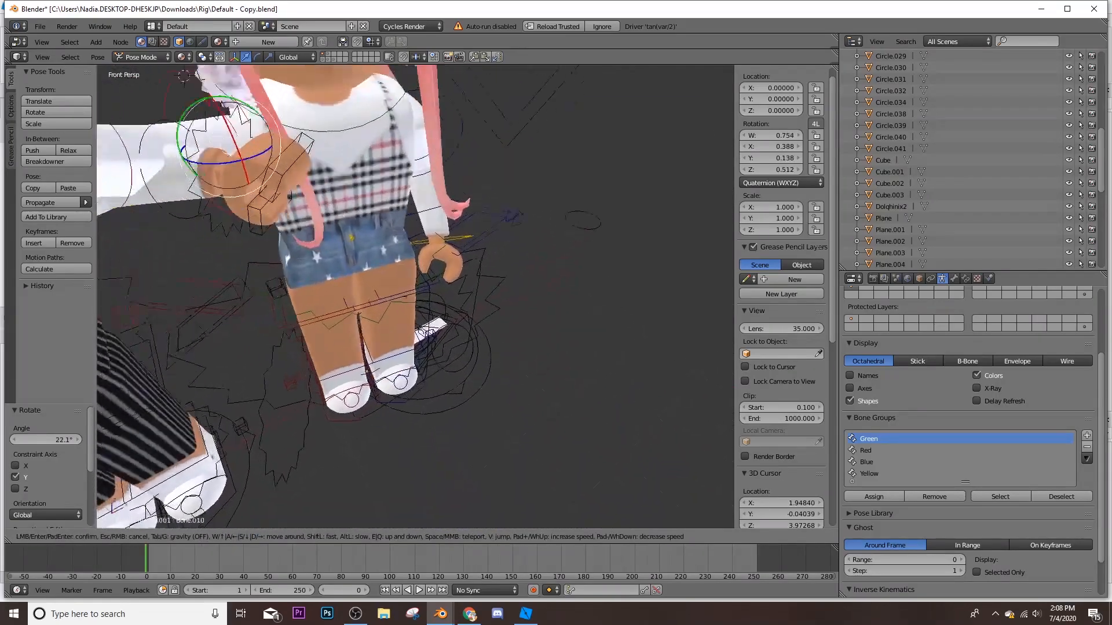
key("s")
key("s")
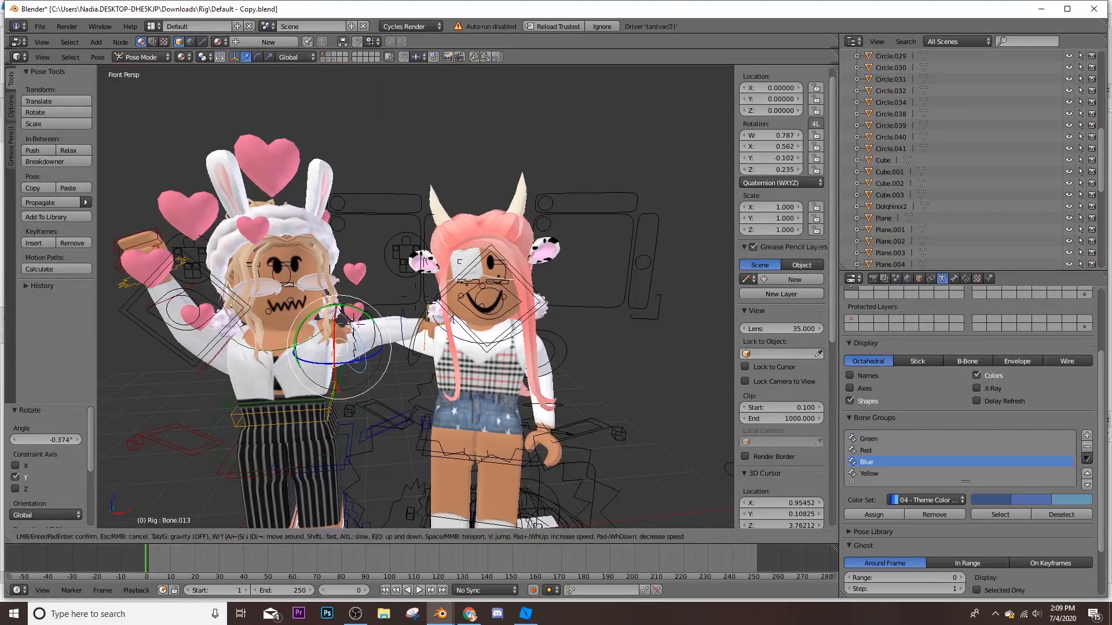
key("s")
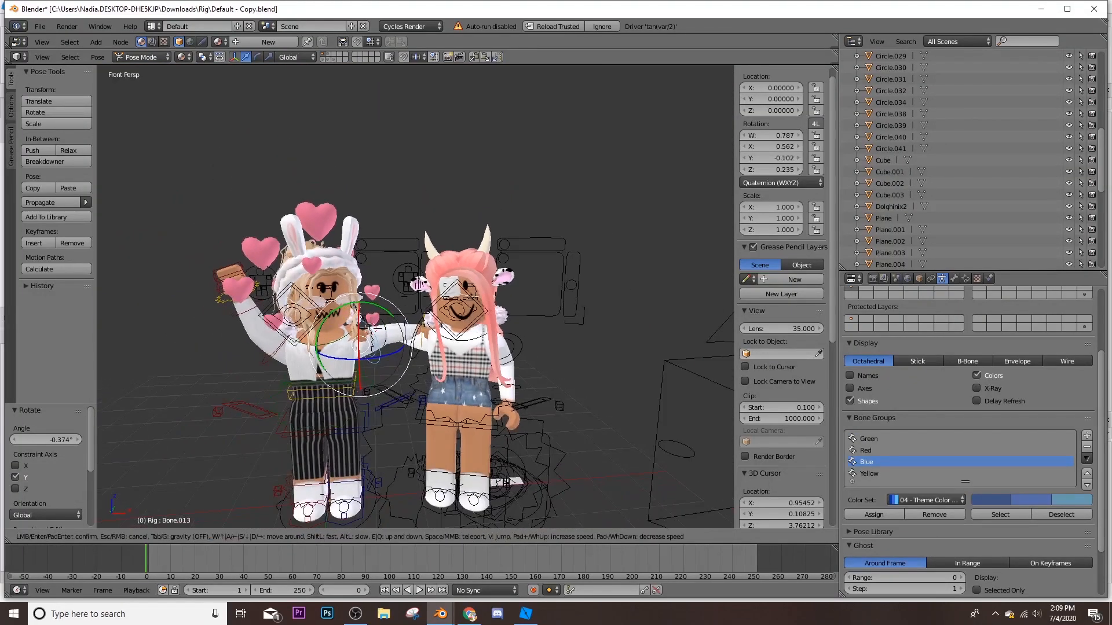
key("Escape")
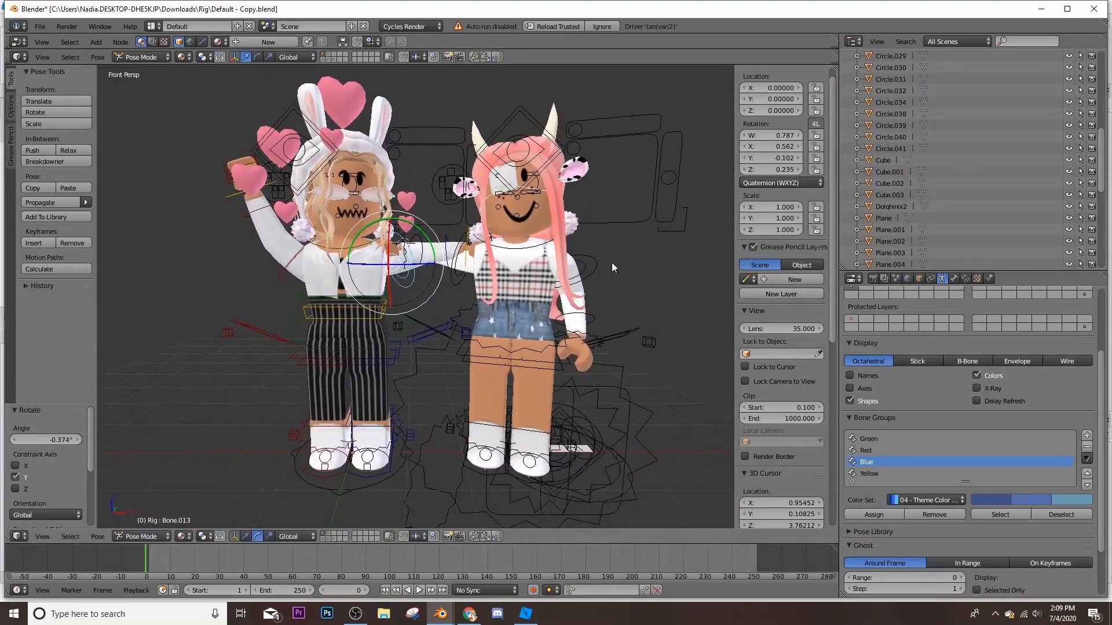
Rotate the pink-haired character's outer upper arm 3° around Y and adjust the rotation of its forearm
right_click(621, 259)
type("r")
type("3")
key("Return")
right_click(599, 269)
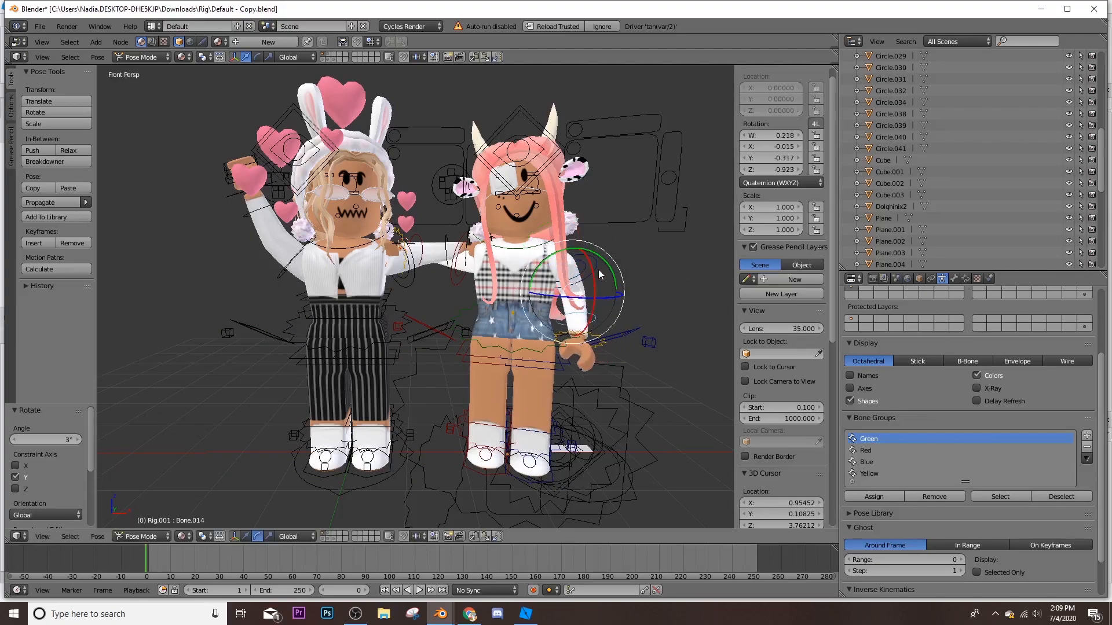
key("r")
left_click(599, 273)
Rotate the pink-haired character's outer upper arm around Z to rest the hand on the hip, plus about 0.998° around Y
right_click(594, 281)
key("r")
key("z")
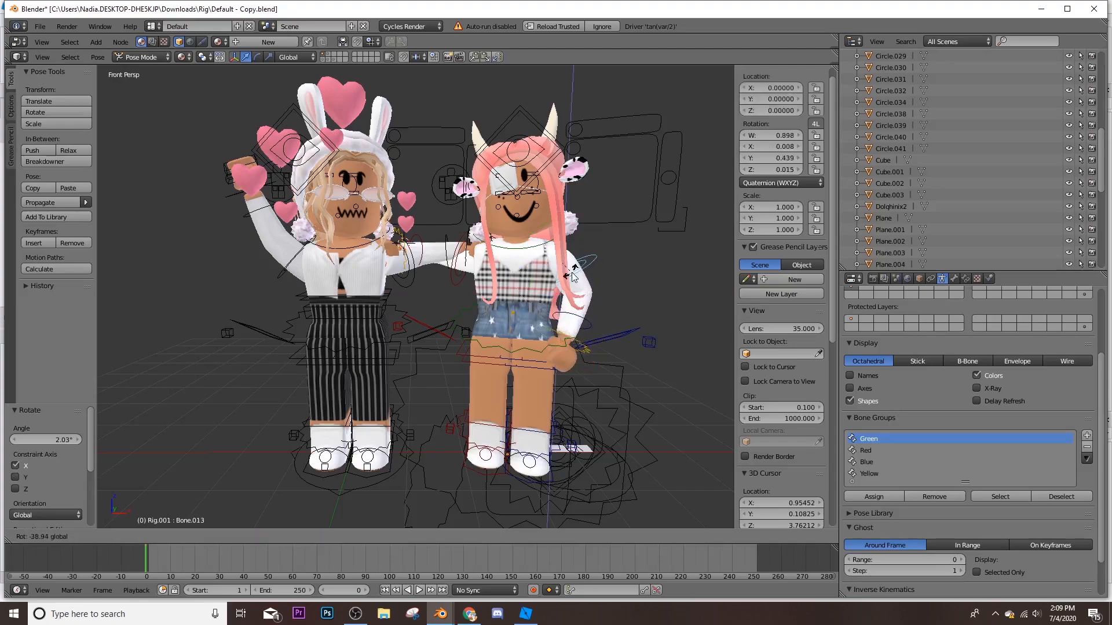
left_click(603, 246)
key("r")
key("y")
left_click(603, 247)
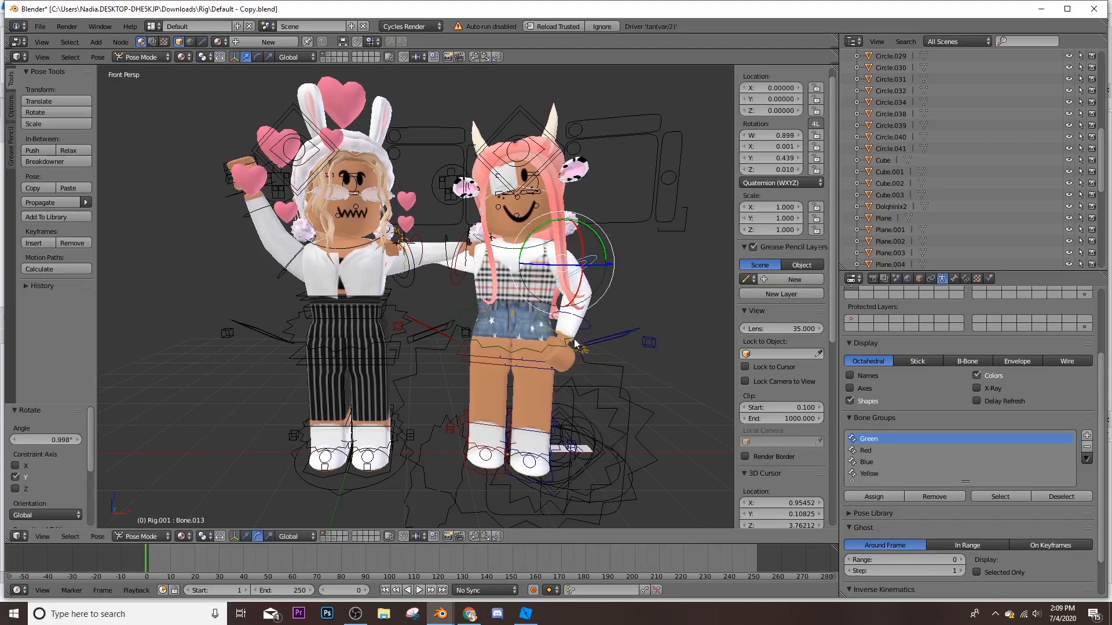
Turn the pink-haired character's head mesh about -4.21° around Z in Object Mode
right_click(573, 350)
key("ctrl+Tab")
right_click(522, 174)
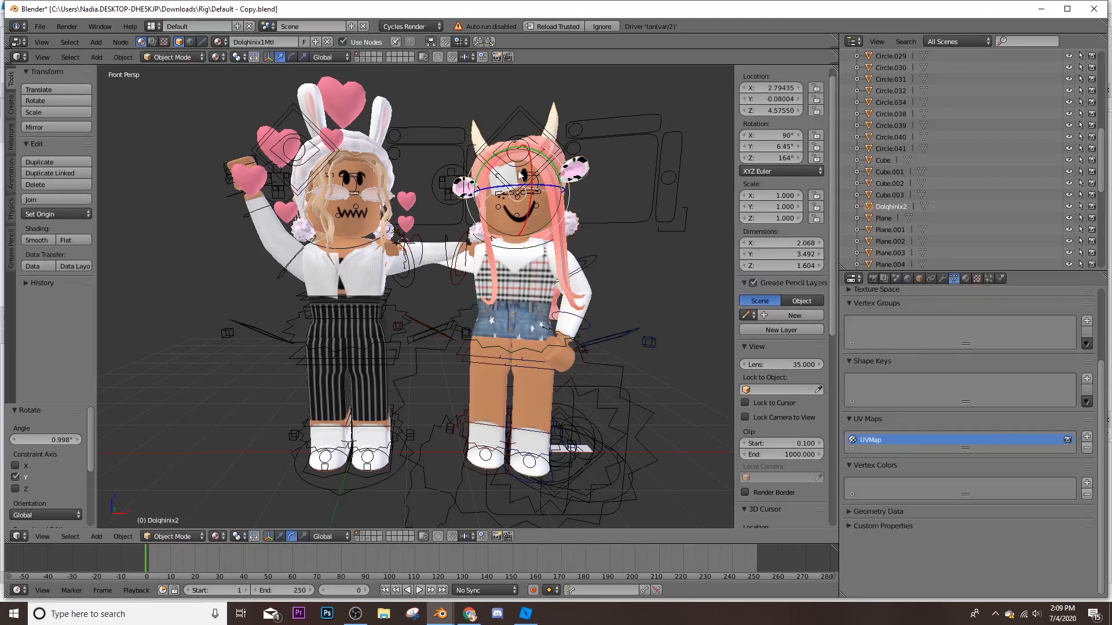
key("r")
key("z")
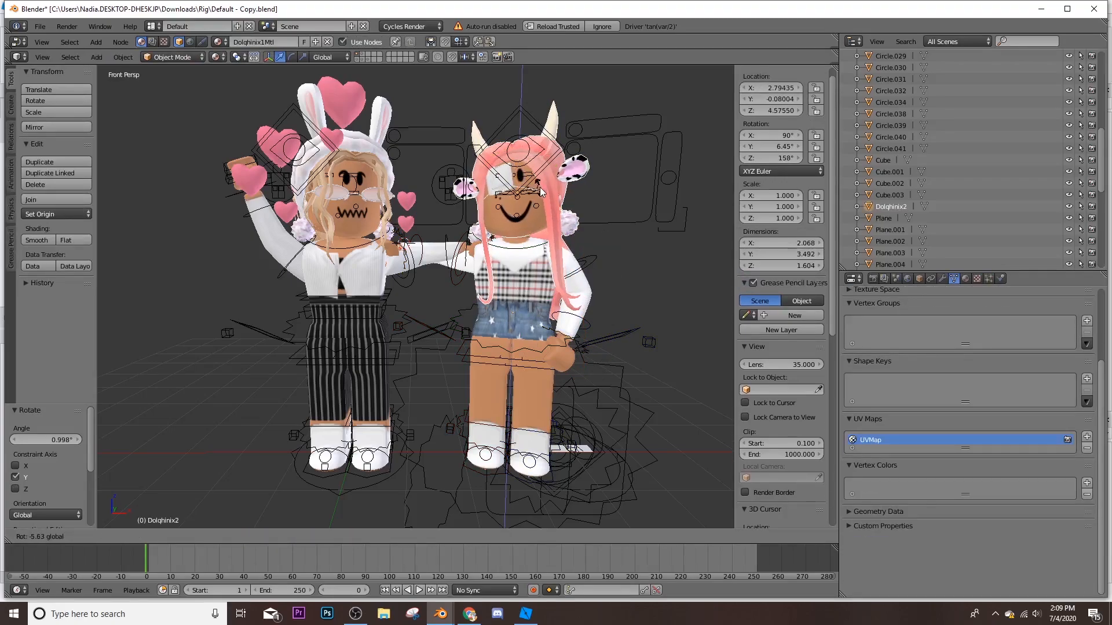
left_click(534, 195)
middle_click_drag(534, 195, 445, 290)
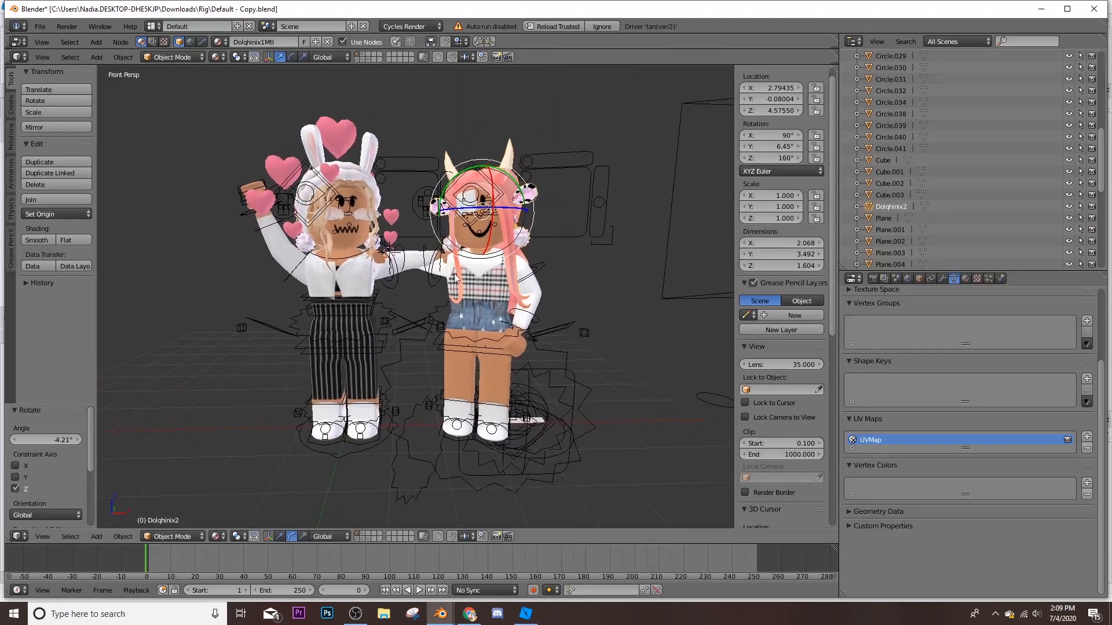
Turn the pink-haired character's head mesh a further -3.89° around Z
key("r")
key("z")
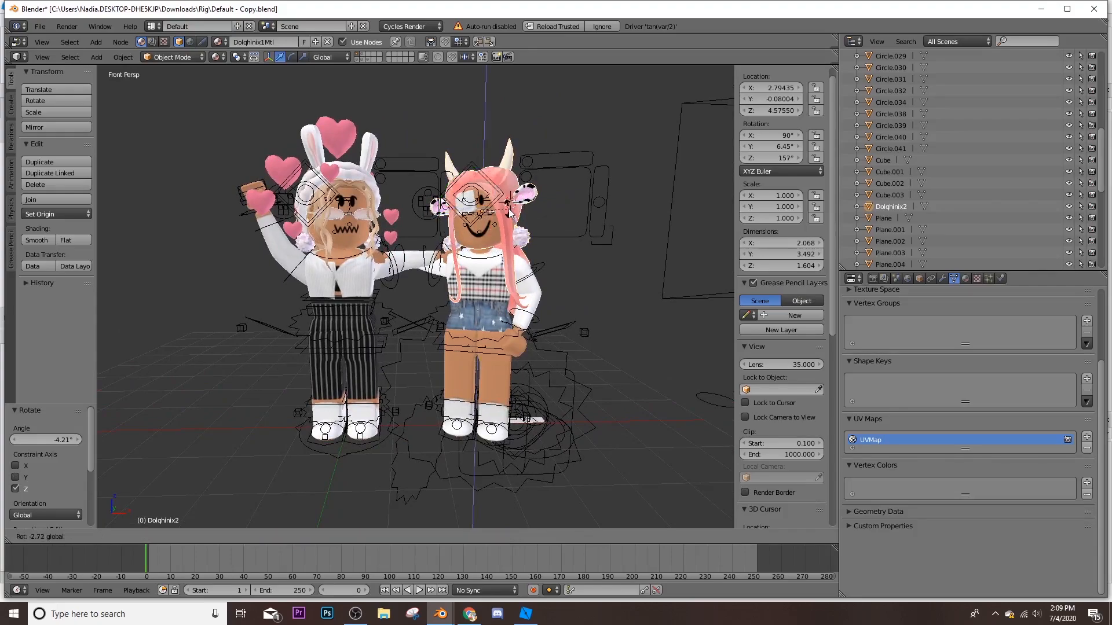
left_click(586, 260)
In Pose Mode, clear the rotation of the pink-haired character's inner thigh and bend its lower leg 22.9° around X
right_click(455, 322)
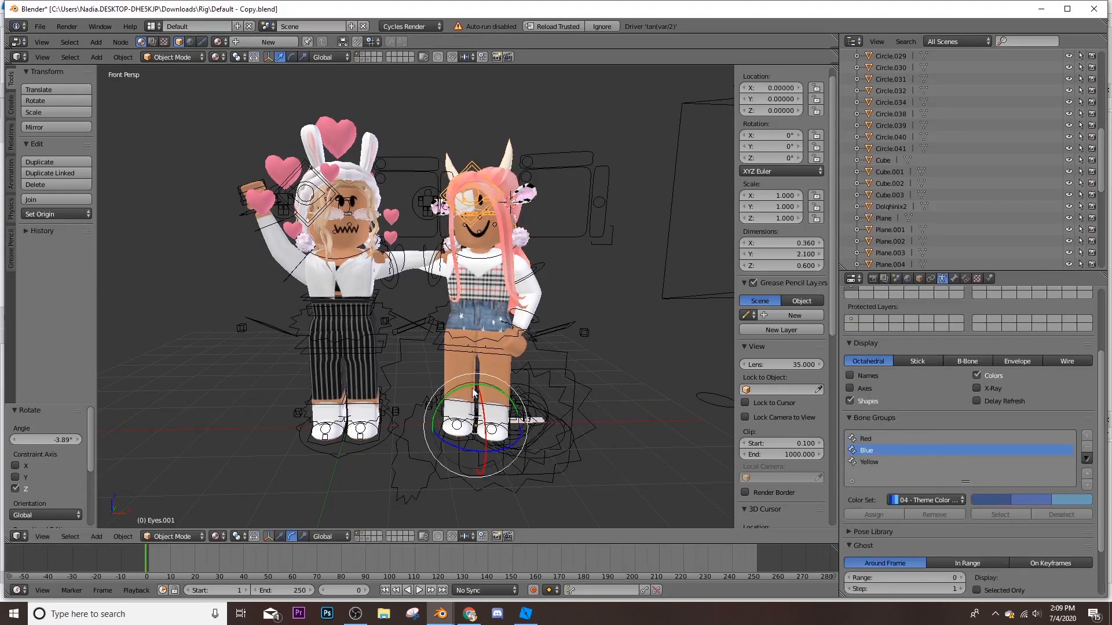
key("ctrl+Tab")
key("r")
key("z")
left_click(439, 339)
key("alt+r")
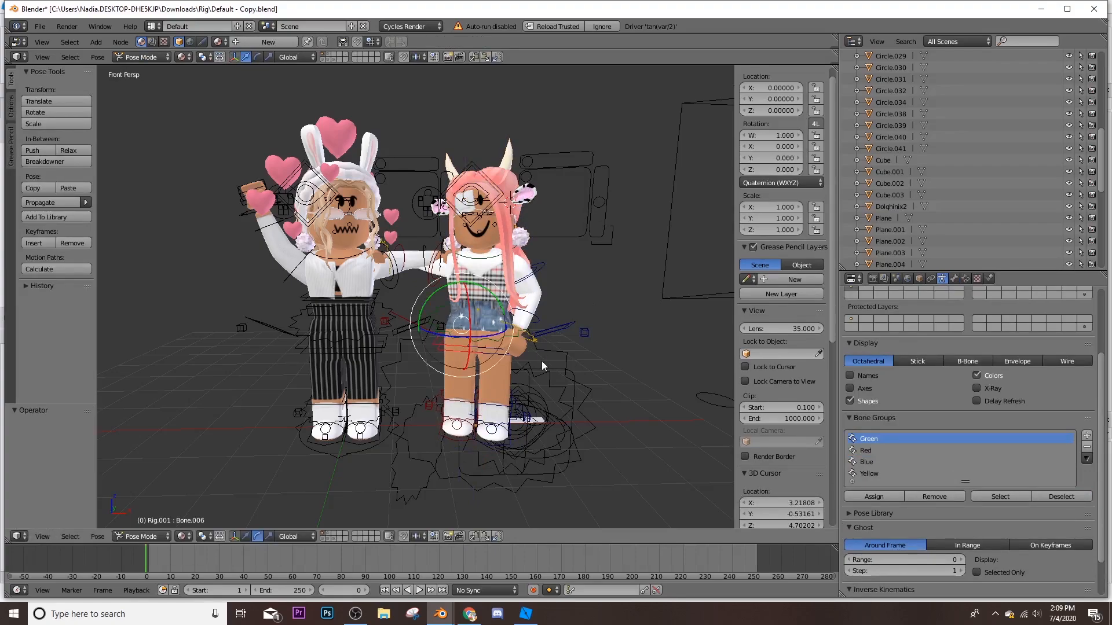
right_click(463, 406)
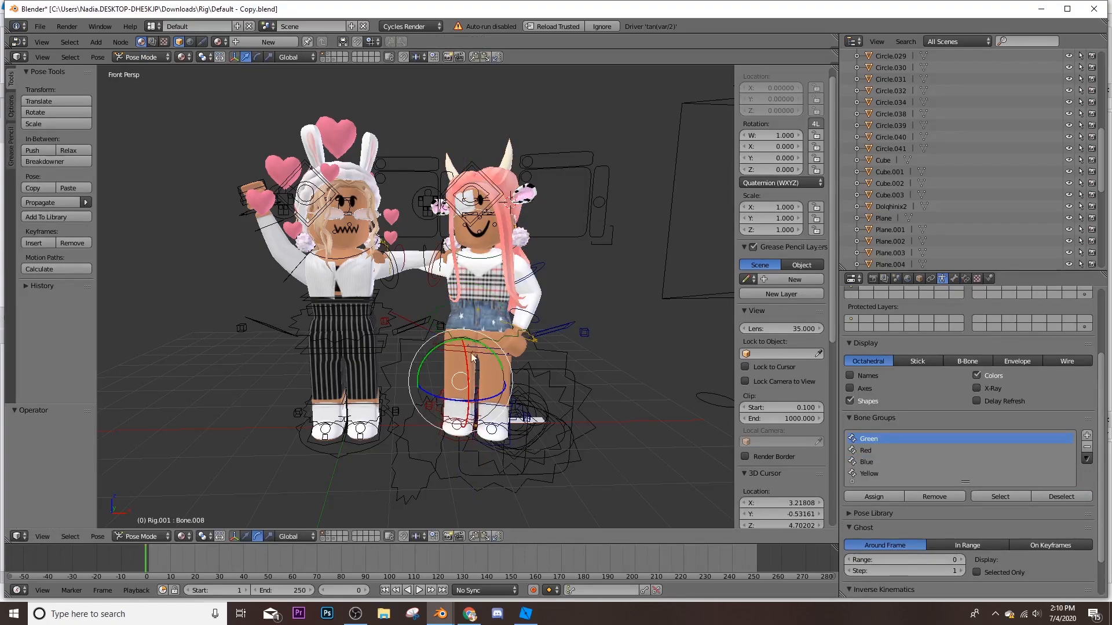
key("r")
left_click(469, 374)
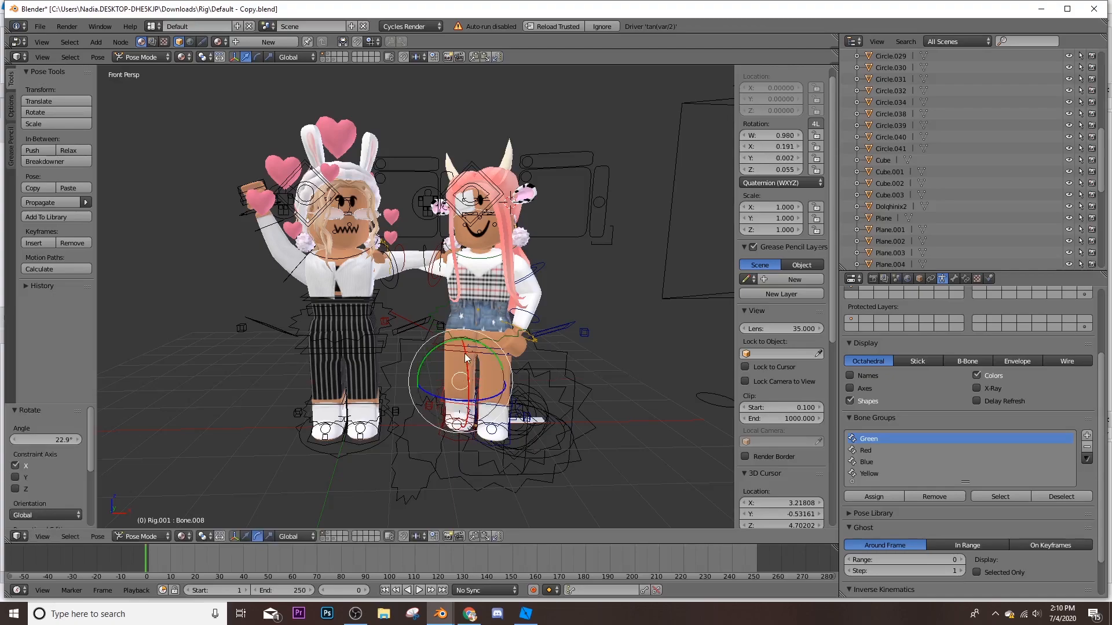
Rotate the pink-haired character's inner thigh 8.59° around Z
right_click(484, 330)
key("r")
key("z")
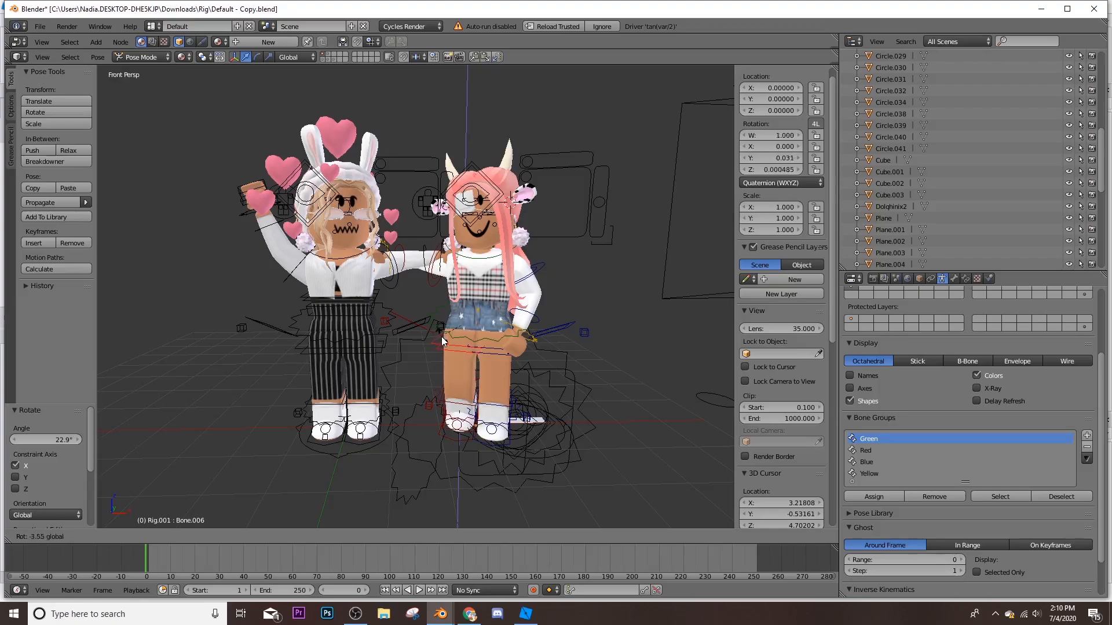
left_click(451, 340)
Rotate the blonde character's inner thigh 8.91° around Z in Pose Mode
right_click(335, 360)
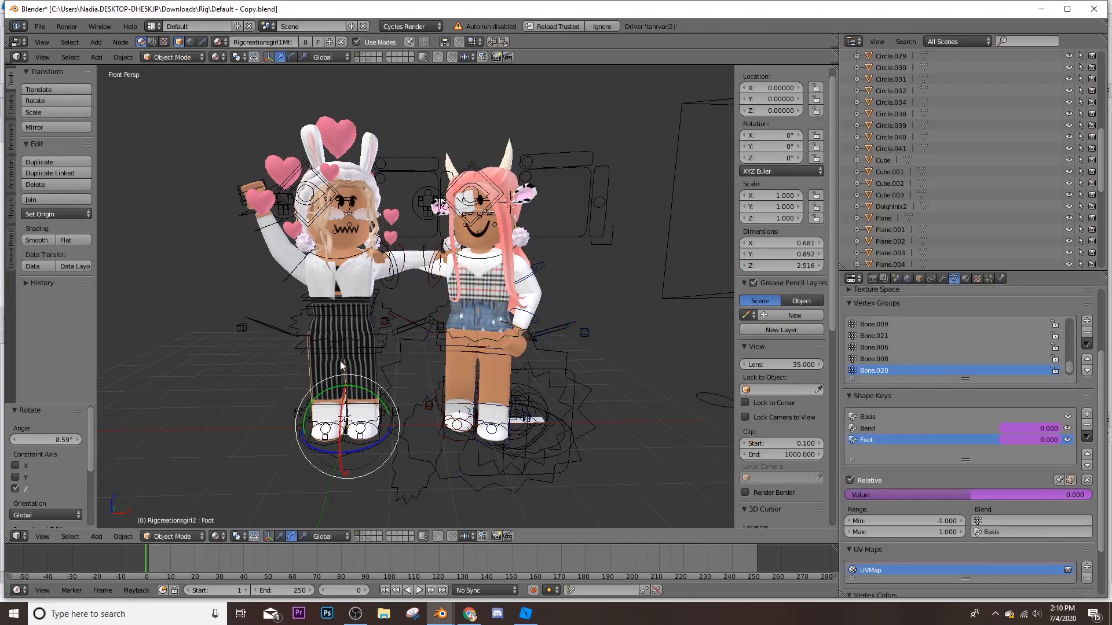
key("r")
key("z")
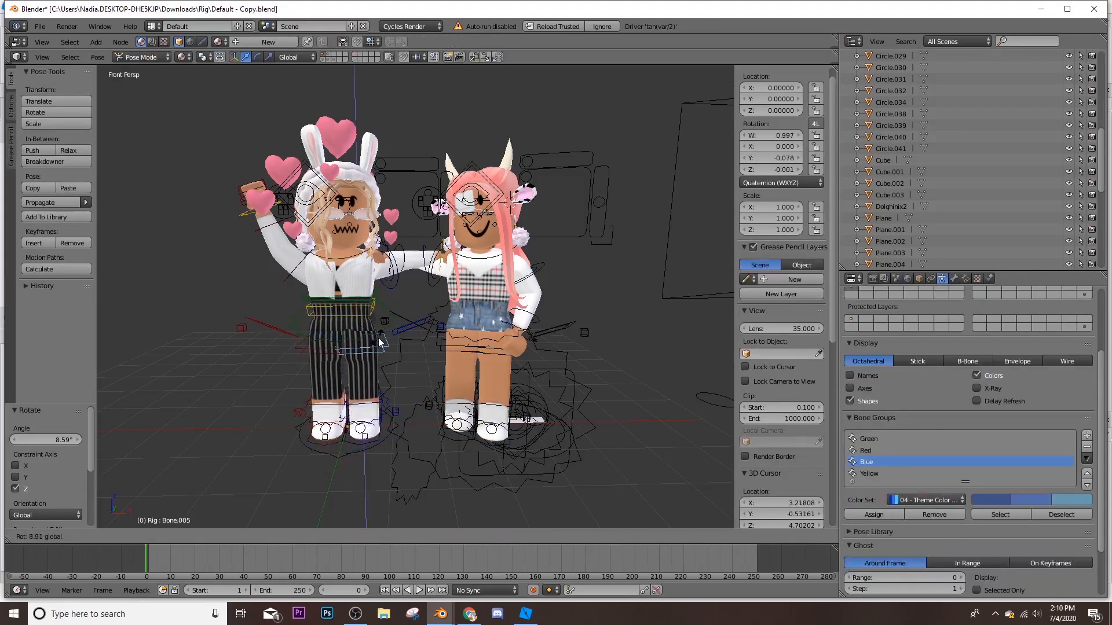
left_click(377, 338)
Adjust the bend of the blonde character's inner lower leg around X, finishing with a 3.99° rotation
right_click(355, 358)
key("r")
key("x")
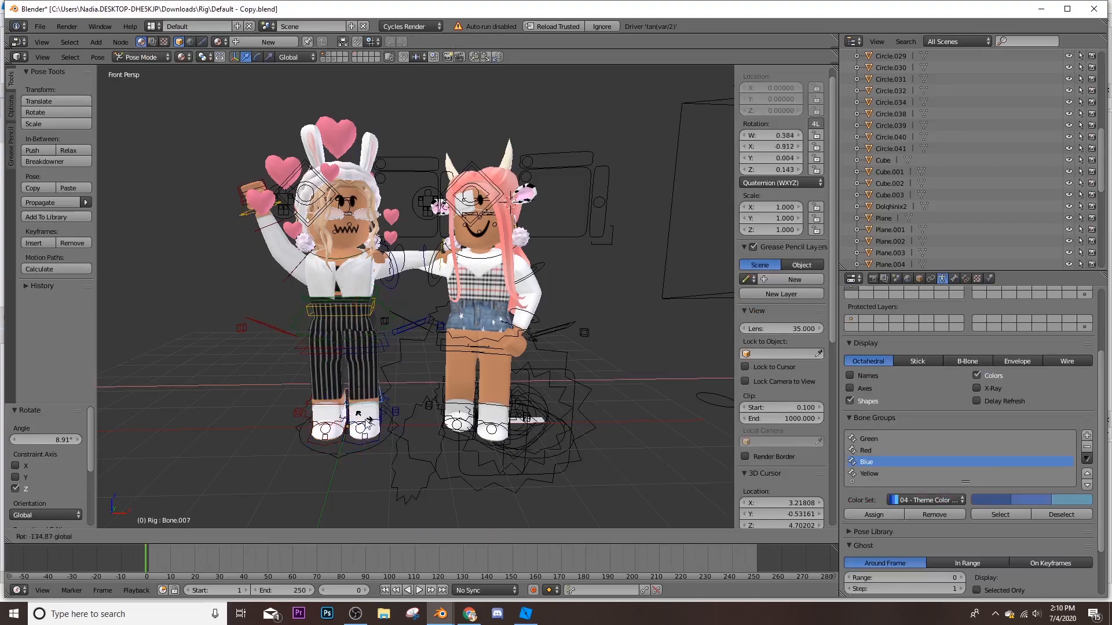
left_click(363, 409)
key("r")
key("x")
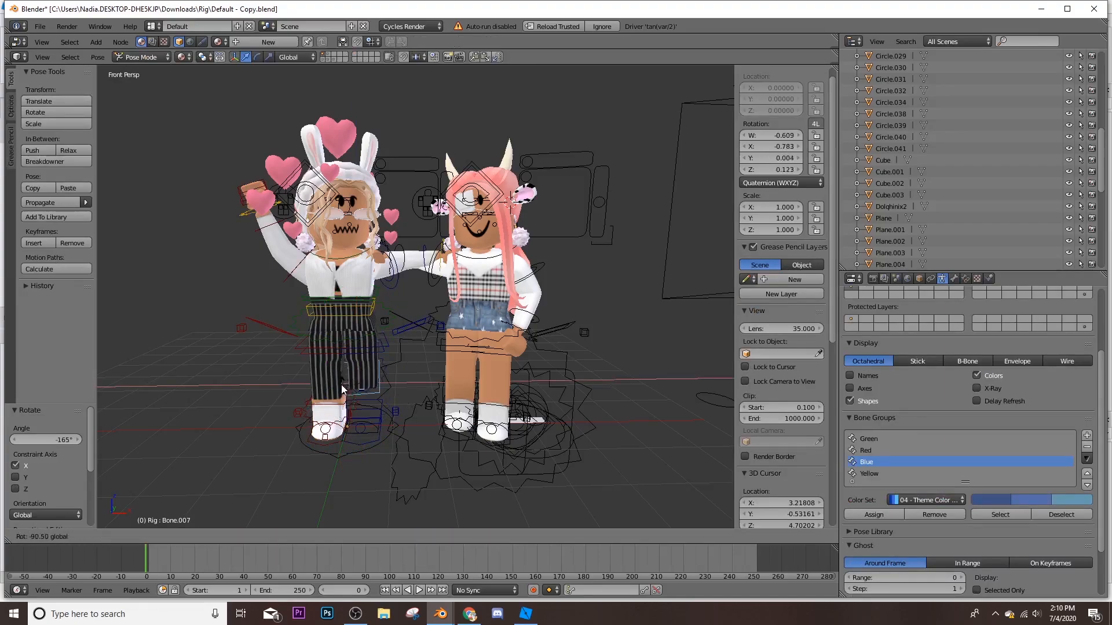
left_click(339, 394)
Bend the blonde character's outer lower leg with a trackball rotation of 10.3° and -6.3°
right_click(337, 399)
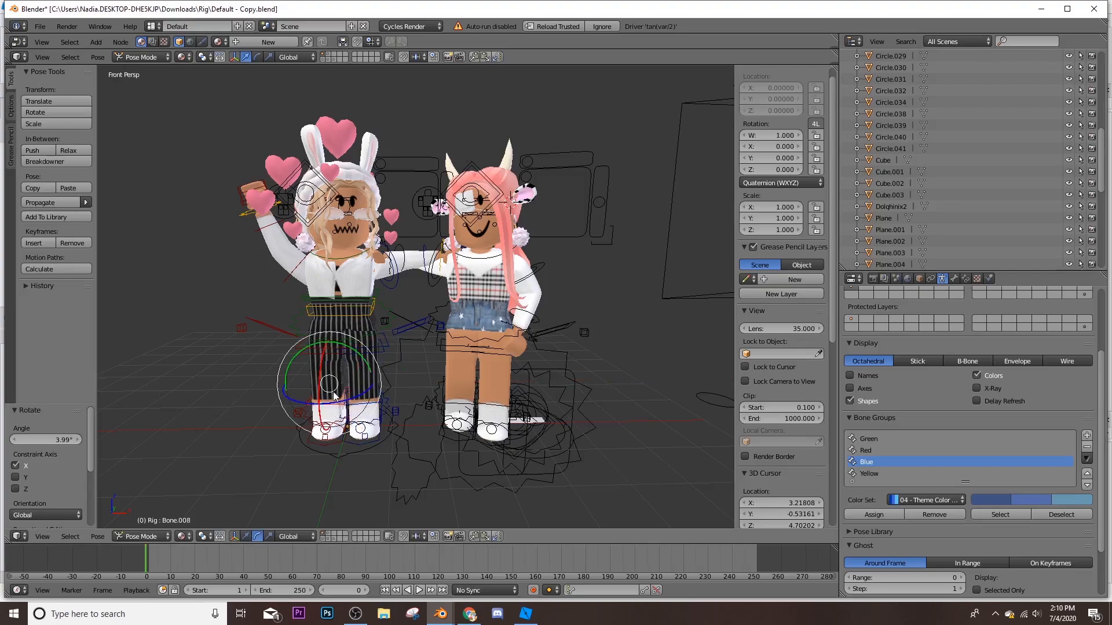
key("r")
key("r")
left_click(328, 390)
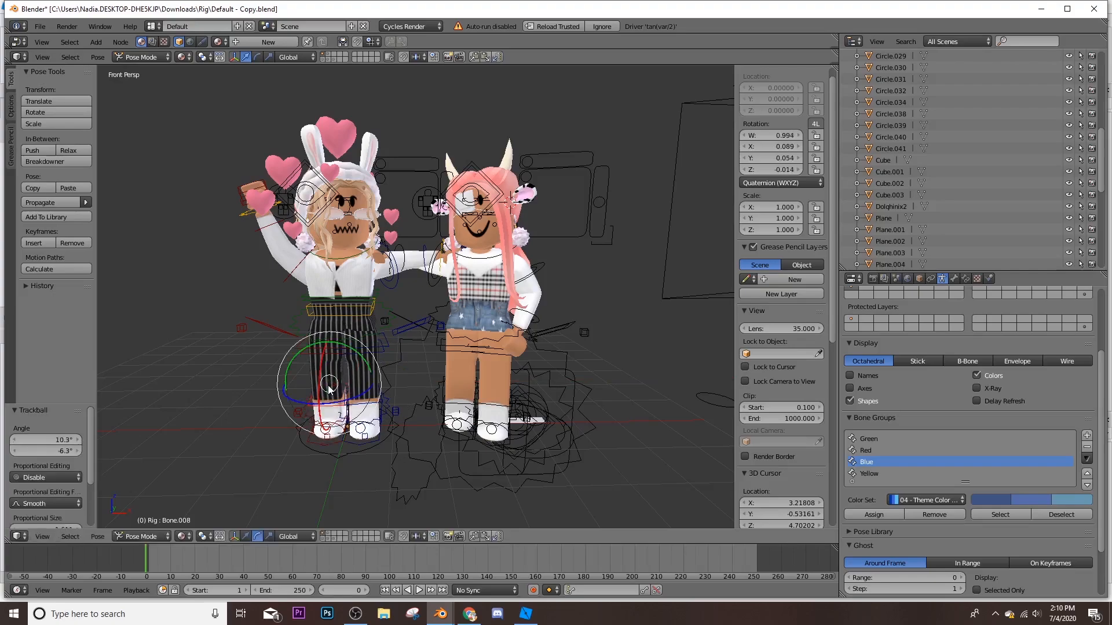
Rotate the blonde character's outer thigh 8.22° around Z and return to Object Mode
right_click(329, 351)
key("r")
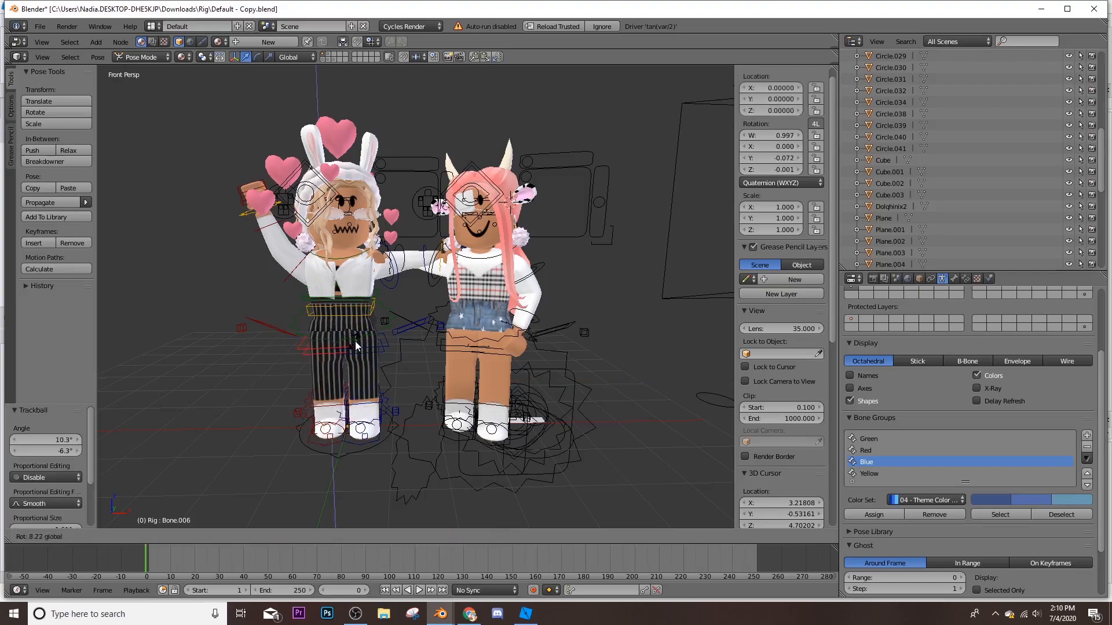
left_click(356, 342)
right_click(392, 183)
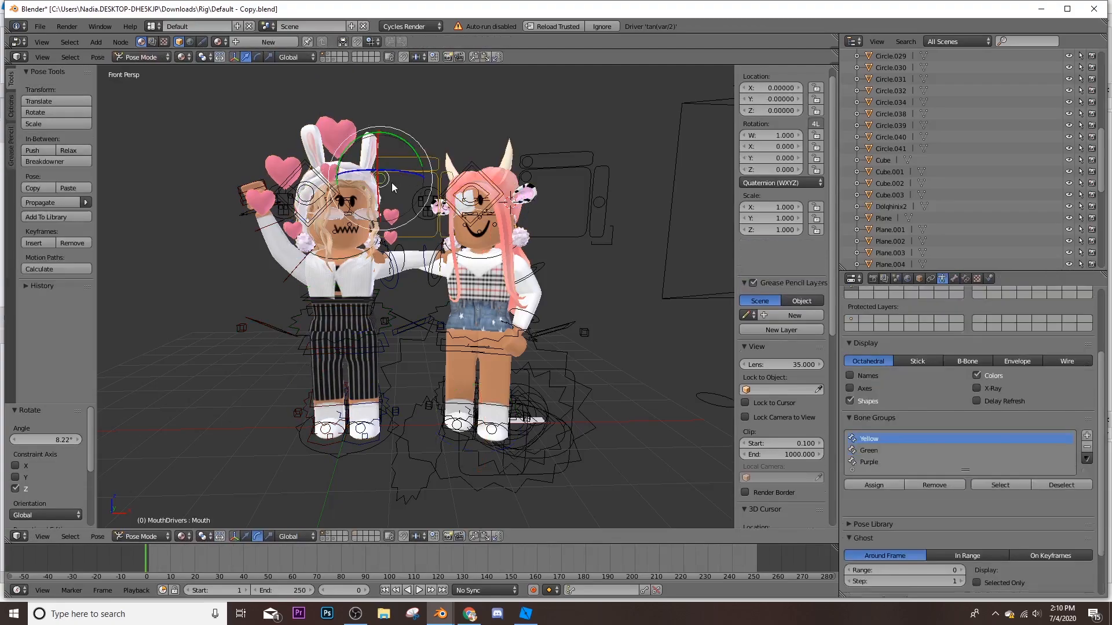
key("ctrl+Tab")
right_click(412, 168)
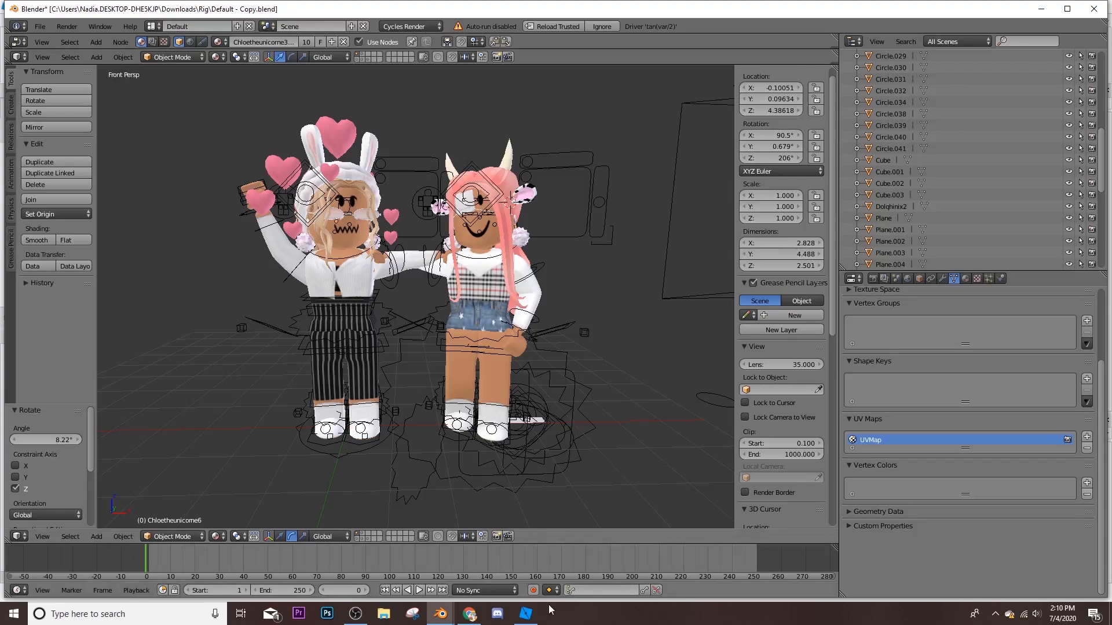
Switch to Roblox Studio and add a furnished bedroom model from the Toolbox's recent models to the workspace
left_click(525, 613)
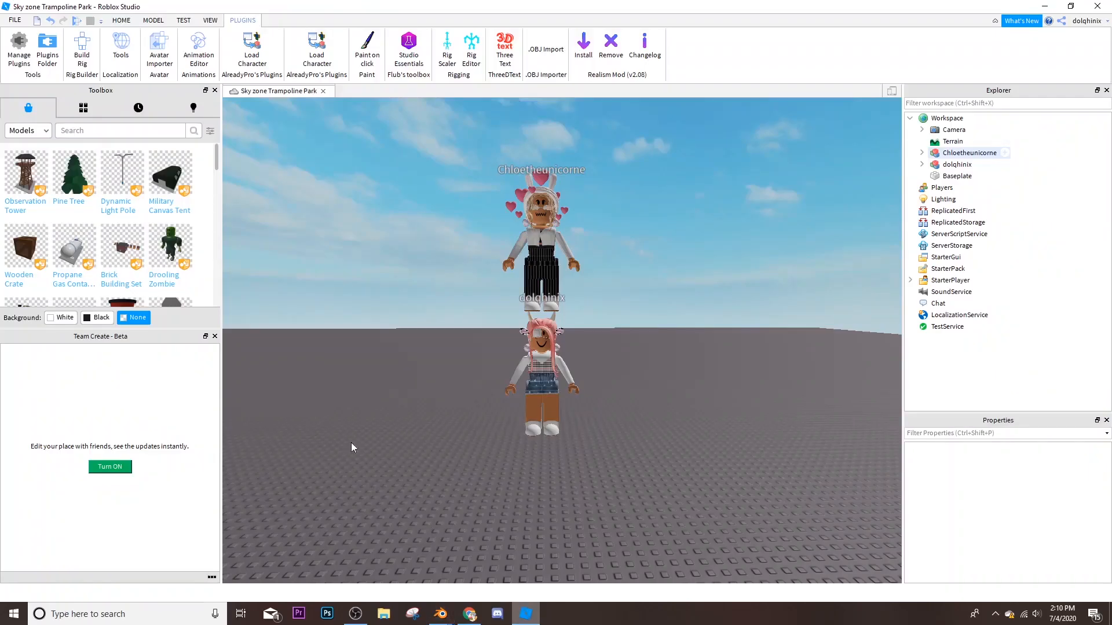
left_click(84, 109)
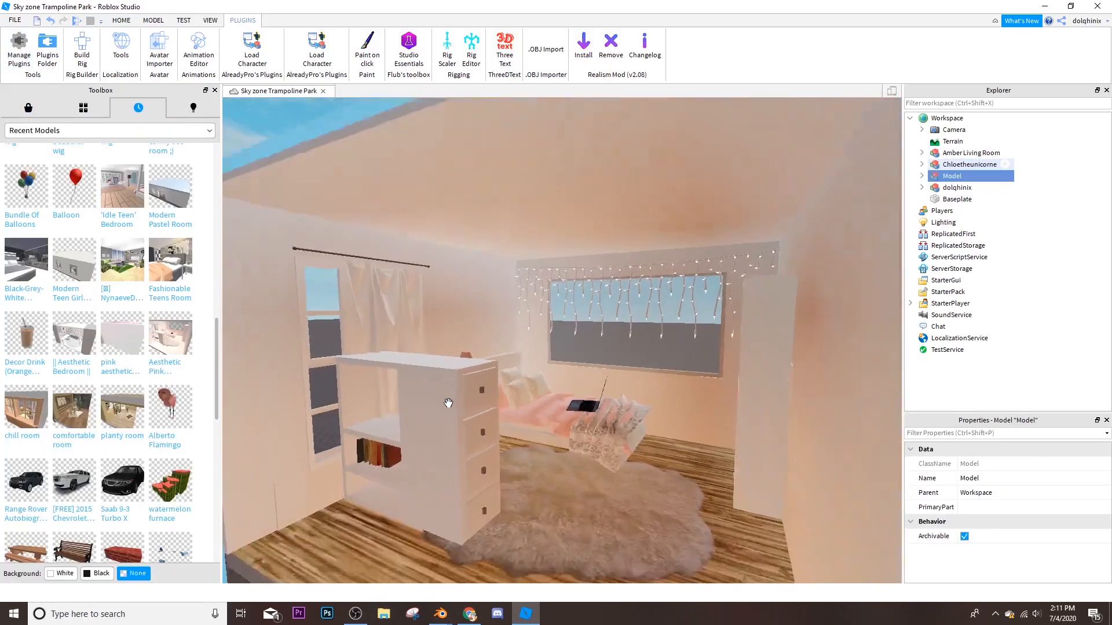
key("f")
scroll(717, 349, "up", 10)
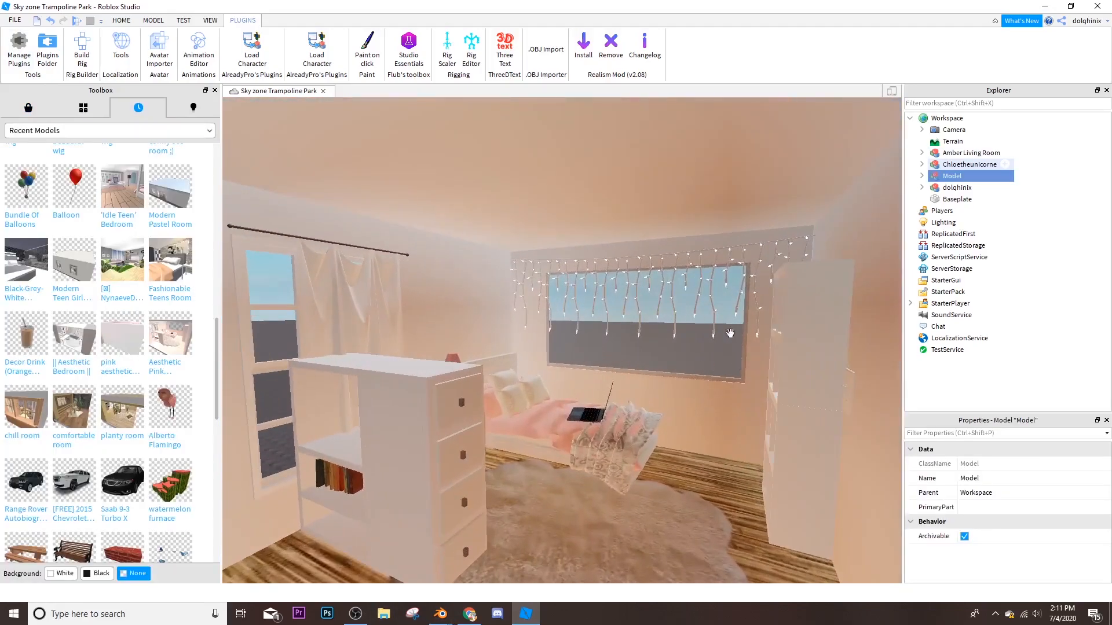
scroll(516, 349, "down", 5)
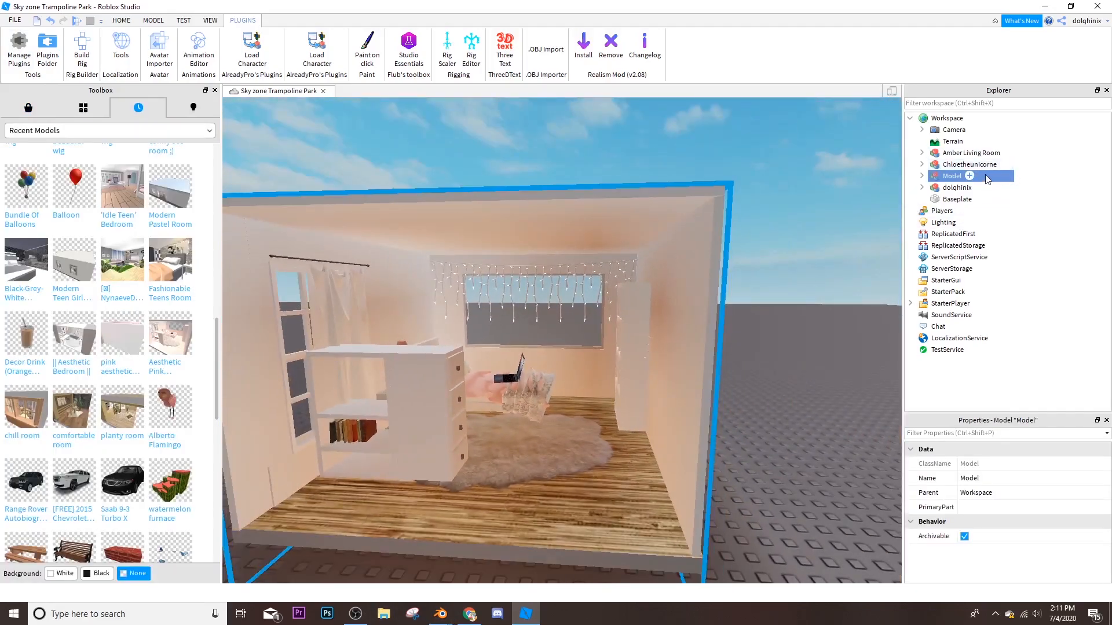
Export the selected bedroom model as an OBJ file named "tutorial room" in the blender saving folder
right_click(988, 181)
left_click(996, 488)
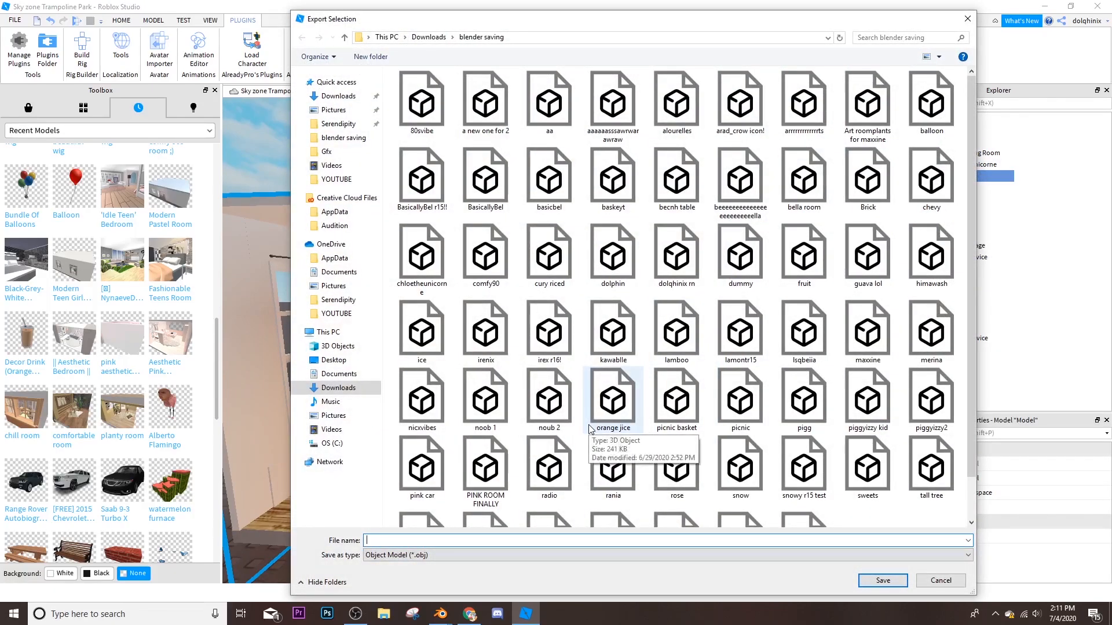
type("tutorial")
key("Return")
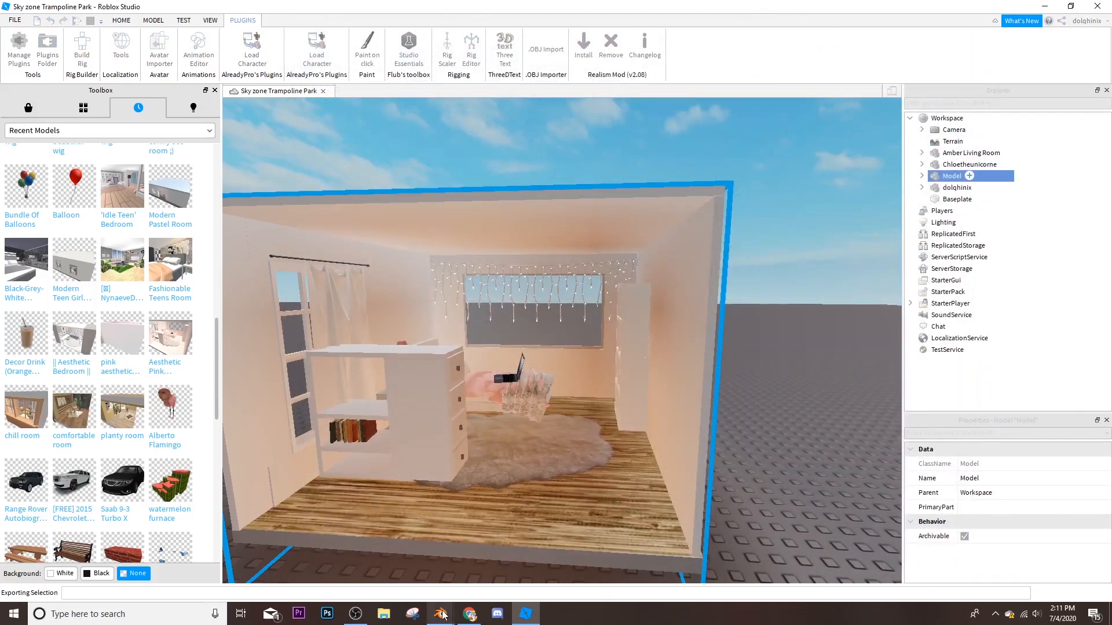
Switch back to Blender and import tutorial room.obj from the blender saving folder, filtering the files by "tut"
mouse_move(442, 615)
left_click(502, 560)
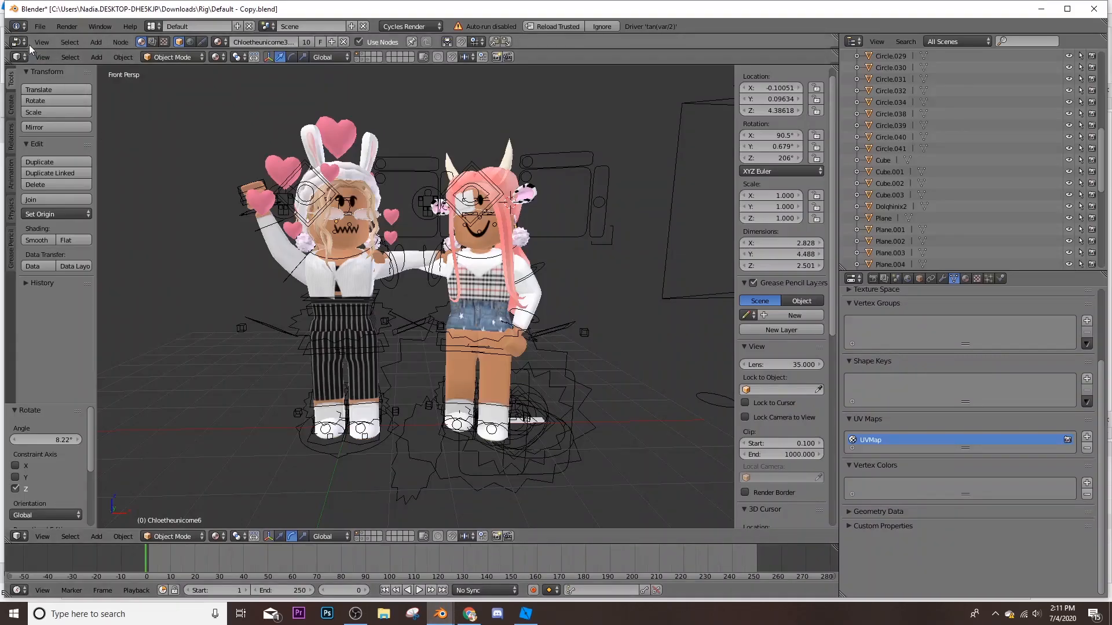
left_click(40, 26)
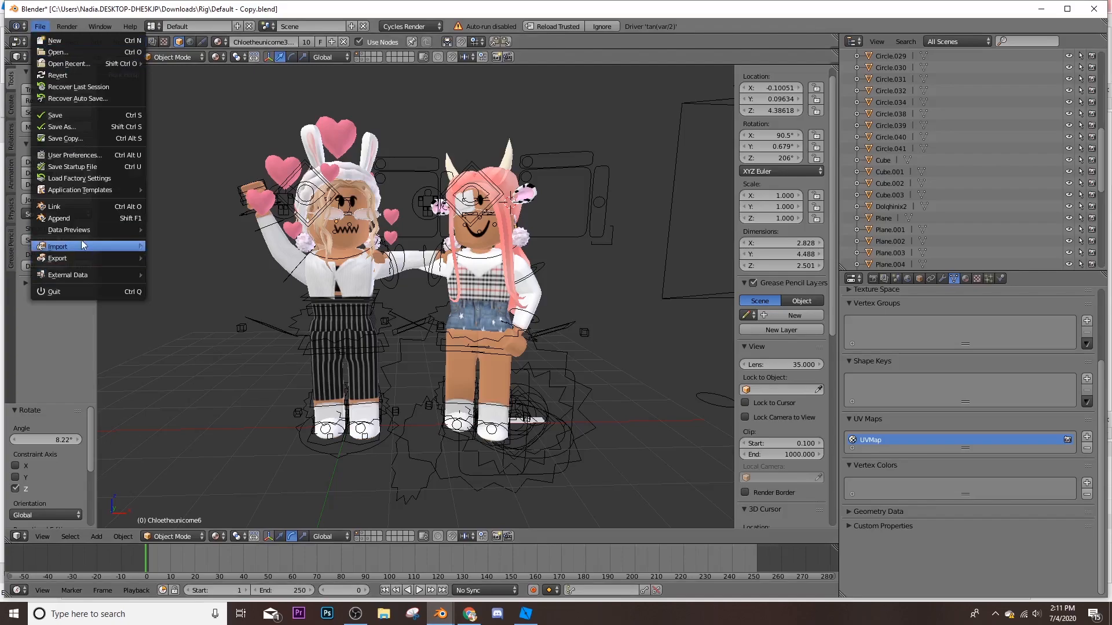
left_click(36, 27)
mouse_move(64, 245)
left_click(186, 313)
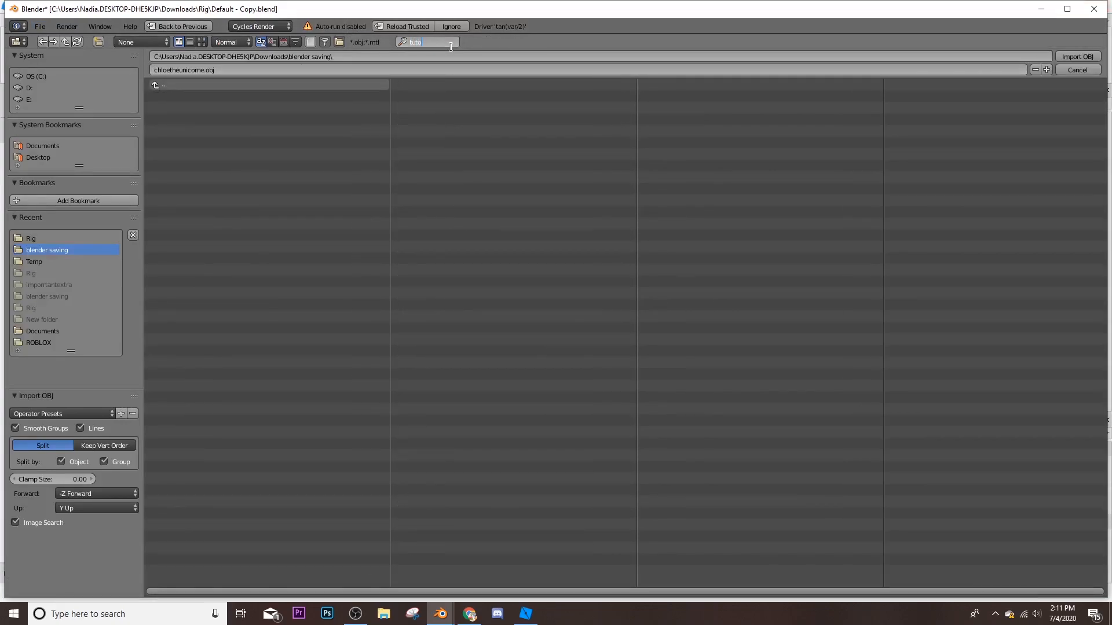
left_click(77, 42)
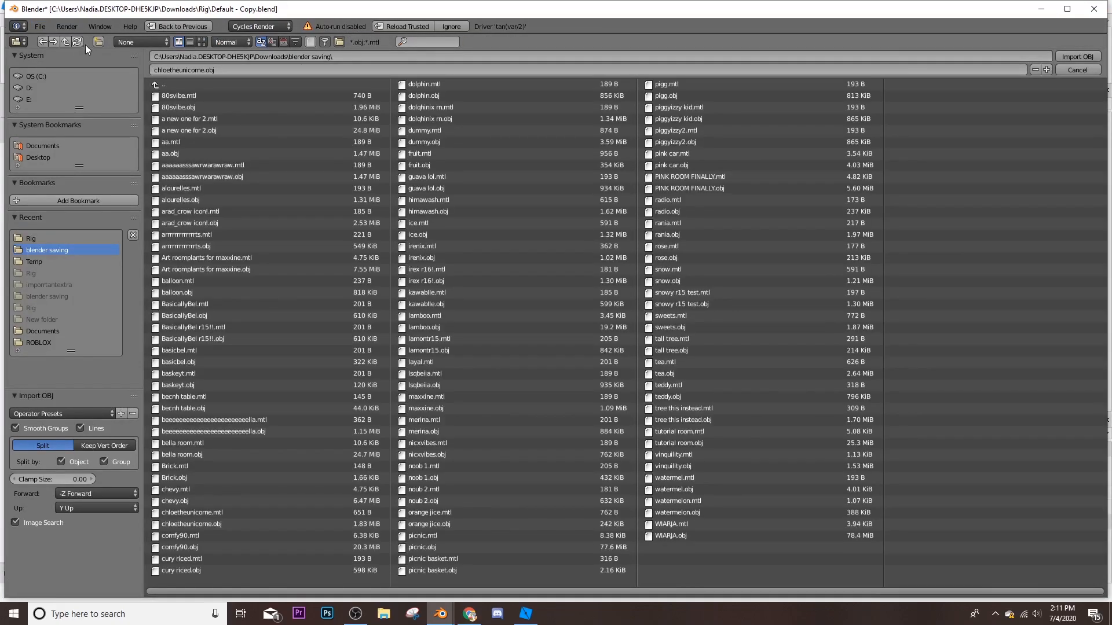
type("tut")
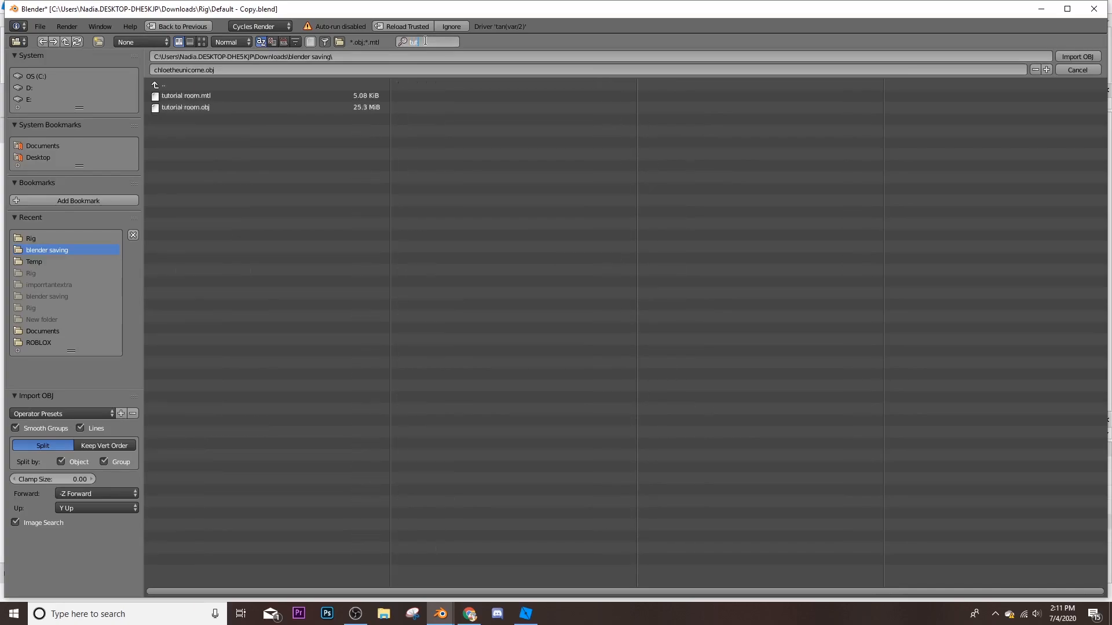
key("Return")
left_click(227, 106)
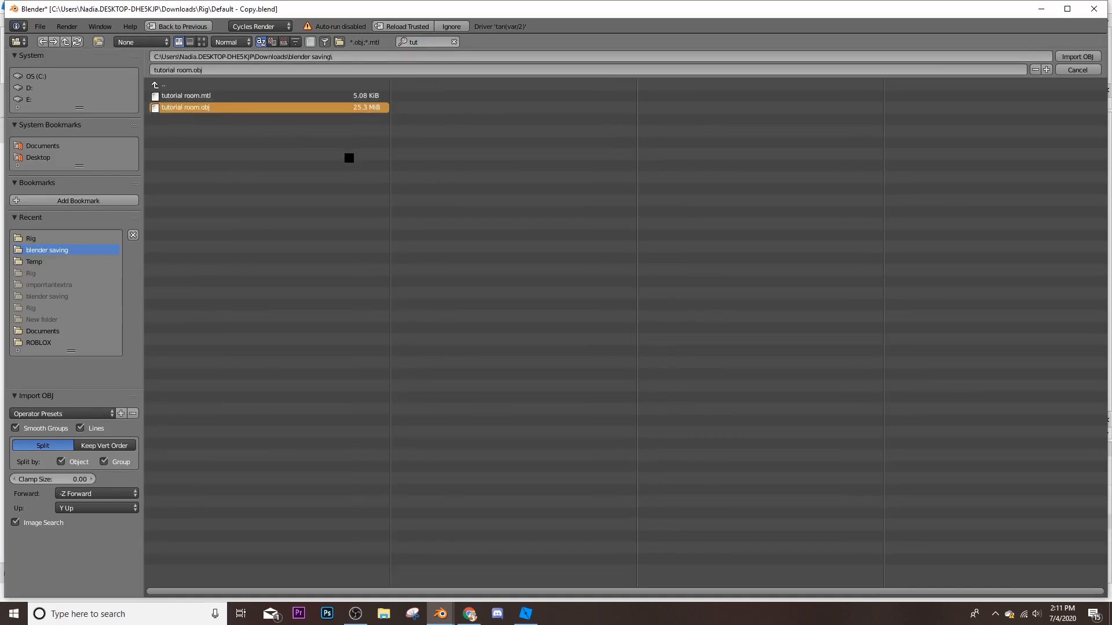
key("Escape")
Join all the imported room parts into one object and set its origin to its geometry
key("shift+f")
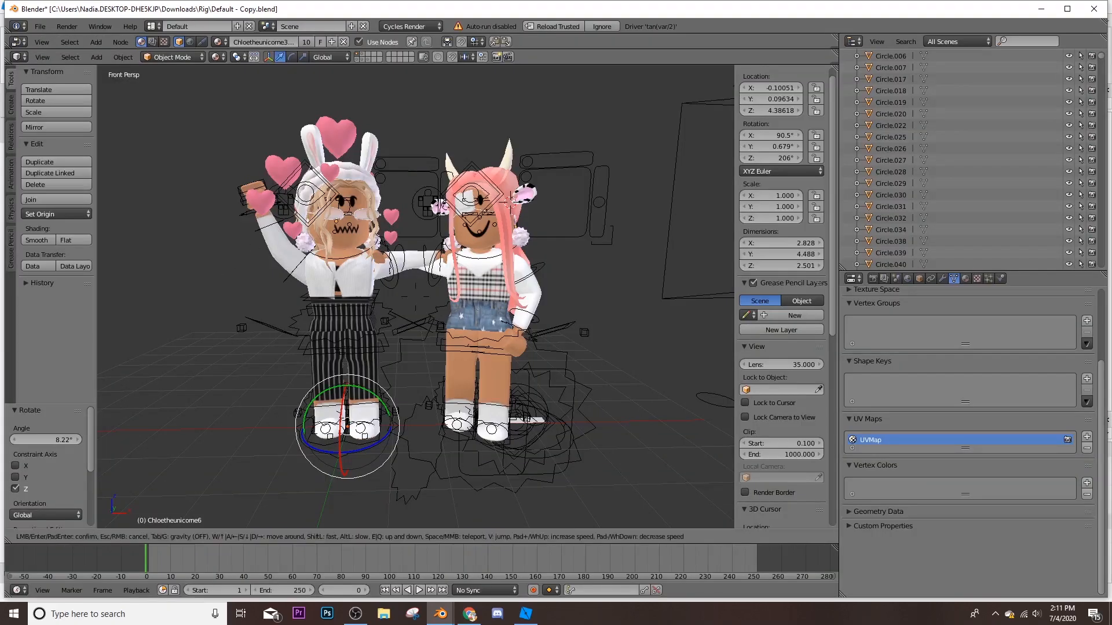
key("s")
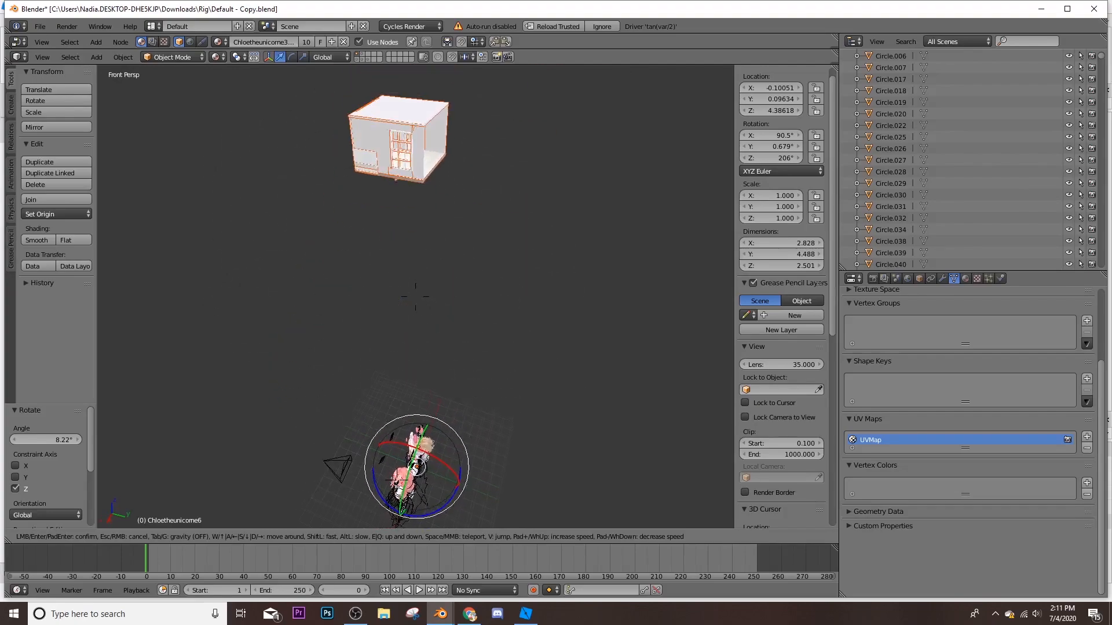
key("Return")
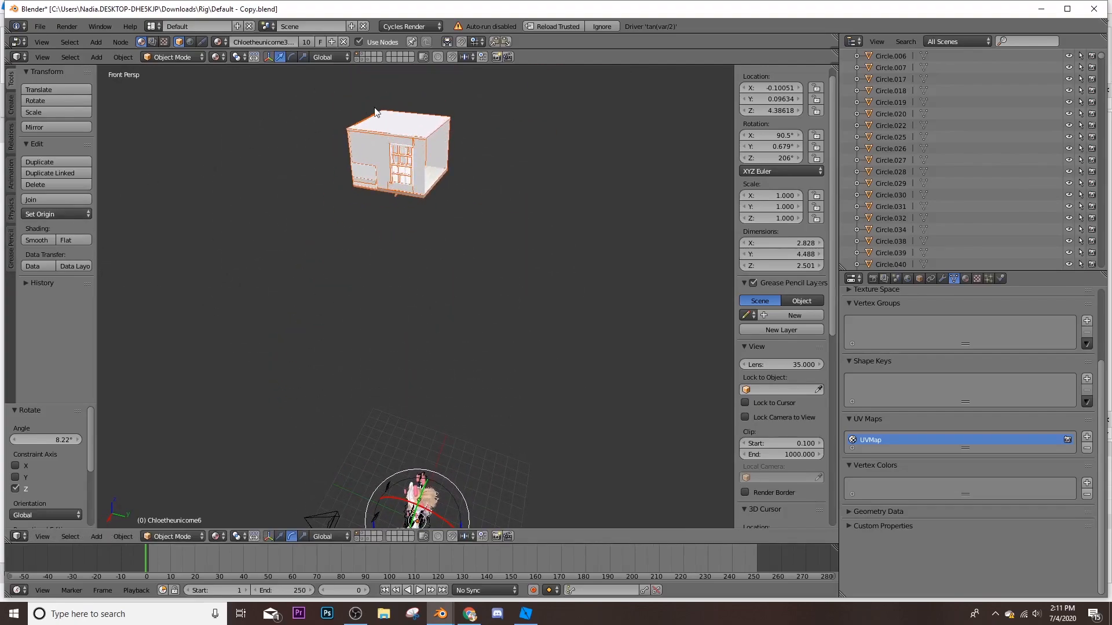
right_click(348, 137)
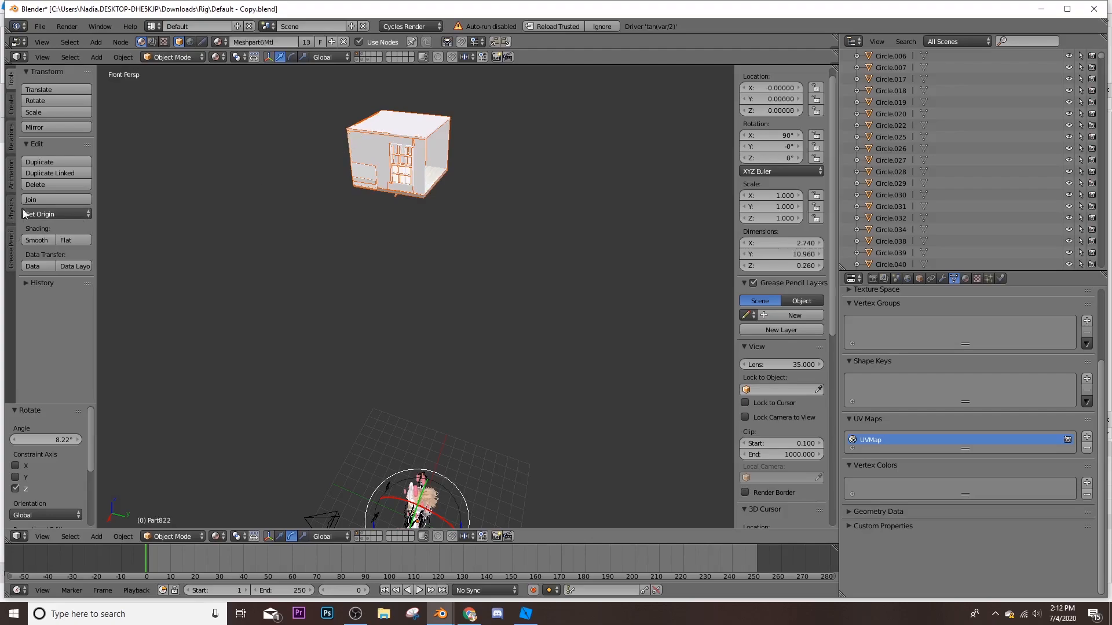
left_click(69, 214)
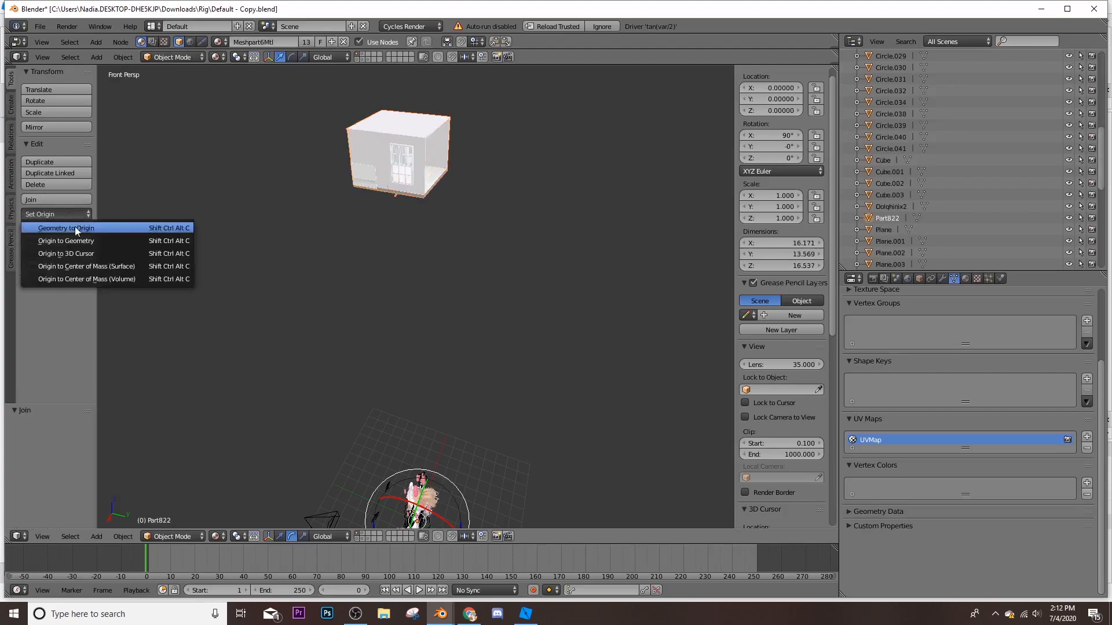
left_click(96, 242)
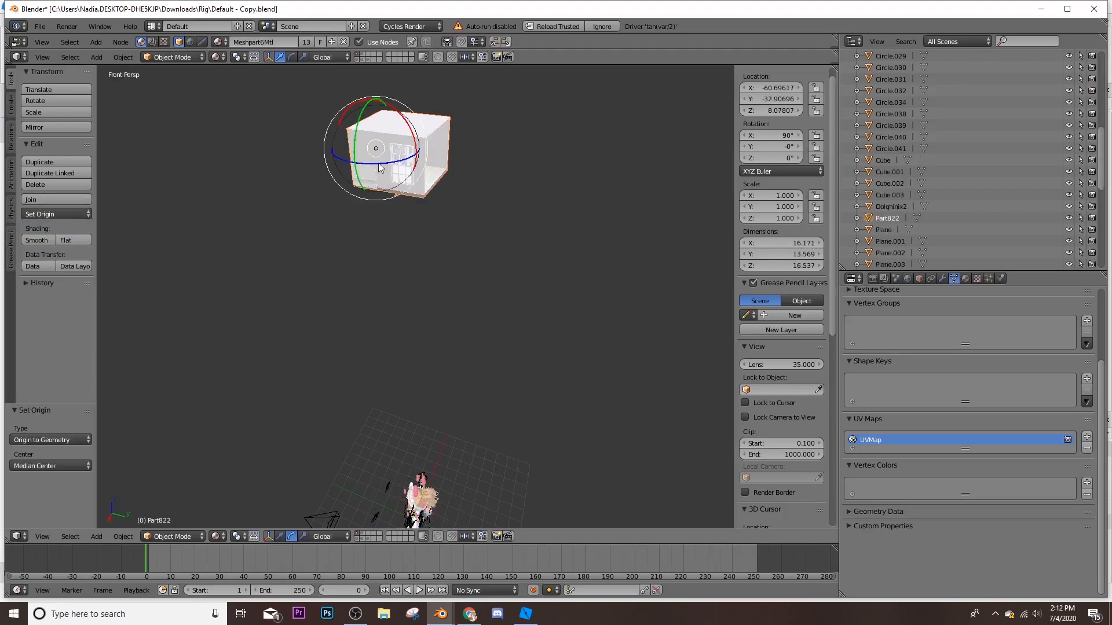
Move the bedroom model over to the avatars' position, to about X -5.08, Y -7.78, Z -0.37
left_click(269, 536)
left_click(281, 536)
left_click_drag(406, 159, 358, 413)
key("shift+f")
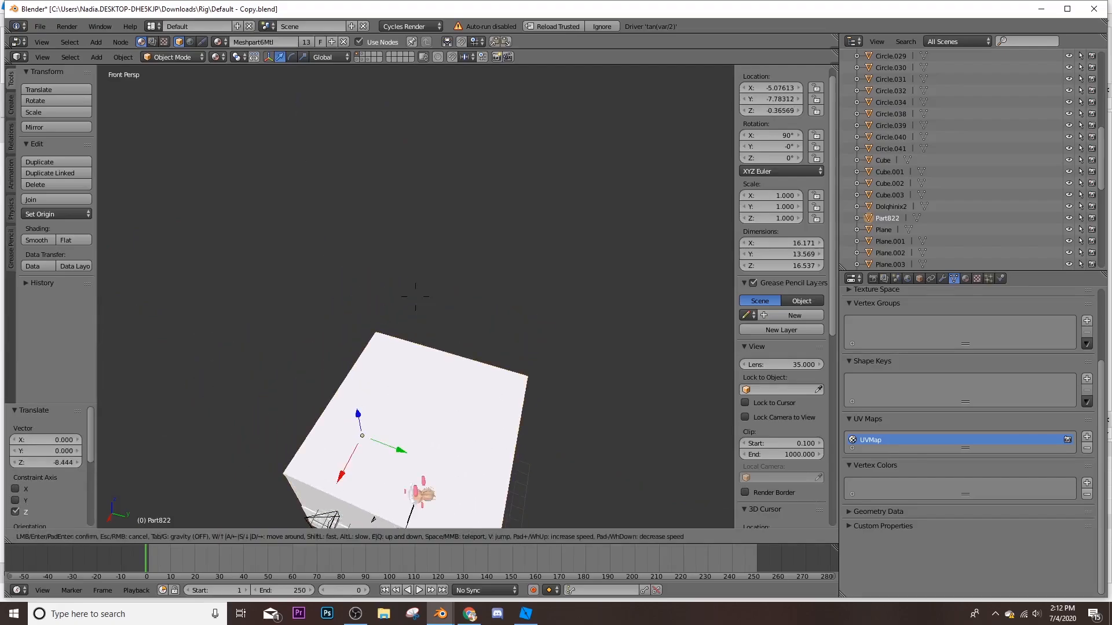
key("w")
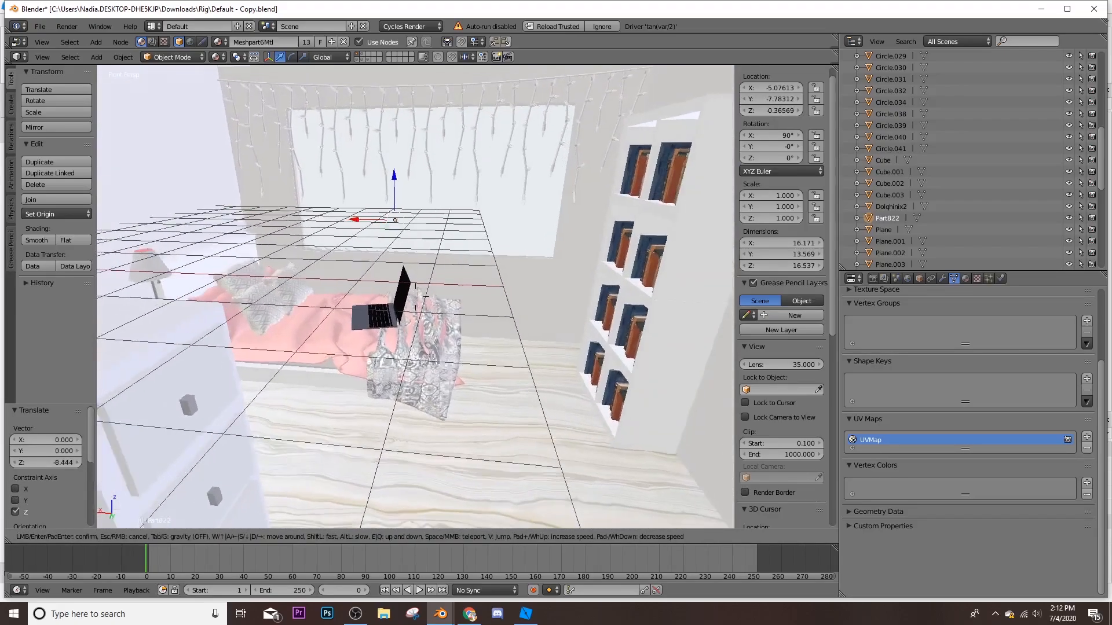
key("s")
left_click(416, 300)
Shift the bedroom 5.831 along X and raise it to about Z 4.42 so the avatars stand on its floor
left_click_drag(444, 282, 266, 262)
key("shift+f")
key("w")
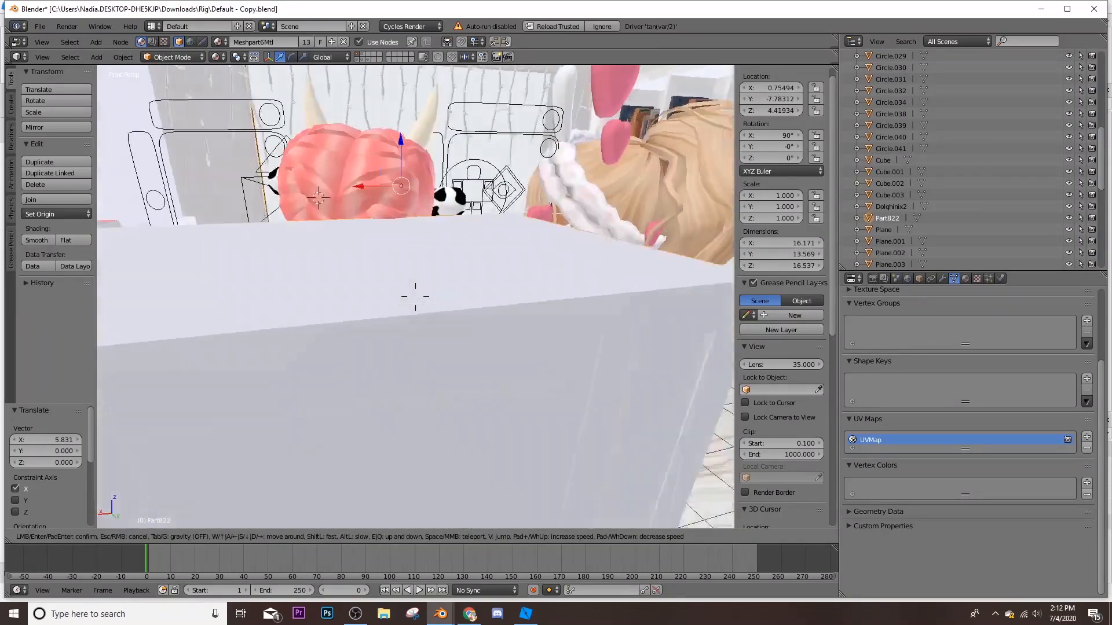
key("s")
key("s")
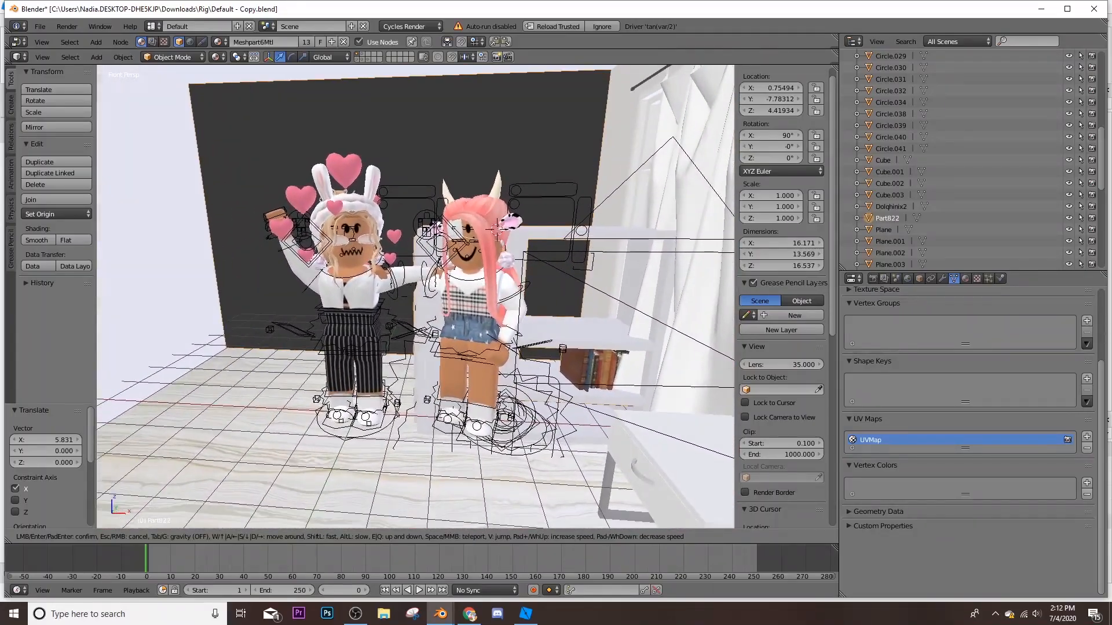
key("s")
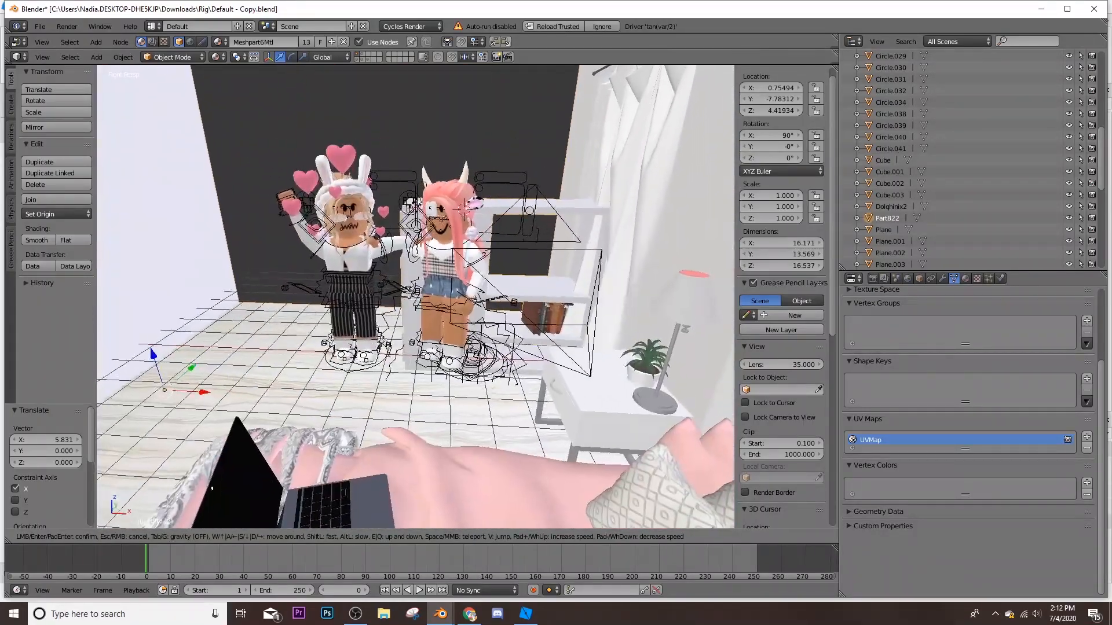
key("w")
left_click(409, 298)
Select both avatars with their rigs and rotate them together by about -172° around the Z axis
right_click(364, 322)
right_click(365, 325, "shift")
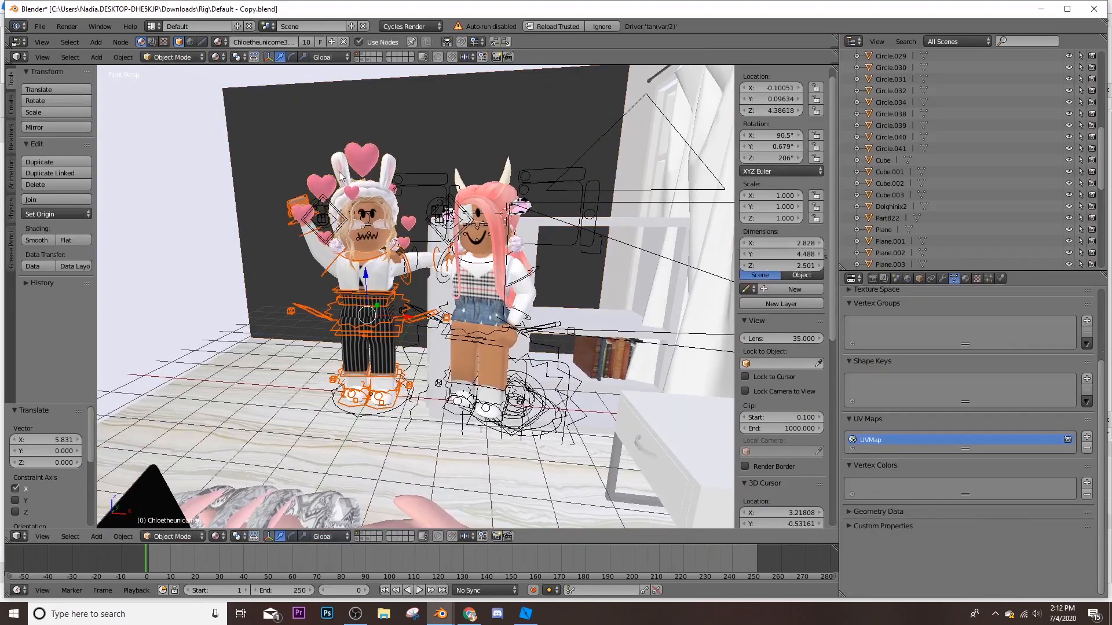
right_click(467, 350, "shift")
right_click(464, 231, "shift")
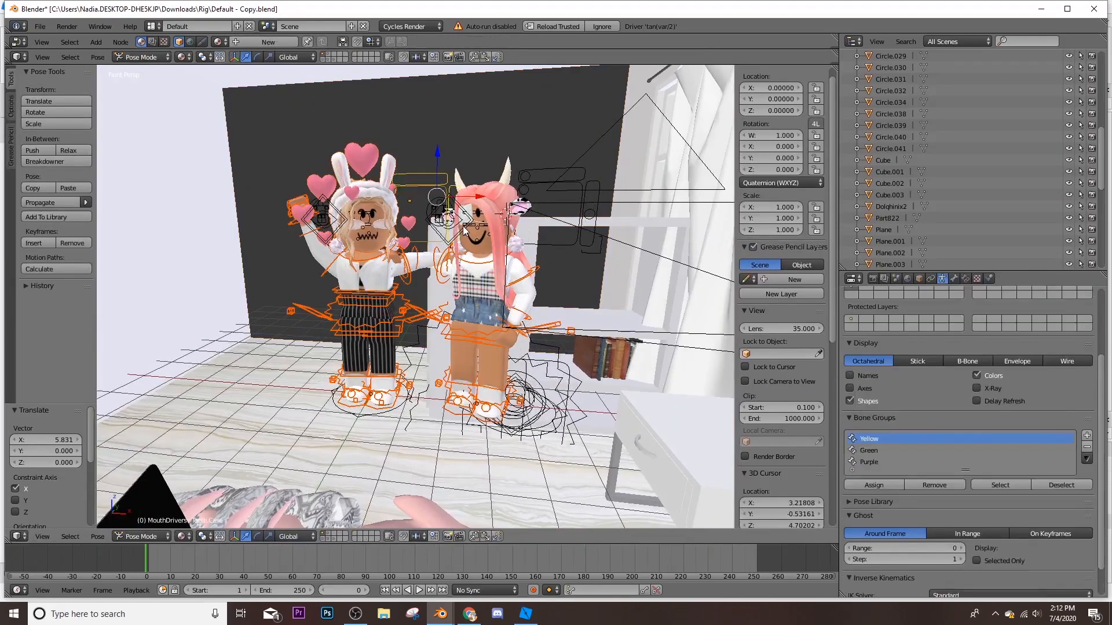
right_click(503, 219, "shift")
key("shift+f")
key("w")
left_click(432, 312)
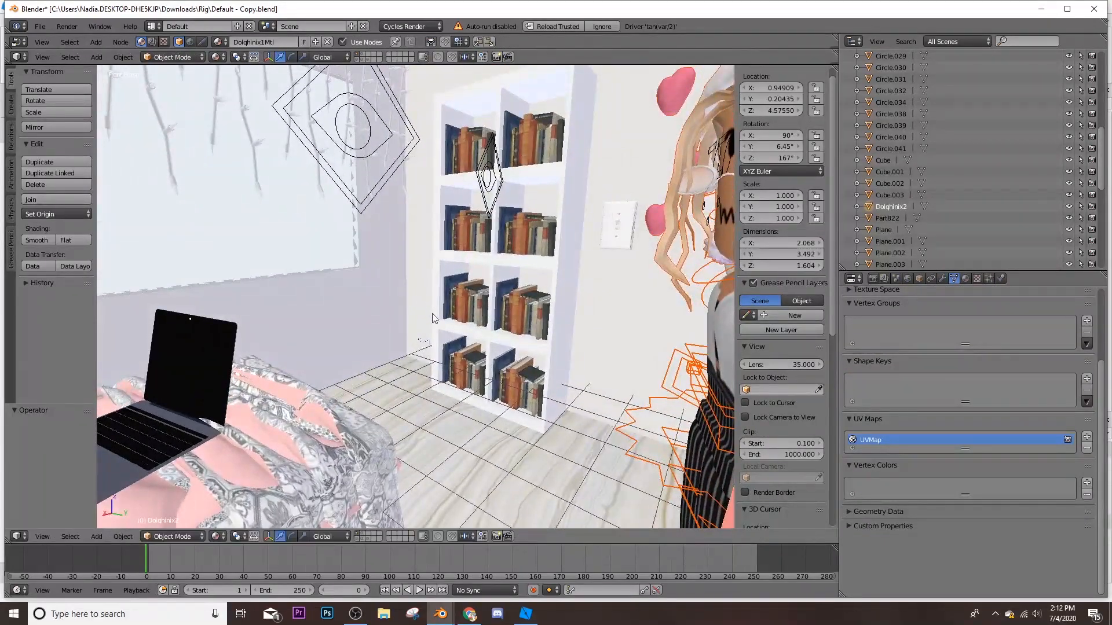
key("shift+f")
key("s")
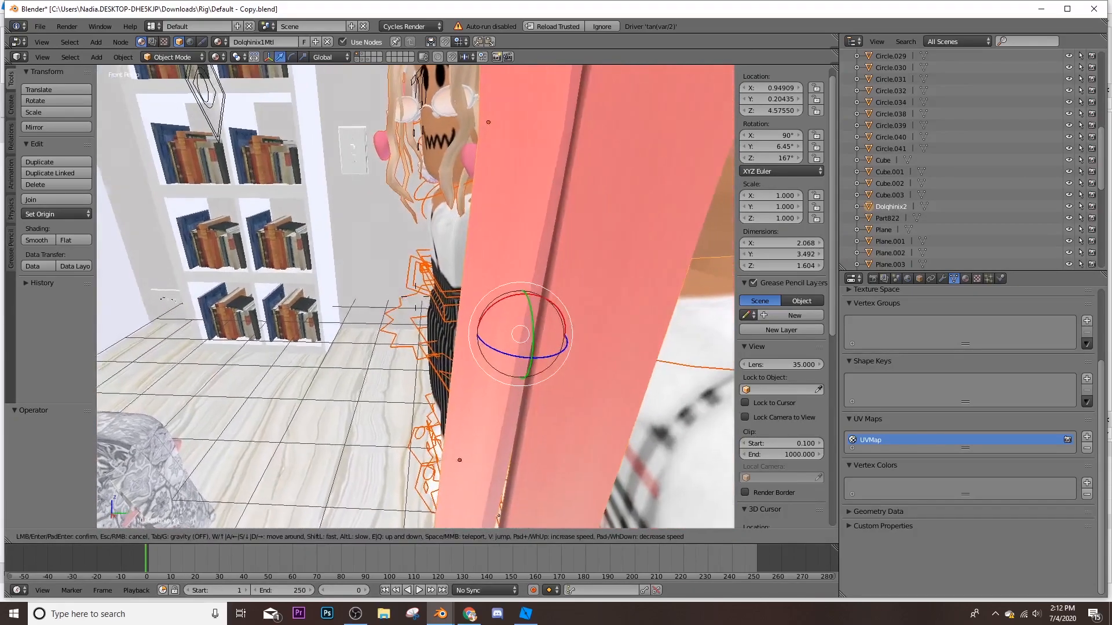
left_click(415, 297)
left_click_drag(366, 351, 565, 454)
Turn the selected avatars a further -10.9° or so around the Z axis
key("shift+f")
key("s")
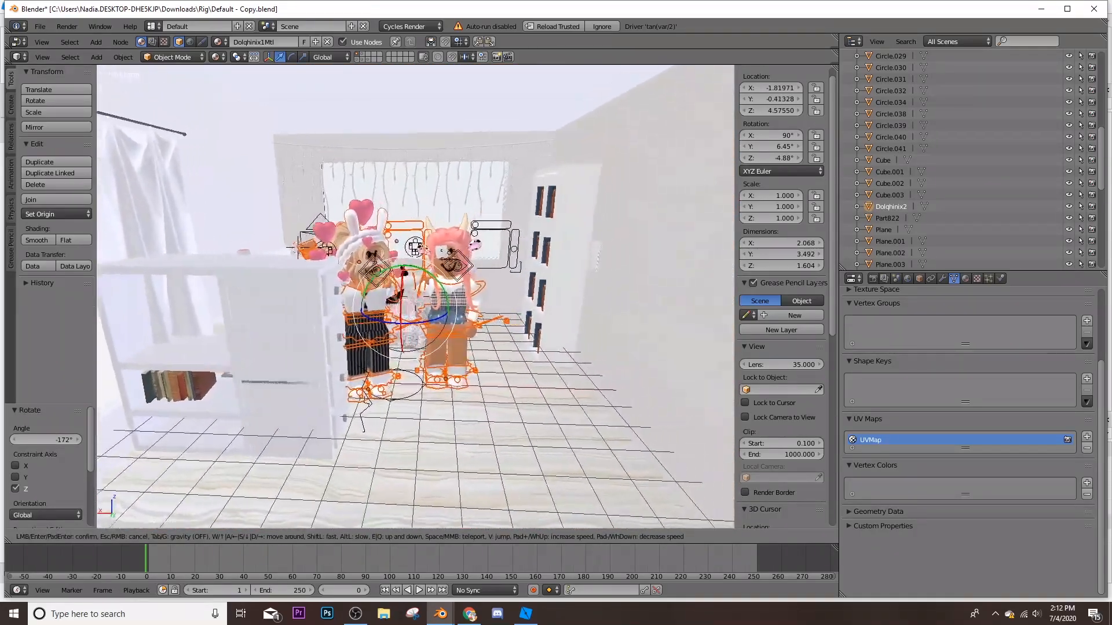
key("w")
left_click(405, 324)
key("r")
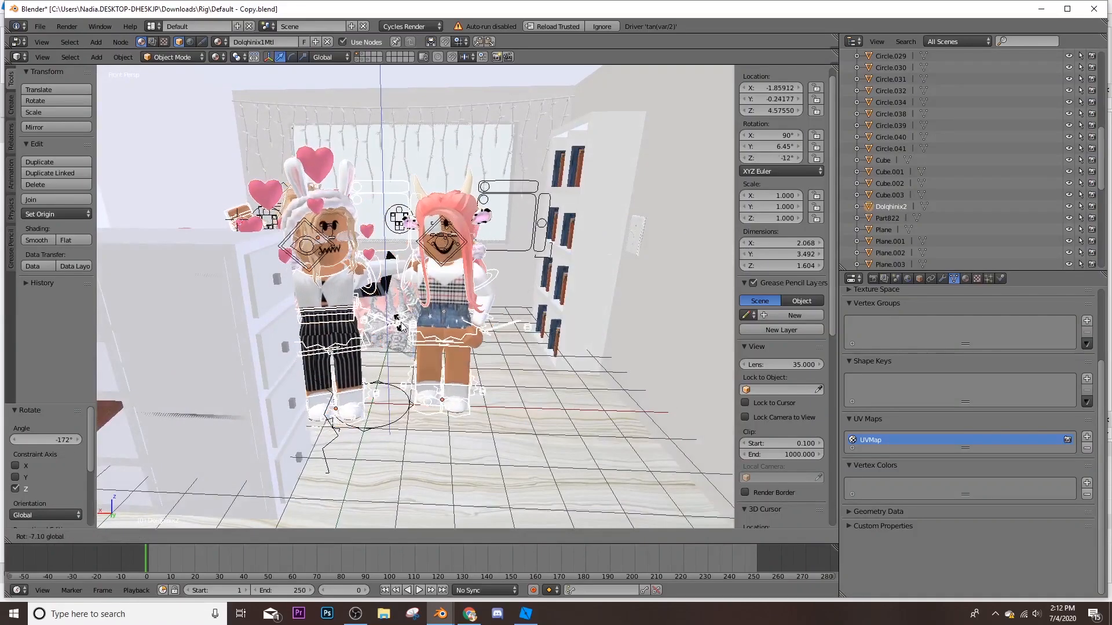
left_click(381, 388)
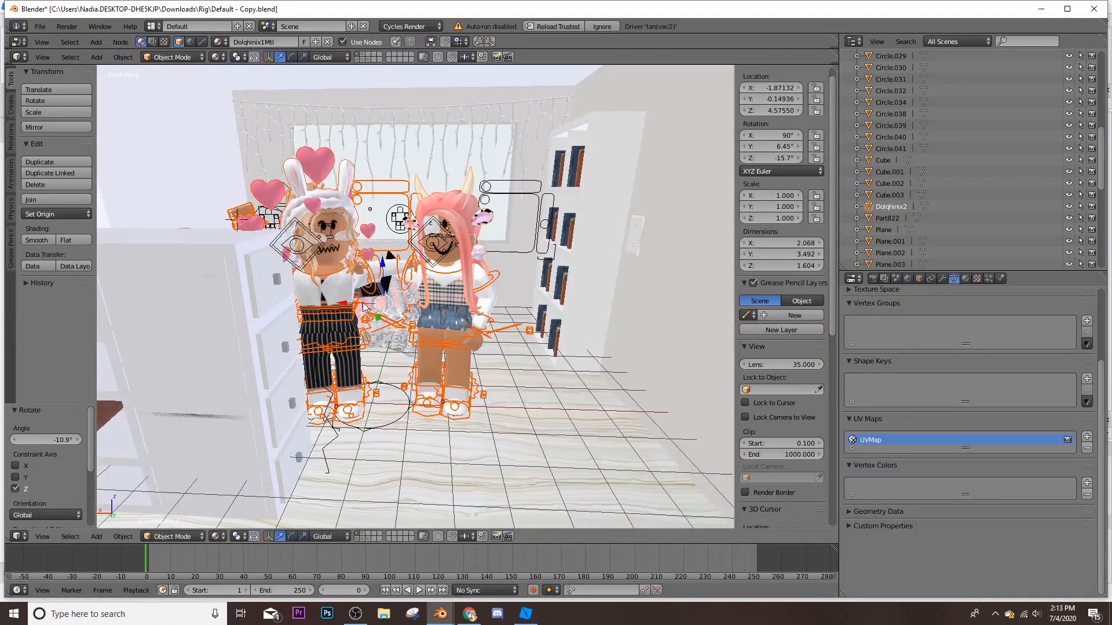
Move both avatars about -1.26 along X and -1.608 along Y, clear of the drawers
key("g")
key("x")
left_click(435, 327)
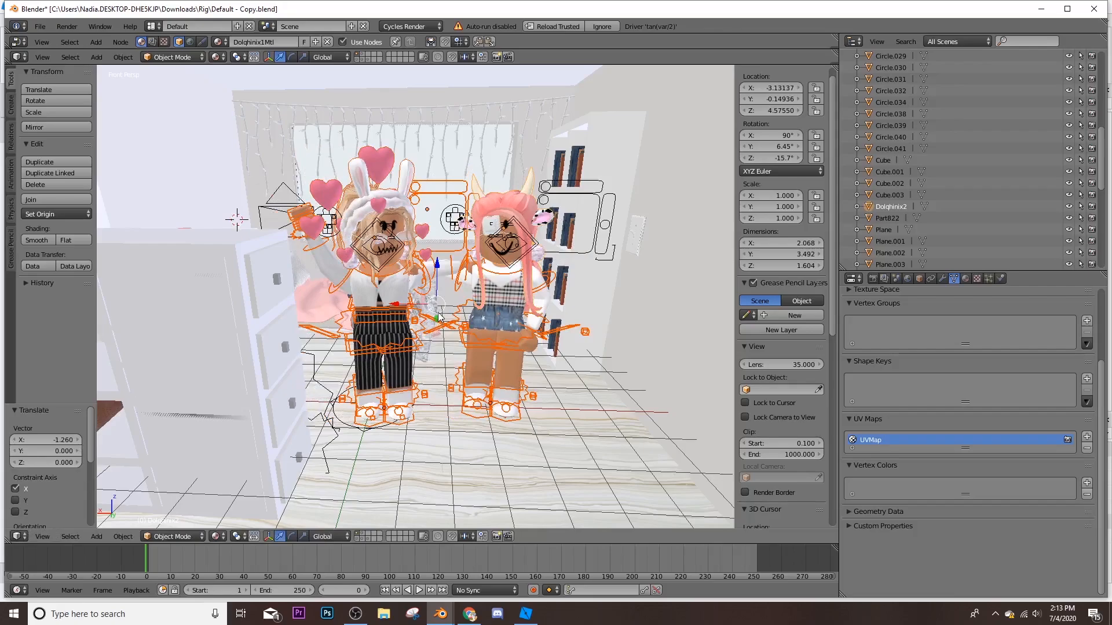
key("g")
key("y")
left_click(439, 316)
key("shift+f")
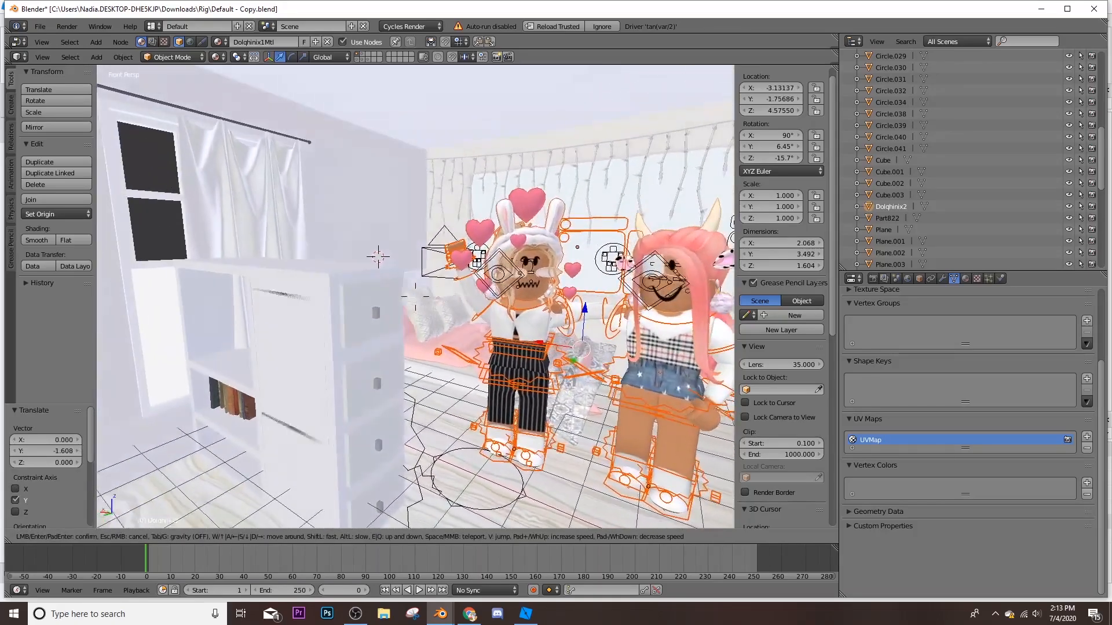
left_click(438, 301)
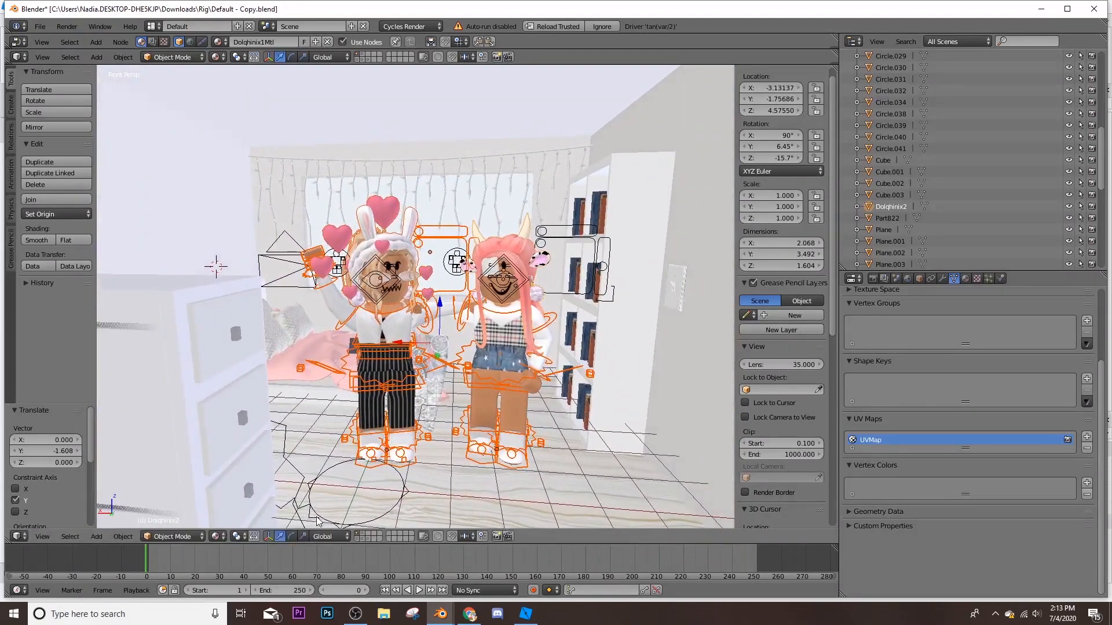
right_click(392, 266)
key("ctrl+Tab")
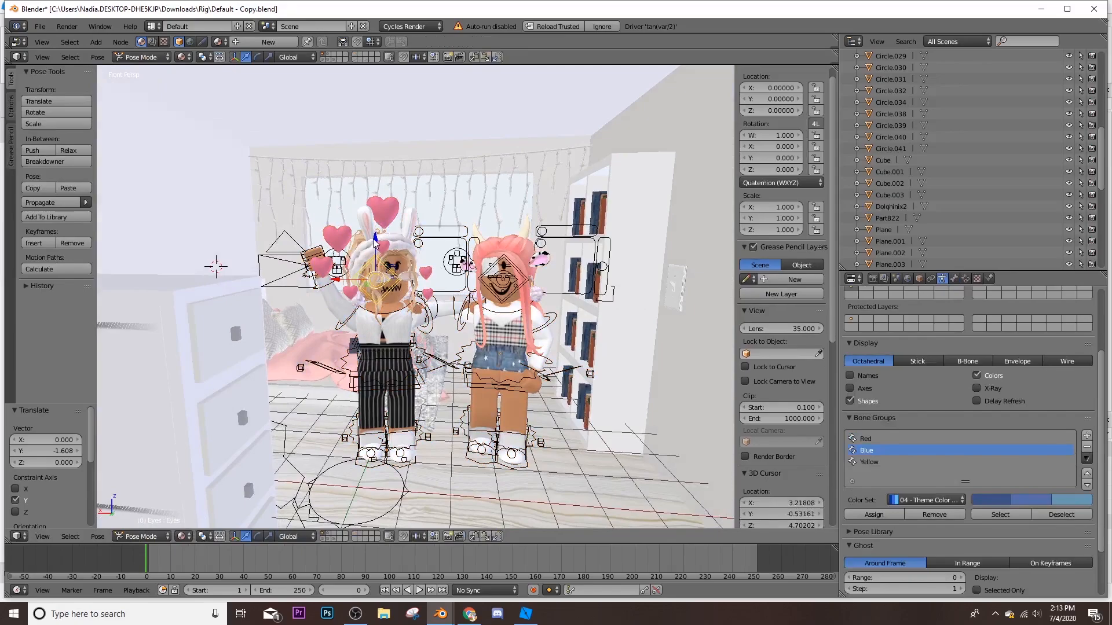
right_click(377, 240)
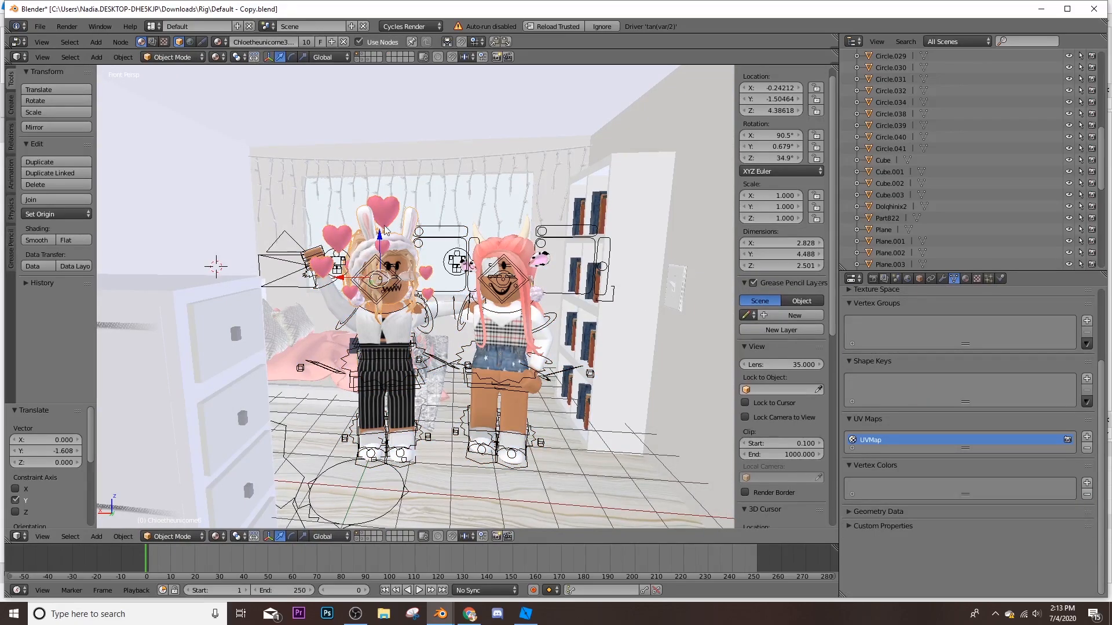
Add a camera at the 3D cursor and switch the viewport to look through it
key("shift+a")
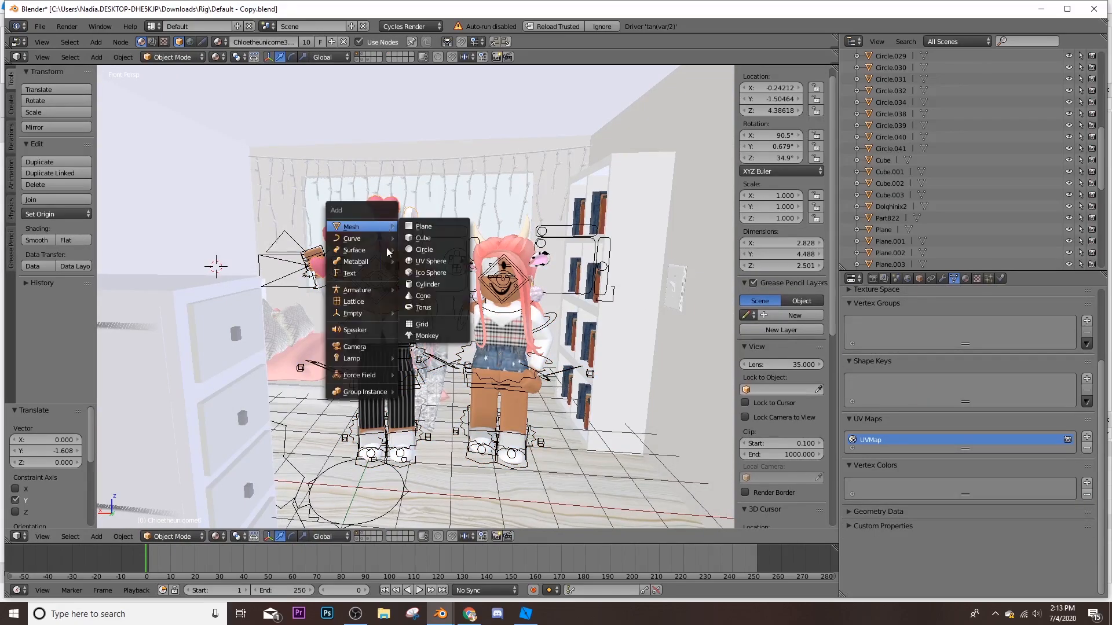
left_click(376, 349)
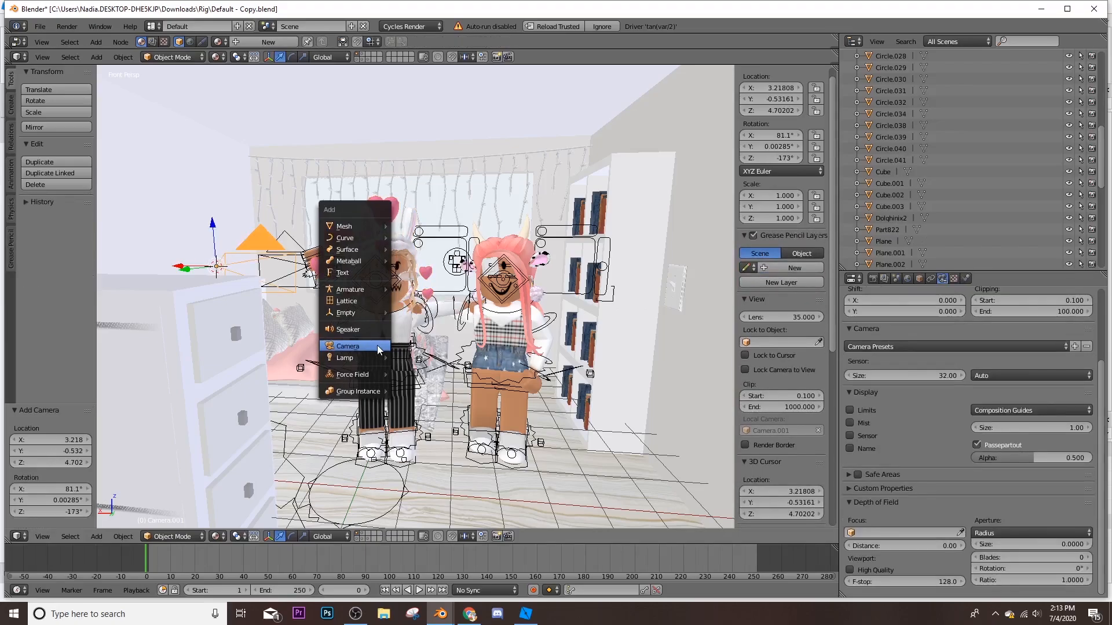
left_click(48, 538)
mouse_move(83, 415)
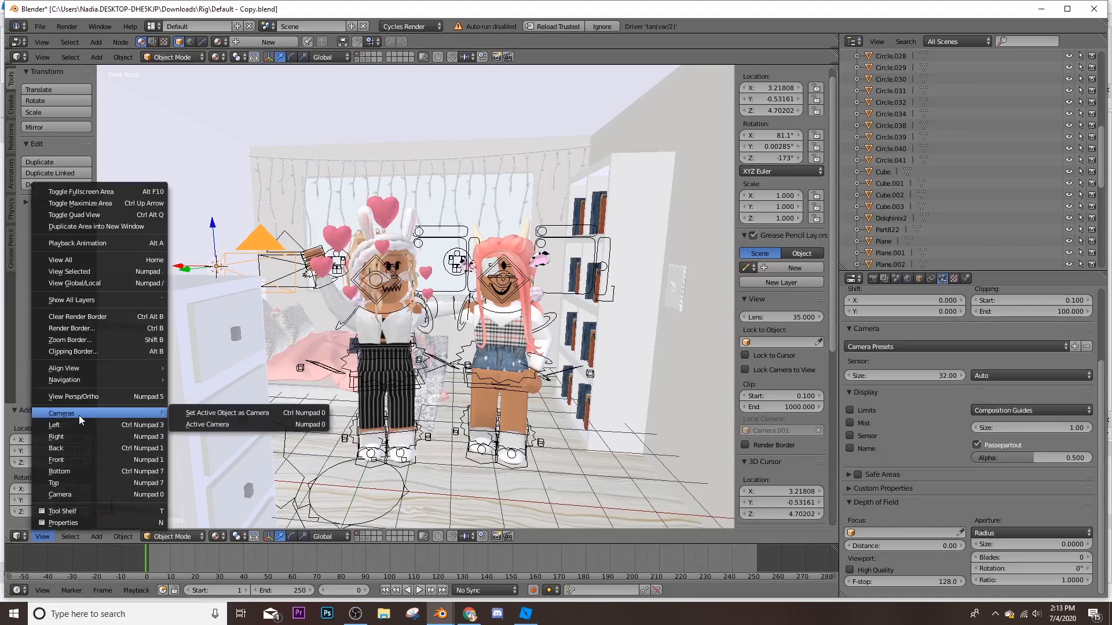
left_click(212, 421)
Fly the camera to about X -2.54, Y 8.19, Z 4.24 so it frames both avatars from the front
key("shift+f")
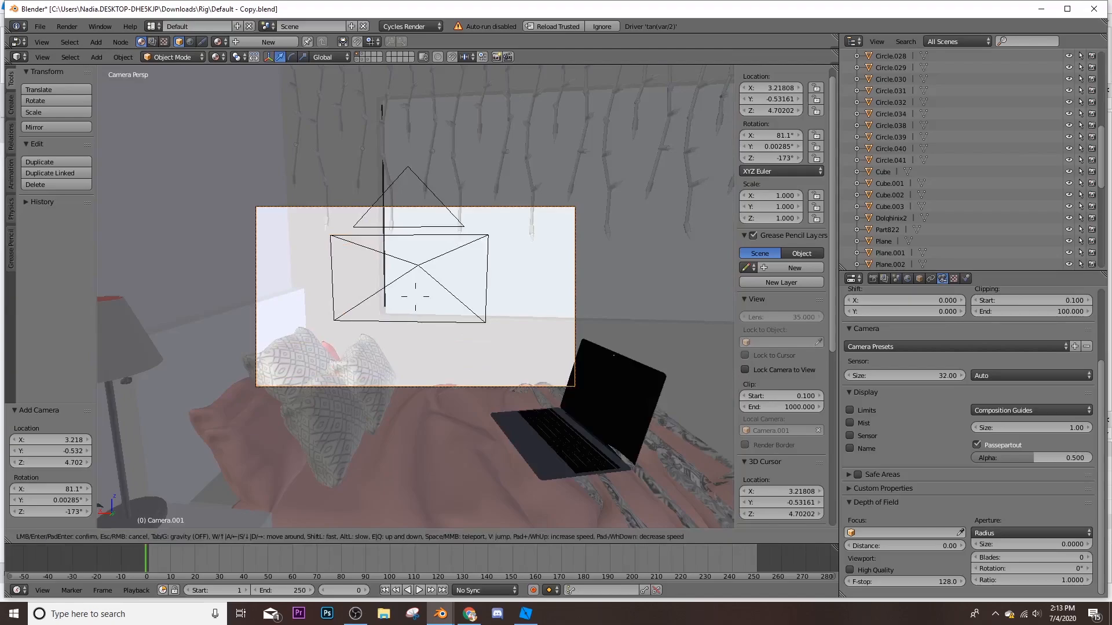
key("s")
key("d")
key("q")
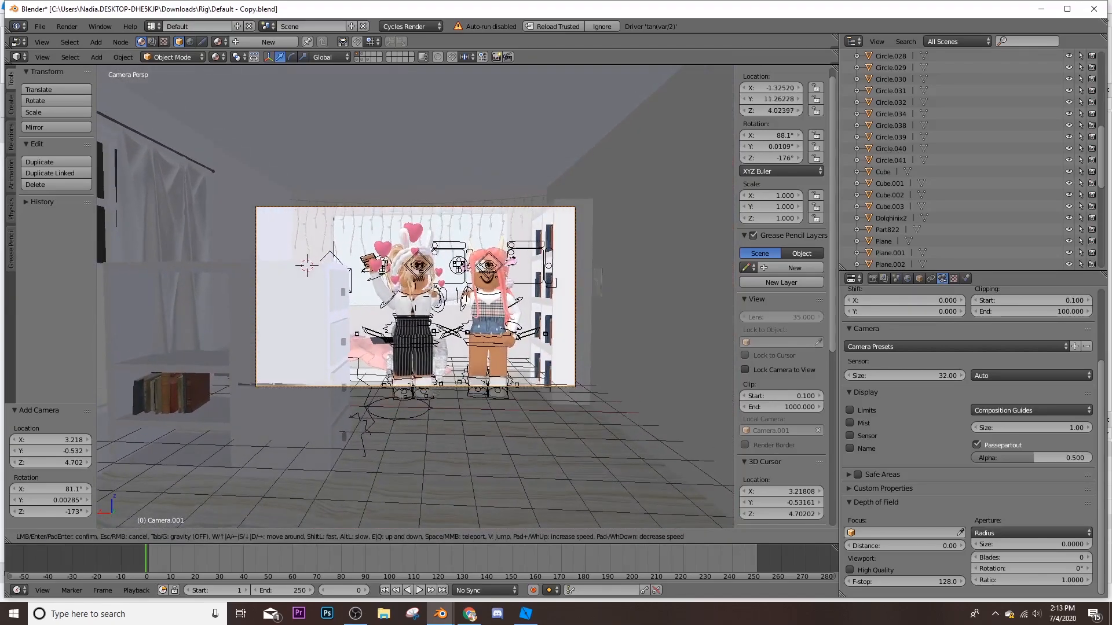
key("w")
key("d")
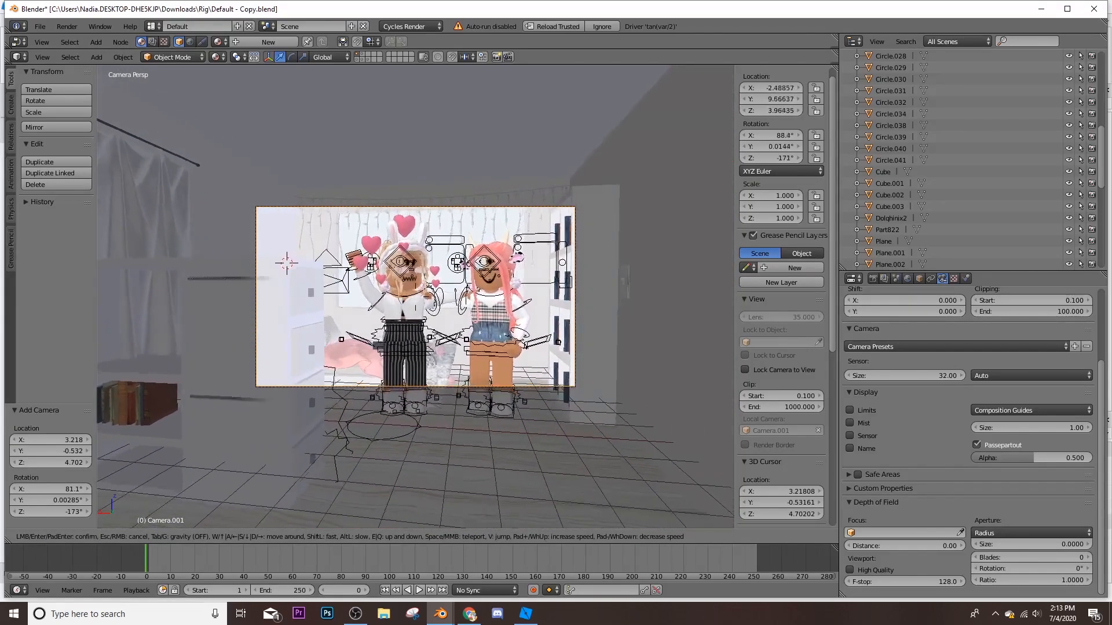
key("e")
key("w")
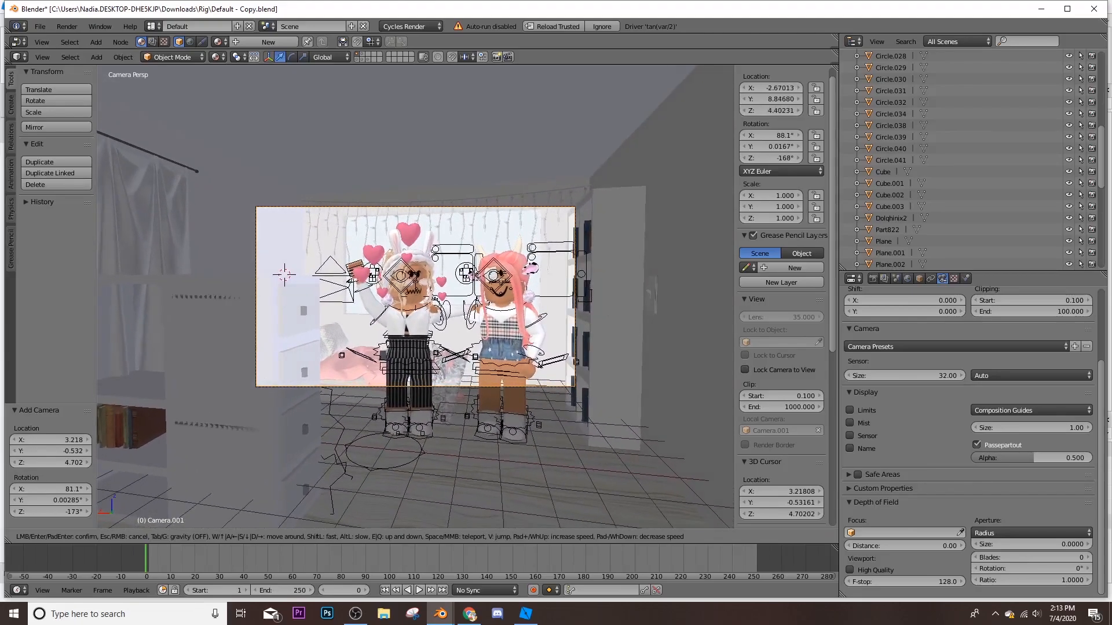
key("e")
key("a")
key("s")
key("q")
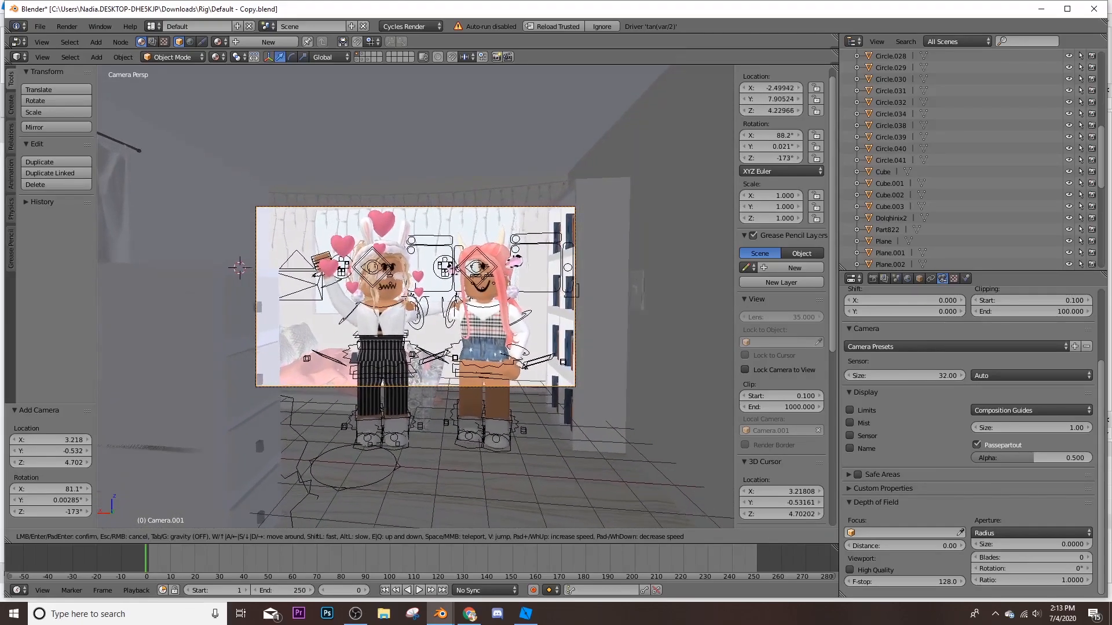
key("w")
key("Return")
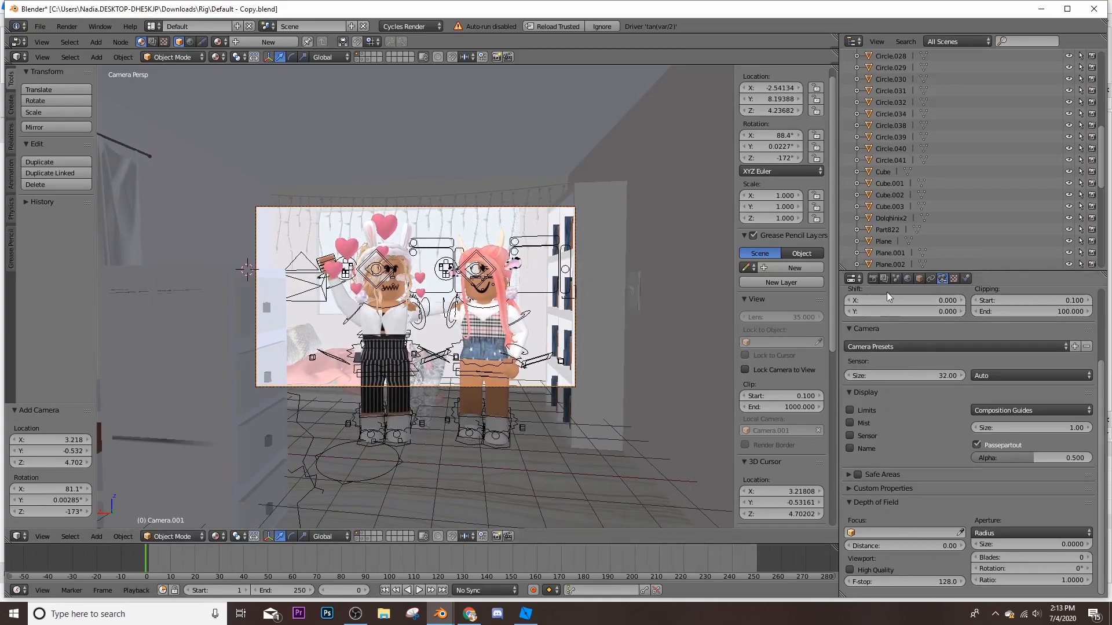
Try a vertical render resolution of 1500 px and undo the change
left_click(872, 279)
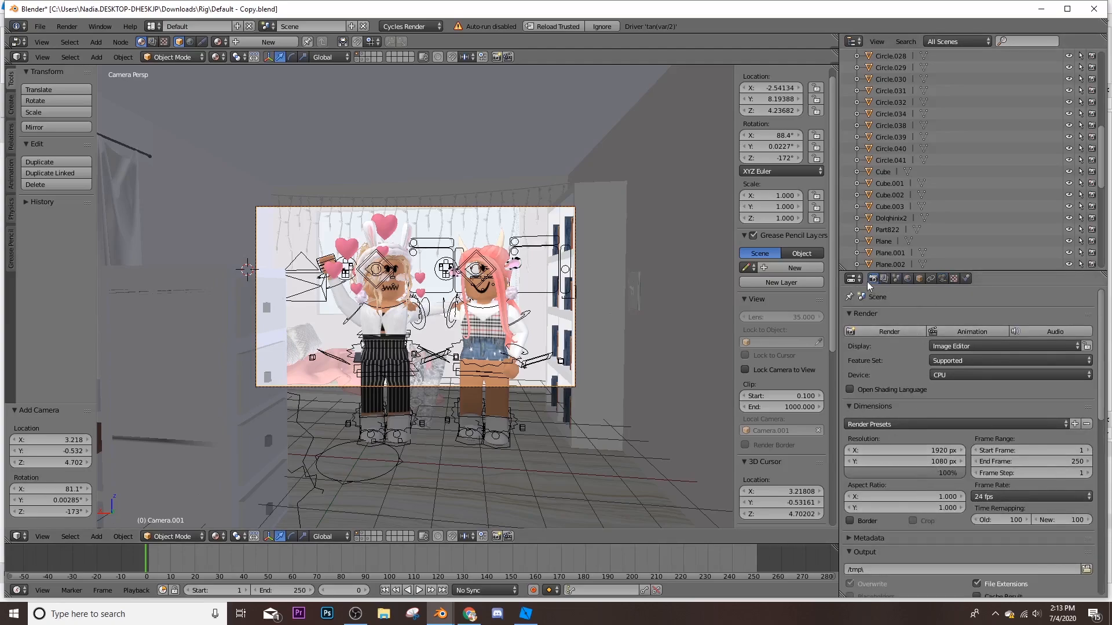
left_click(890, 451)
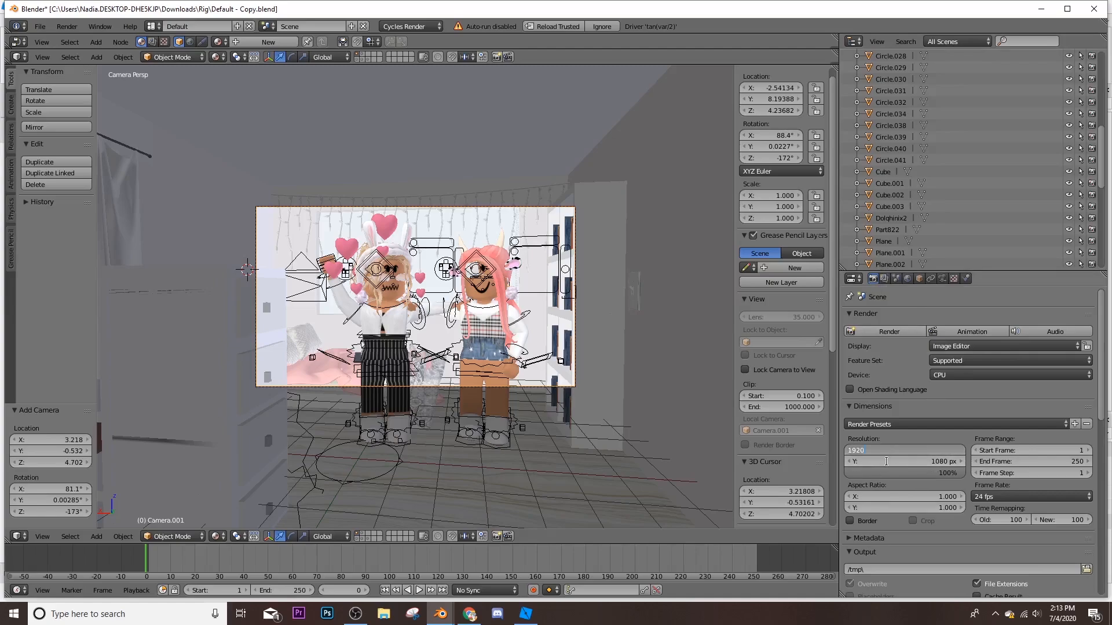
left_click(886, 462)
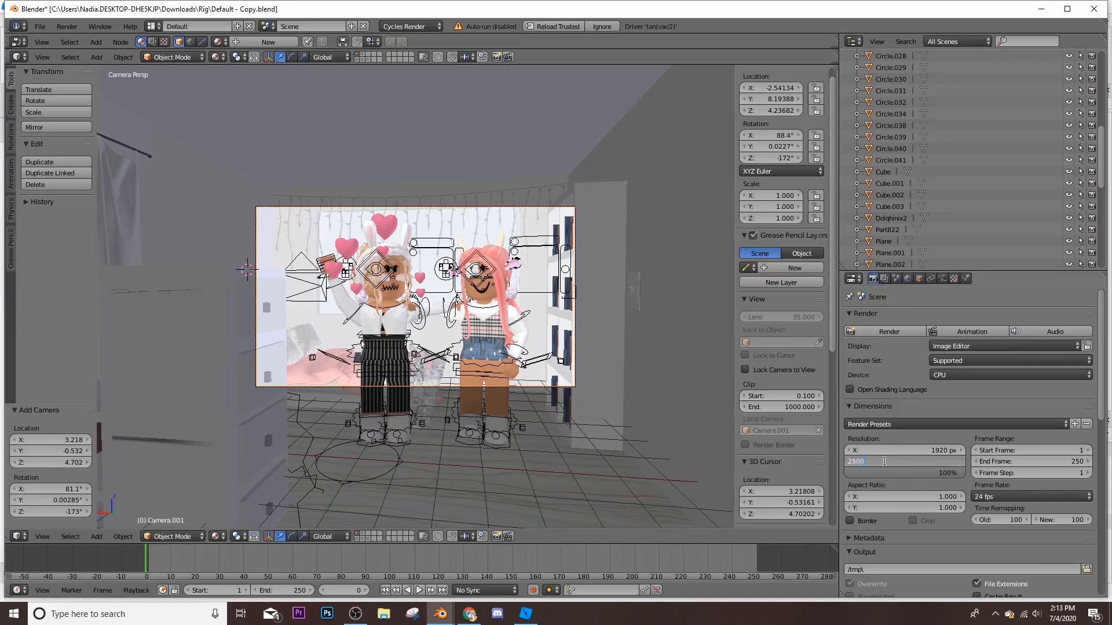
type("1500")
key("Return")
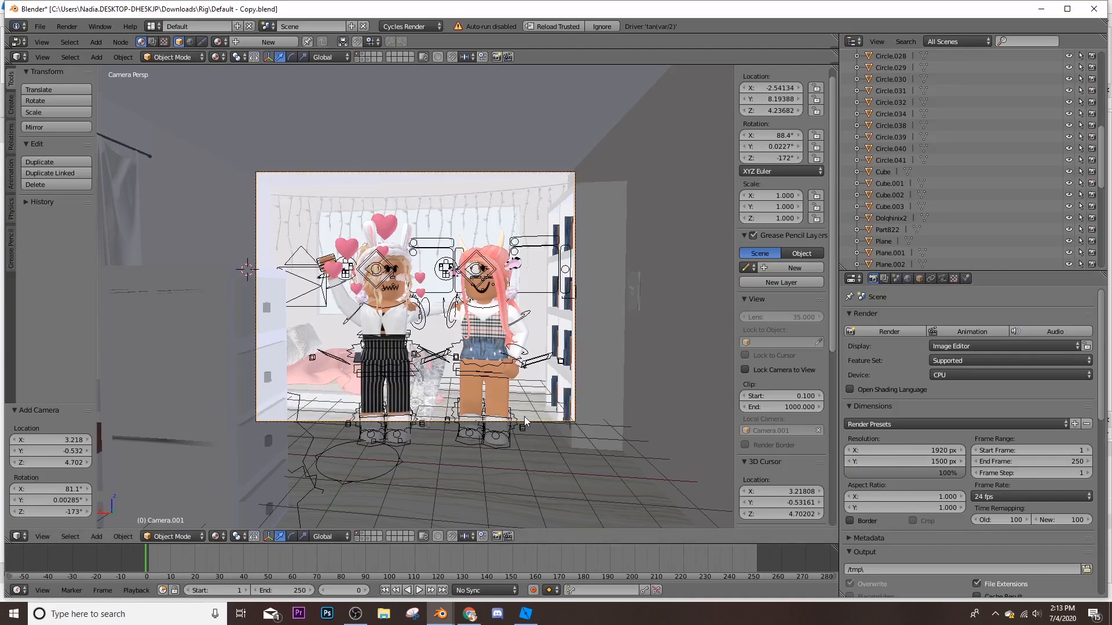
key("ctrl+z")
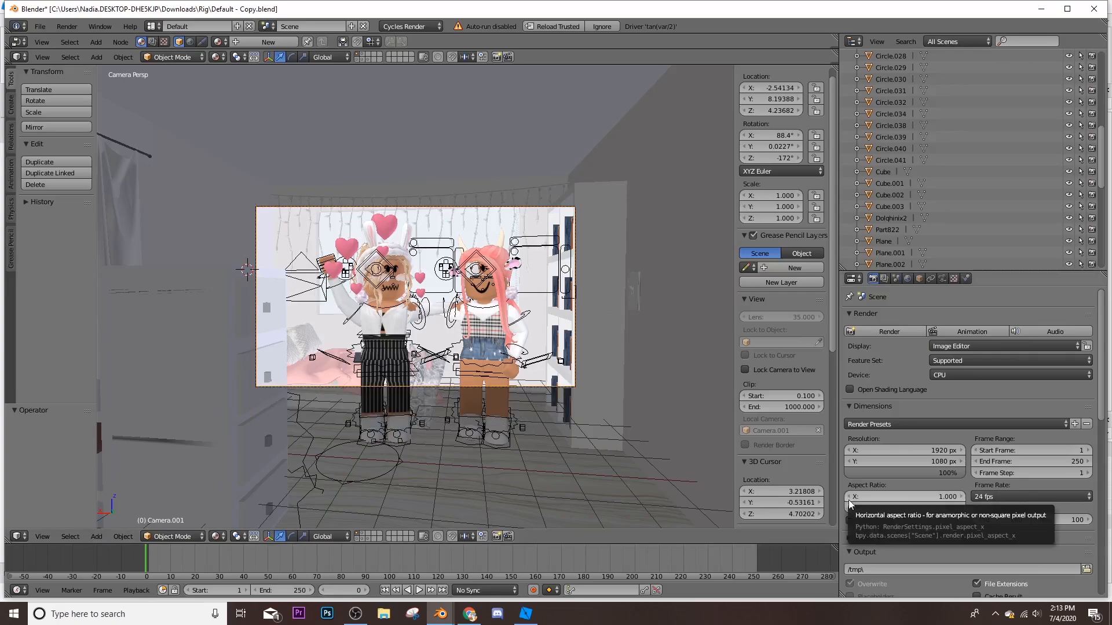
Enable ambient occlusion for the world and set its factor to 1.50
left_click(908, 279)
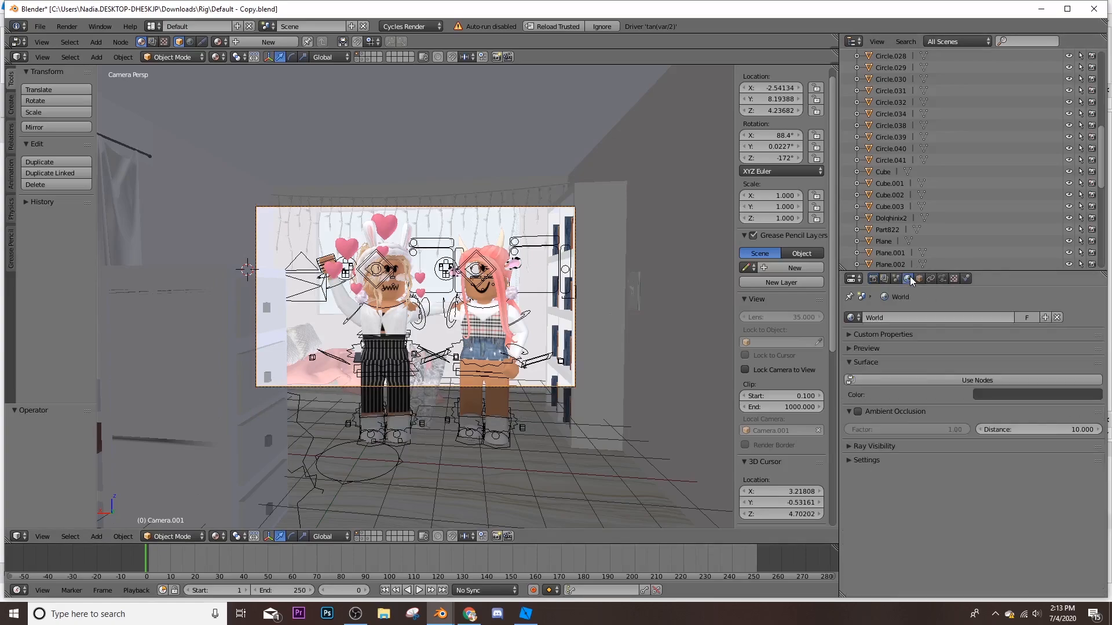
left_click(858, 412)
left_click(898, 429)
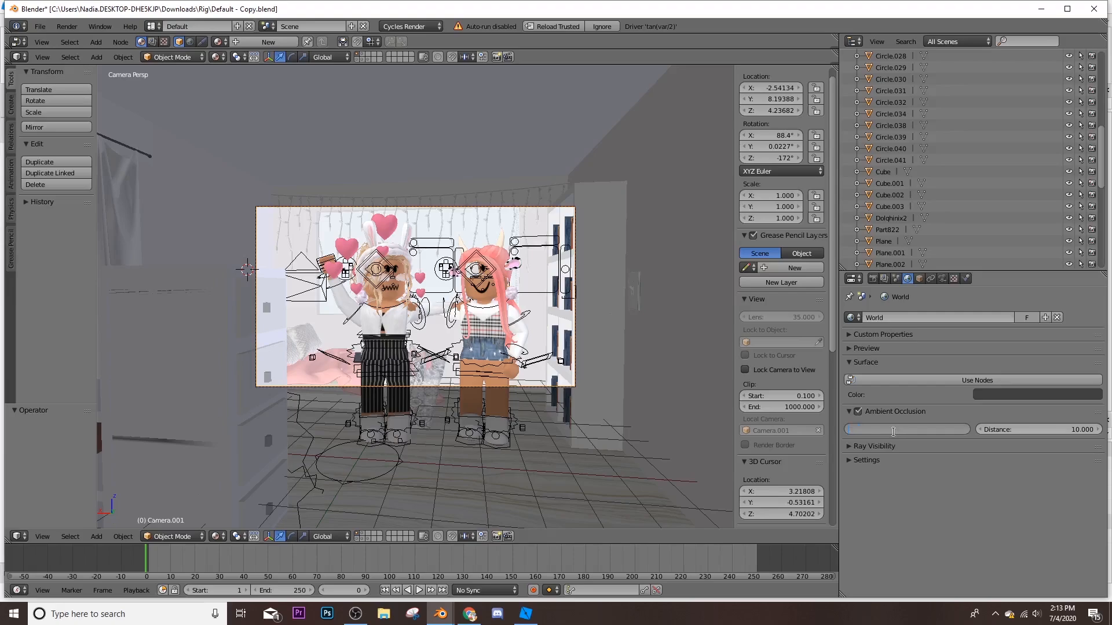
key("Return")
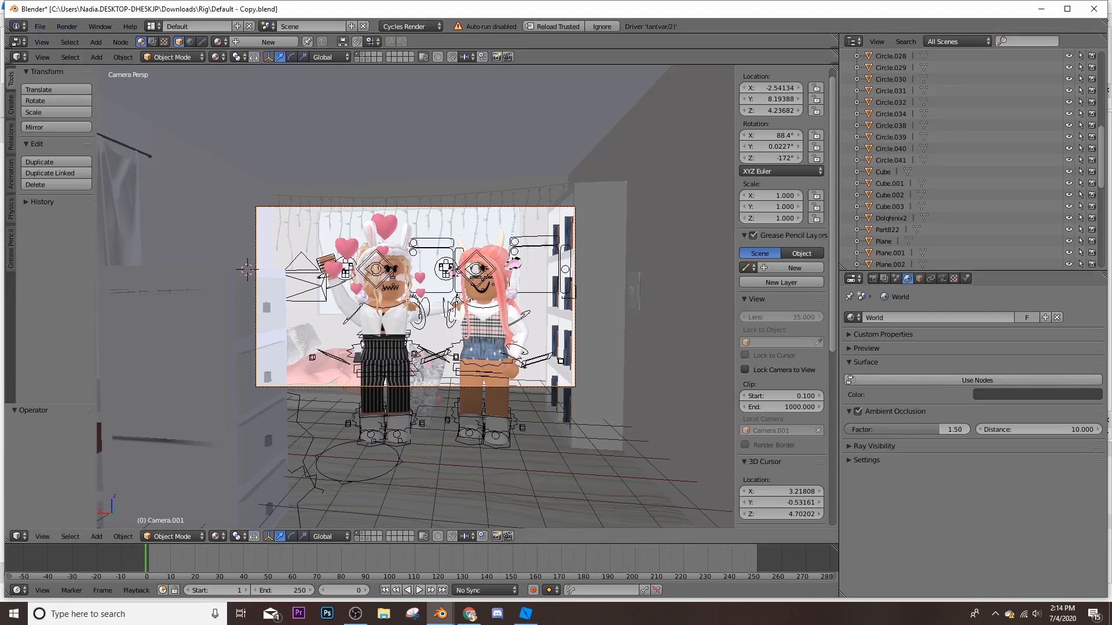
Nudge the camera slightly sideways to about X -2.50, Y 8.20 to refine the framing of the avatars
key("g")
left_click(584, 256)
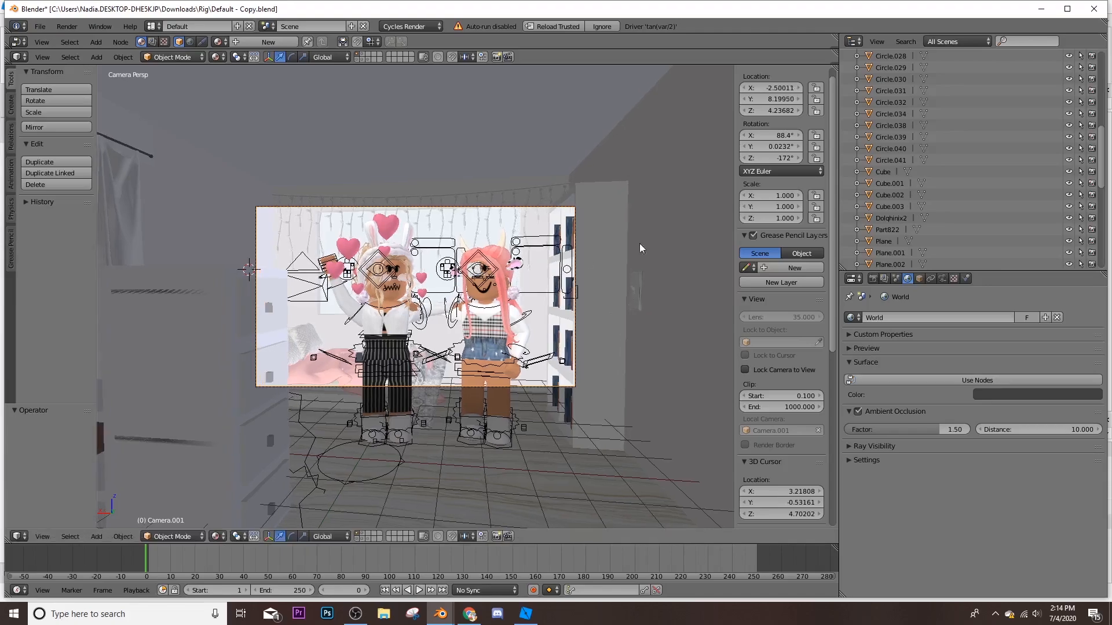
Set the render output file format to PNG
left_click(875, 280)
scroll(918, 401, "down", 8)
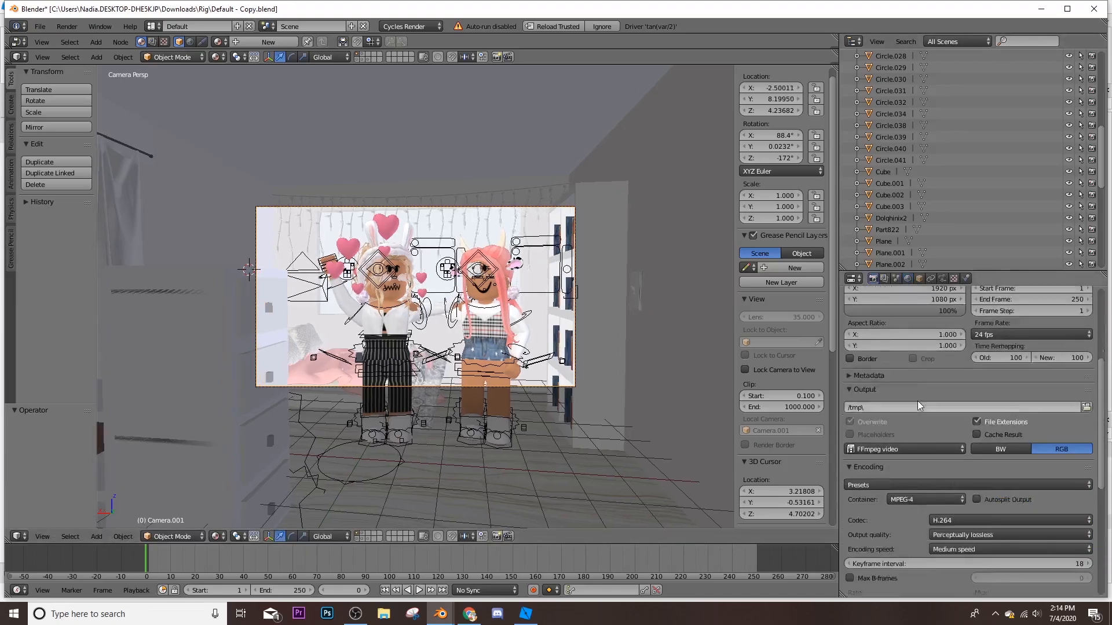
left_click(915, 404)
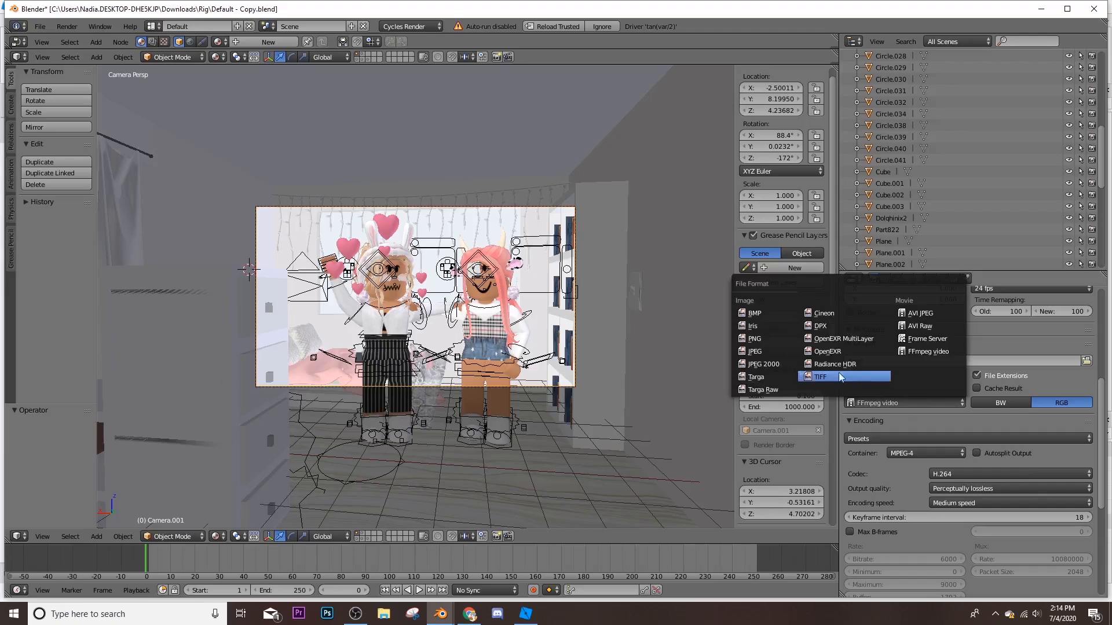
left_click(764, 338)
Fly the camera slightly closer to about X -2.33, Y 7.93, Z 4.35 and render the image
key("shift+f")
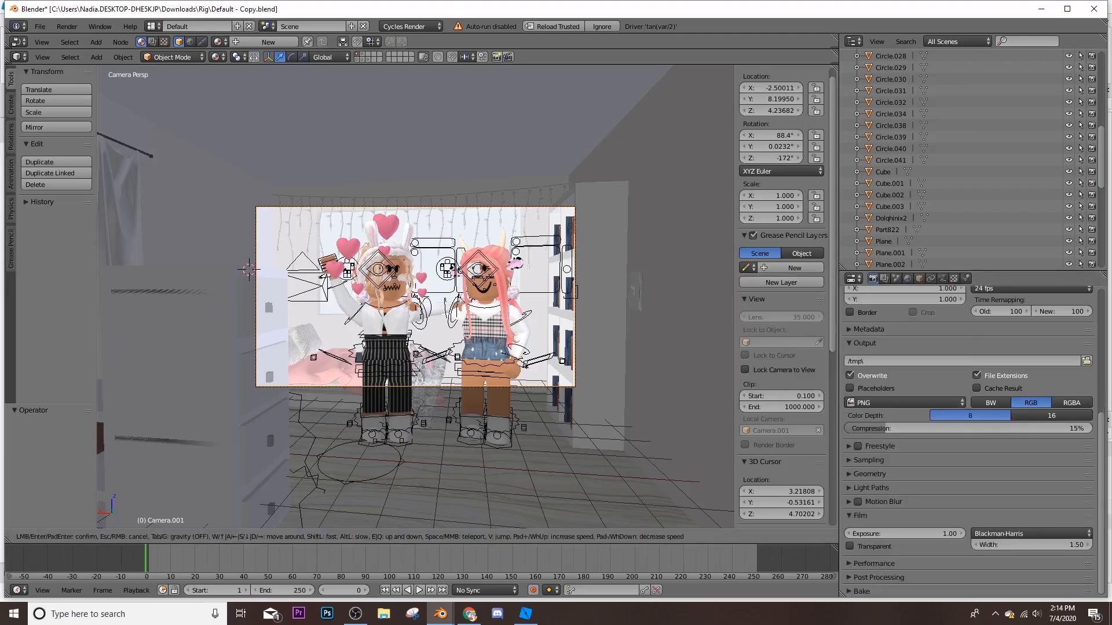
key("w")
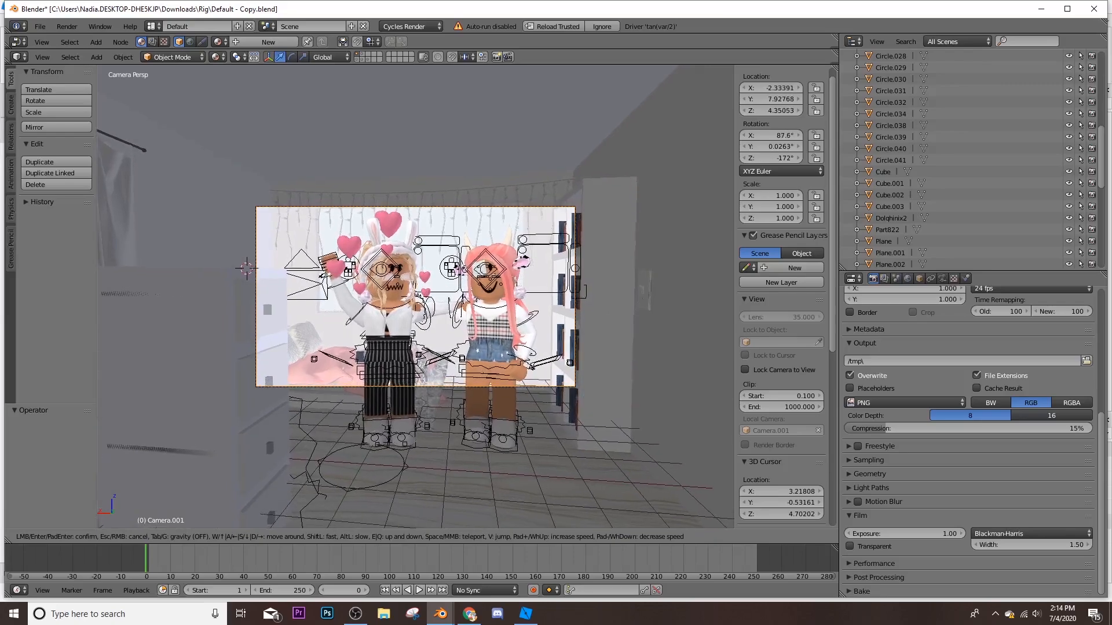
key("Return")
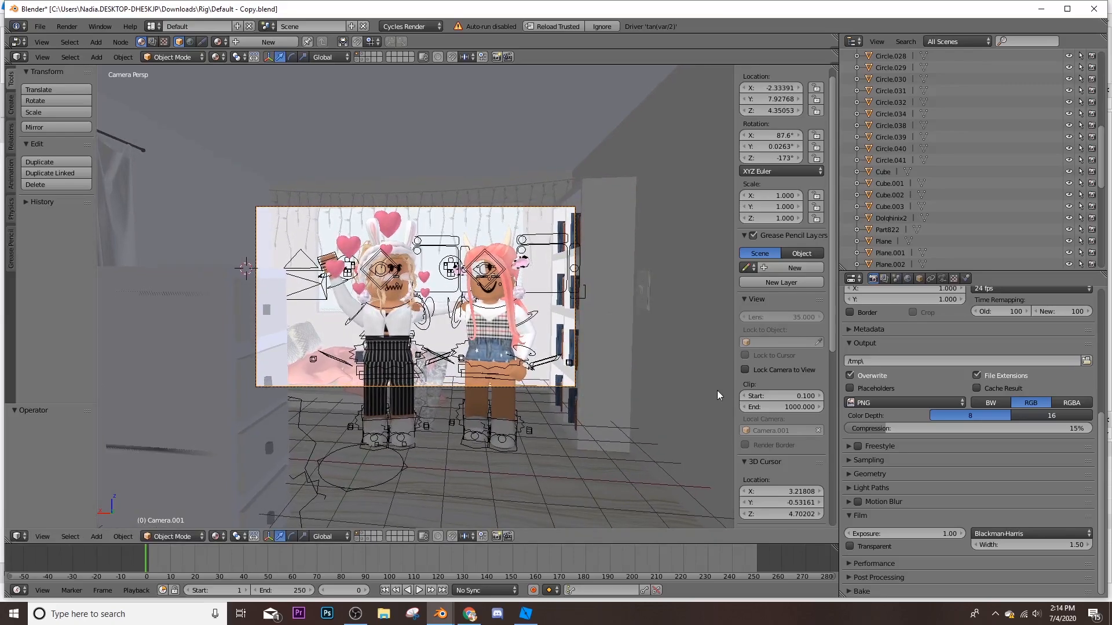
left_click(67, 27)
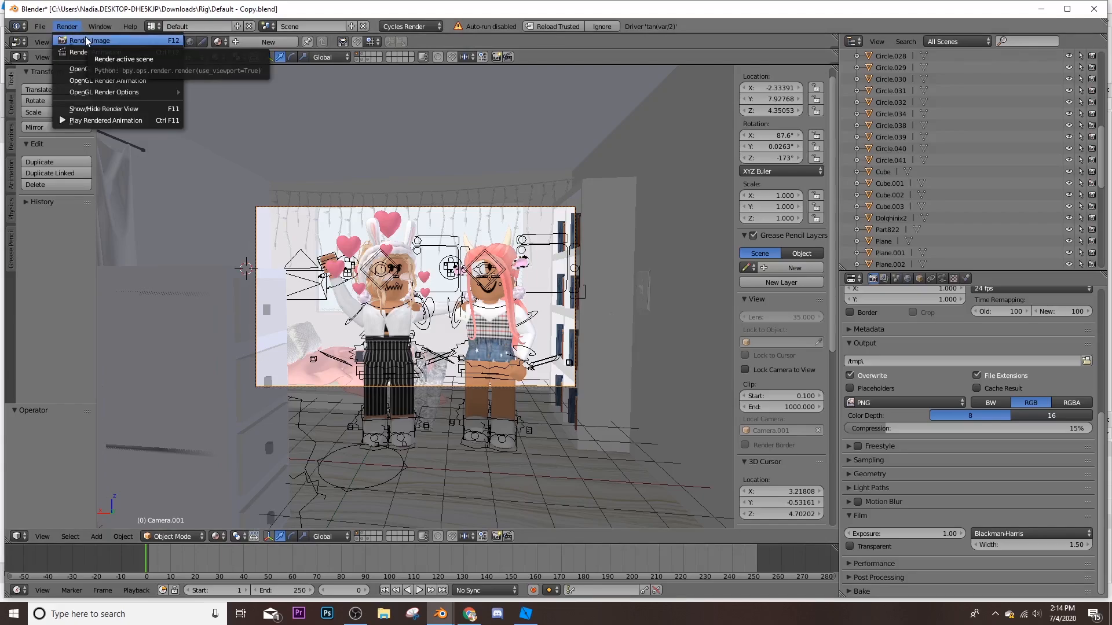
left_click(86, 40)
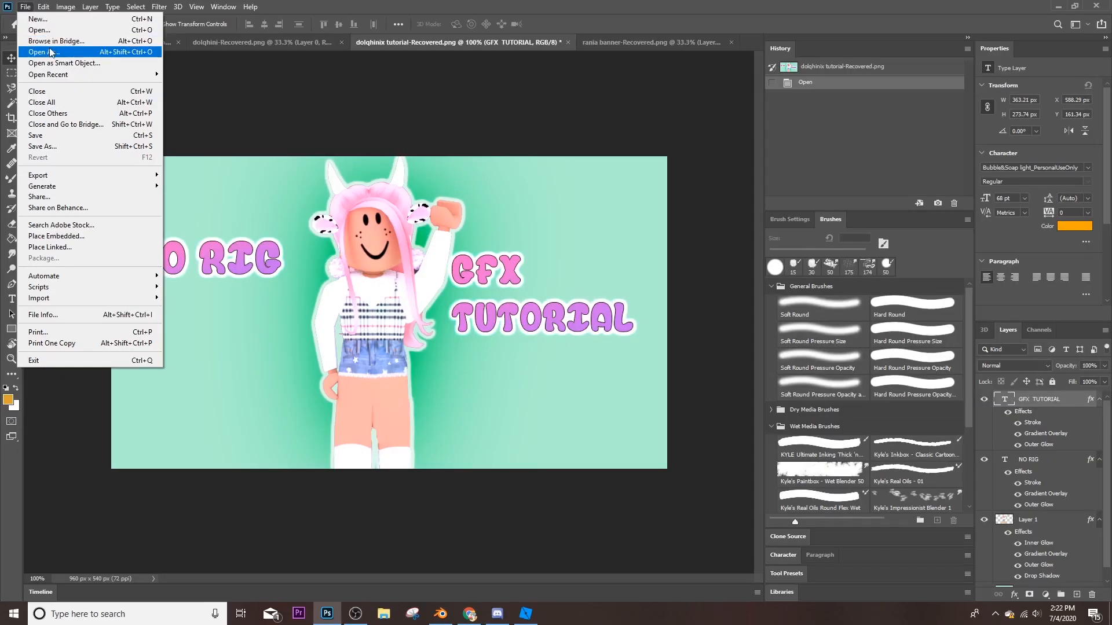
Switch to Photoshop and open the rendered image 2 person tutorial.png
left_click(47, 30)
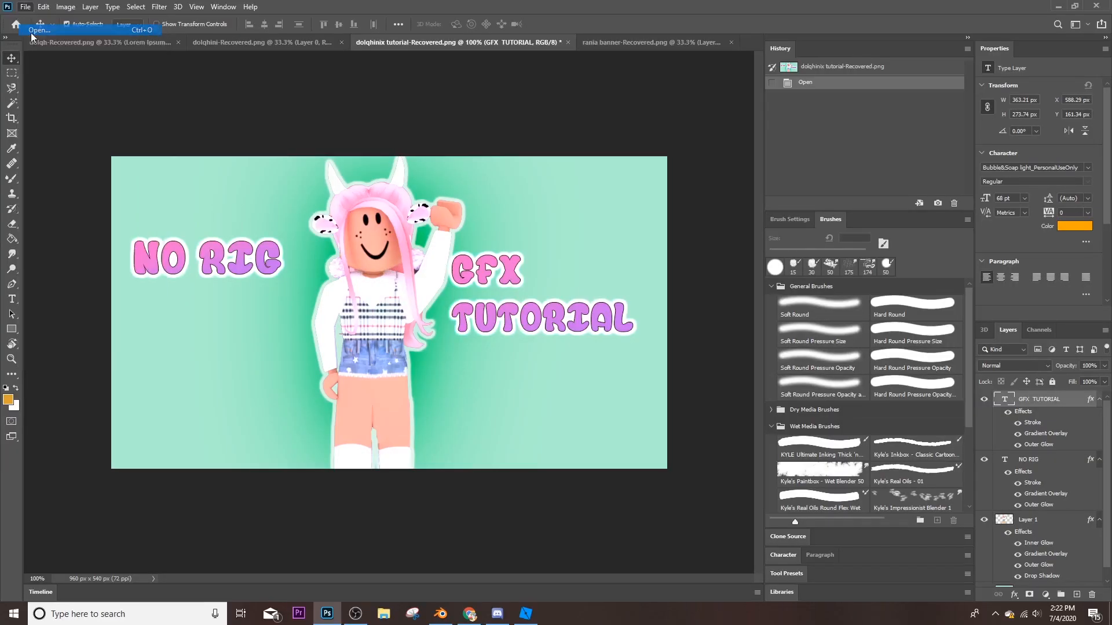
double_click(713, 298)
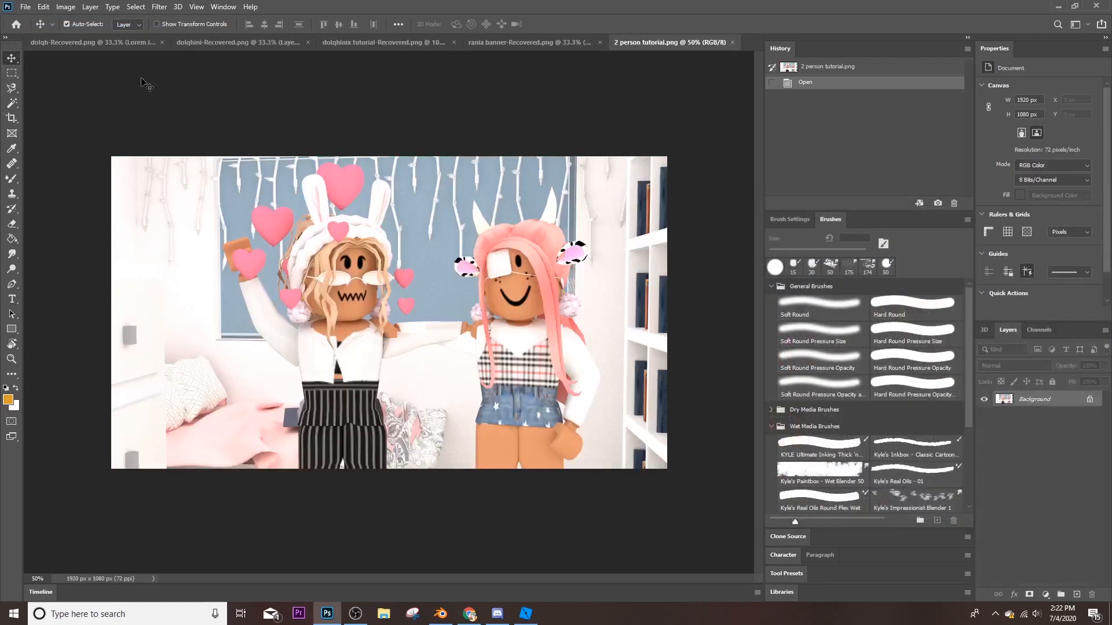
Unlock the background layer and erase the first two blue window areas between the avatars using the Magic Wand
left_click(12, 103)
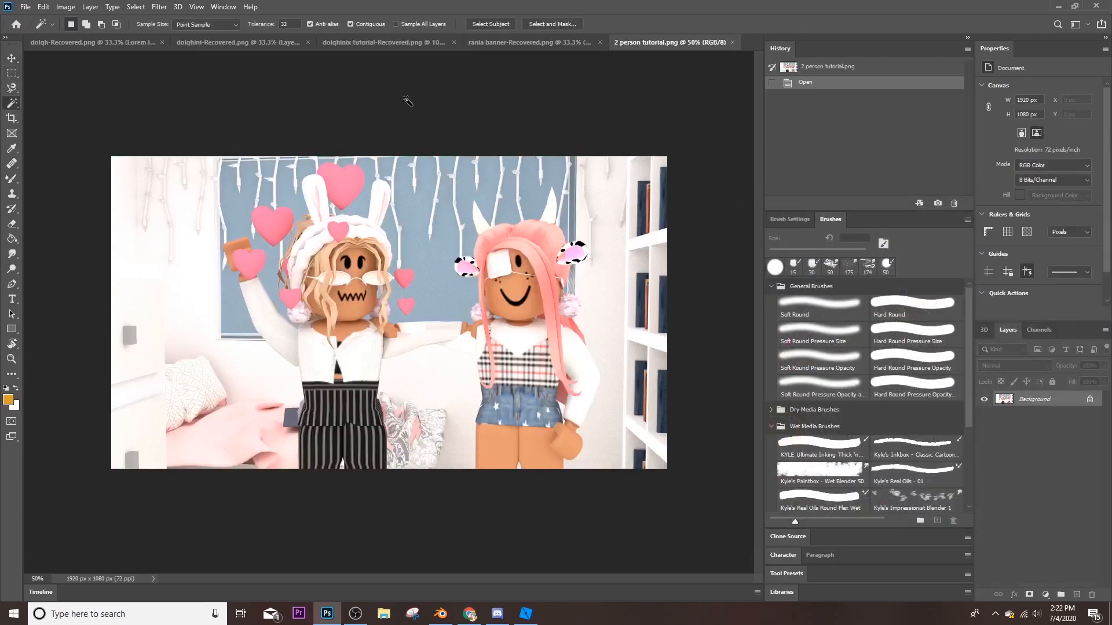
left_click(455, 228)
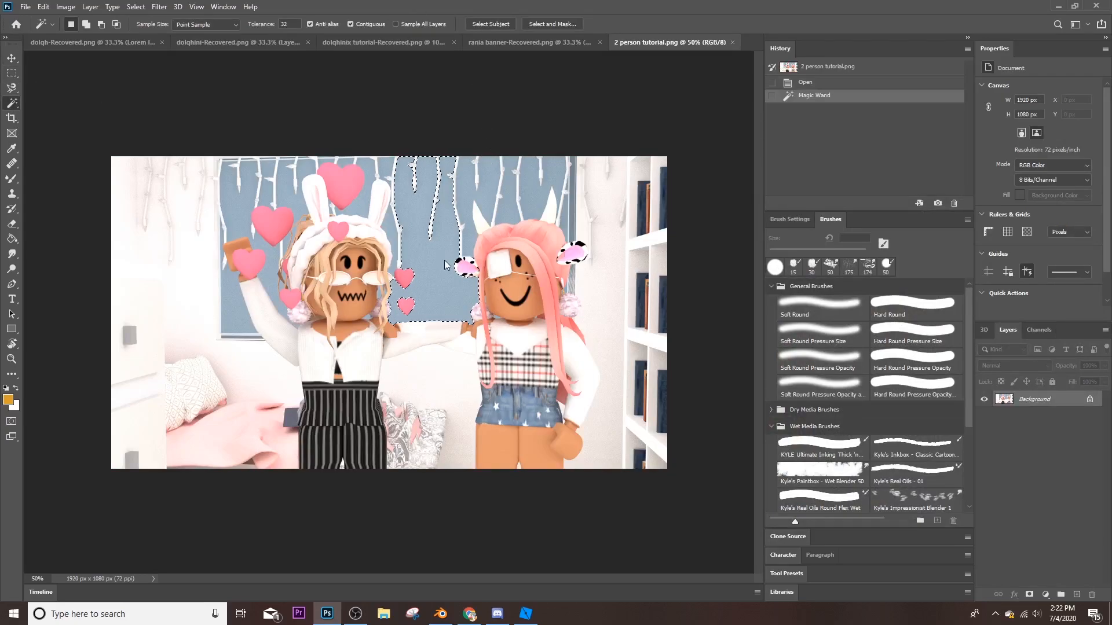
left_click(1089, 399)
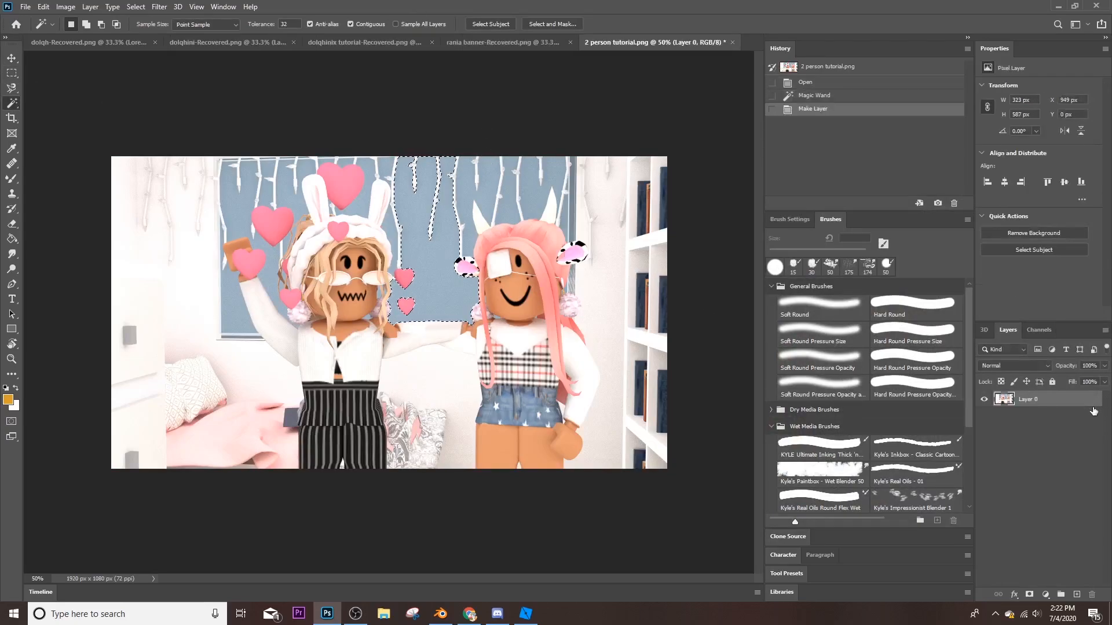
key("Delete")
left_click(464, 189)
key("Delete")
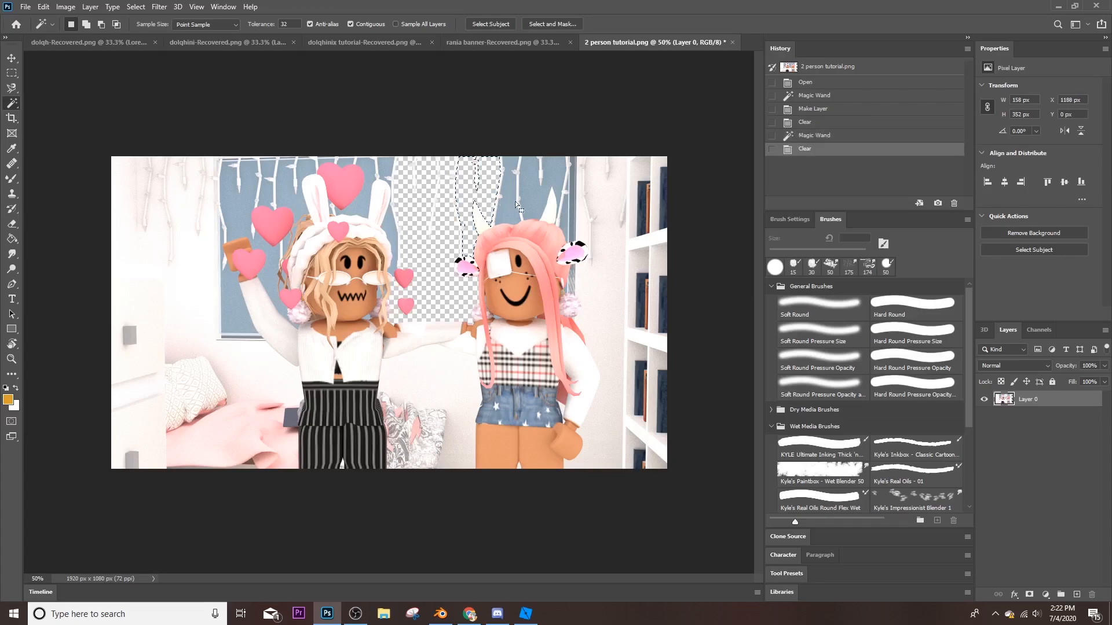
Erase the remaining blue window areas around both avatars with the Magic Wand, deselect and return to the Move tool
left_click(509, 199)
key("Delete")
left_click(544, 197)
key("Delete")
left_click(243, 244)
key("Delete")
key("ctrl+d")
left_click(12, 59)
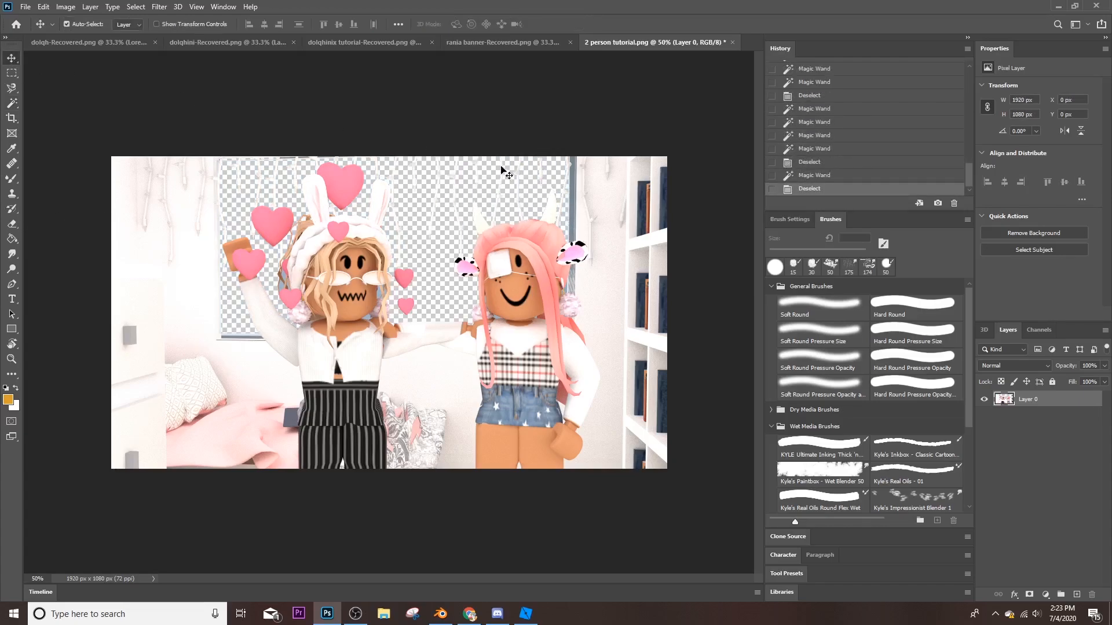
Switch to Chrome, search Bing Images for "bright cloudy sky" and open a blue sky photo with white clouds
left_click(469, 614)
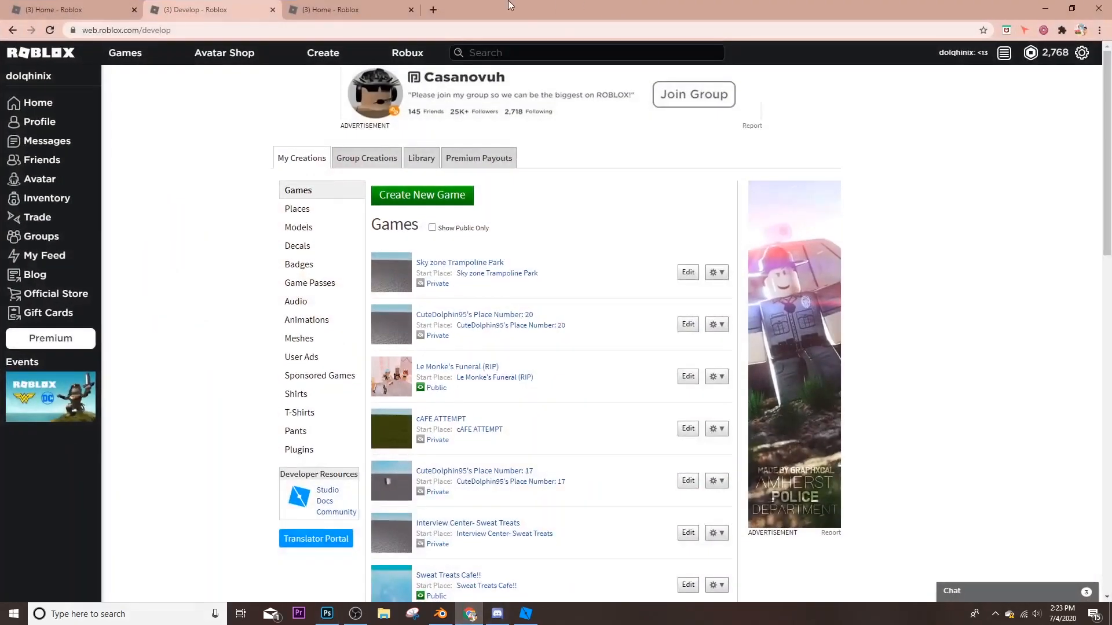
left_click(433, 9)
type("bright cloudy sky")
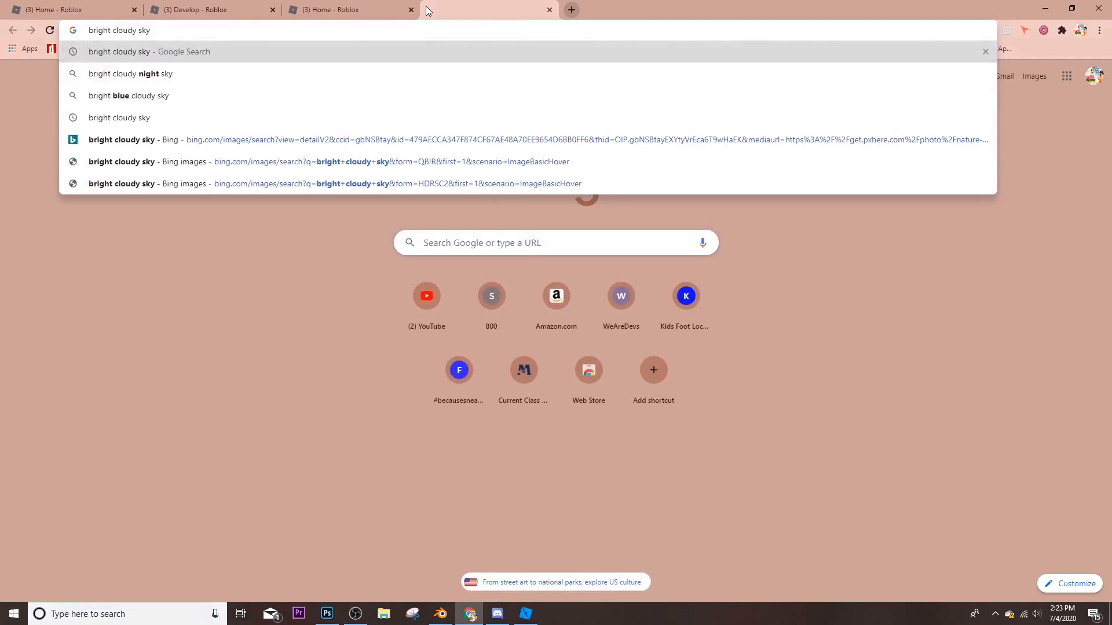
key("Return")
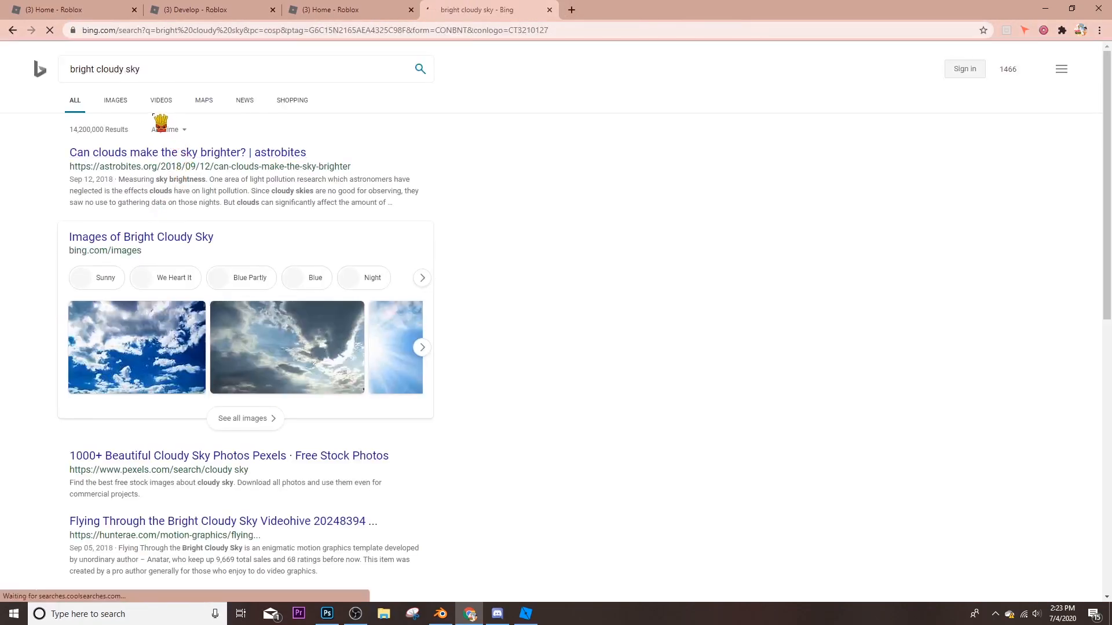
left_click(115, 100)
scroll(666, 162, "down", 3)
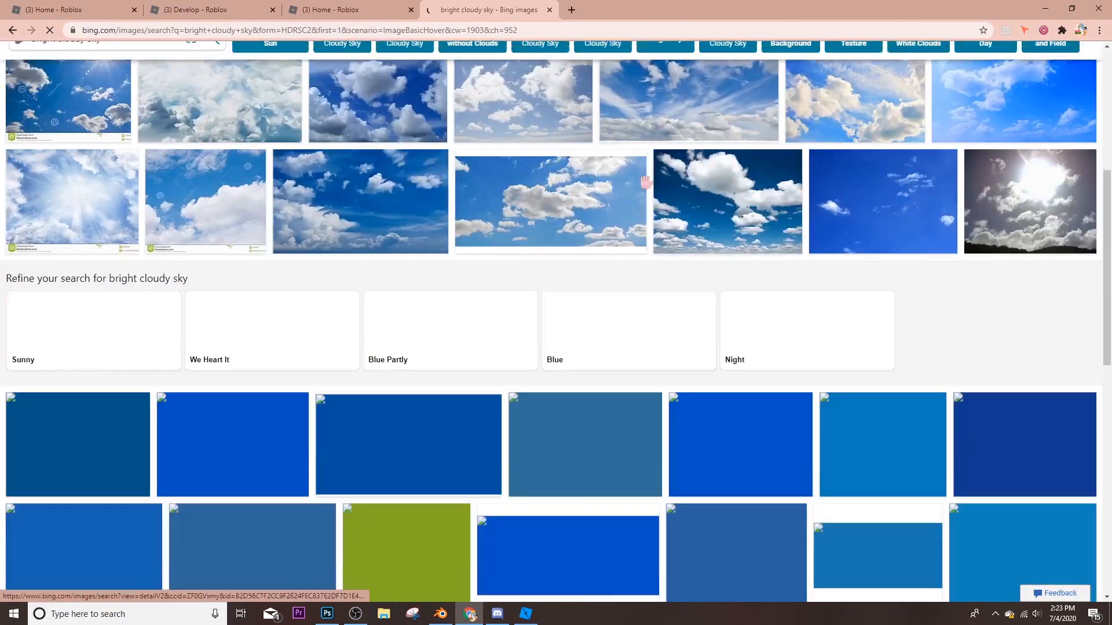
left_click(573, 236)
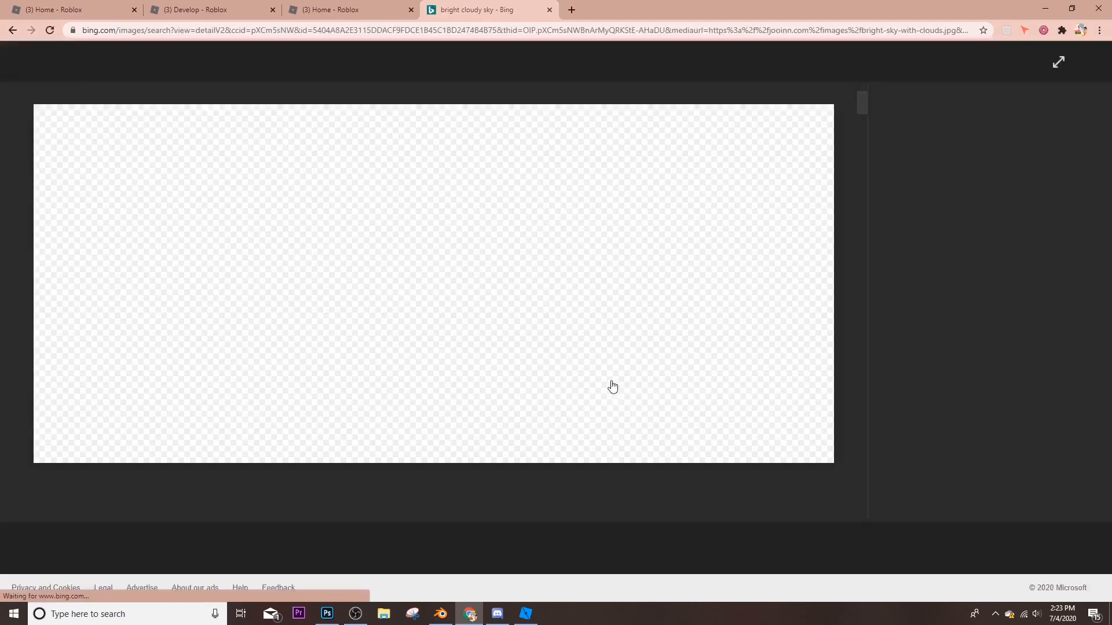
Copy the sky photo, paste it into the render in Photoshop and place its layer below Layer 0
right_click(385, 278)
right_click(281, 307)
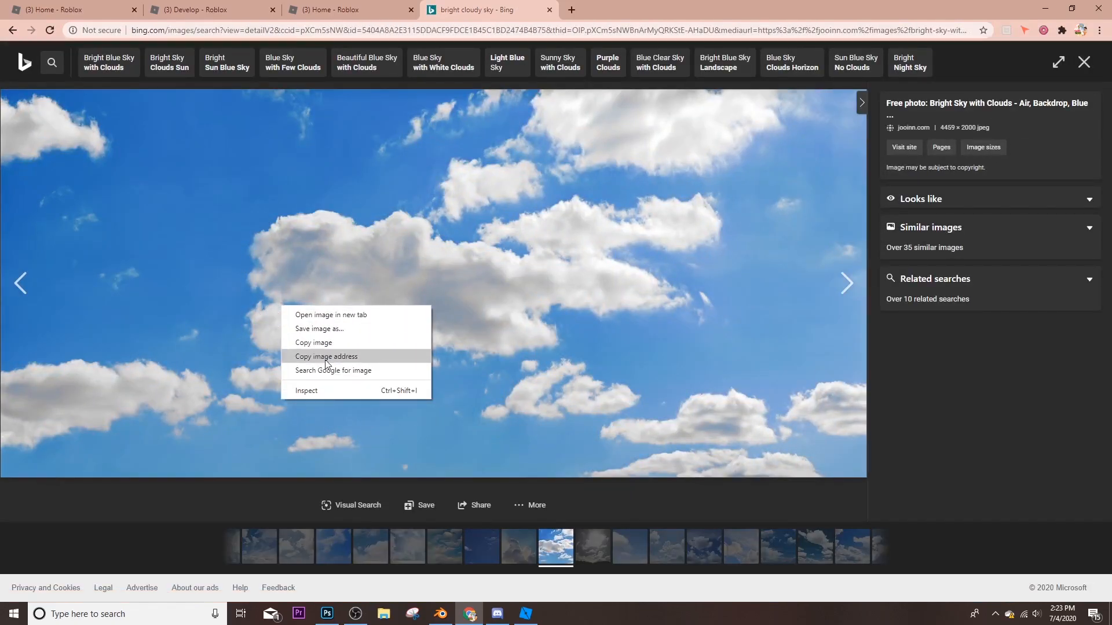
left_click(313, 342)
left_click(338, 618)
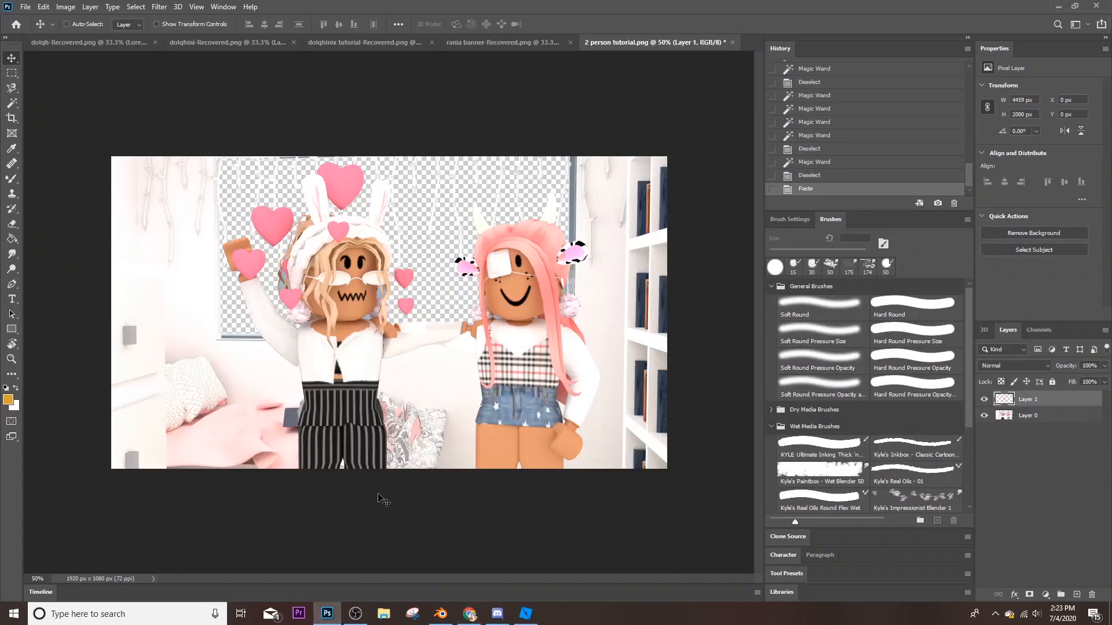
key("ctrl+v")
left_click_drag(1059, 405, 1058, 424)
Position the sky photo behind the window opening and rotate it by about 12.7 degrees
left_click_drag(430, 284, 342, 215)
key("ctrl+t")
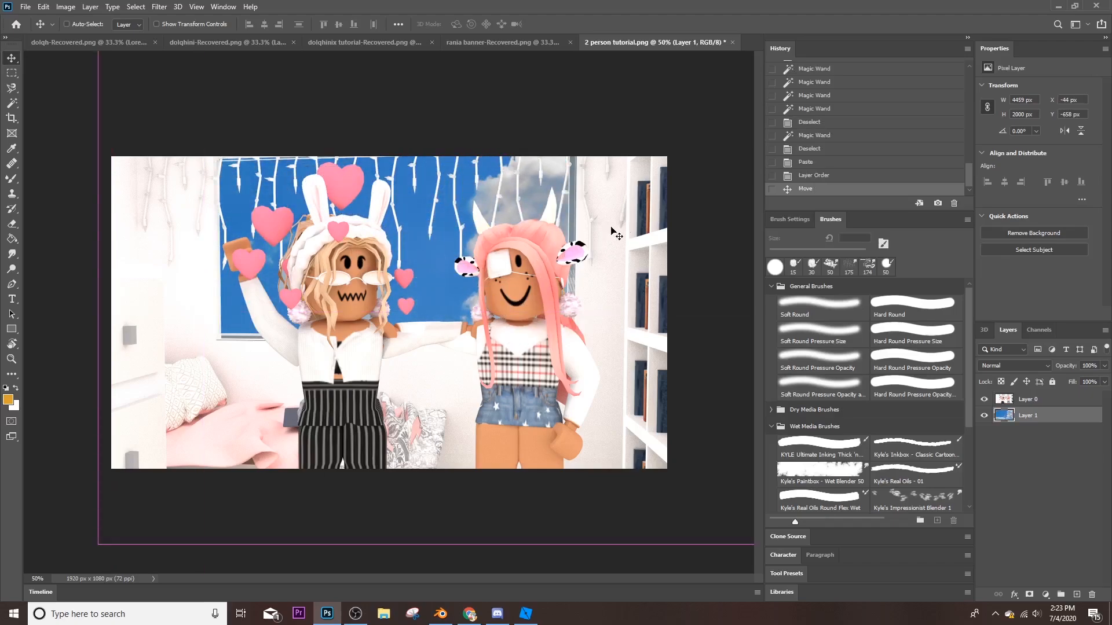
left_click_drag(496, 175, 573, 255)
left_click_drag(70, 498, 32, 349)
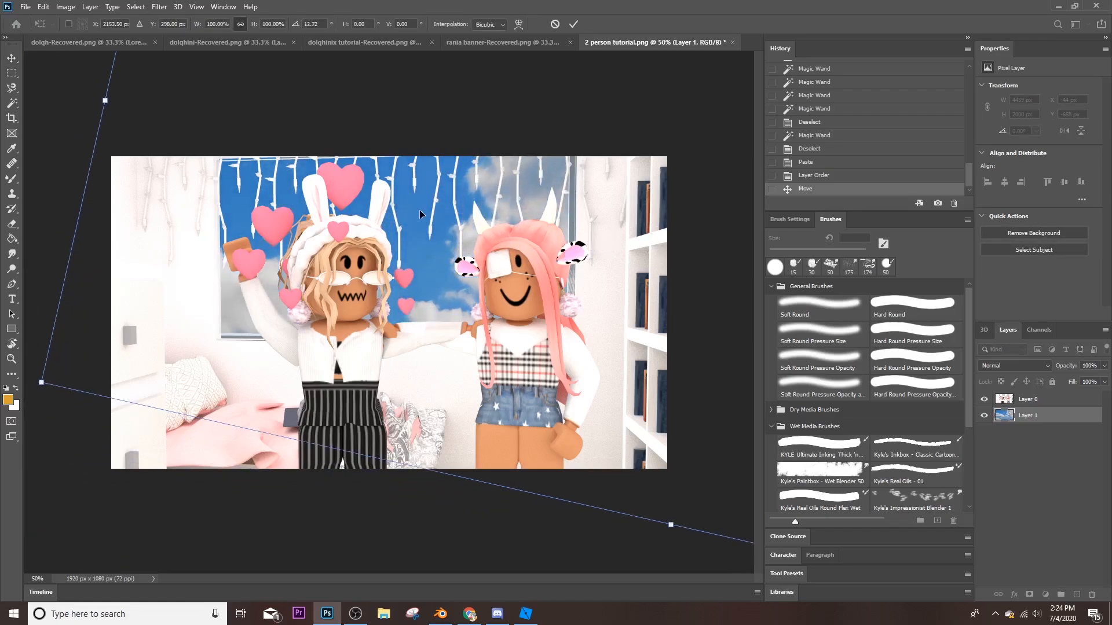
key("Return")
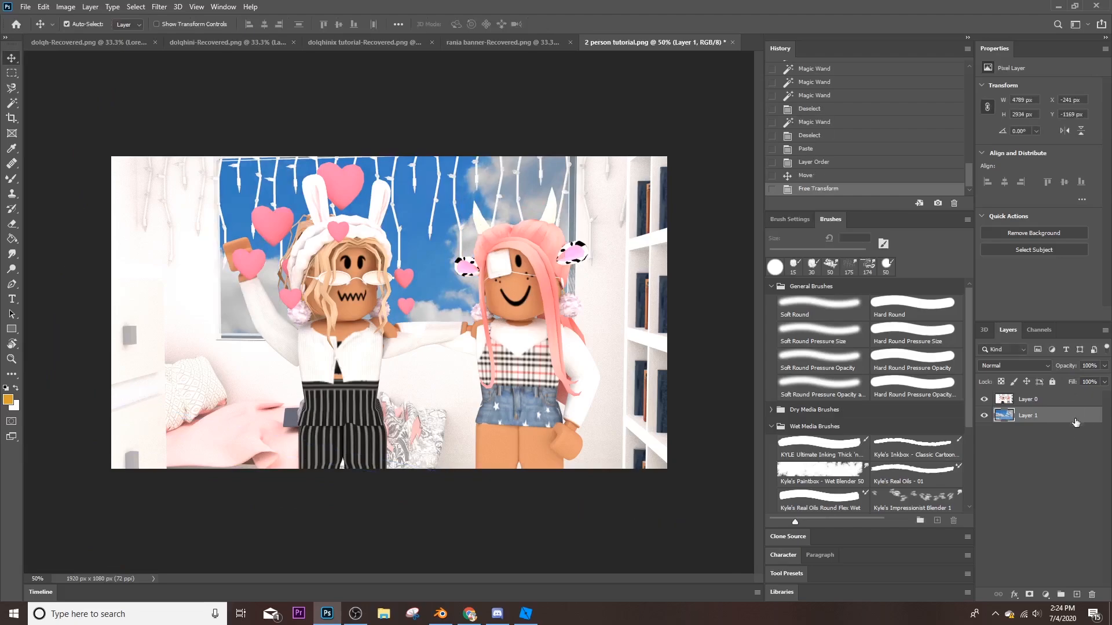
Brighten the sky with a Brightness/Contrast adjustment and merge it down into Layer 1
left_click(1046, 595)
left_click(1037, 440)
key("ctrl+e")
Add a Brightness/Contrast adjustment with brightness 12 above Layer 0 and merge it down into that layer
left_click(1043, 400)
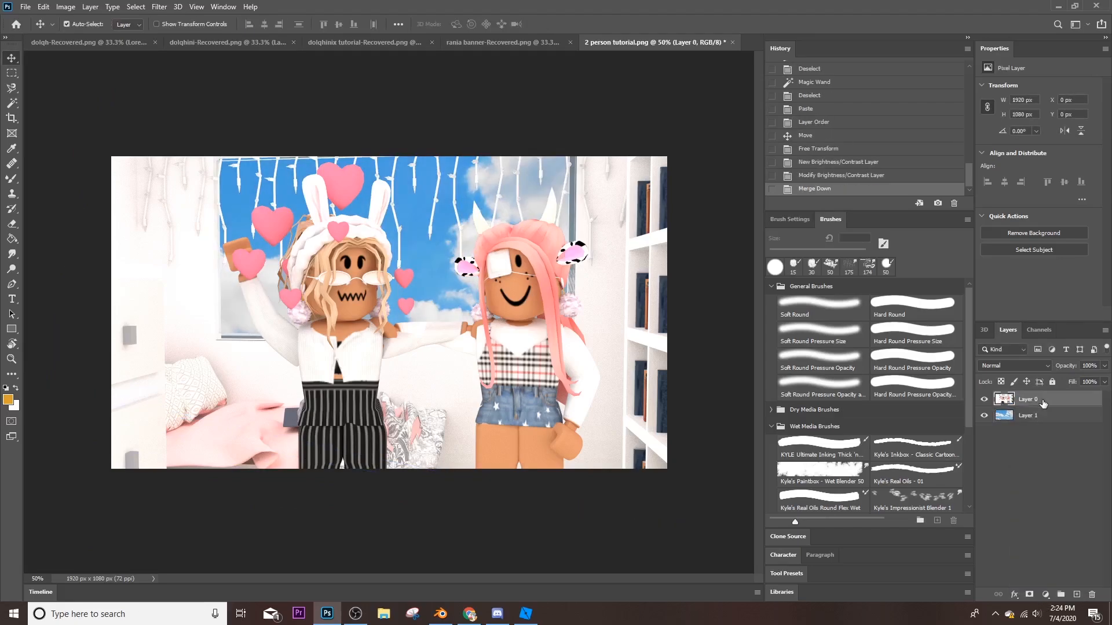
left_click(1045, 595)
left_click(1057, 429)
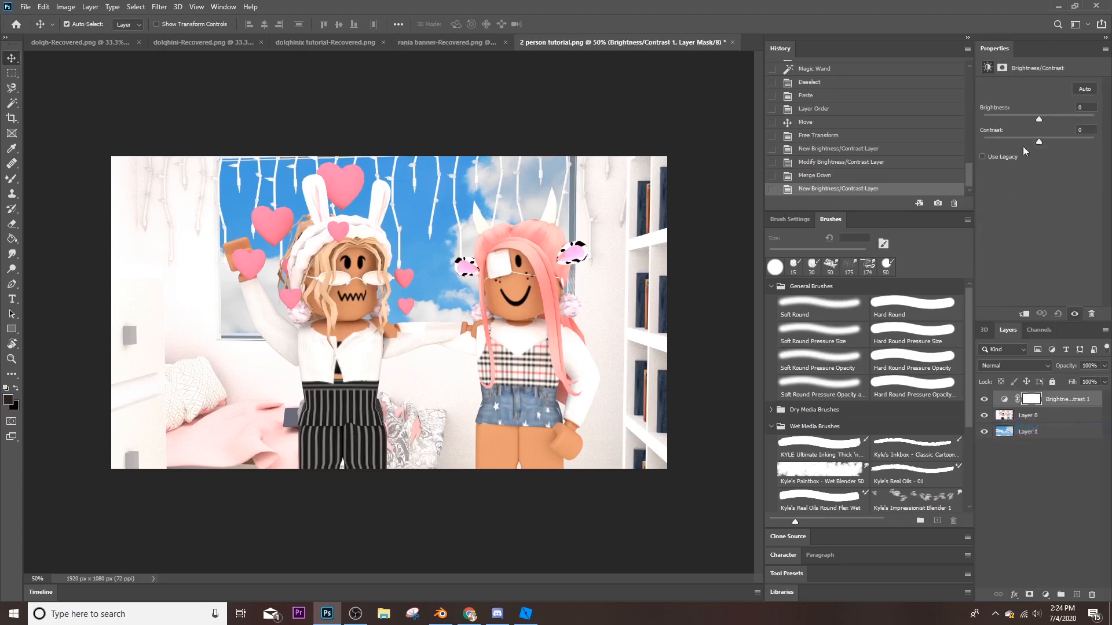
left_click_drag(1037, 118, 1043, 118)
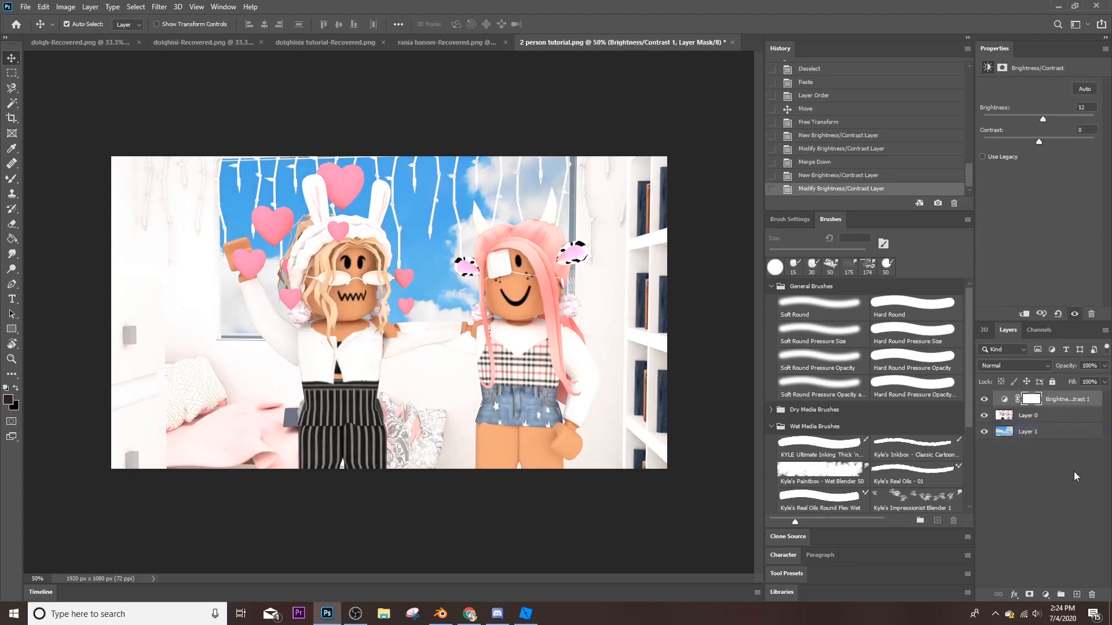
right_click(1070, 400)
left_click(943, 454)
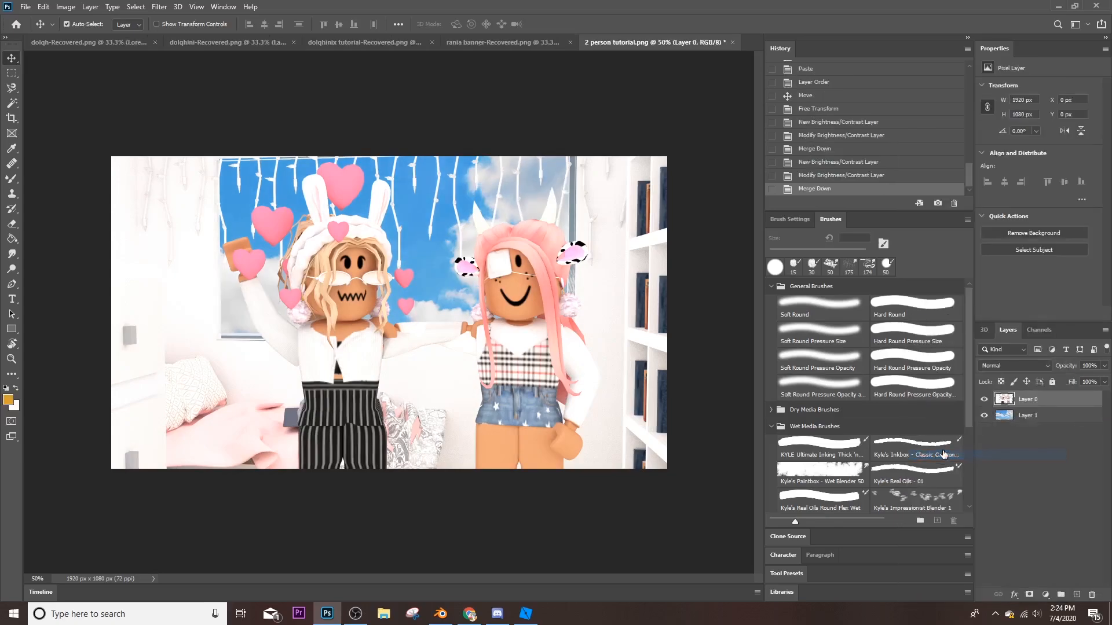
Apply an Inner Shadow layer style to Layer 0, trying Inner Glow and switching it back off
double_click(1082, 405)
scroll(682, 421, "down", 1)
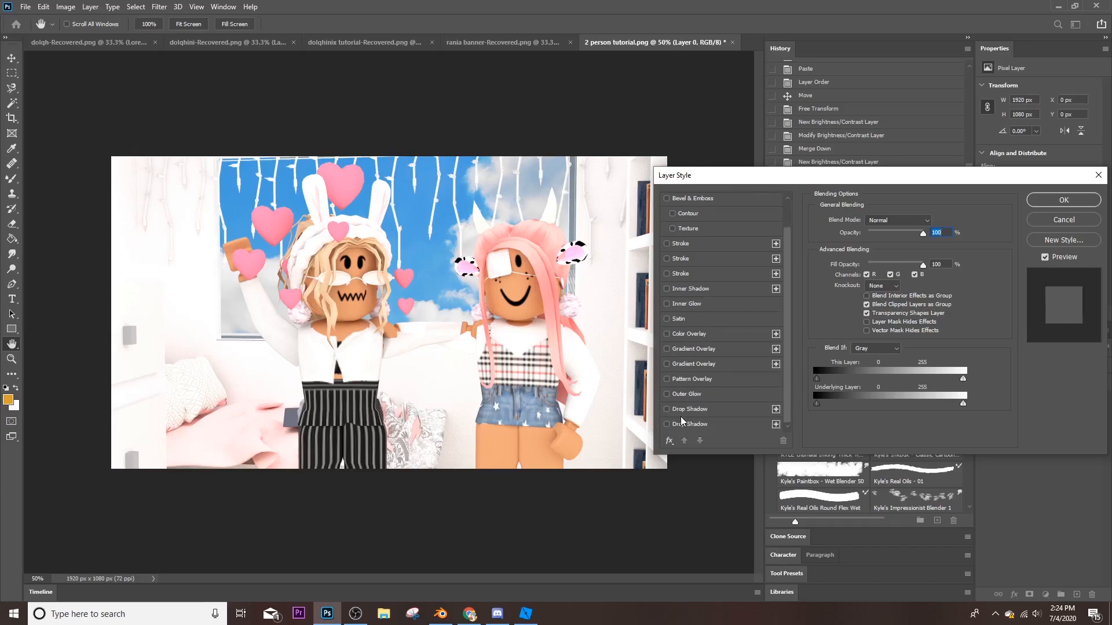
left_click(667, 289)
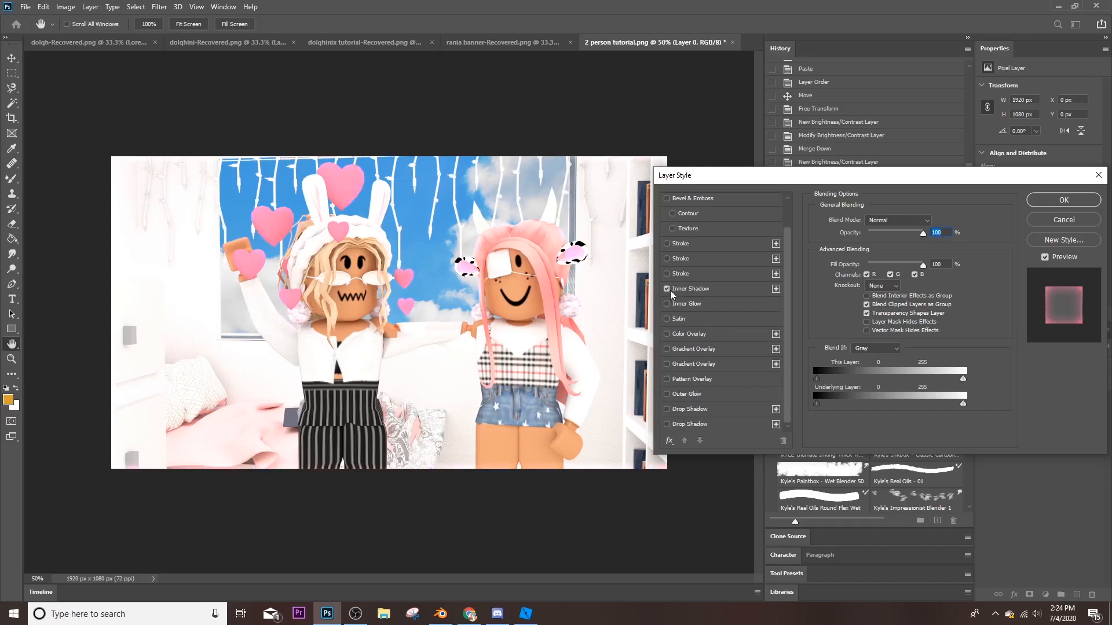
left_click(692, 289)
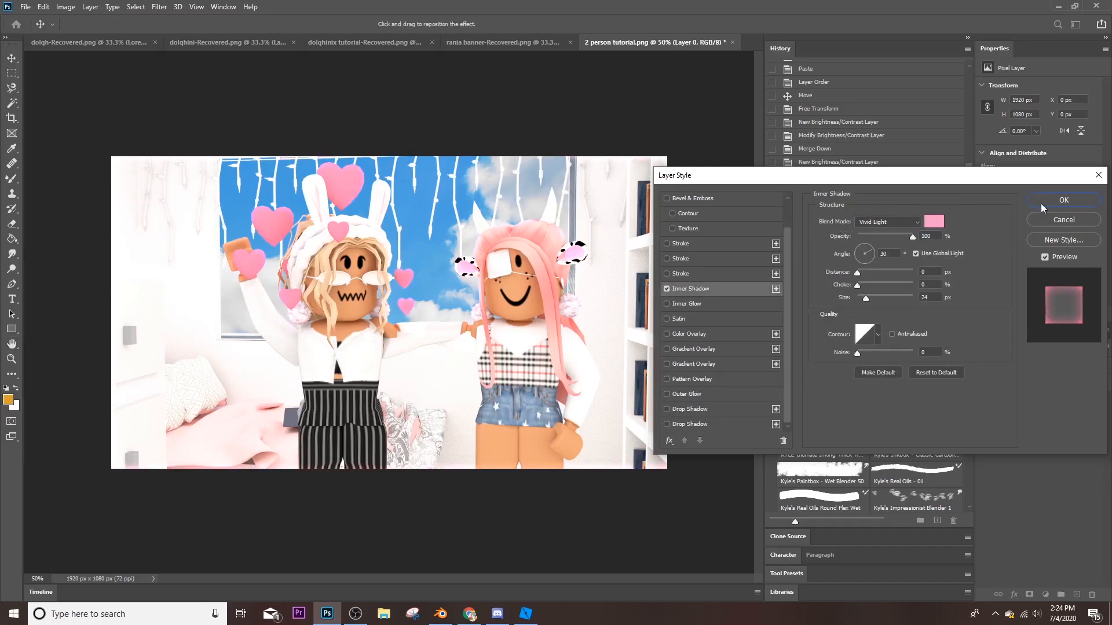
left_click(667, 304)
left_click(702, 303)
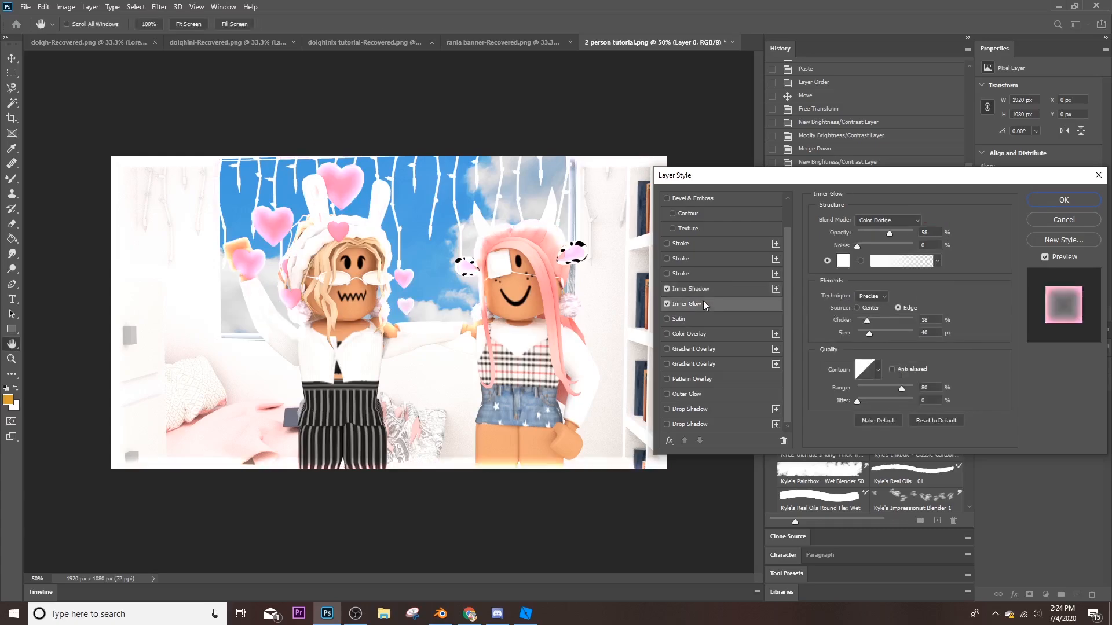
left_click(667, 306)
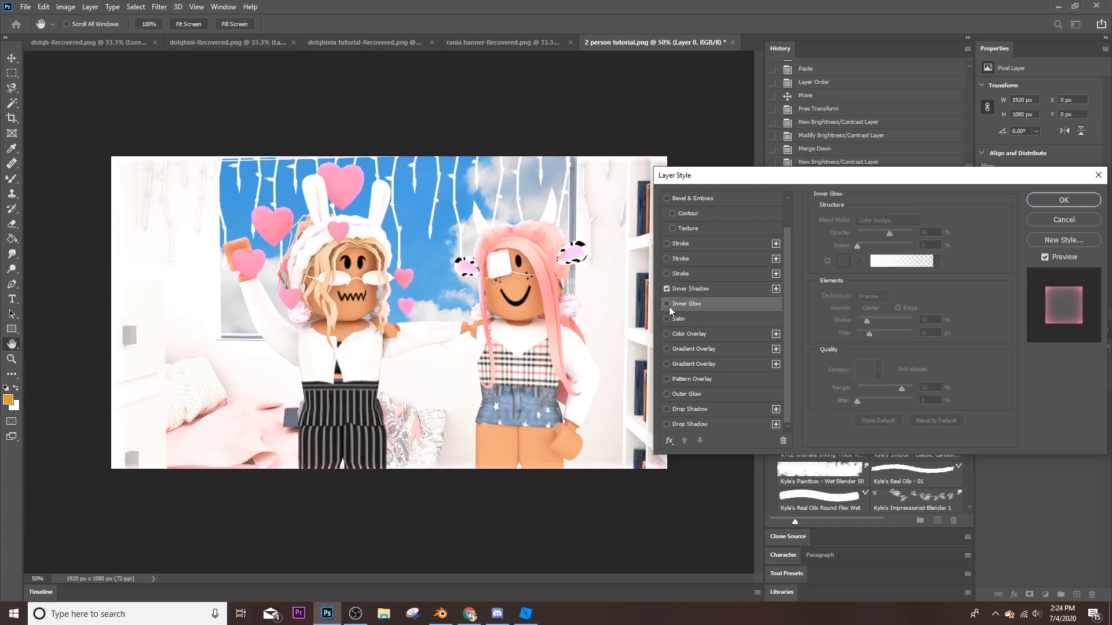
left_click(1040, 199)
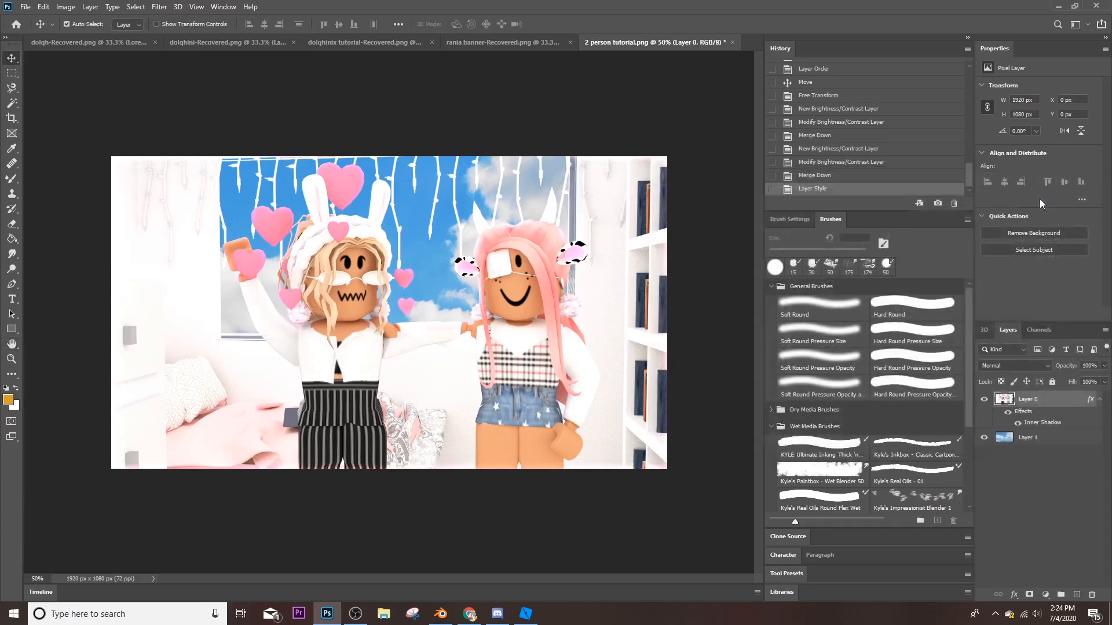
Add a Vibrance adjustment layer above Layer 0 with vibrance set to +29
left_click(1045, 595)
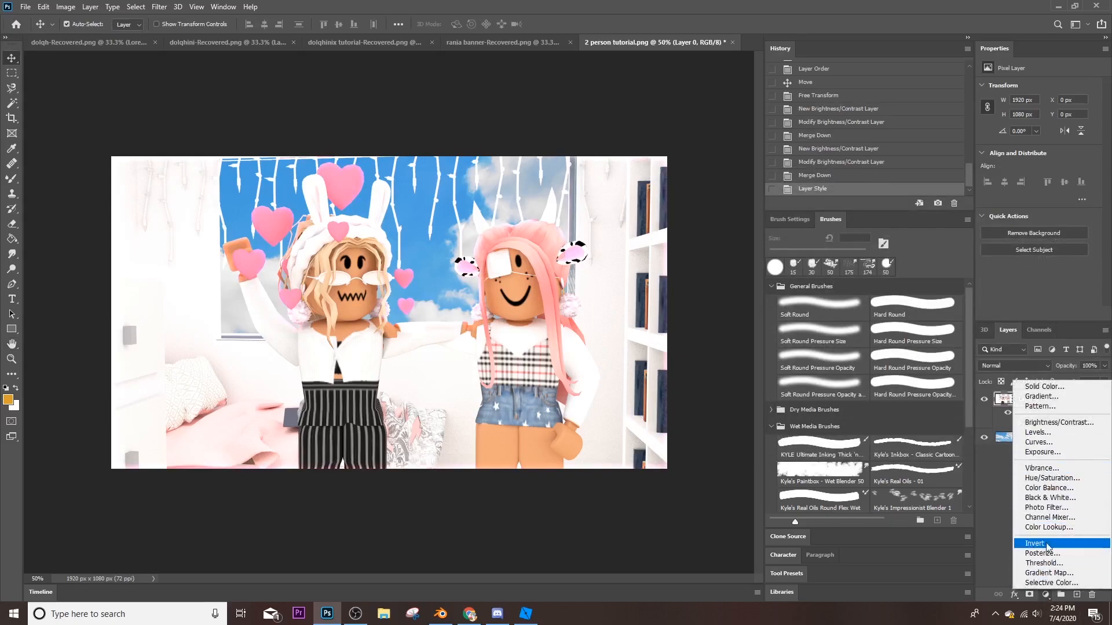
left_click(1070, 469)
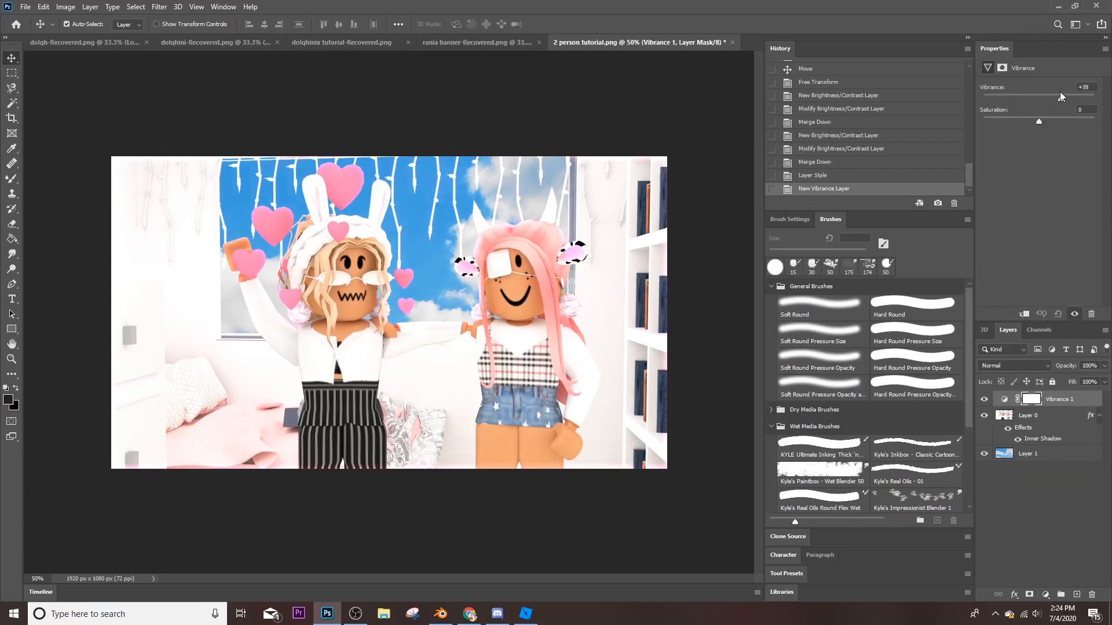
left_click_drag(1058, 88, 1058, 88)
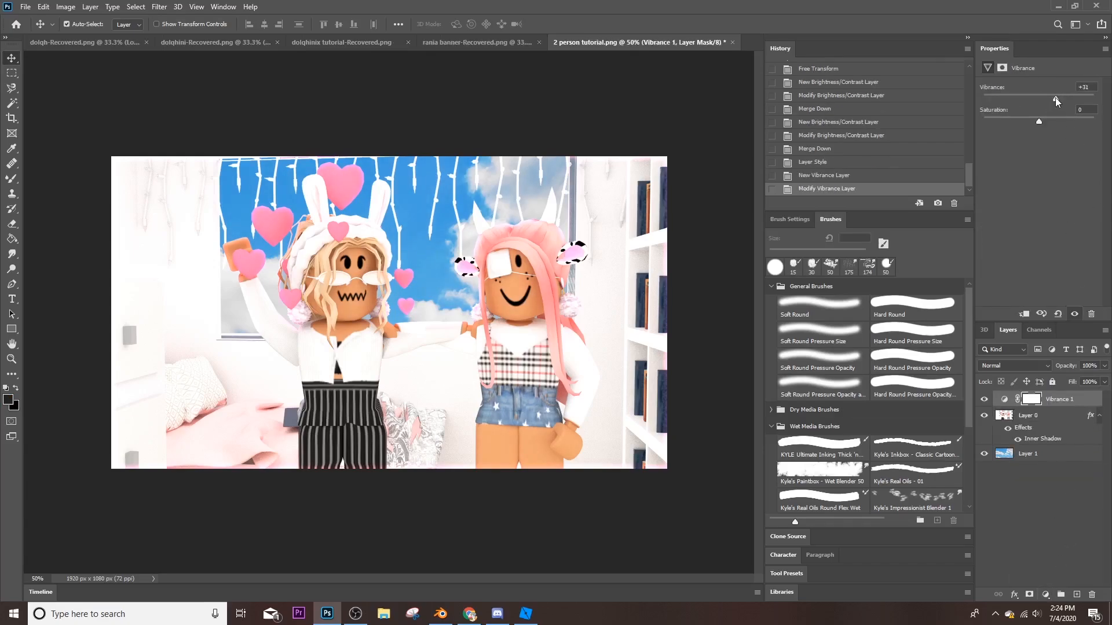
Add a text box over the lower-left part of the image reading "2+ PERSON GFX TUTORIAL"
key("t")
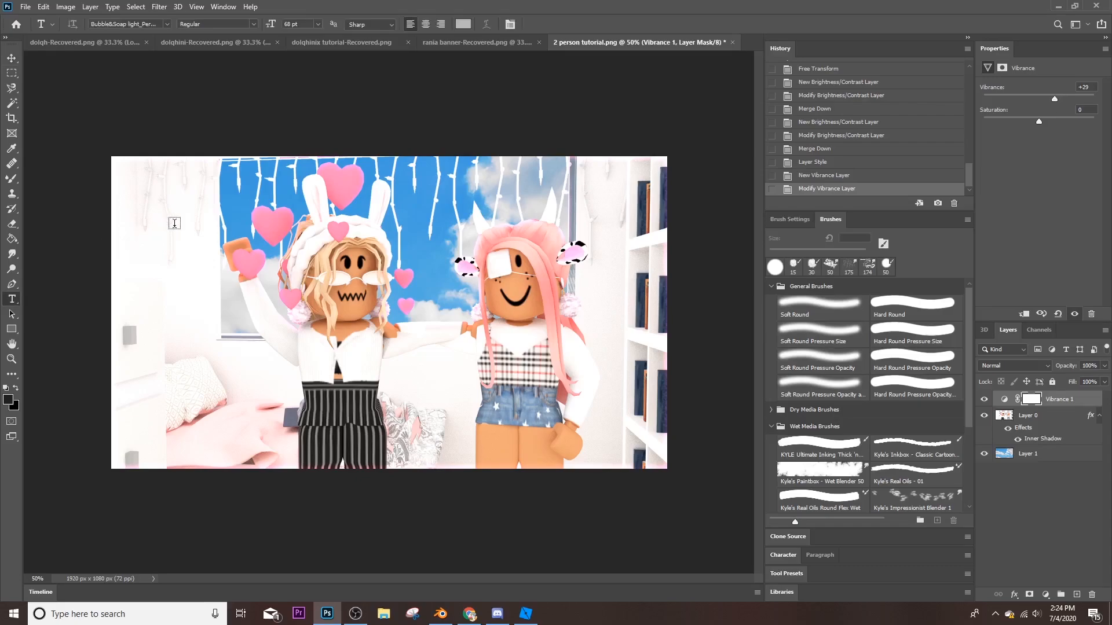
left_click_drag(119, 243, 283, 445)
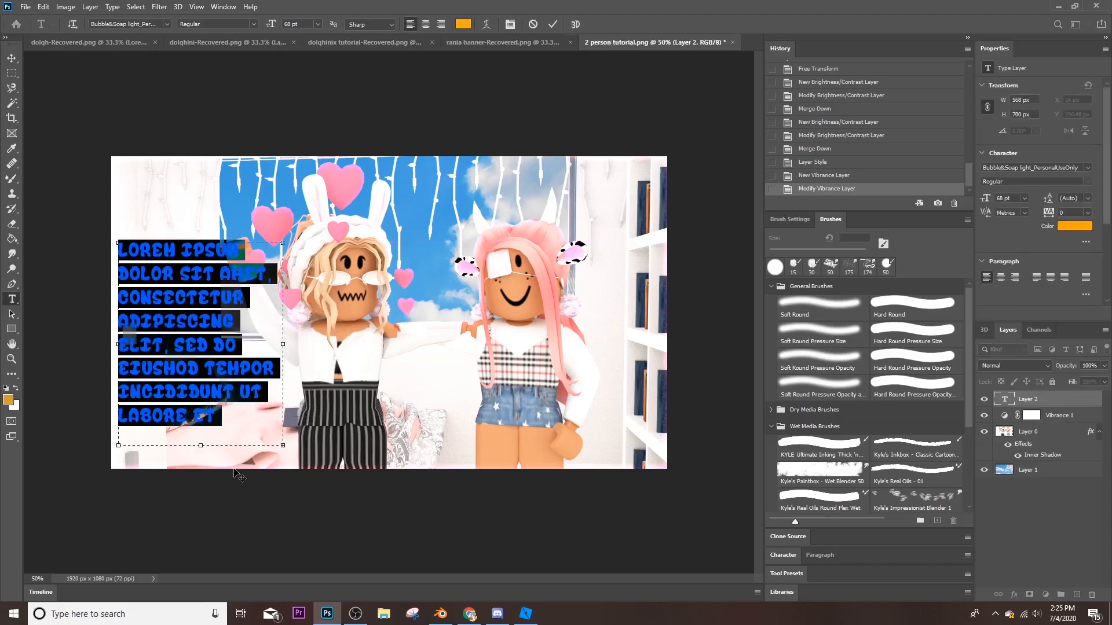
type("2. PERSON O")
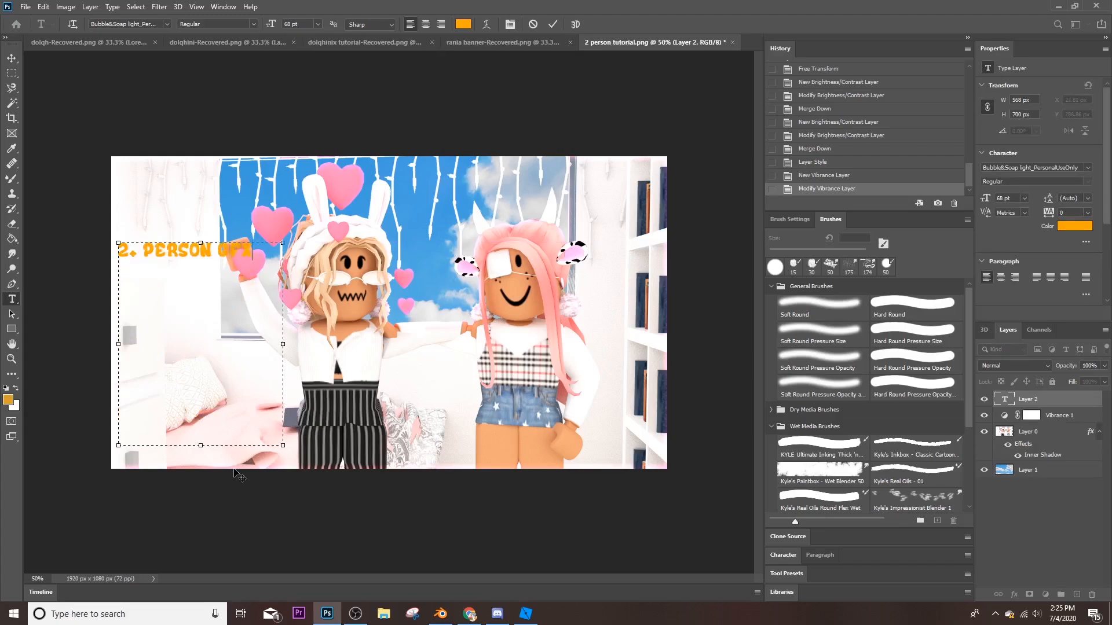
type("FX TUTORIAL")
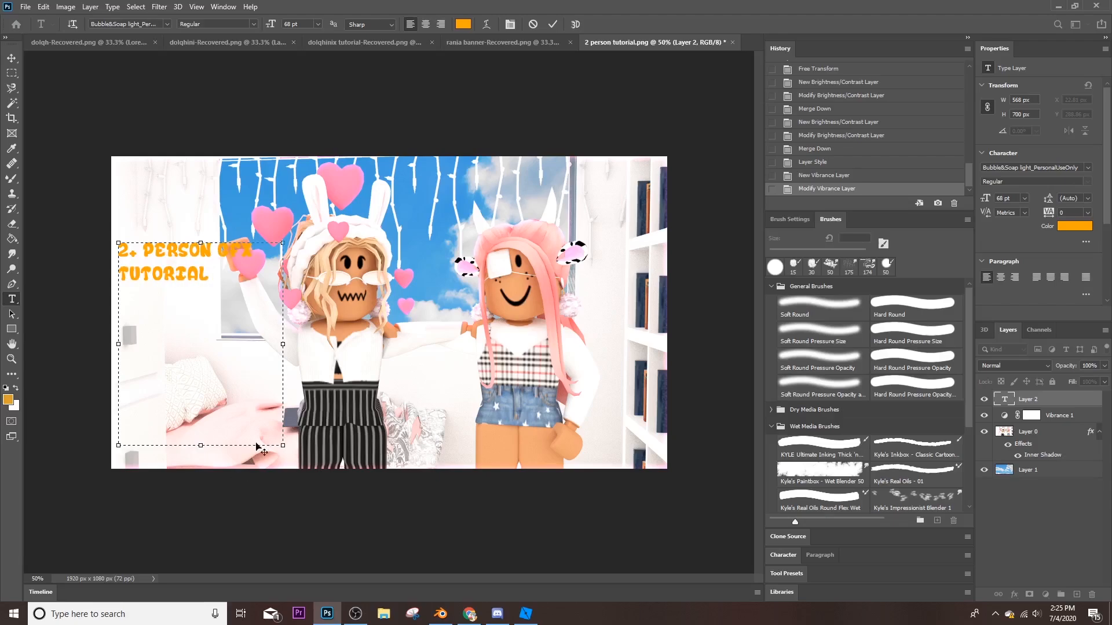
Set the title text's font to Bubblegun and its size to 150 pt
key("ctrl+a")
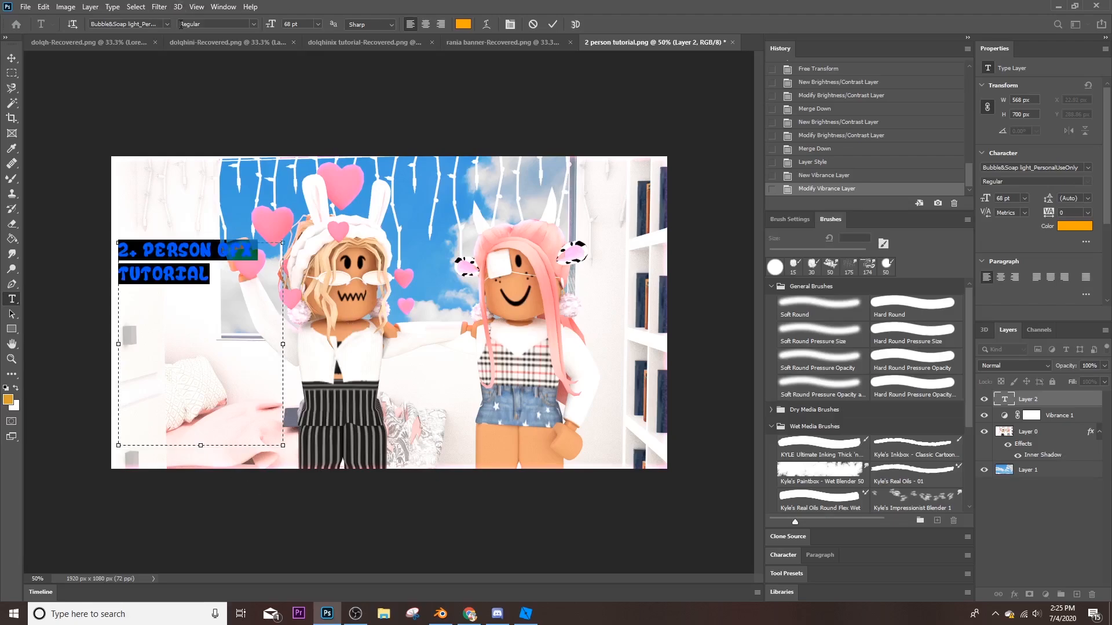
left_click(167, 24)
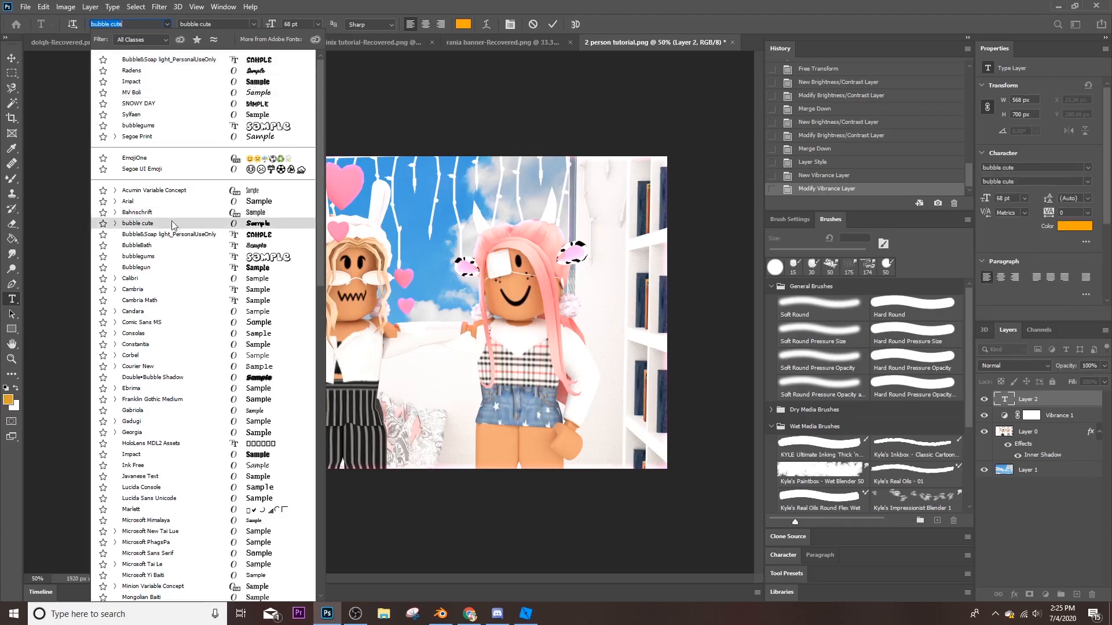
left_click(171, 246)
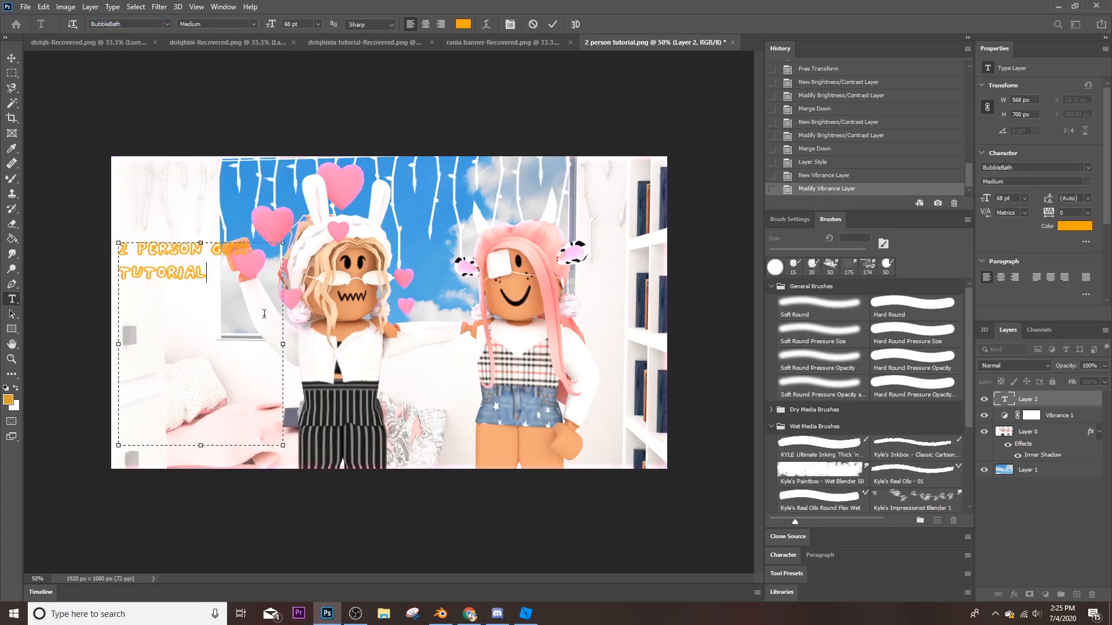
left_click(167, 24)
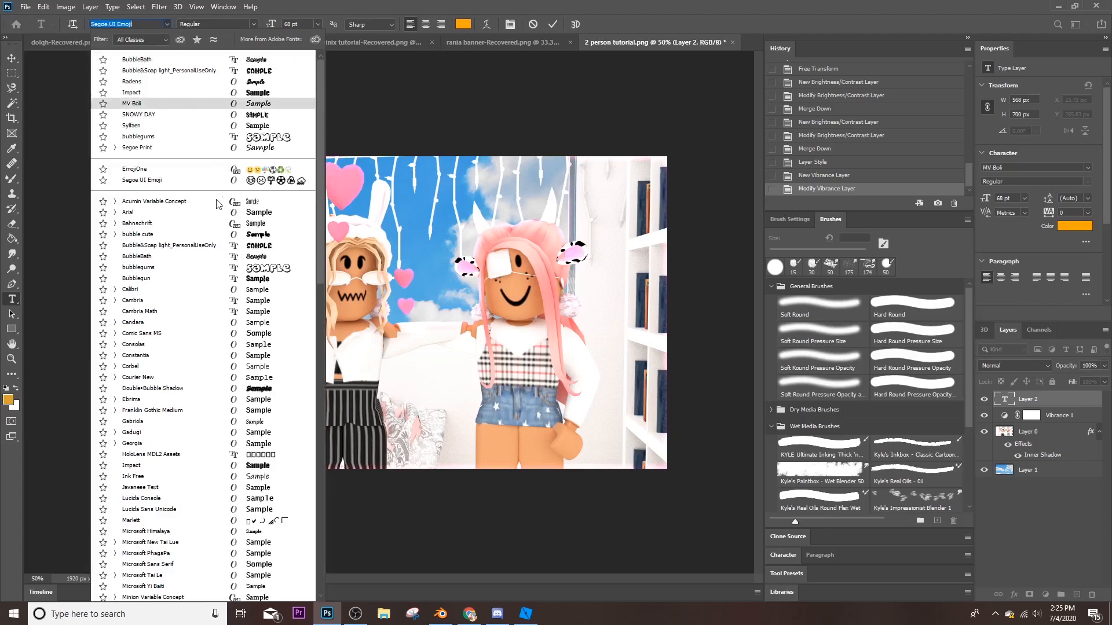
left_click(182, 282)
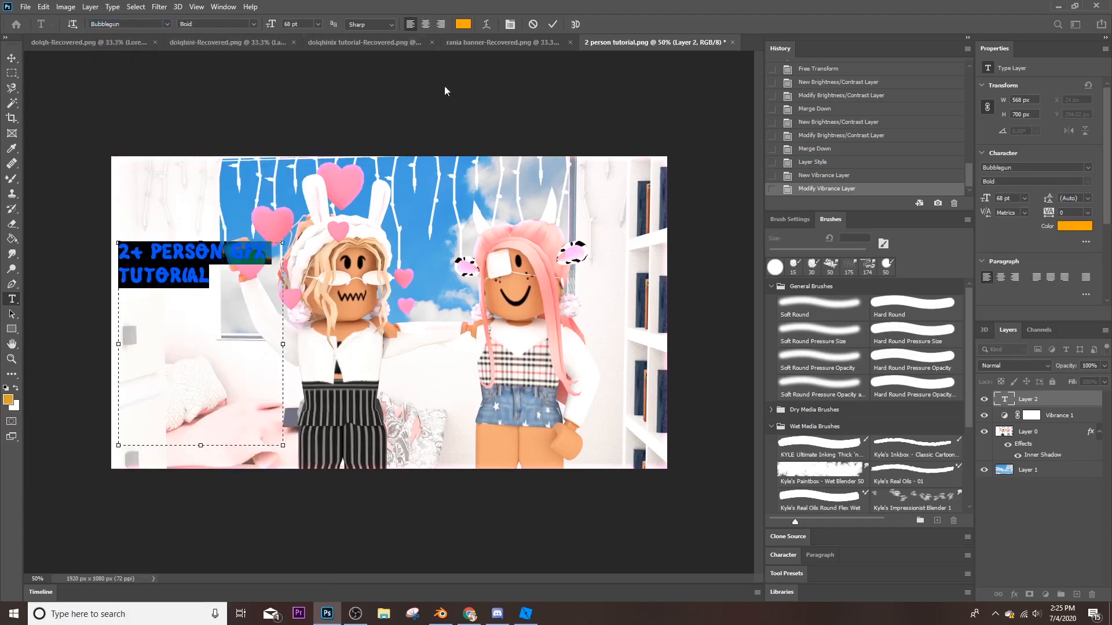
left_click(312, 22)
type("150")
key("Return")
Give the title layer a pink-to-orange diamond Gradient Overlay, Bevel & Emboss and a Stroke, trying Inner Glow and switching it back off
double_click(1095, 400)
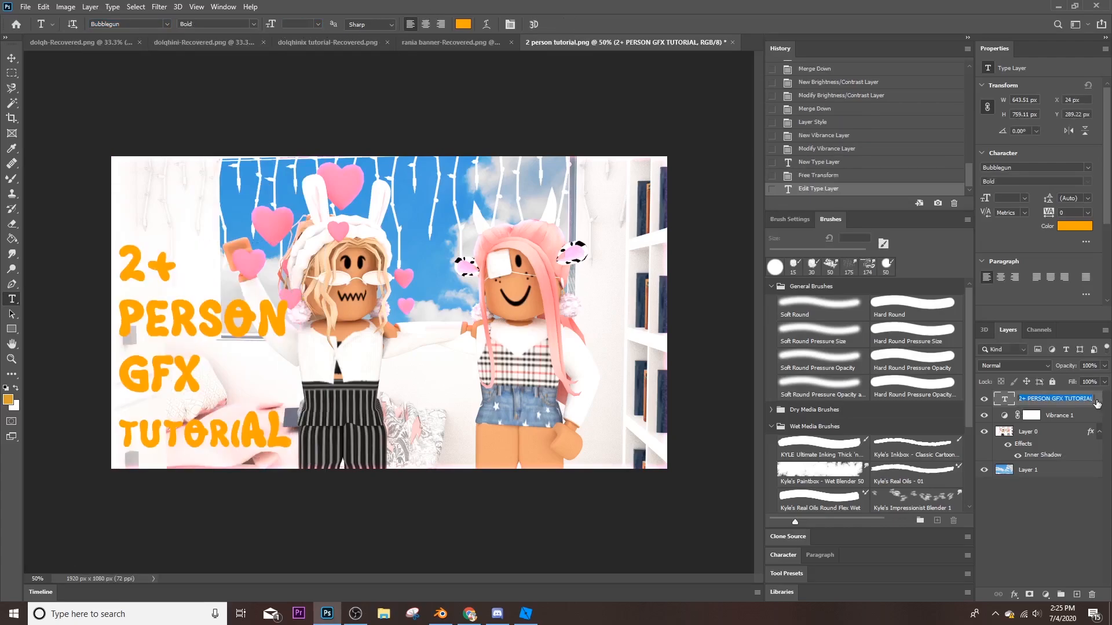
key("Return")
double_click(1100, 407)
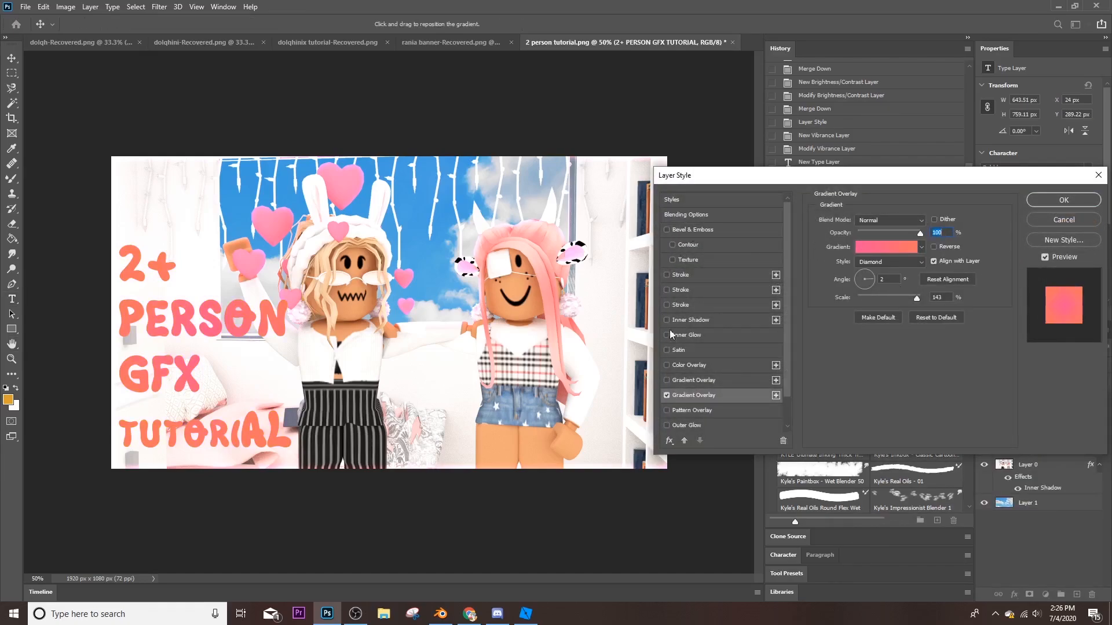
left_click(666, 230)
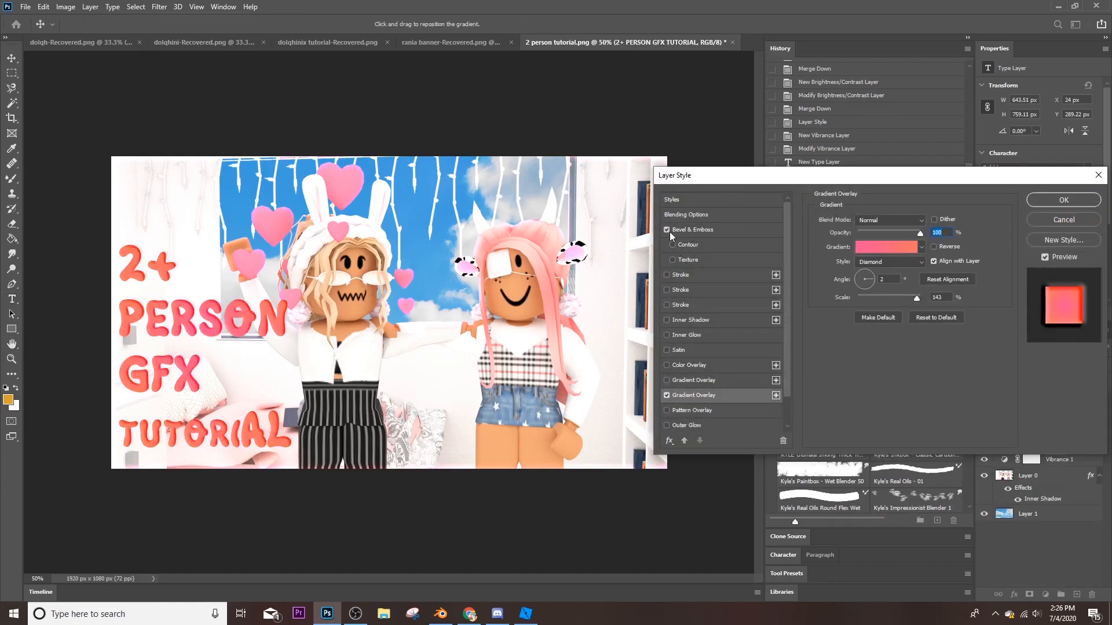
left_click(667, 275)
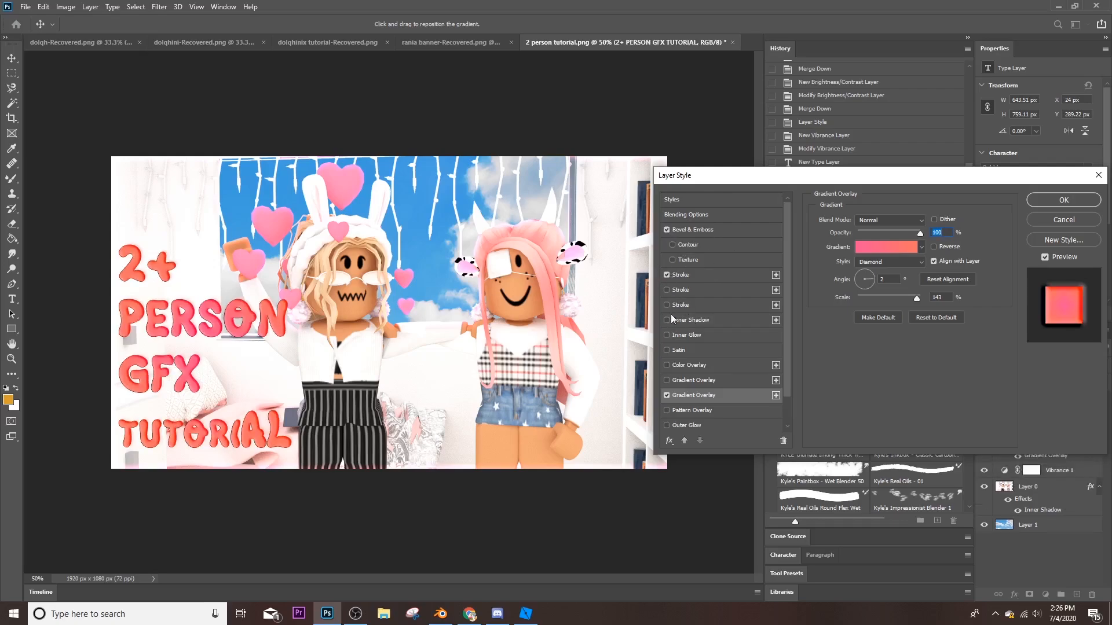
left_click(667, 335)
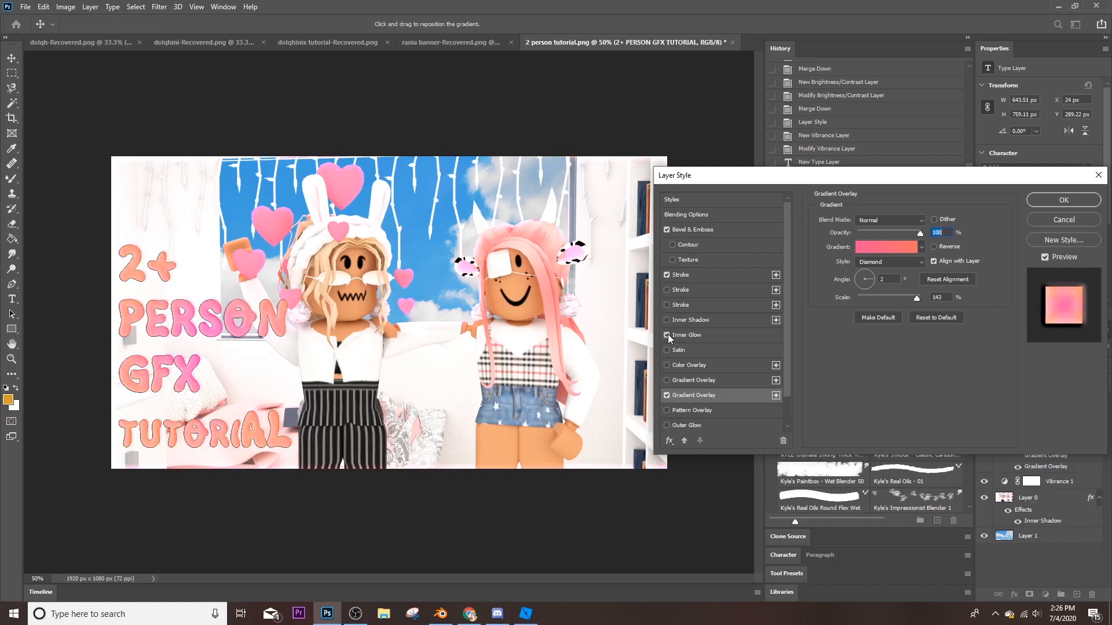
left_click(667, 336)
scroll(683, 371, "down", 1)
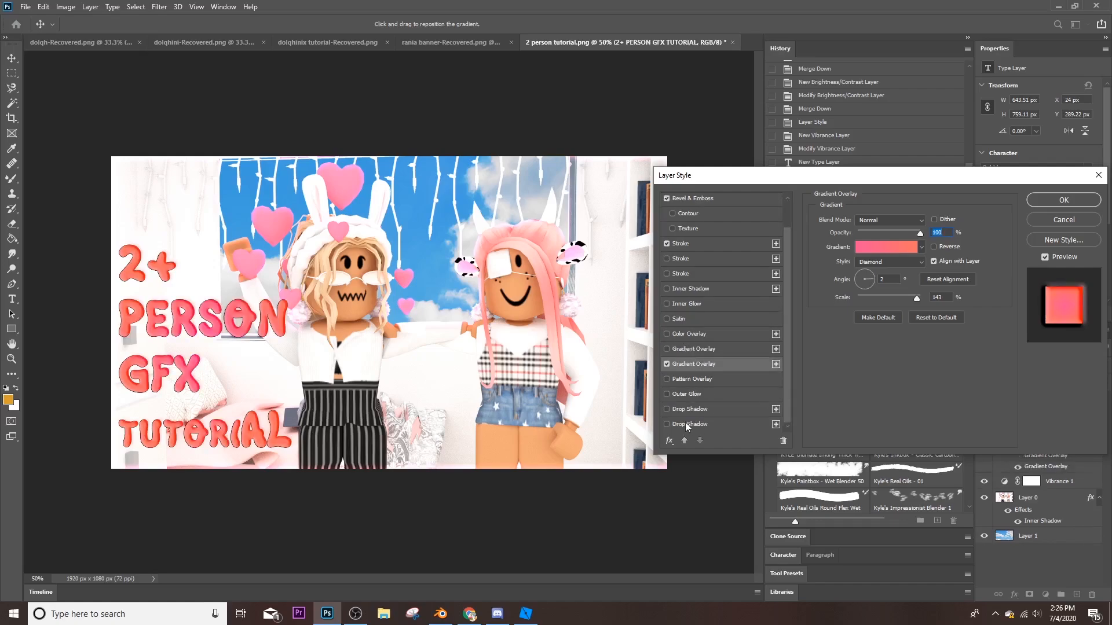
Add a black Outer Glow with a size of 5 px to the title text
left_click(667, 395)
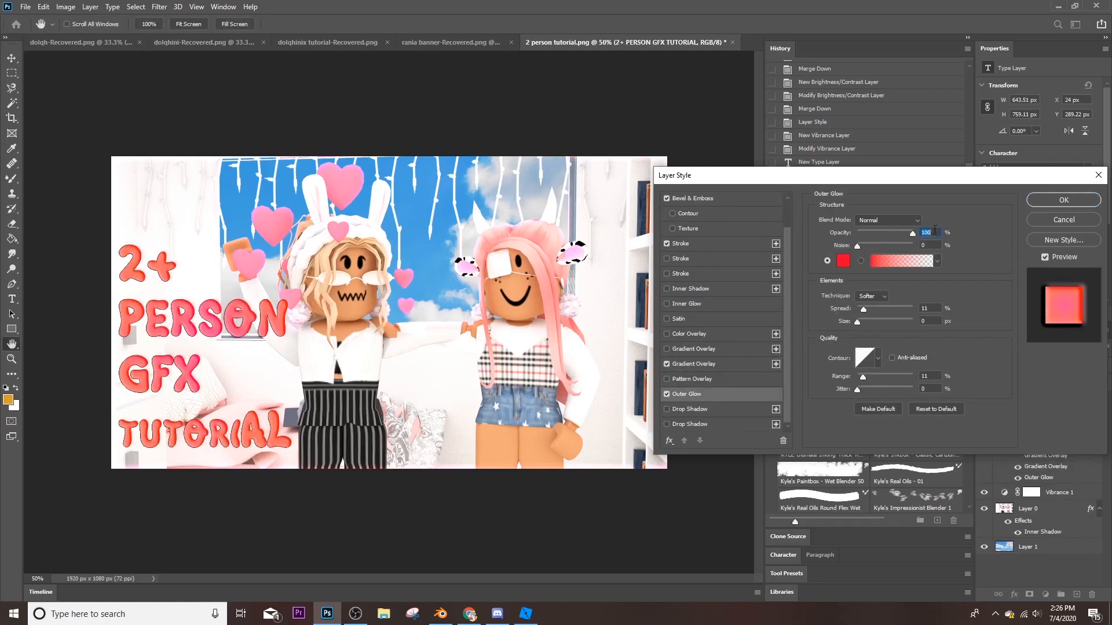
left_click(843, 260)
left_click(807, 263)
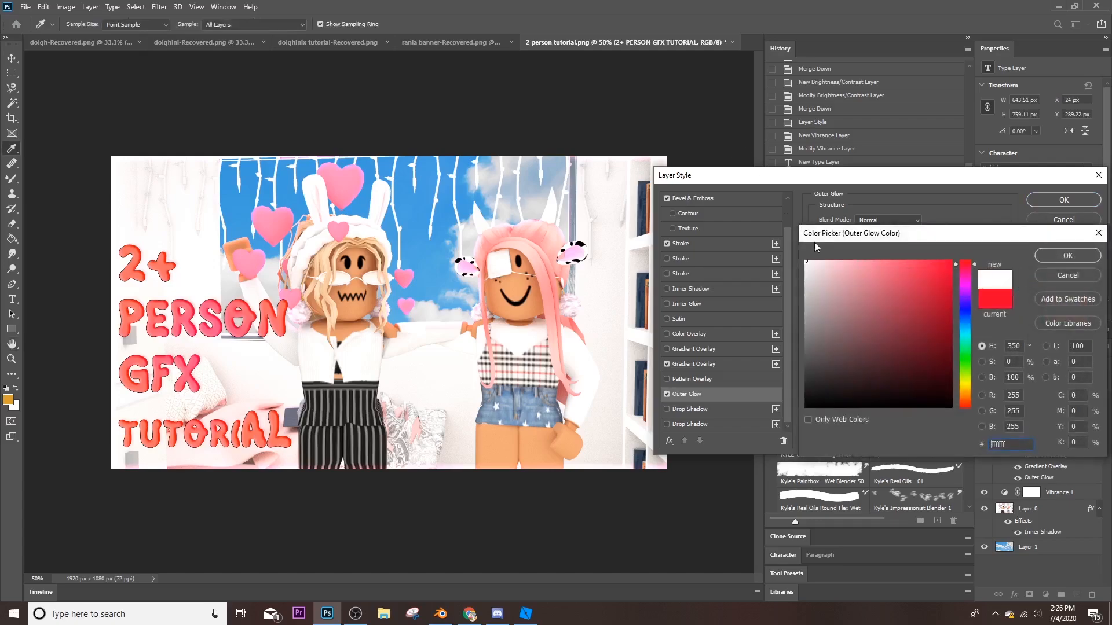
left_click_drag(857, 294, 1085, 523)
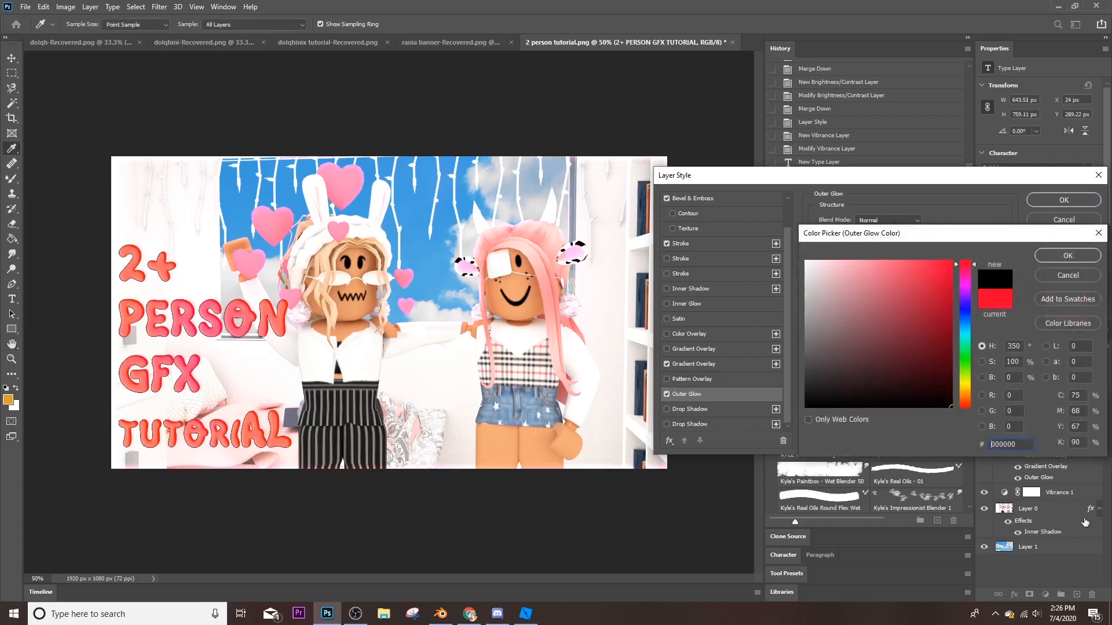
left_click(1058, 258)
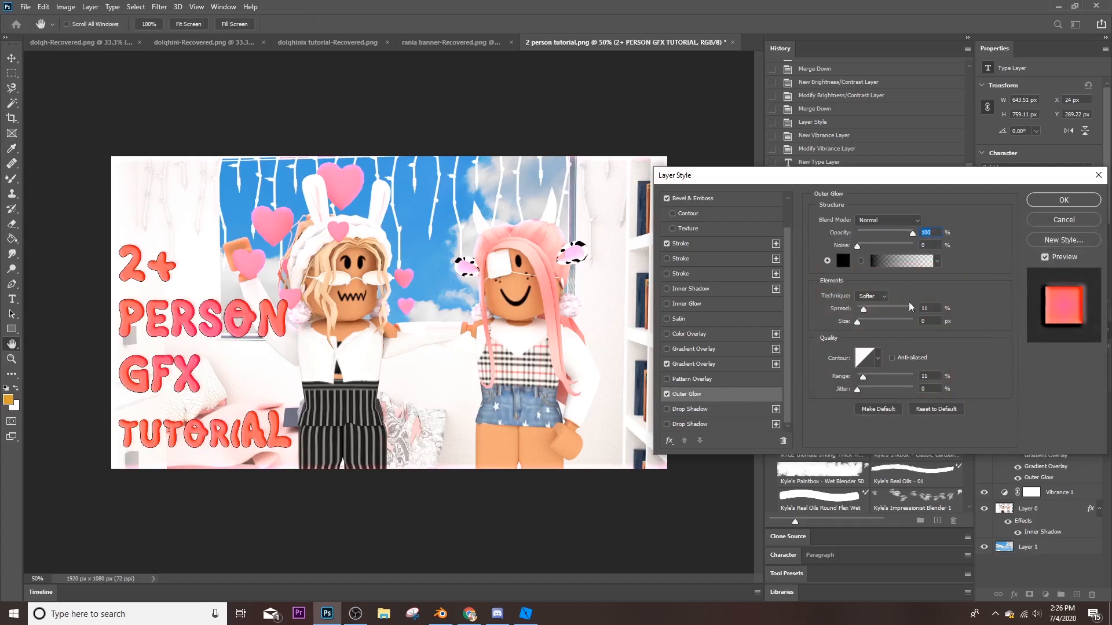
left_click_drag(857, 319, 861, 321)
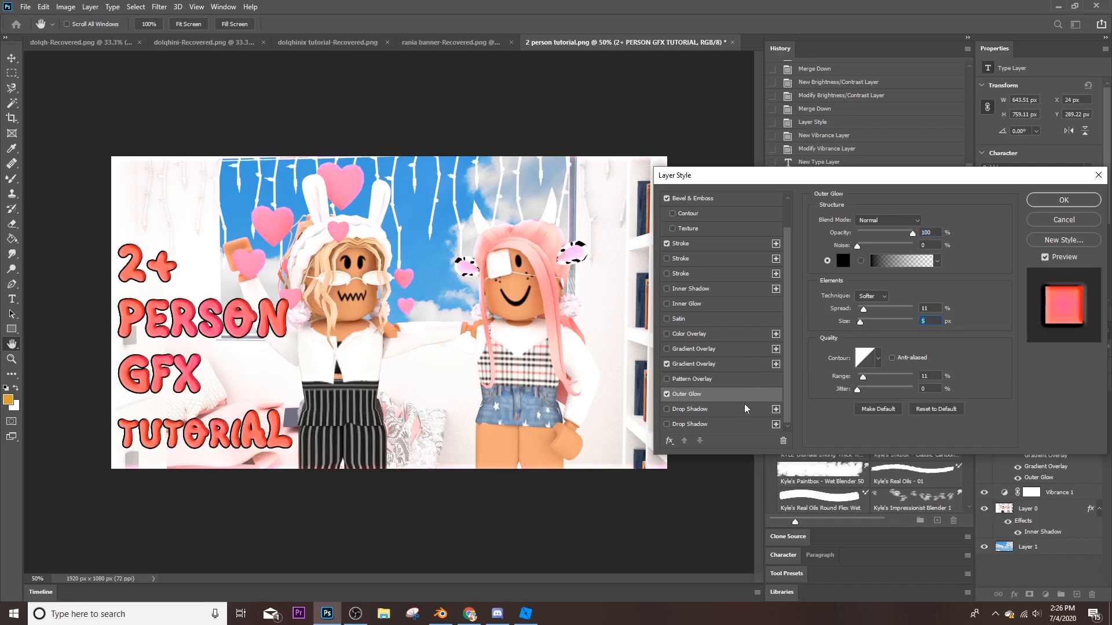
Add a Drop Shadow to the title text, change its colour and apply the layer styles
left_click(667, 424)
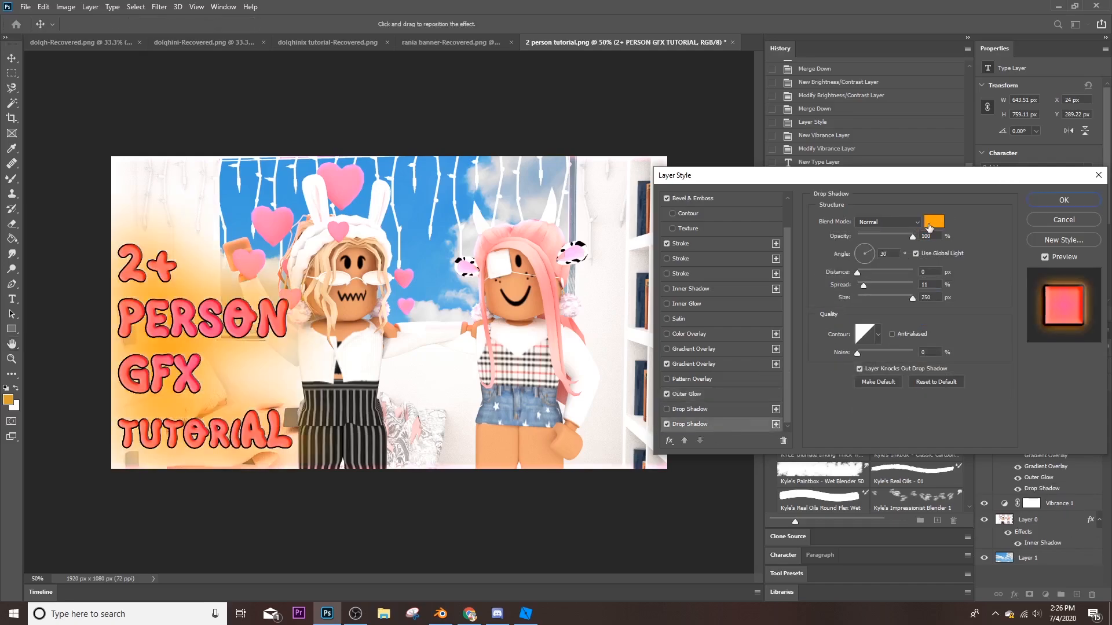
left_click(933, 222)
key("Escape")
key("Escape")
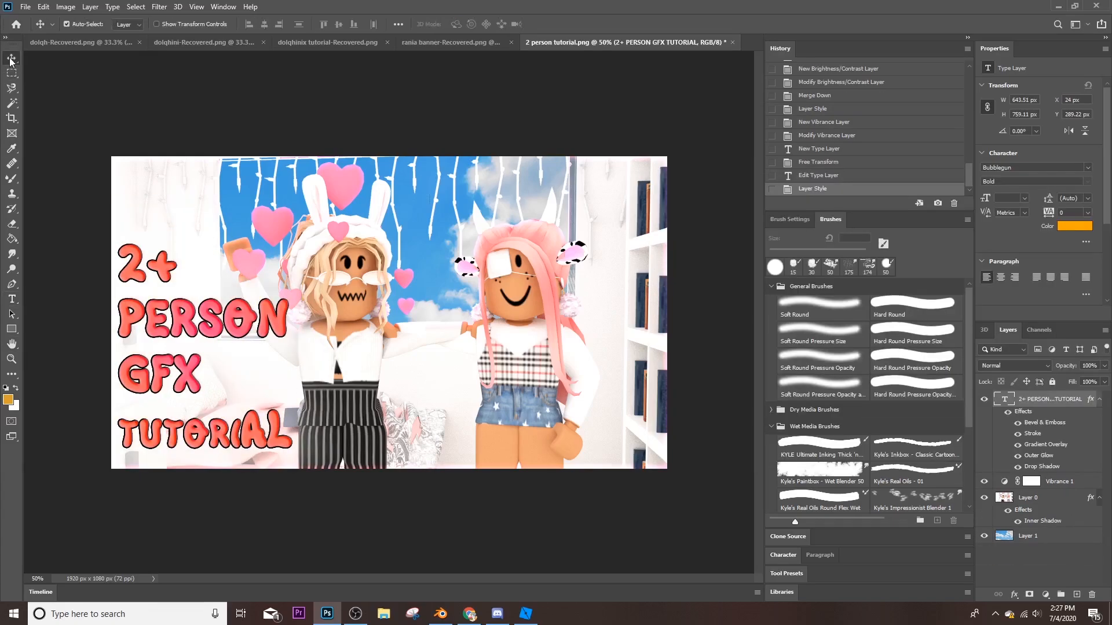
Save the finished image as the PNG file "2 person tutorial" in the Gfx folder
key("ctrl+shift+s")
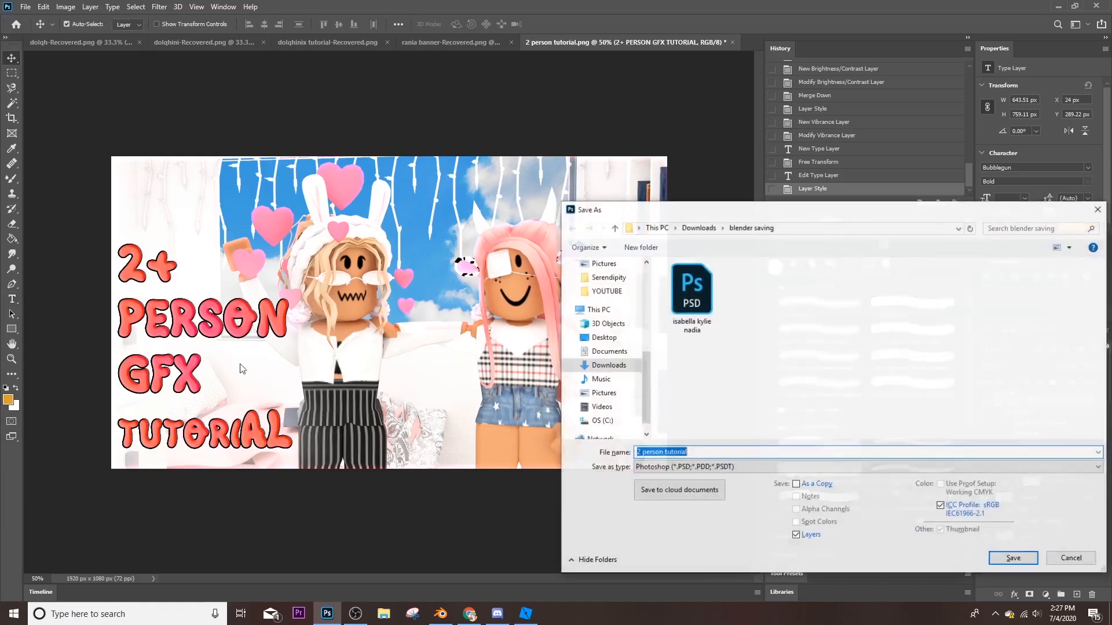
left_click(602, 305)
left_click(695, 467)
left_click(710, 442)
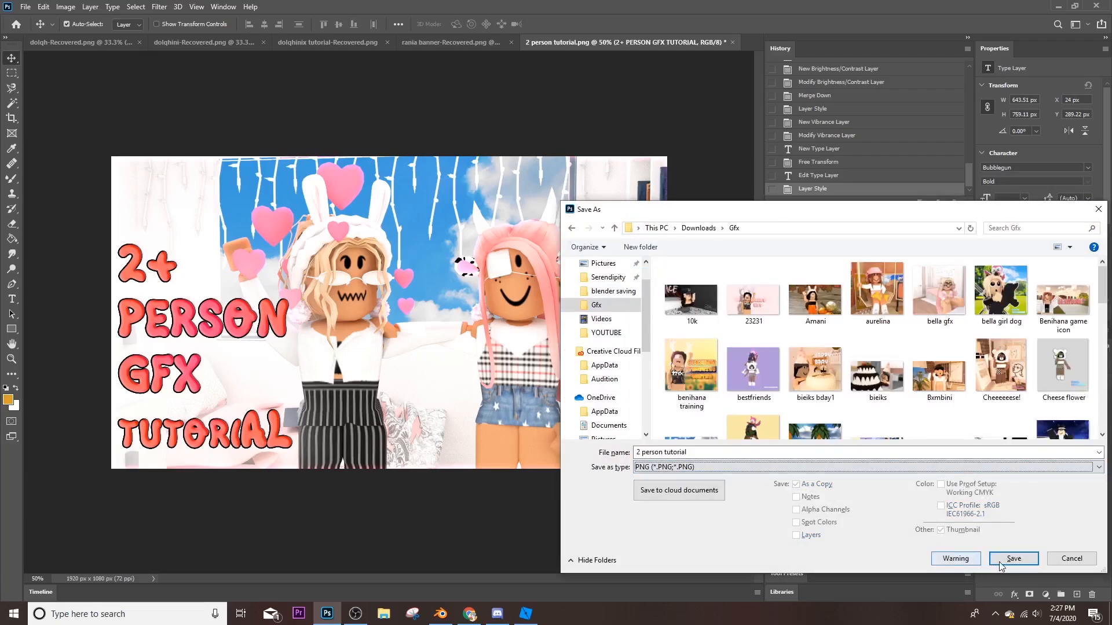
left_click(1014, 558)
left_click(822, 183)
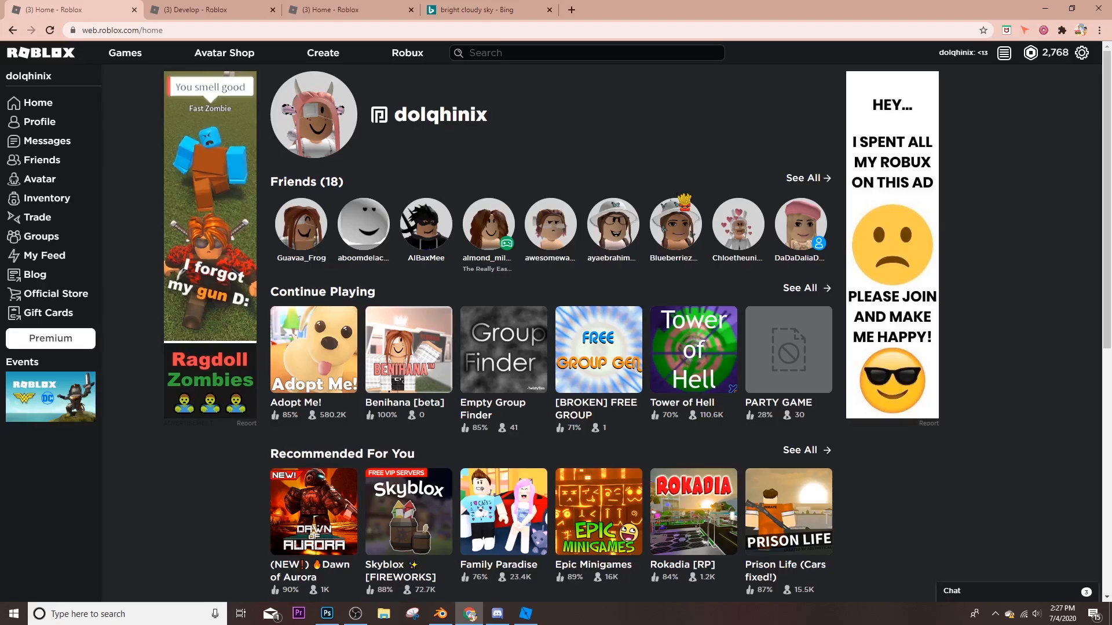
Switch to Chrome, open YouTube in a new tab and go to the account's own channel
left_click(571, 10)
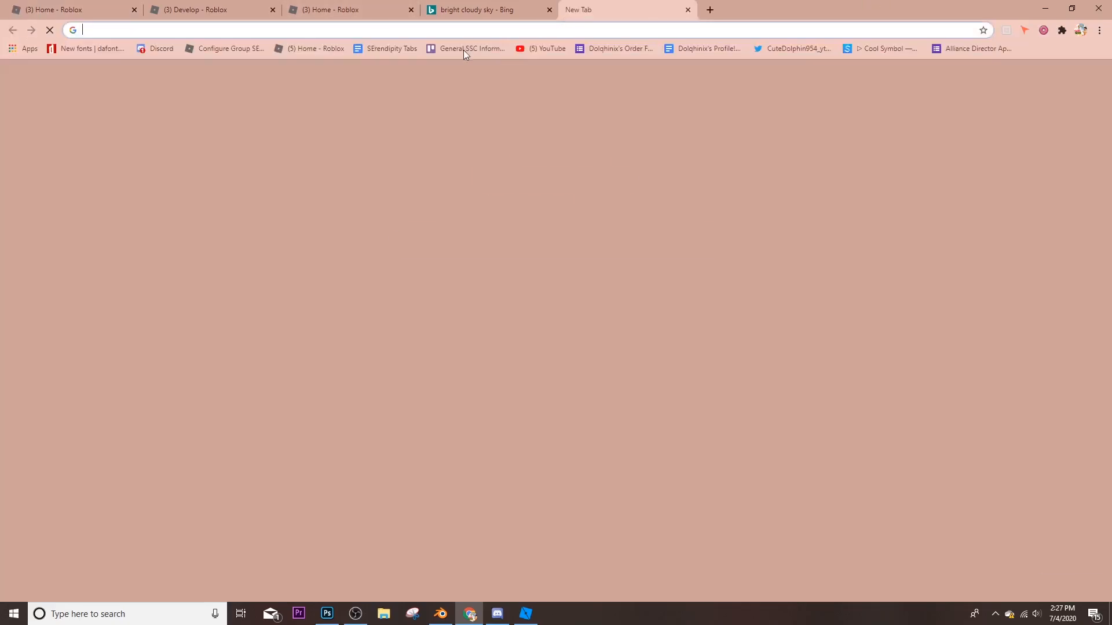
left_click(547, 49)
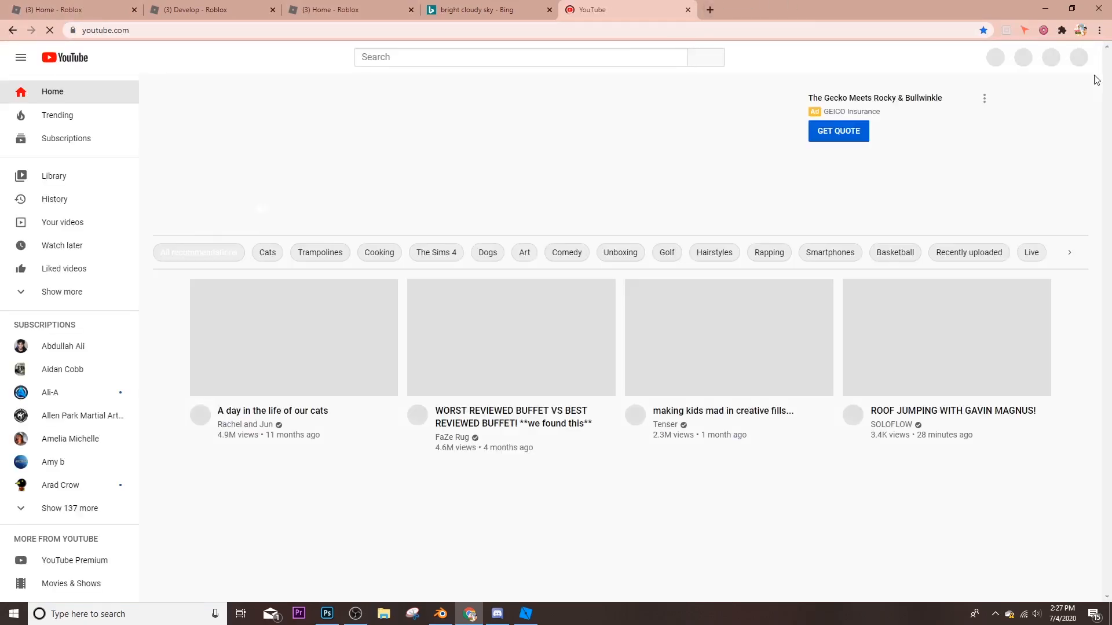
left_click(1076, 57)
left_click(1023, 149)
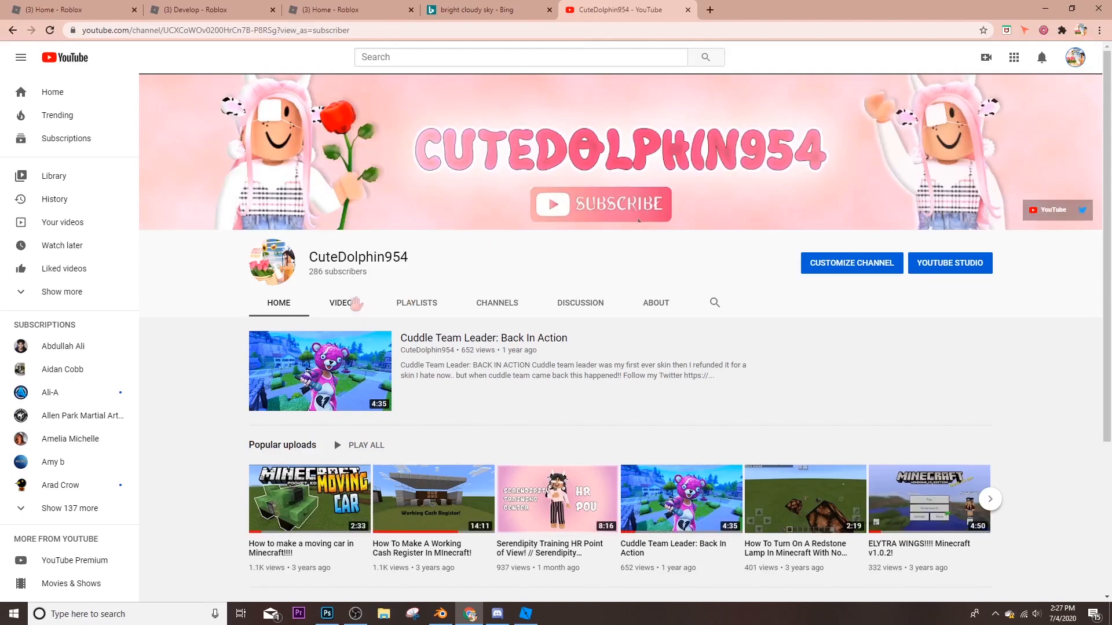
Open the channel's "How to make a Roblox GFX tutorial!! **NO RIG**" video, pause it and examine its comments
left_click(343, 303)
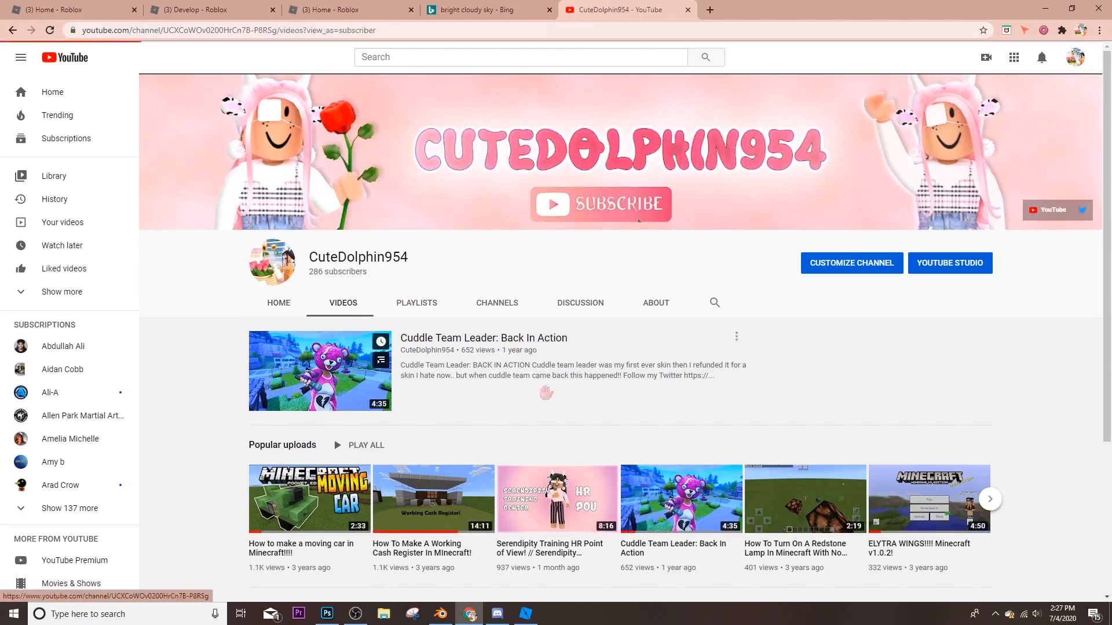
left_click(275, 394)
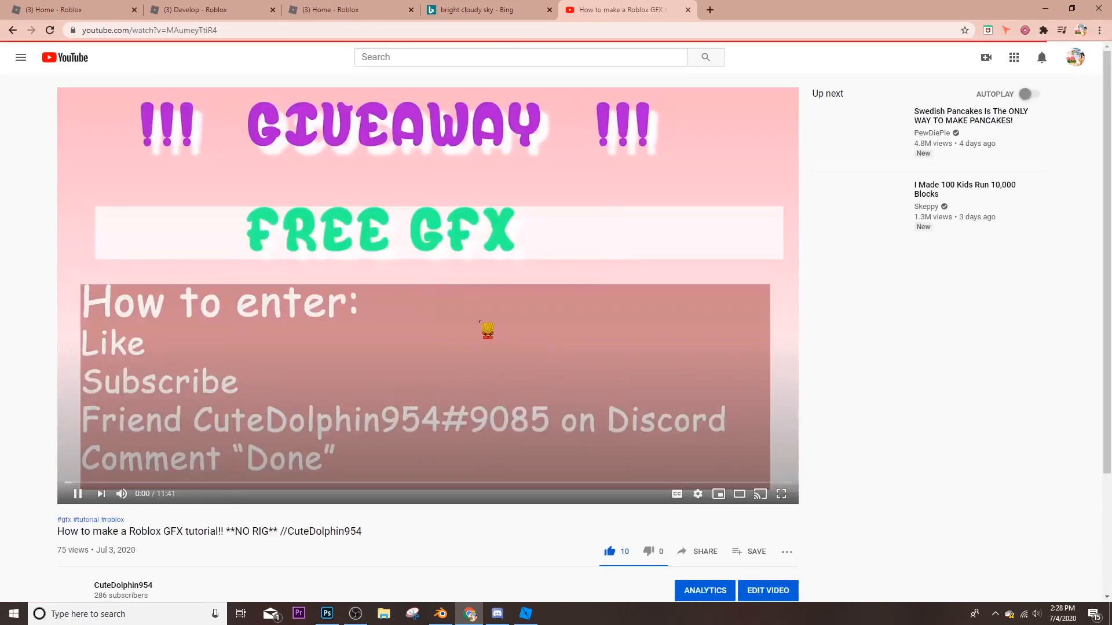
left_click(431, 310)
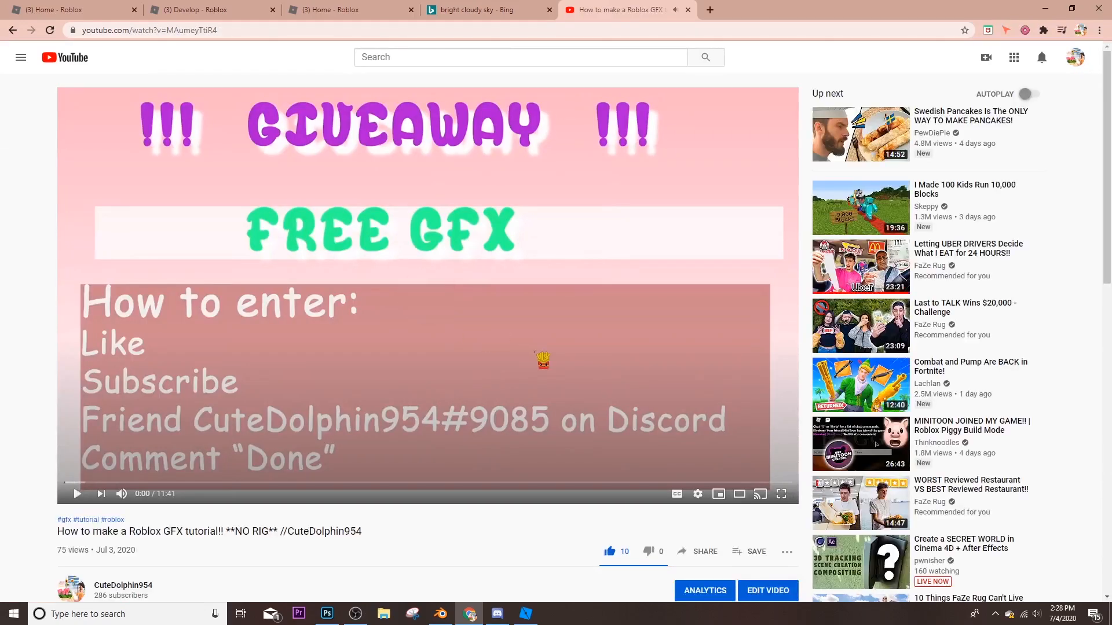
scroll(535, 352, "down", 4)
scroll(440, 455, "down", 8)
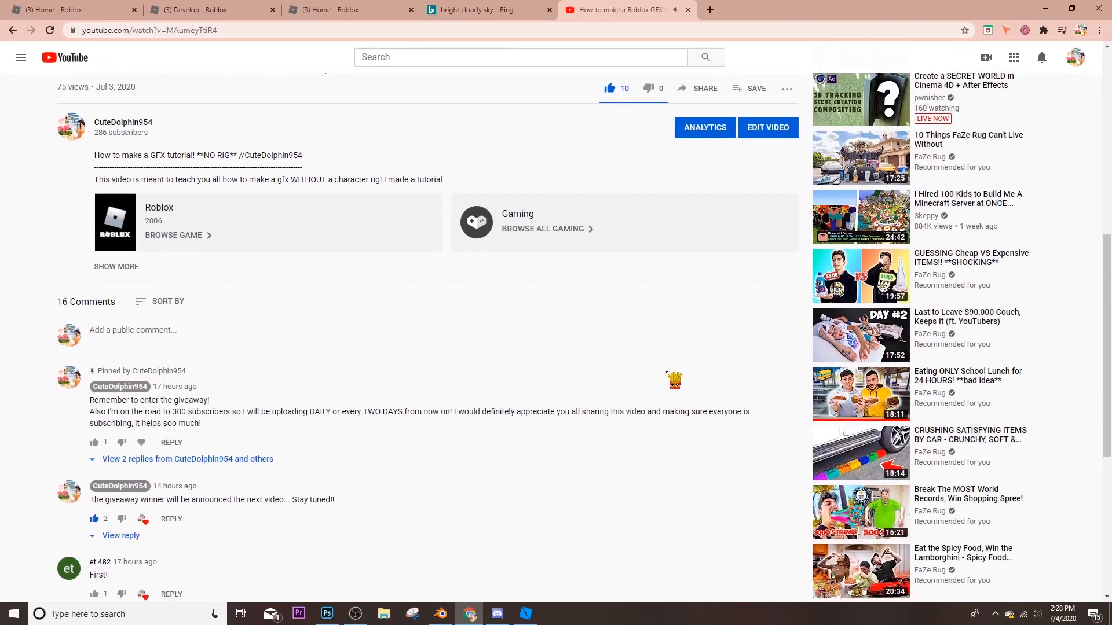
Examine the giveaway comments under the video, expanding the three replies to the second-to-last commenter's "Done" comment
scroll(371, 466, "down", 1)
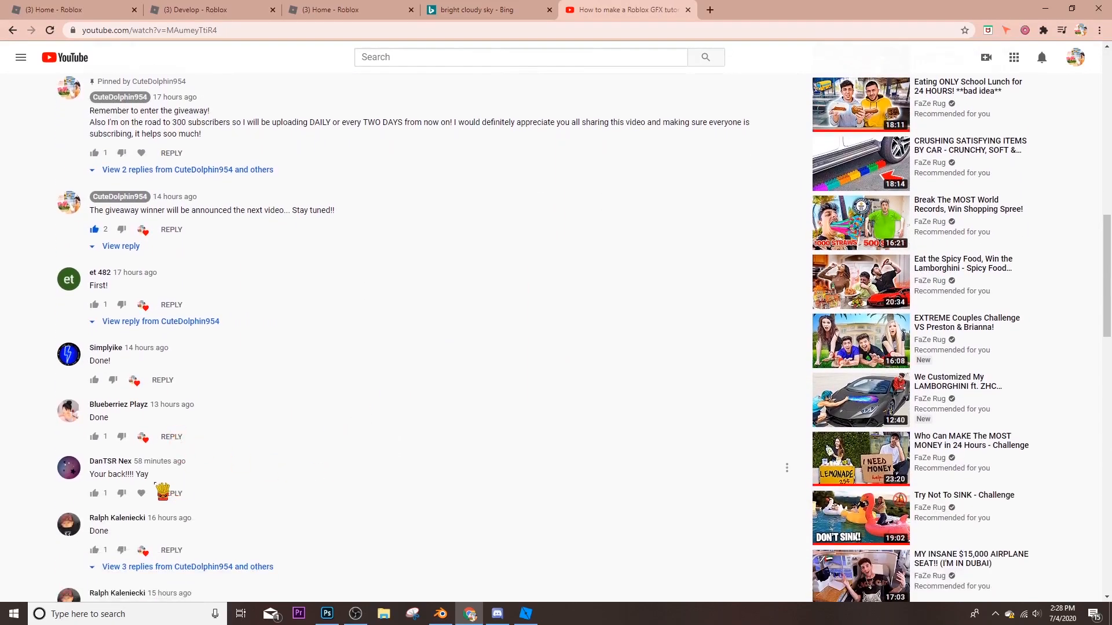
scroll(146, 501, "down", 3)
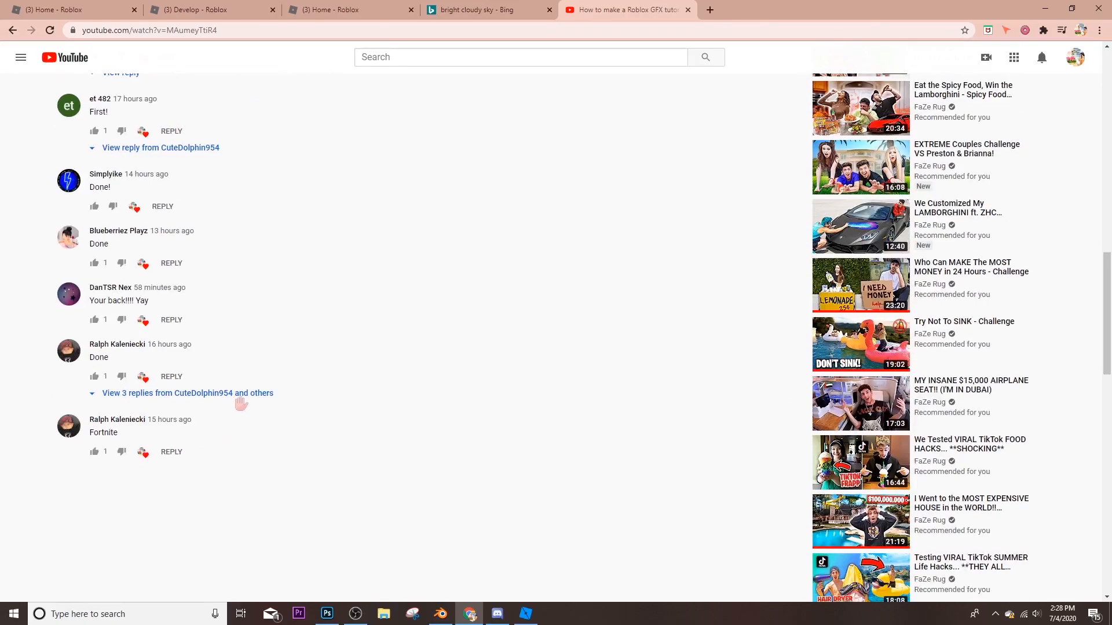
left_click(239, 398)
scroll(342, 446, "up", 3)
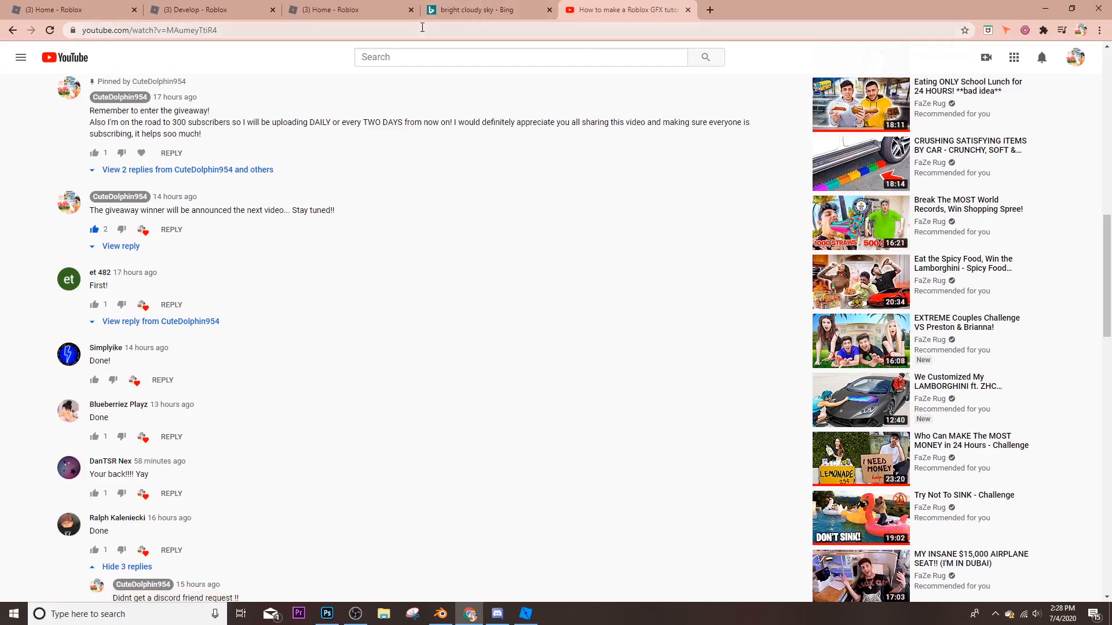
Search the web for "giveaway wheel" in the former Bing tab and open the Wheel of Names site
left_click(710, 9)
left_click(470, 9)
left_click(405, 30)
type("giveaway we")
key("BackSpace")
type("heel")
key("Return")
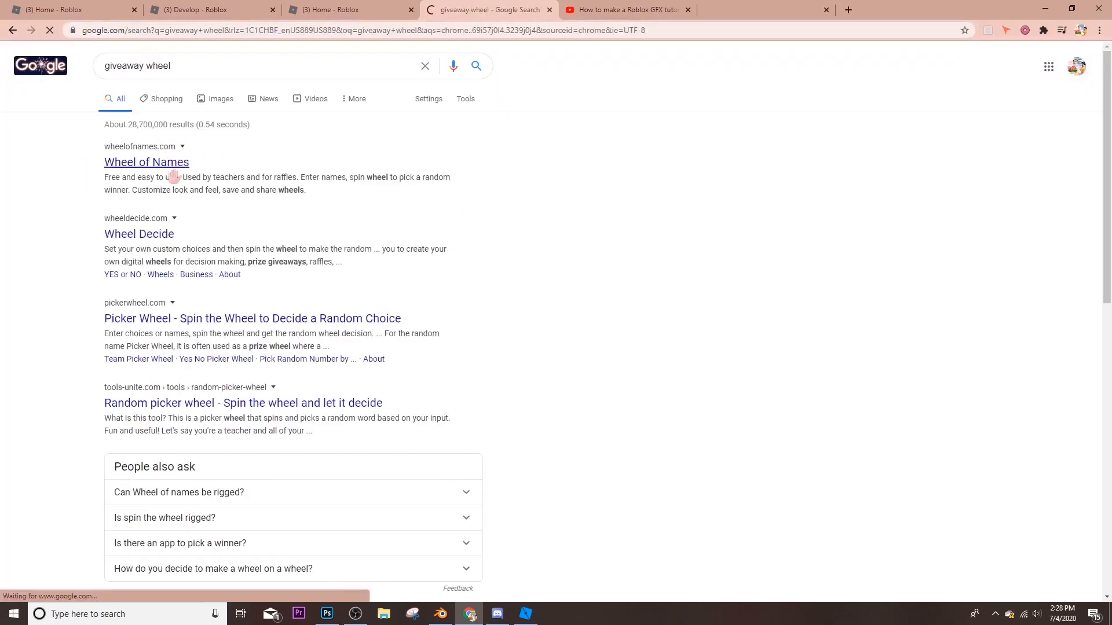
left_click(168, 168)
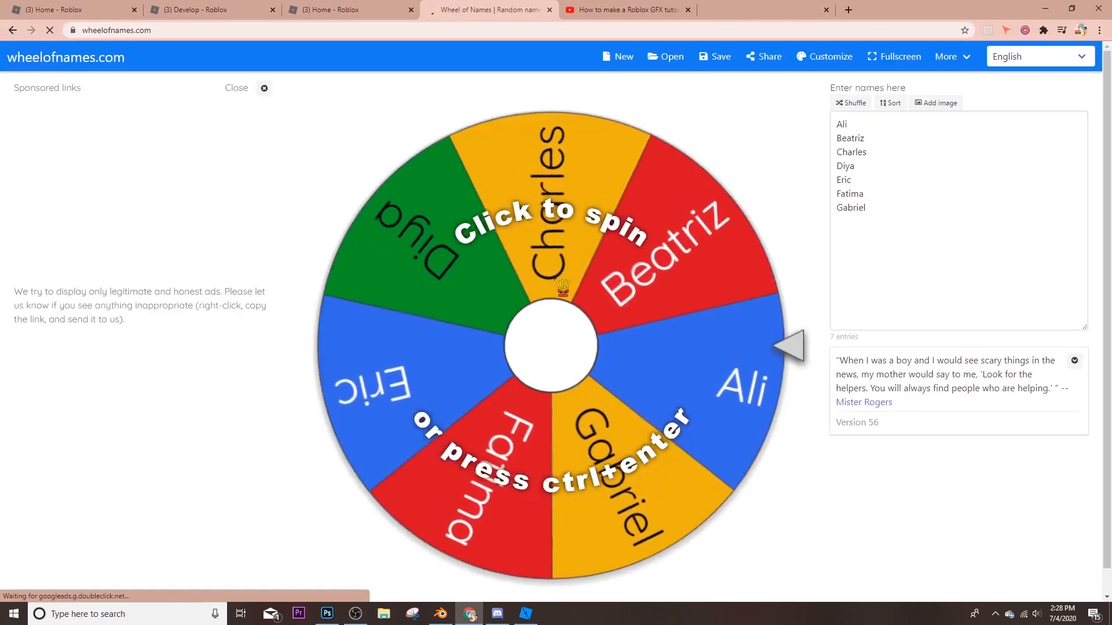
Check the first "Done!" commenter's username on YouTube and enter it in place of the wheel's first sample name
left_click(868, 128)
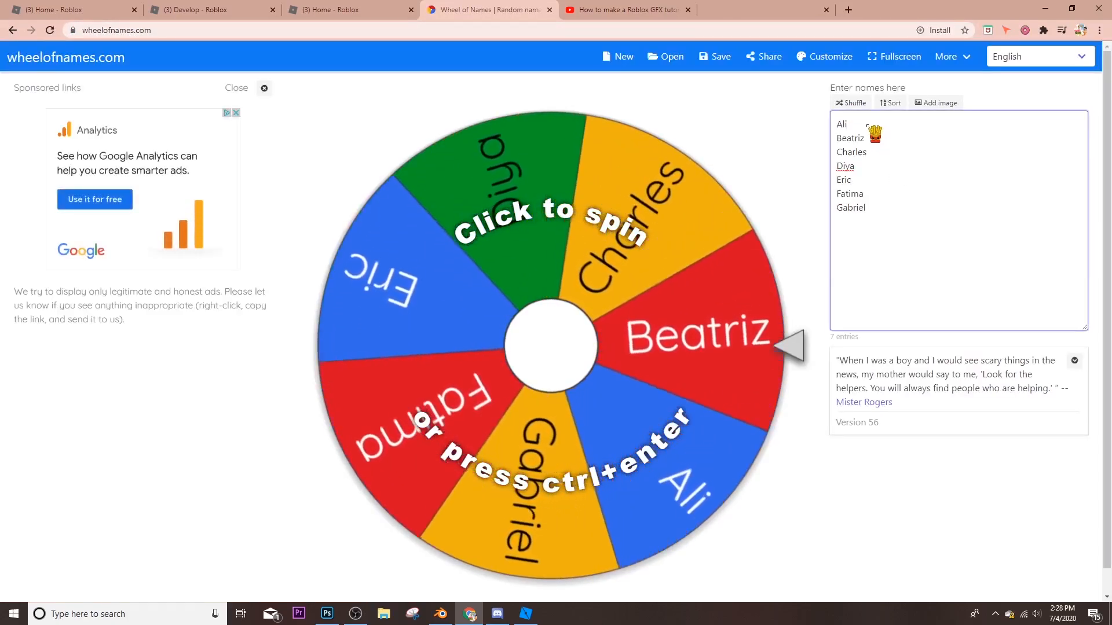
key("ctrl+Tab")
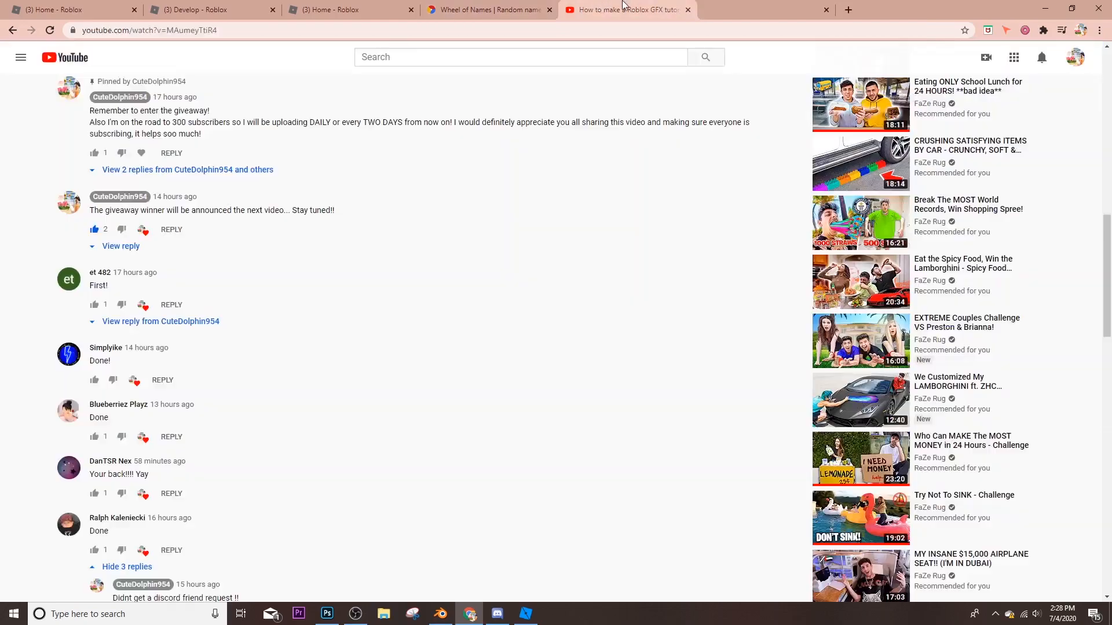
left_click_drag(148, 412, 91, 404)
left_click(123, 352)
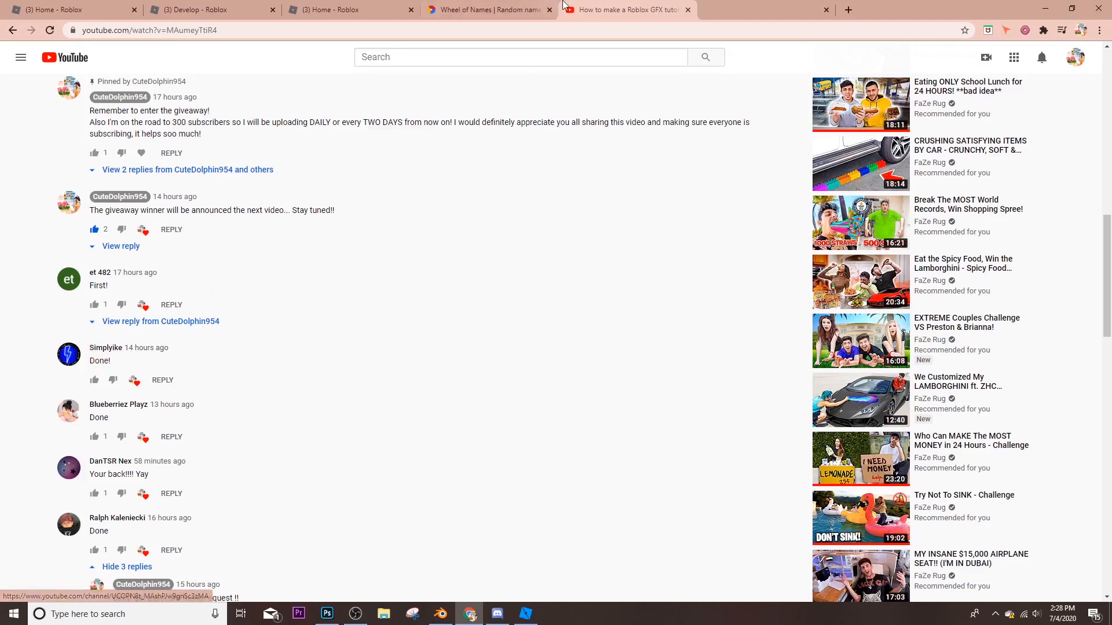
left_click(492, 9)
left_click(918, 126)
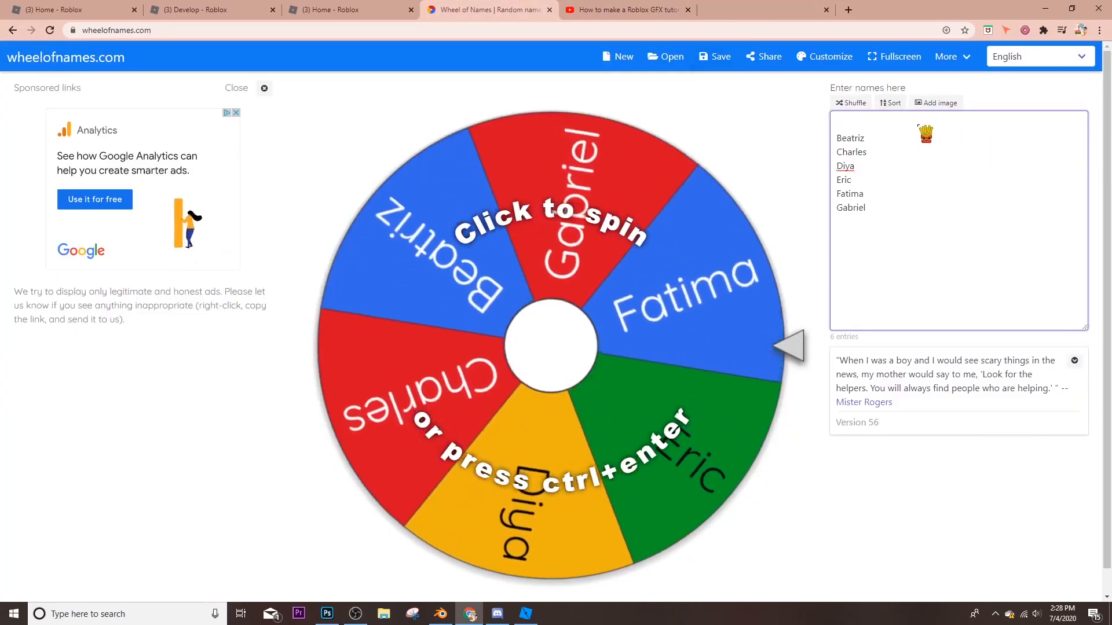
type("Simplyike")
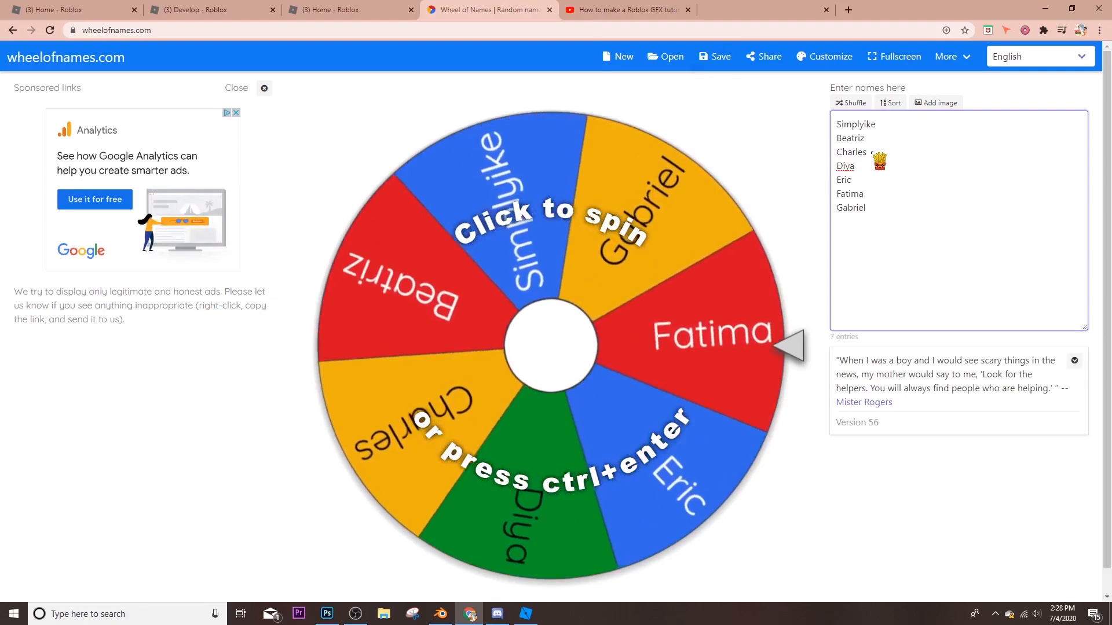
Replace the wheel's second sample name with the username of the second "Done" commenter
left_click_drag(869, 137, 822, 141)
key("BackSpace")
type("B")
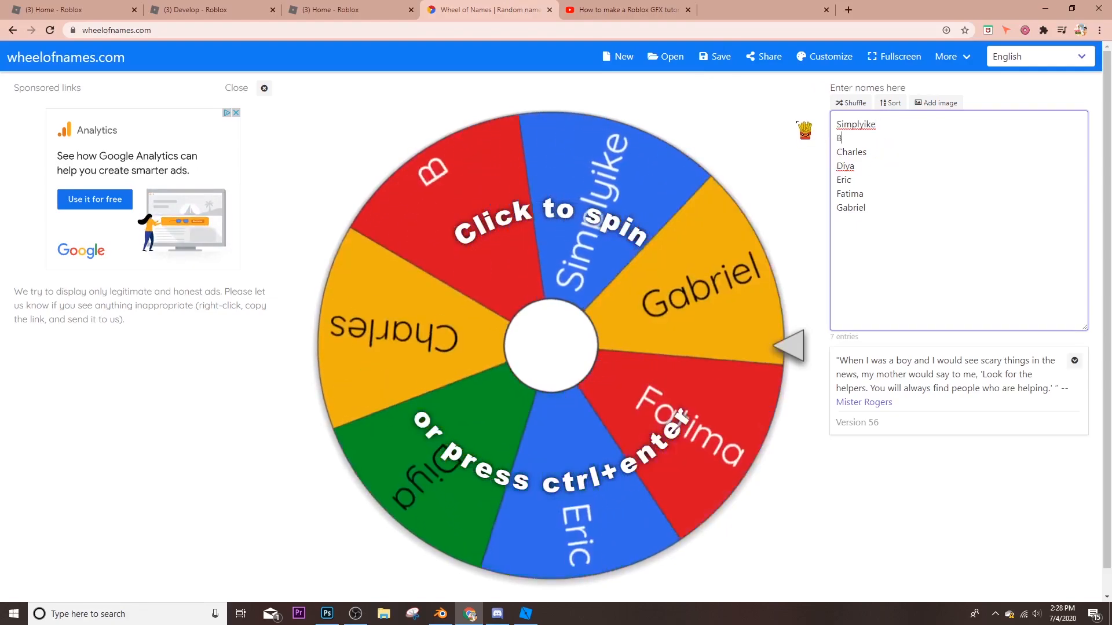
type("lueberriez playz")
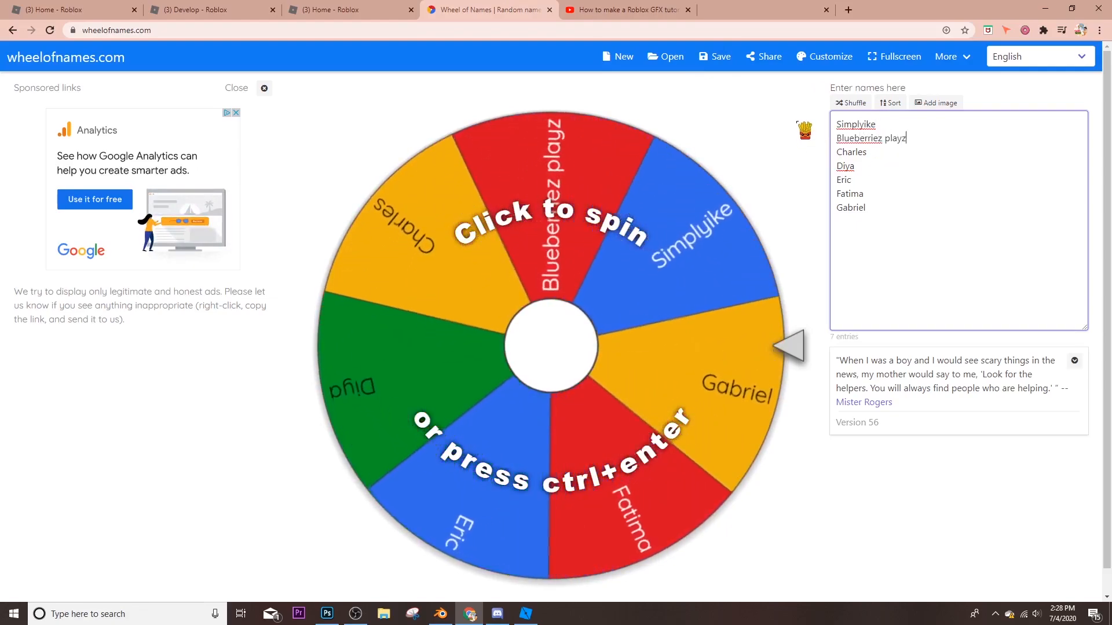
Clear the wheel's third sample name and check the remaining YouTube comments for further giveaway entrants
left_click(870, 154)
key("BackSpace")
key("BackSpace")
key("BackSpace")
key("BackSpace")
key("BackSpace")
key("BackSpace")
key("BackSpace")
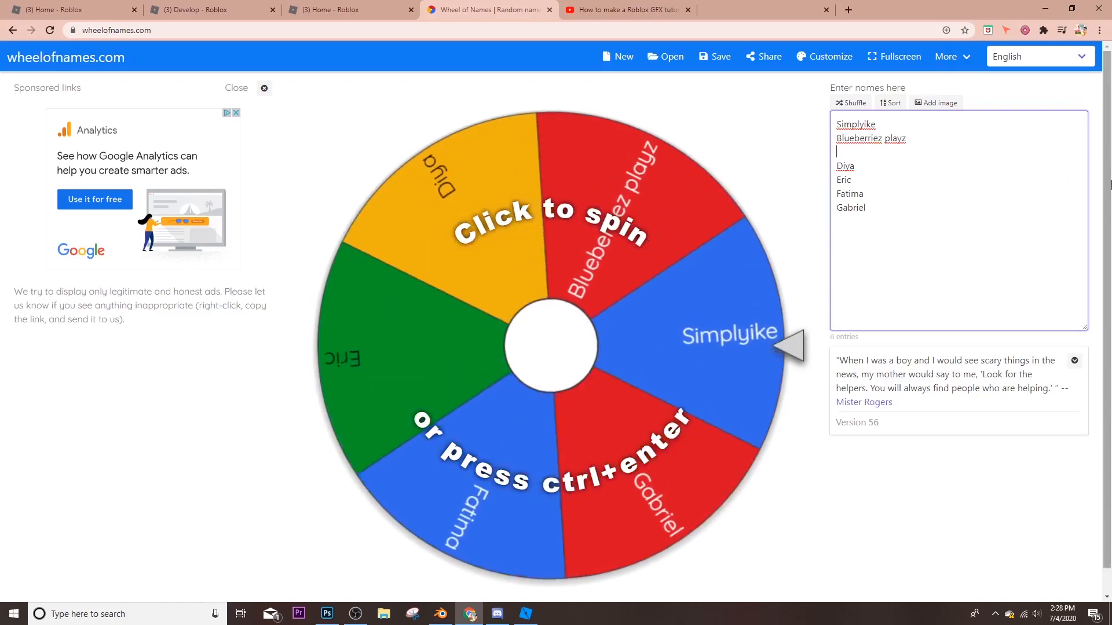
key("ctrl+Tab")
scroll(90, 439, "down", 1)
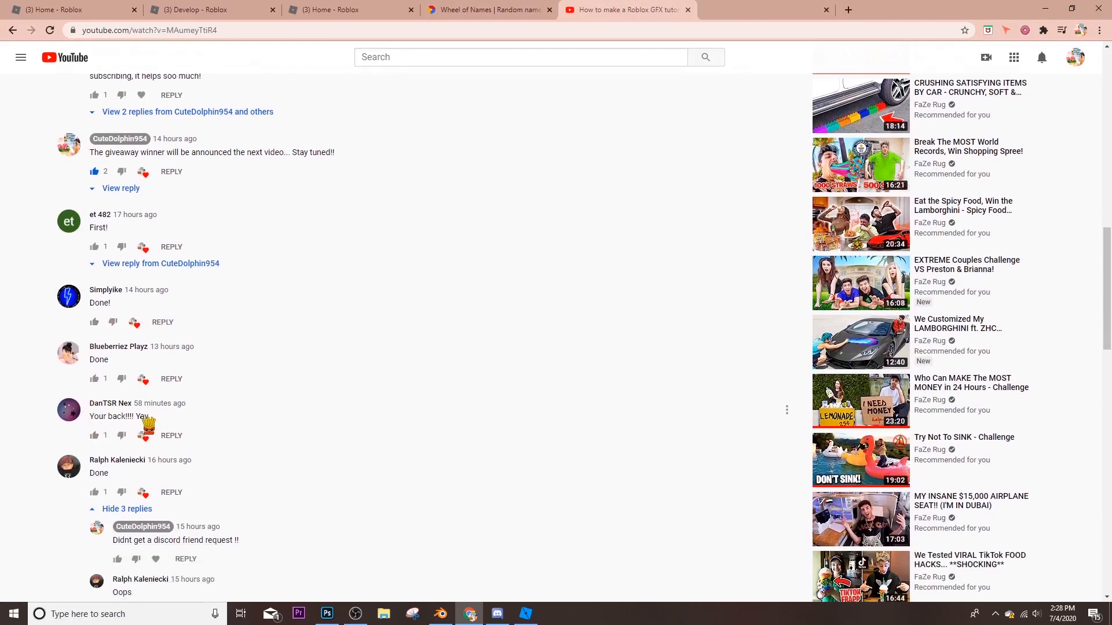
scroll(134, 489, "down", 3)
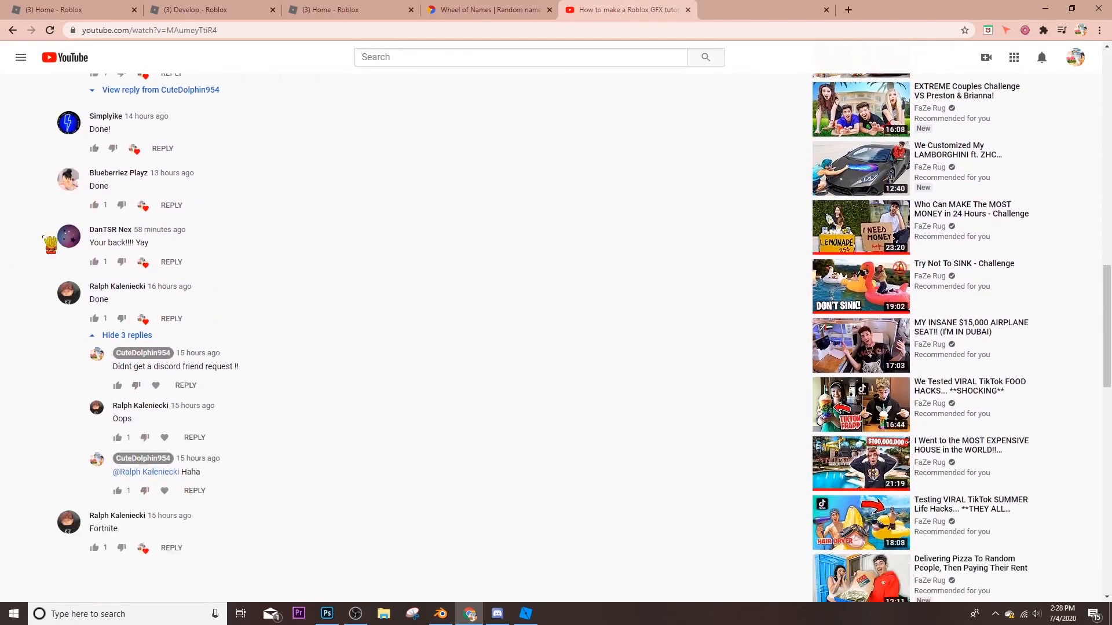
scroll(19, 262, "up", 3)
key("ctrl+shift+Tab")
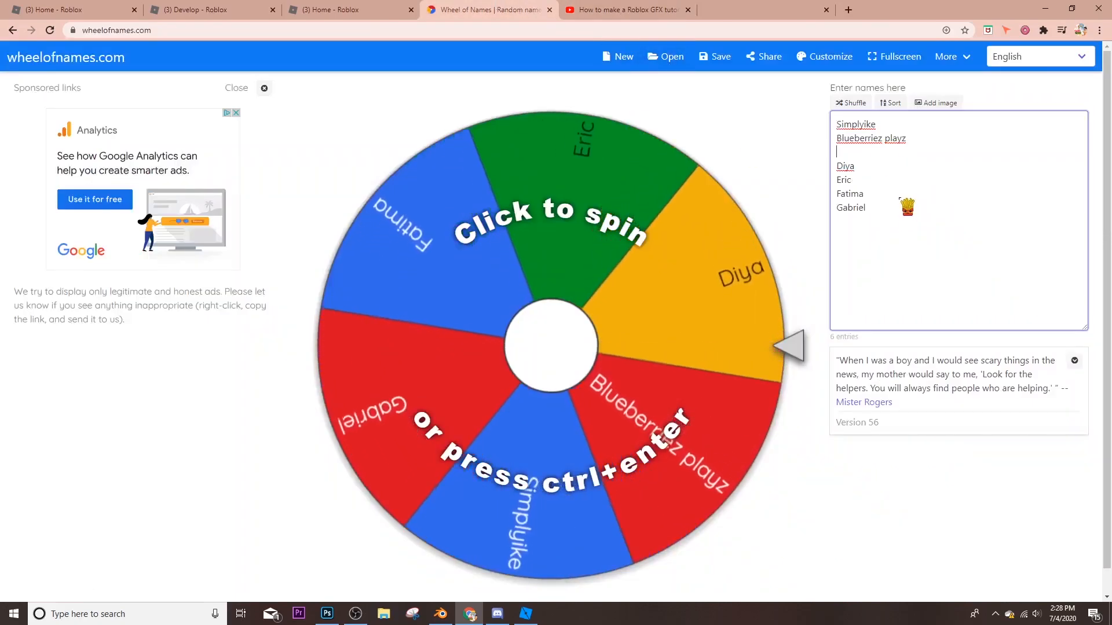
Delete all remaining sample names from the wheel and spin it to draw the giveaway winner
left_click_drag(874, 209, 837, 170)
key("BackSpace")
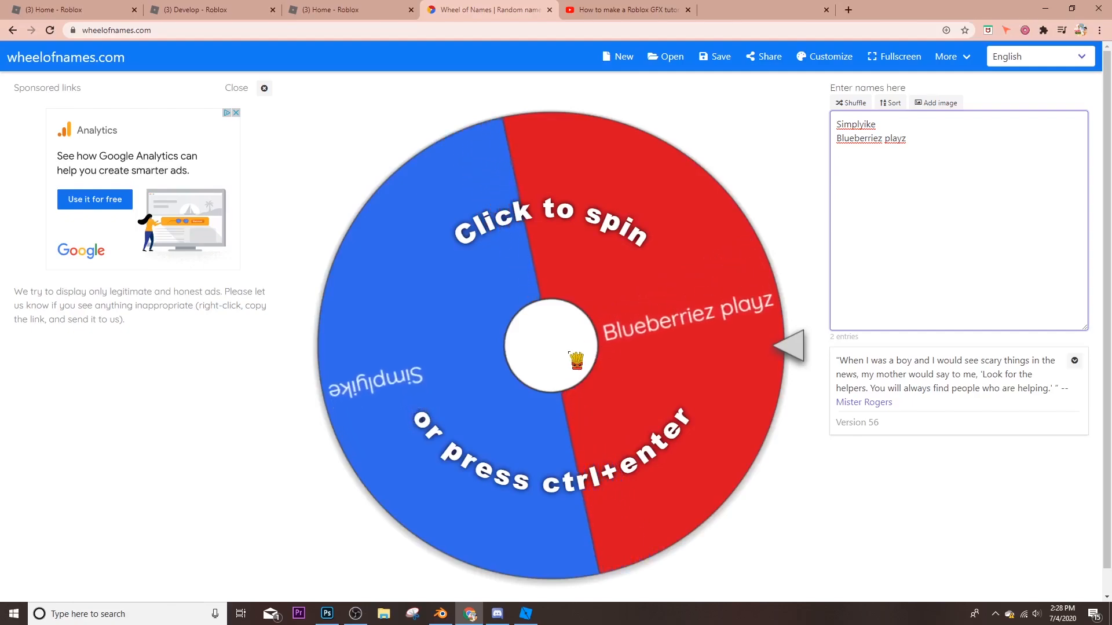
left_click(573, 351)
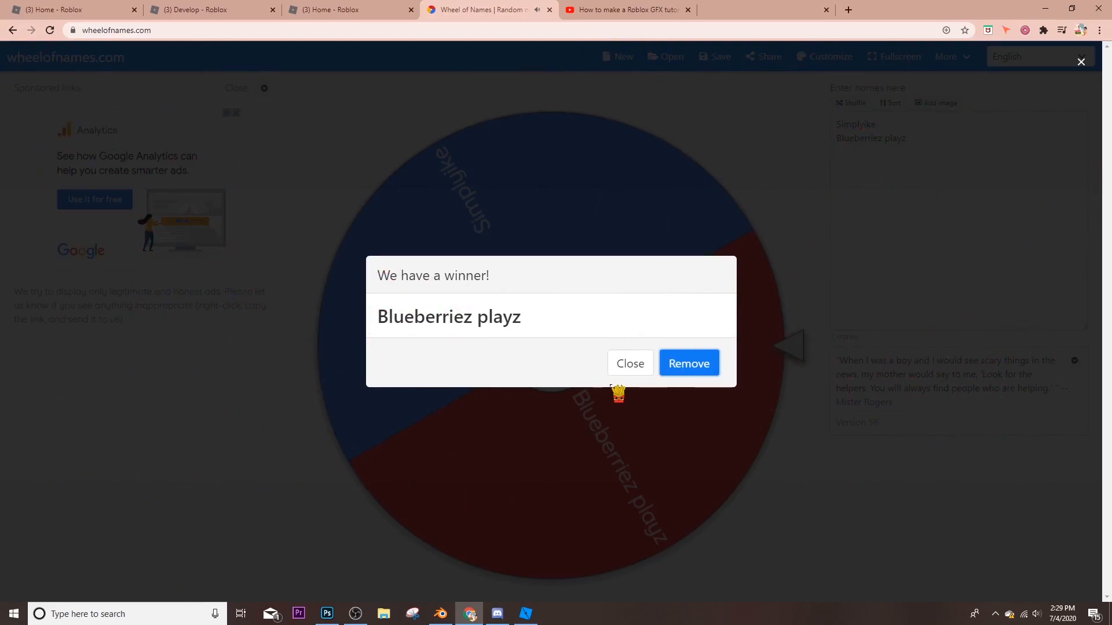
left_click(625, 363)
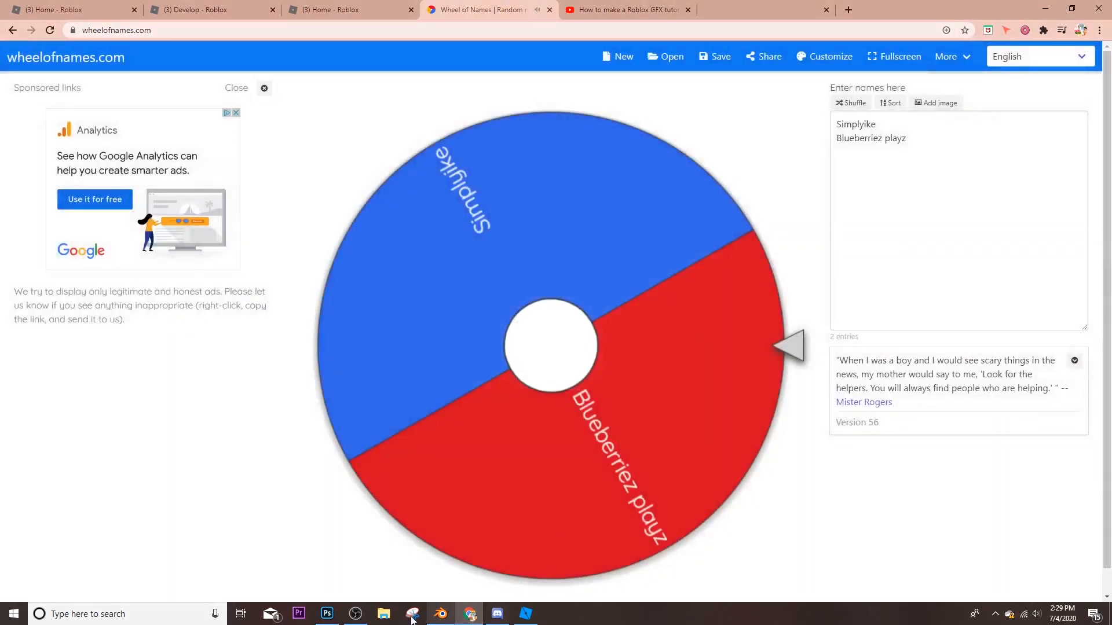
Return to the Roblox home page and open the profile of the friend whose avatar is surrounded by pink hearts
left_click(1, 5)
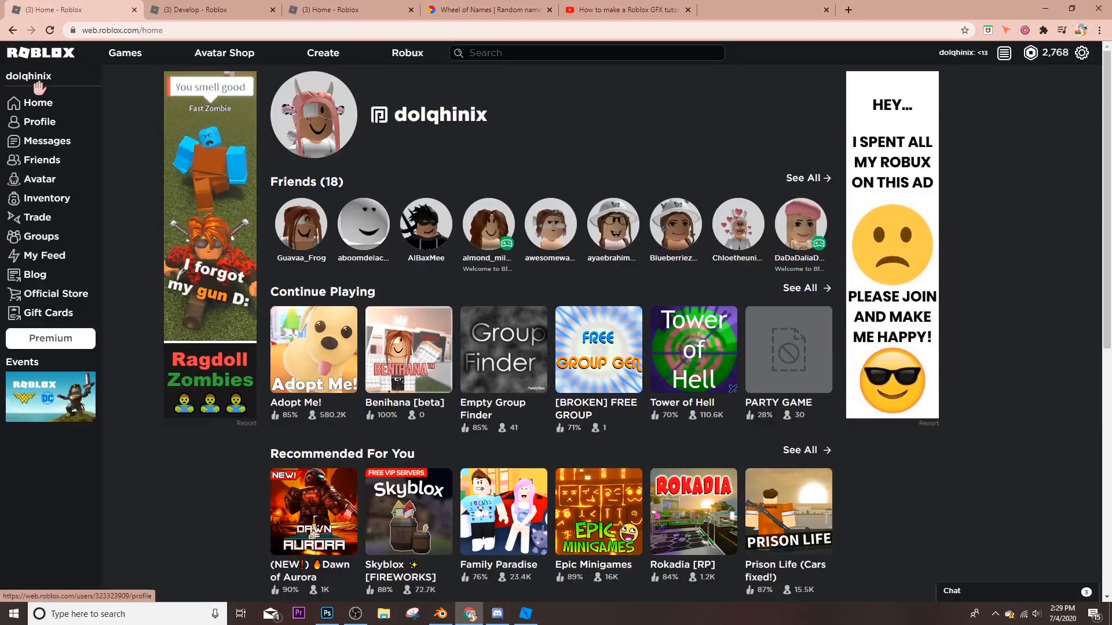
left_click(737, 224)
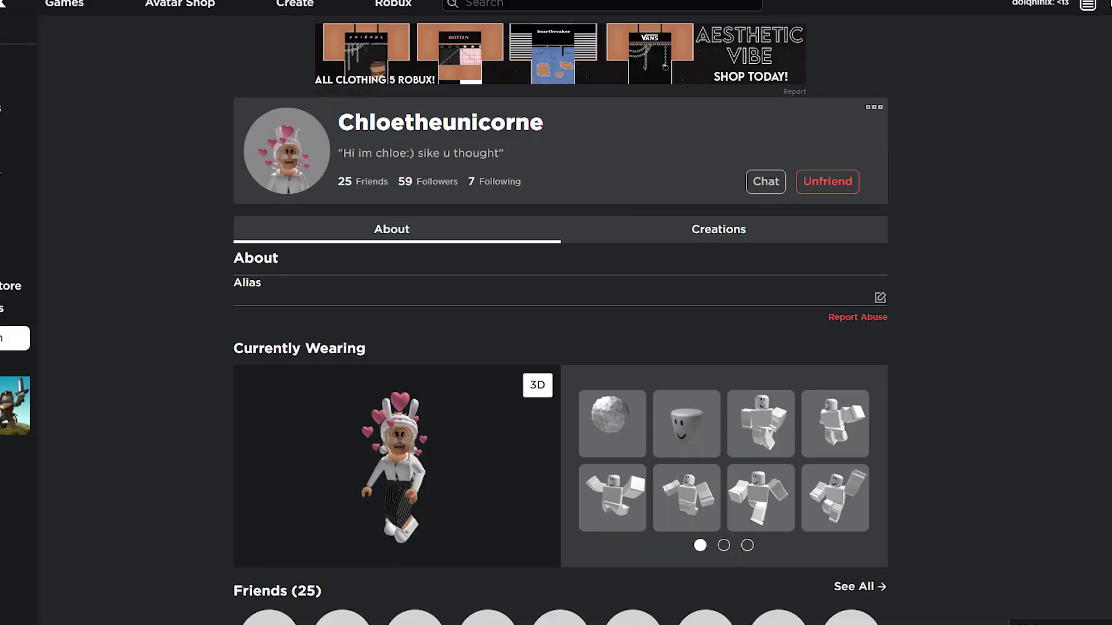